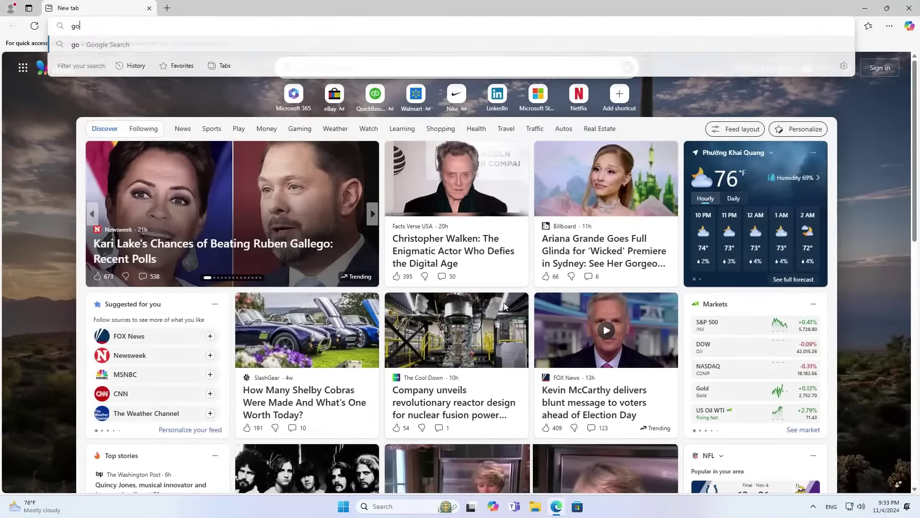
Search Google for proxmox and open the official proxmox.com website.
text(om)
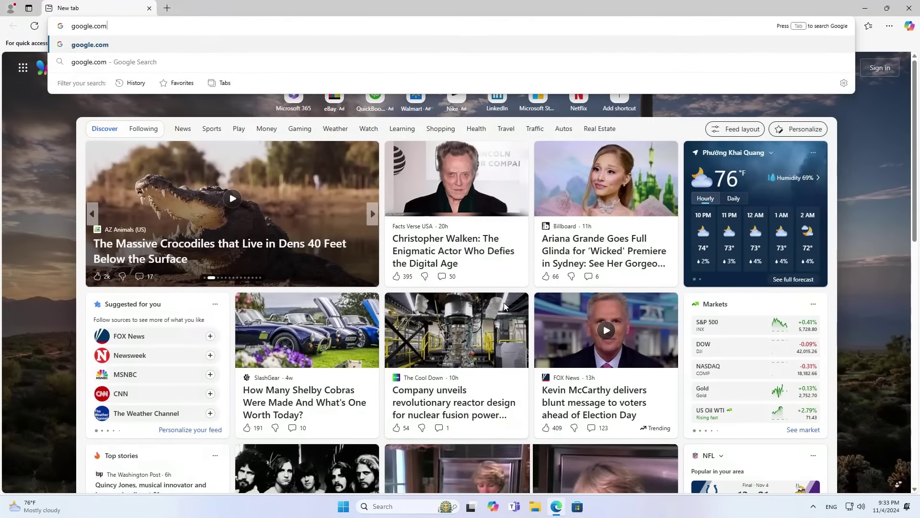
key(Return)
text(prox)
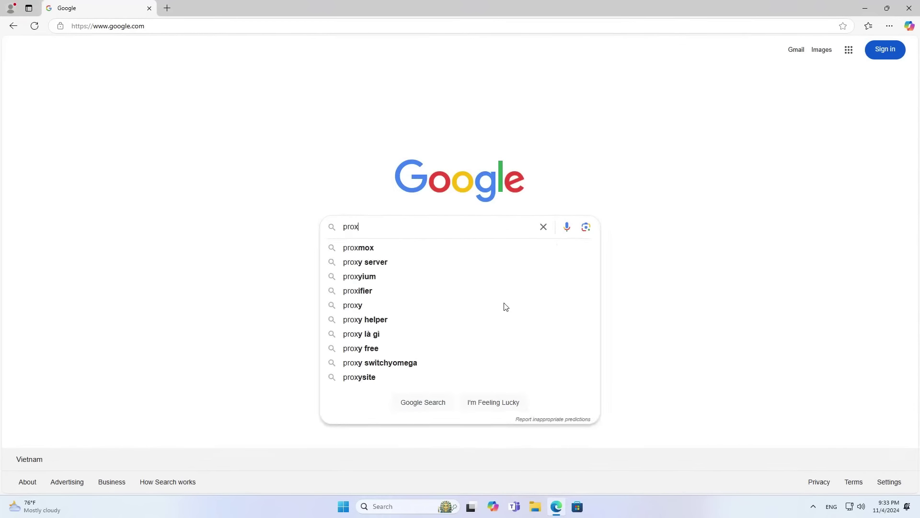
click(405, 250)
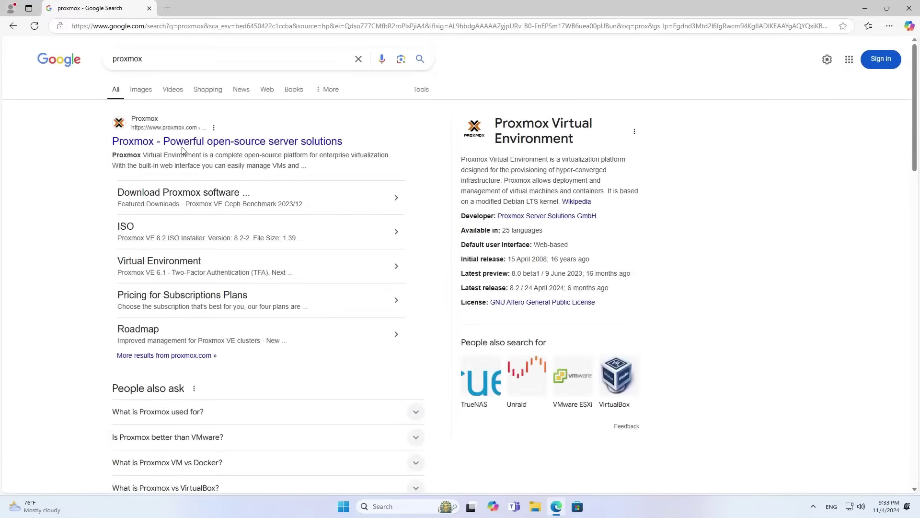
click(213, 145)
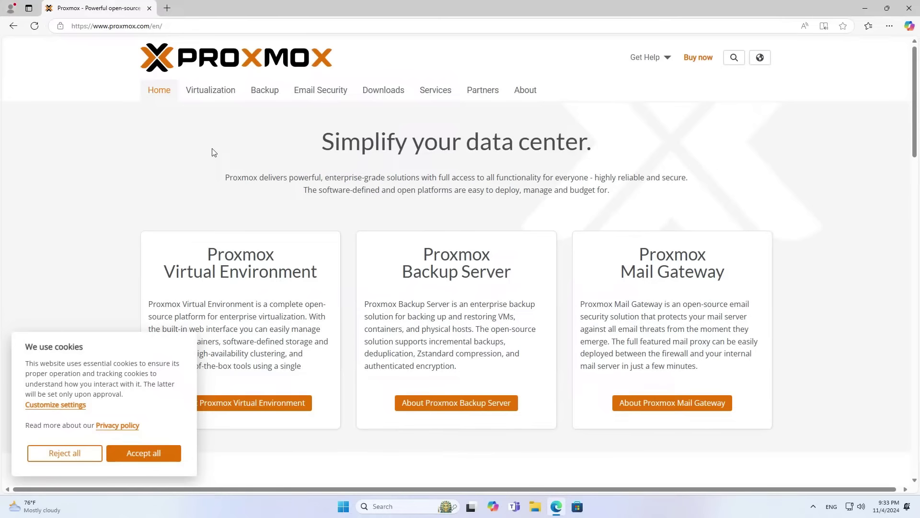
Accept the cookies and download the Proxmox VE 8.2 ISO installer from the Downloads page.
scroll(245, 230, down, 3)
scroll(208, 123, down, 1)
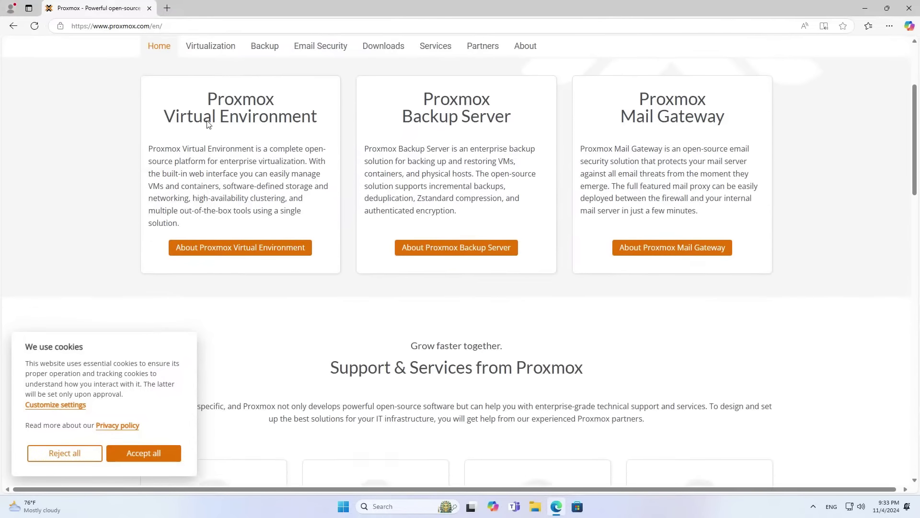
scroll(218, 125, up, 3)
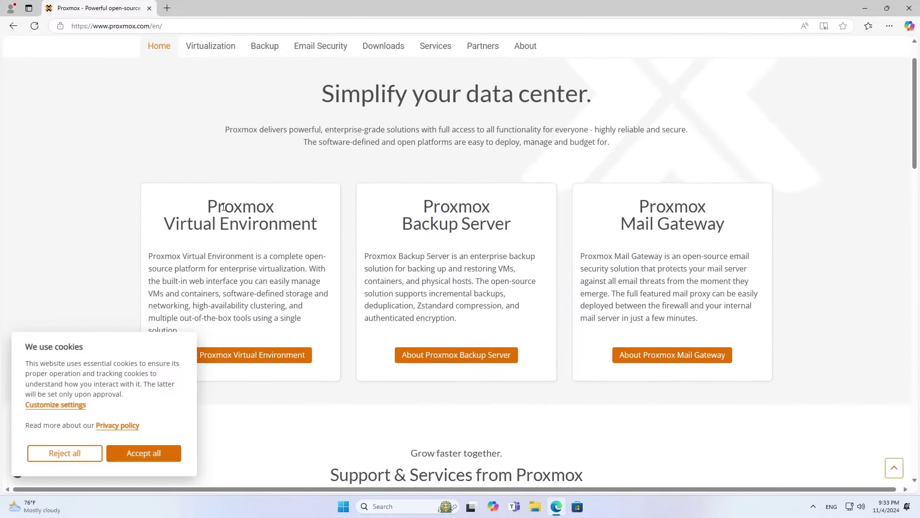
drag(223, 207, 320, 233)
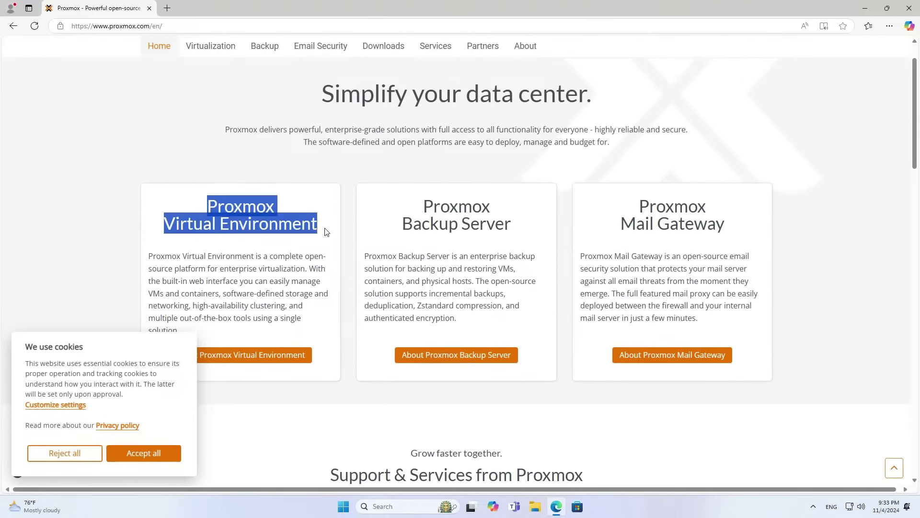
click(146, 461)
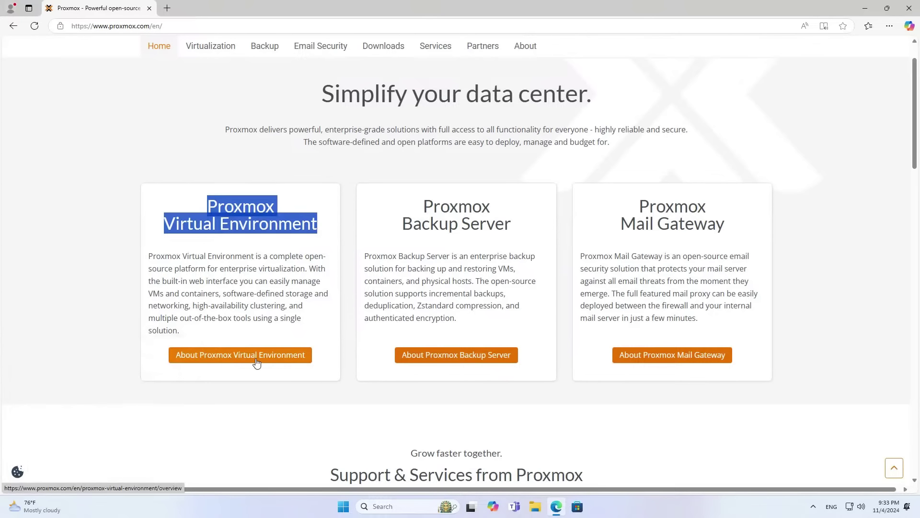
click(396, 47)
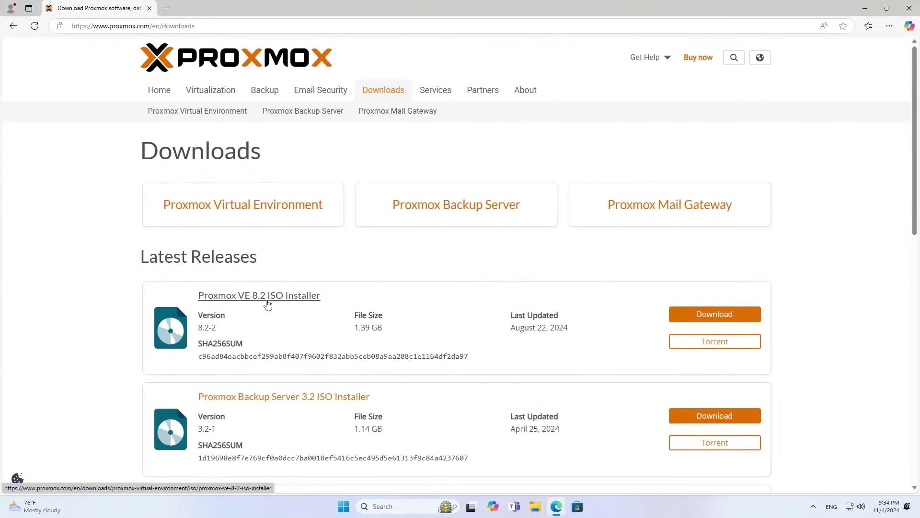
click(724, 320)
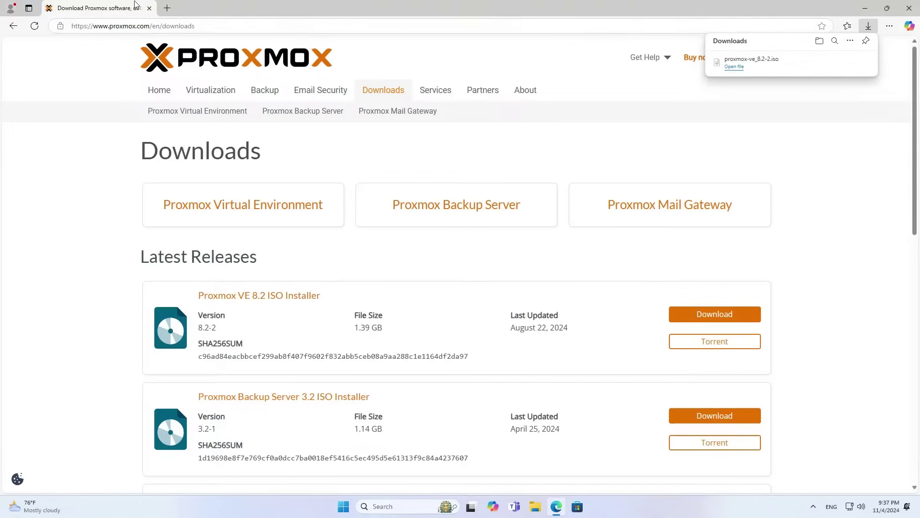
In a new tab, search Google for 'rufus download' and open rufus.ie.
click(167, 8)
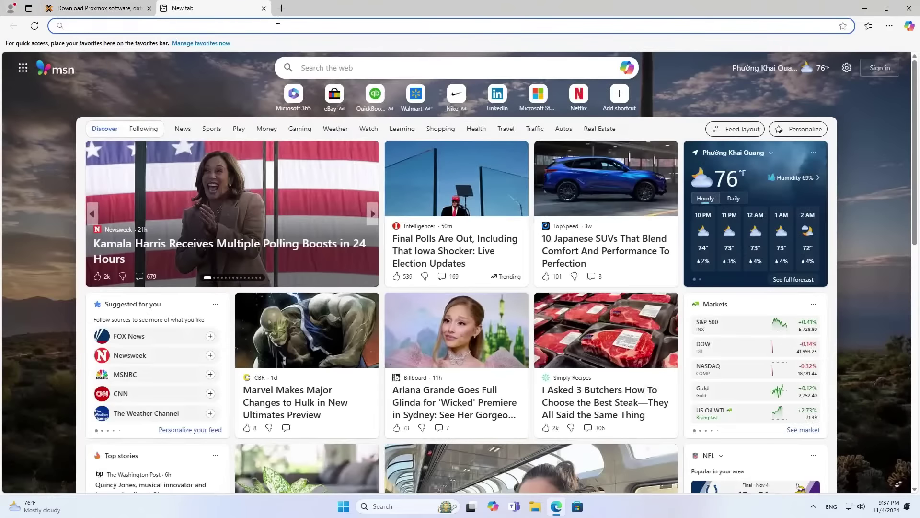
text(go)
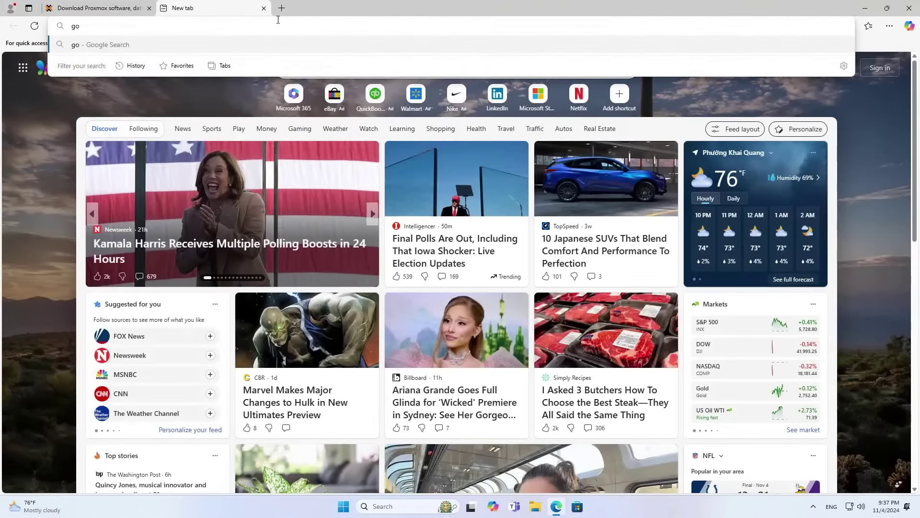
text(ogle.com)
key(Return)
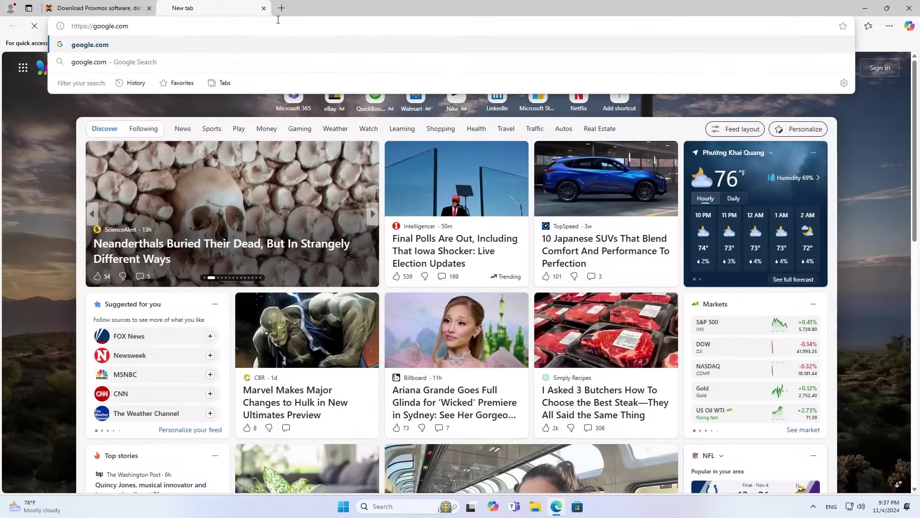
text(ruf)
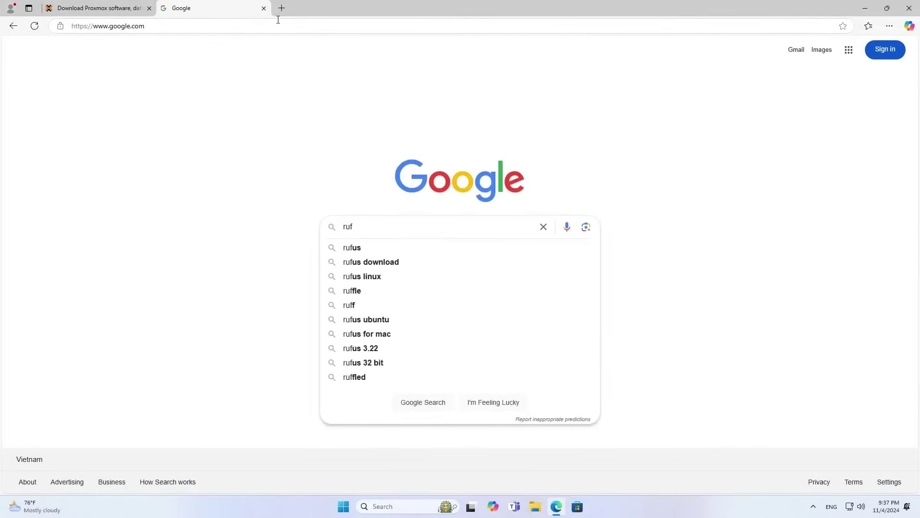
click(370, 262)
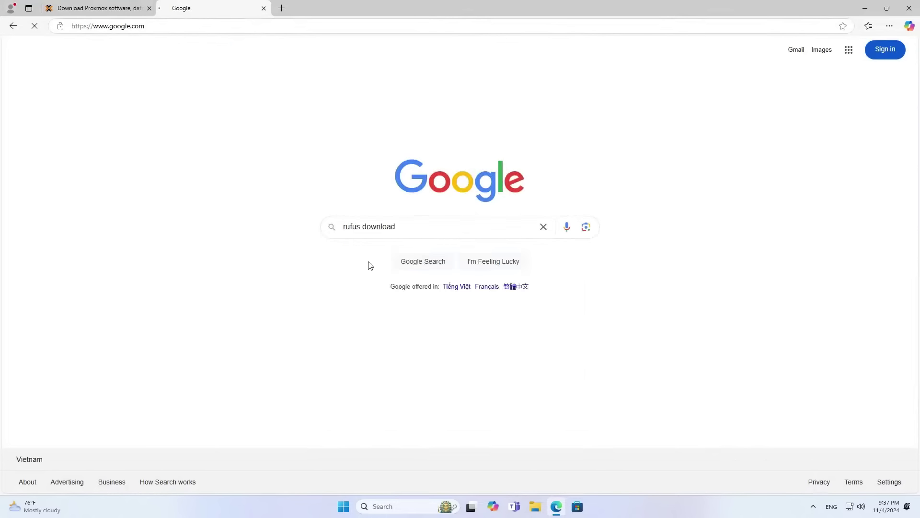
click(176, 143)
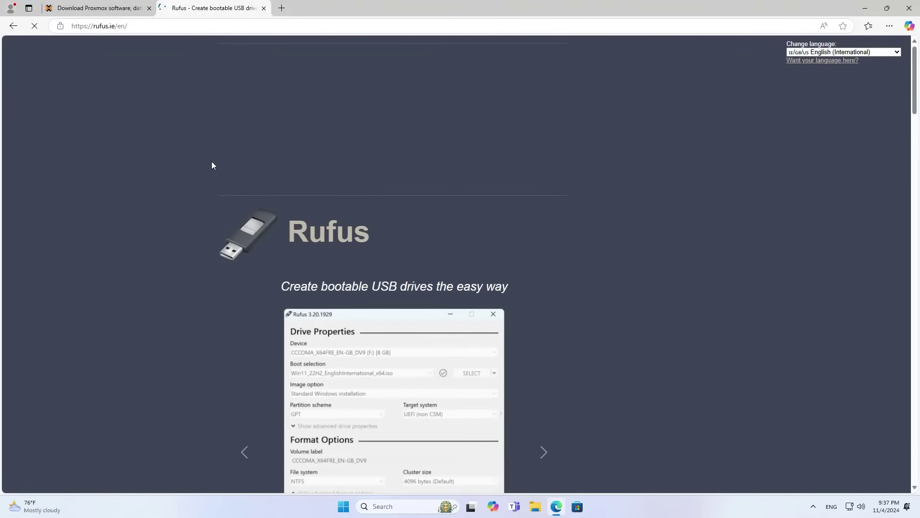
Download rufus-4.6.exe, dismiss the ad, and show the file in its Downloads folder.
scroll(229, 173, down, 10)
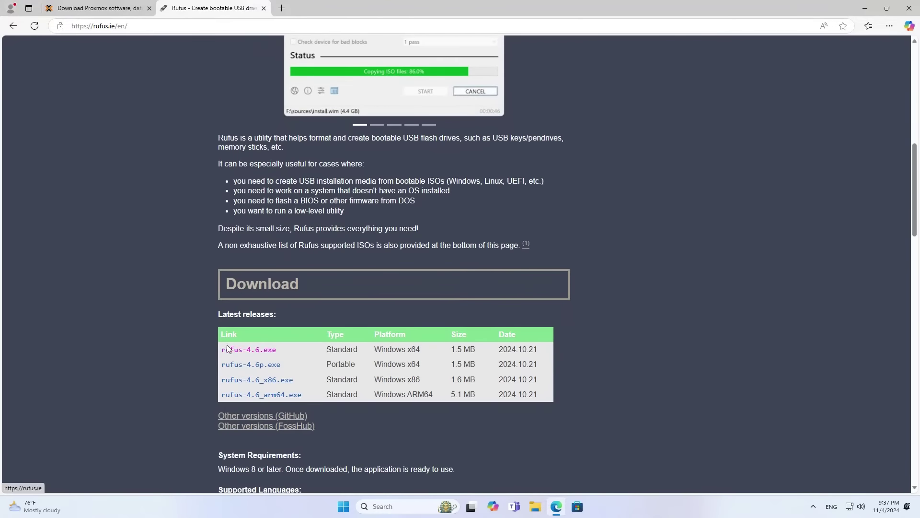
click(241, 350)
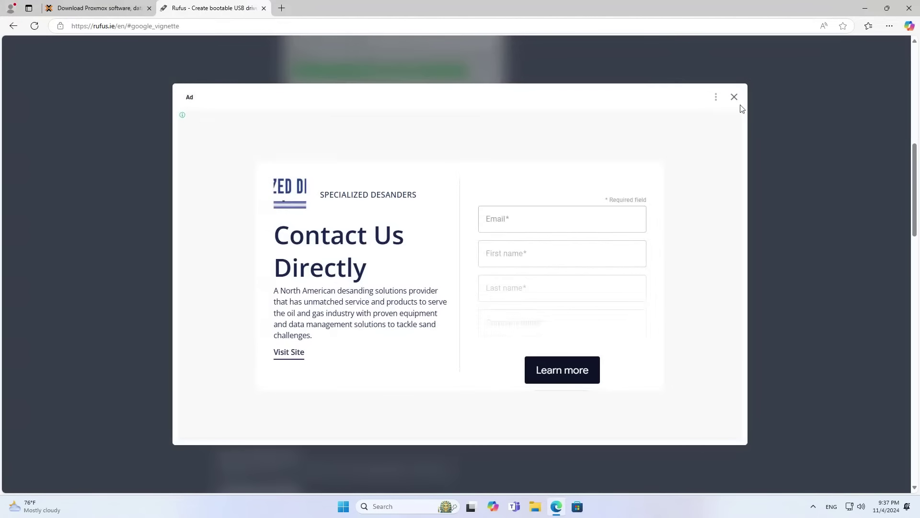
click(734, 98)
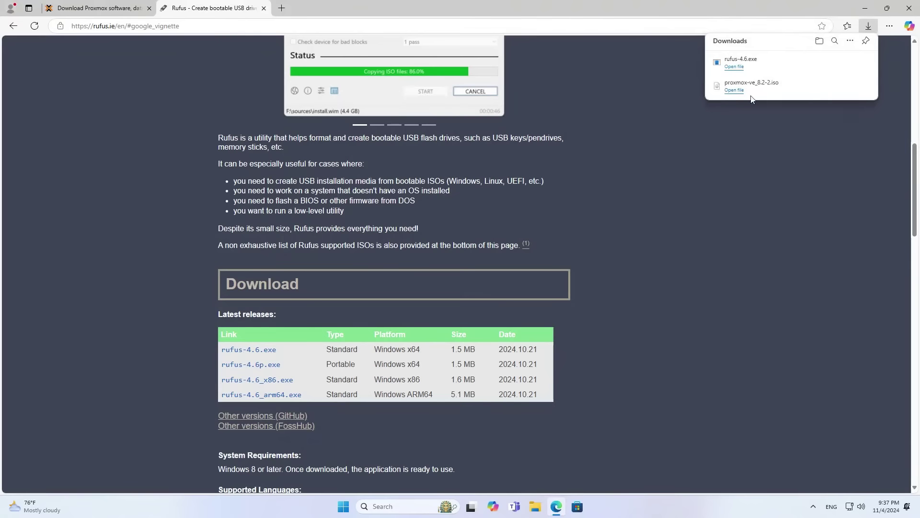
click(835, 63)
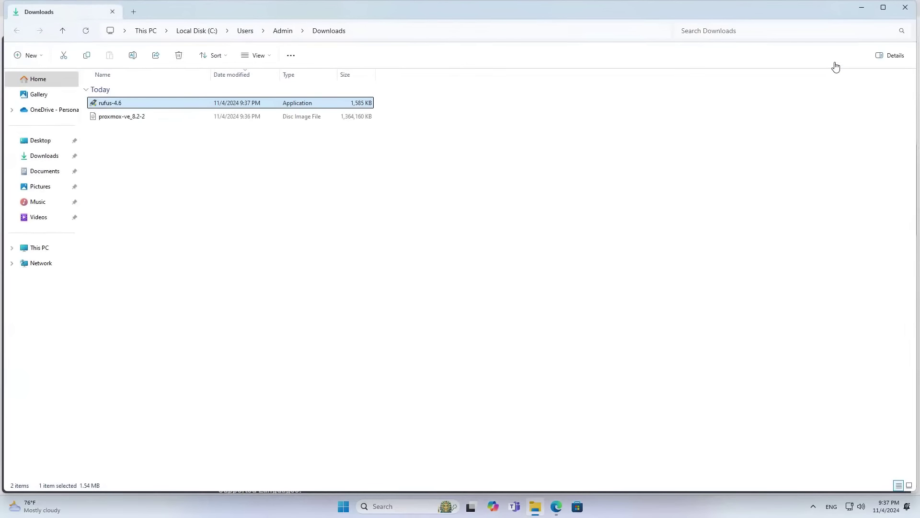
Launch rufus-4.6 and select the 64 GB NO_LABEL drive and the proxmox-ve_8.2-2.iso image.
click(254, 166)
click(123, 107)
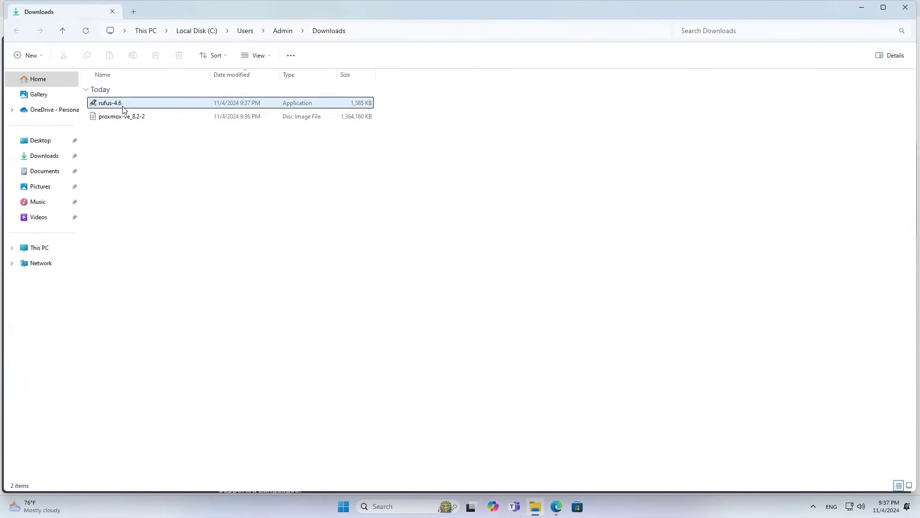
double_click(123, 107)
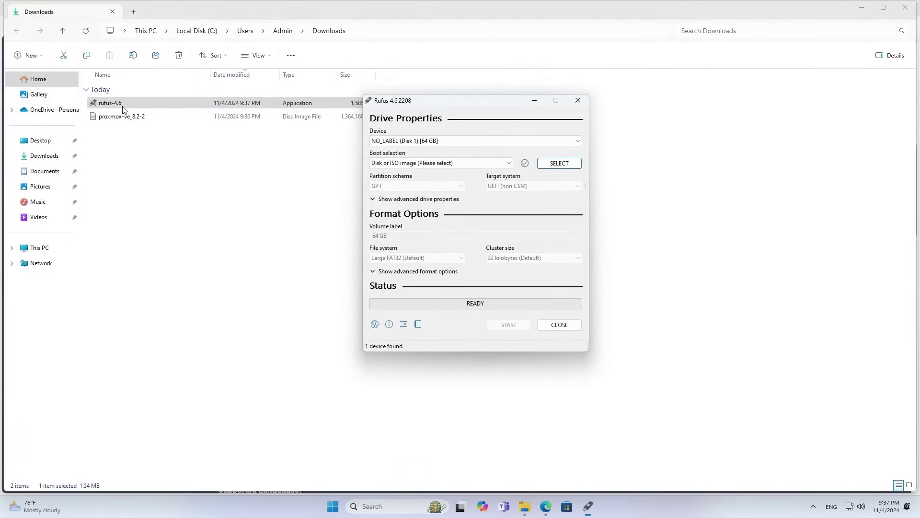
click(429, 142)
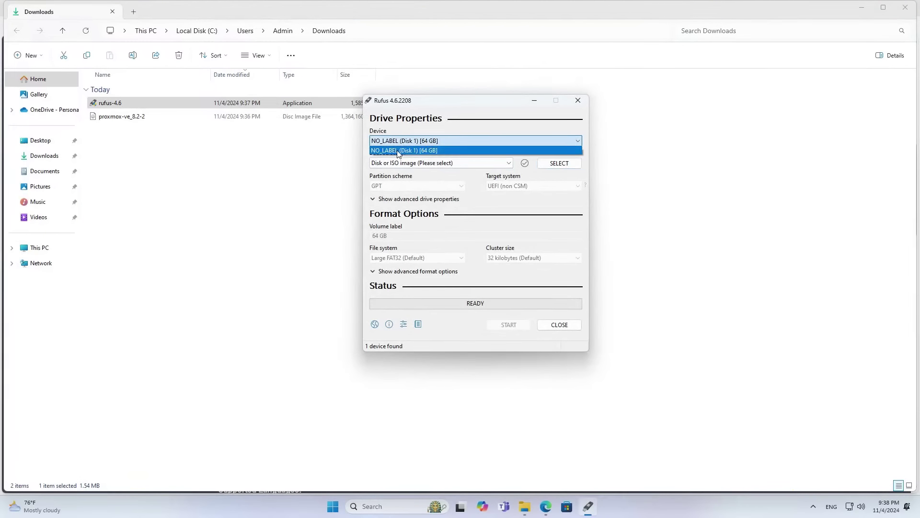
click(434, 152)
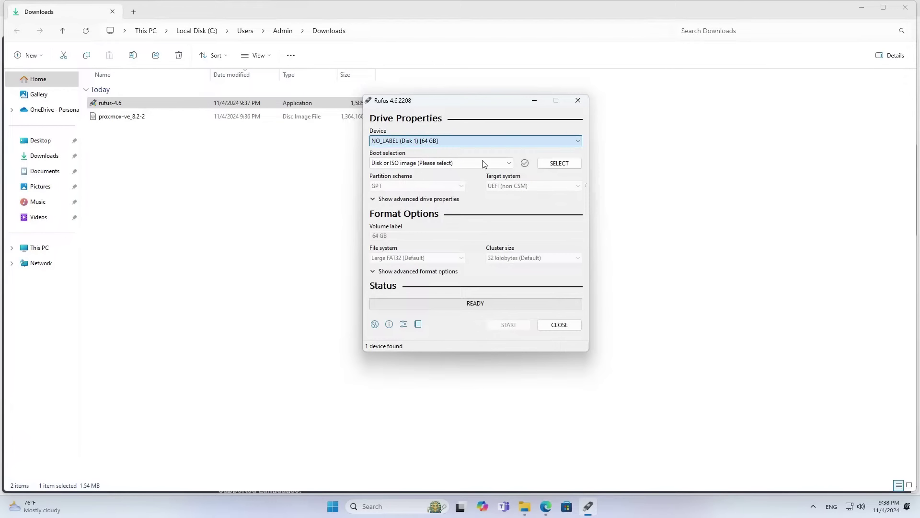
click(558, 164)
click(486, 197)
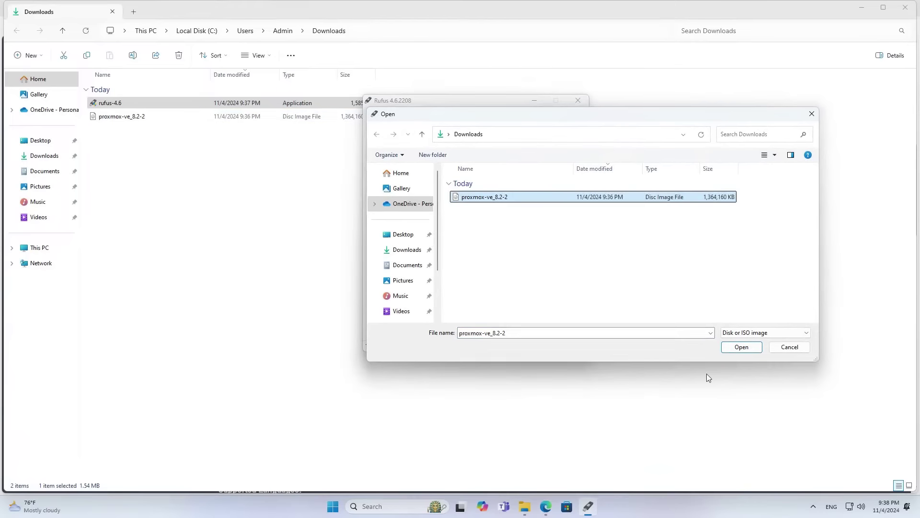
click(742, 347)
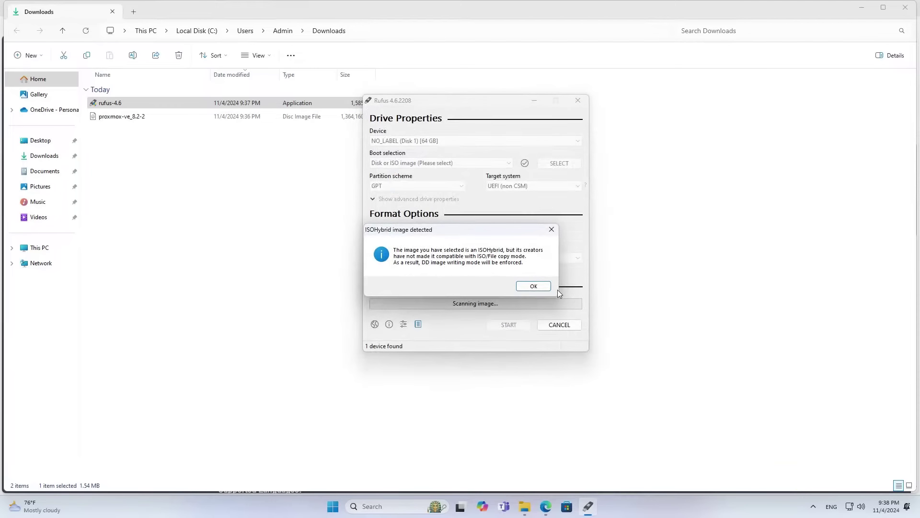
Write the image to the USB drive, confirming the ISOHybrid and erase prompts, then close all windows.
click(533, 286)
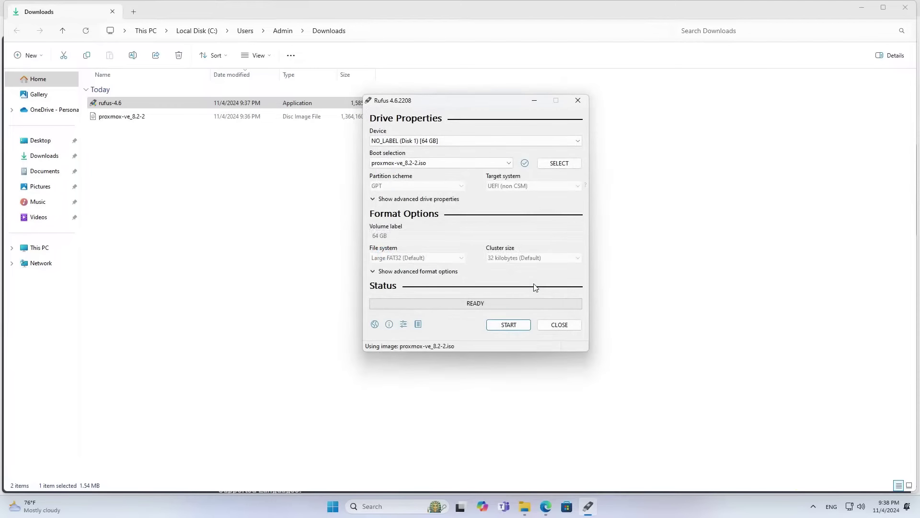
click(507, 326)
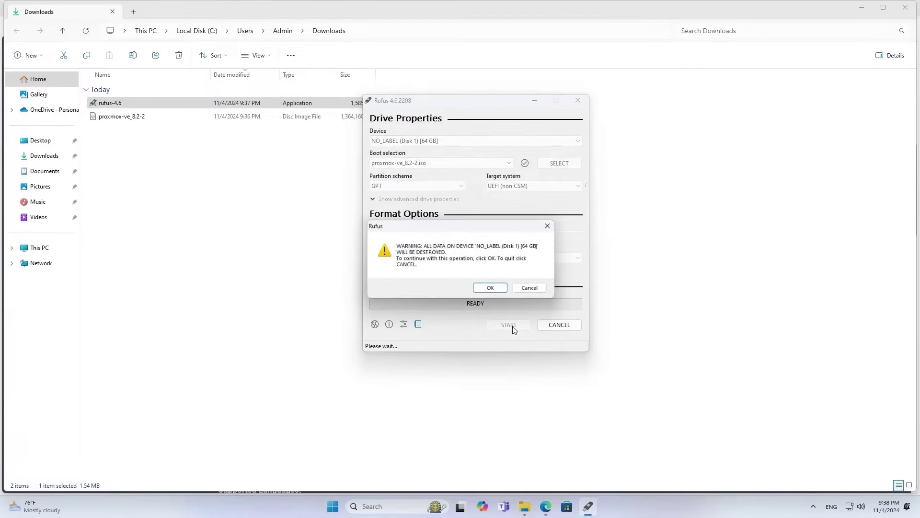
click(499, 290)
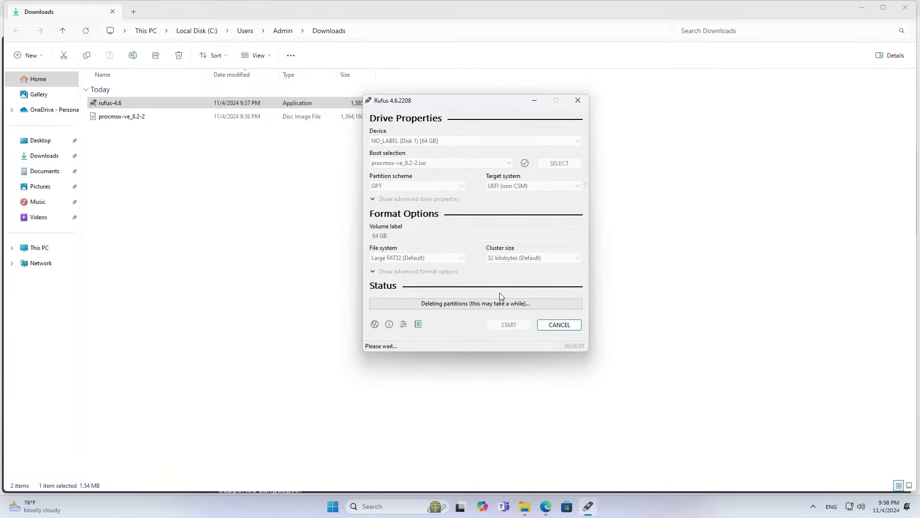
click(909, 9)
click(909, 9)
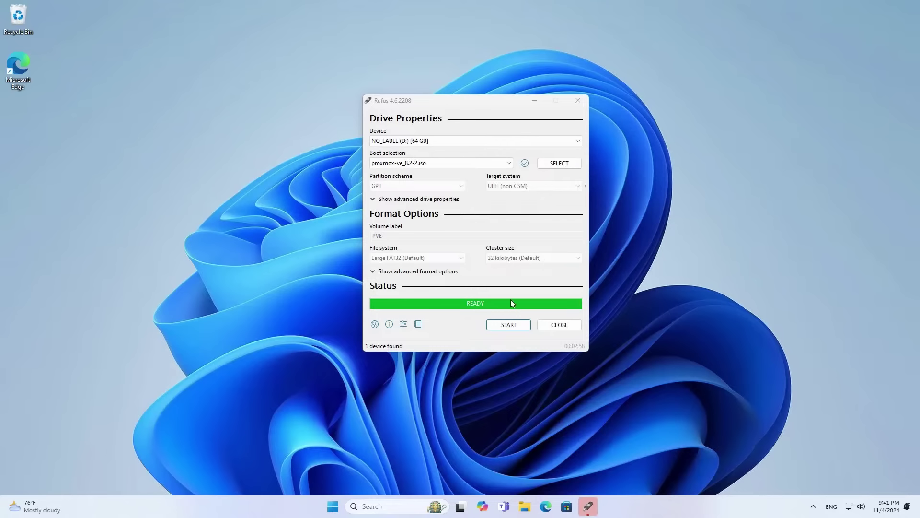
click(560, 328)
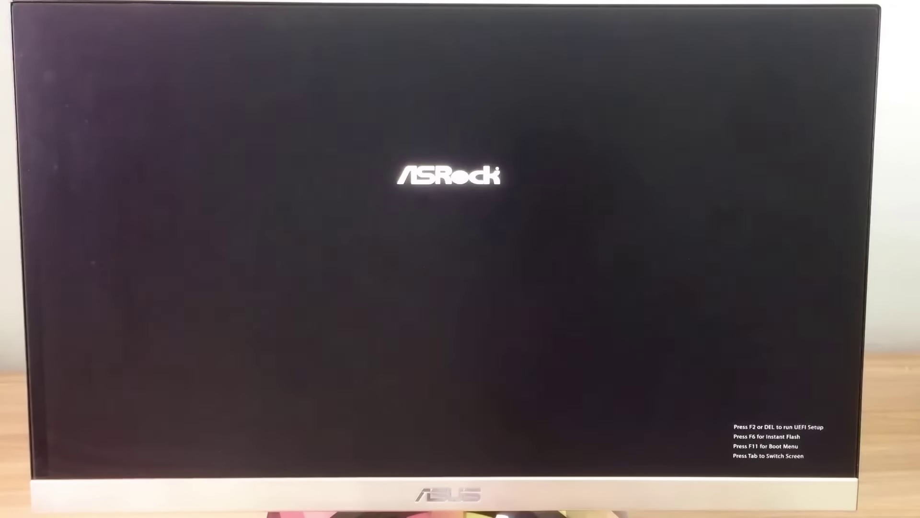
Enter UEFI setup with F2, make UEFI: KingstonDataTraveler Boot Option #1, and save and exit.
key(F2)
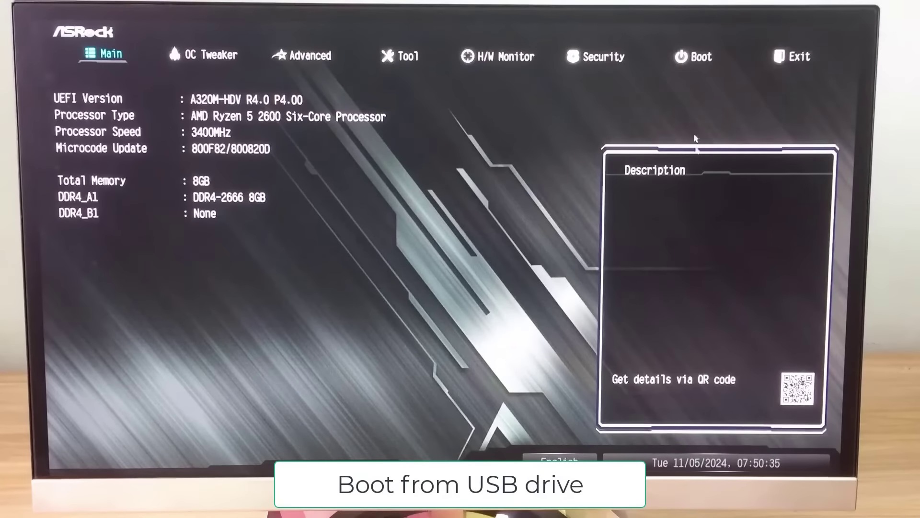
click(695, 59)
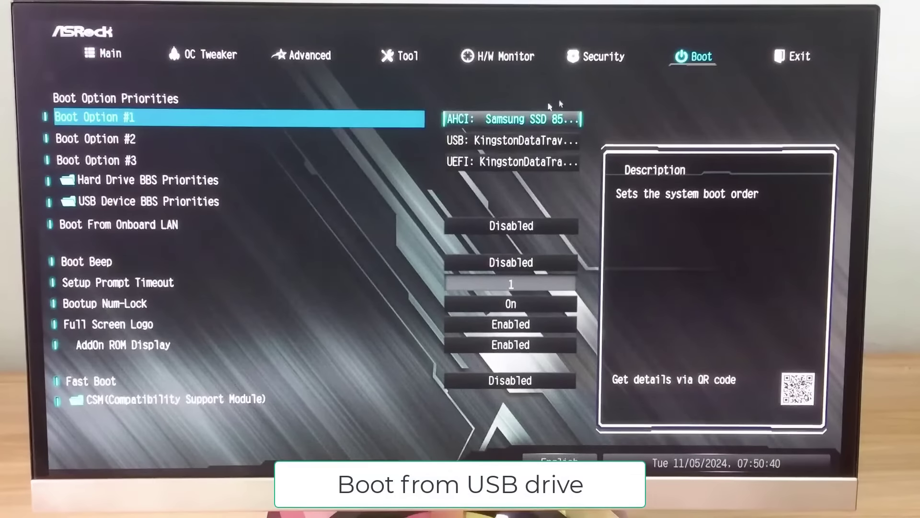
click(518, 119)
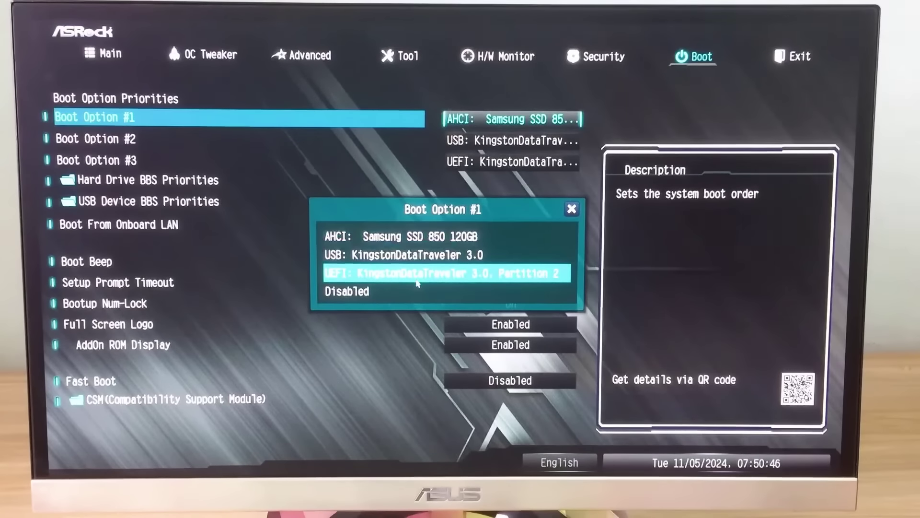
click(417, 275)
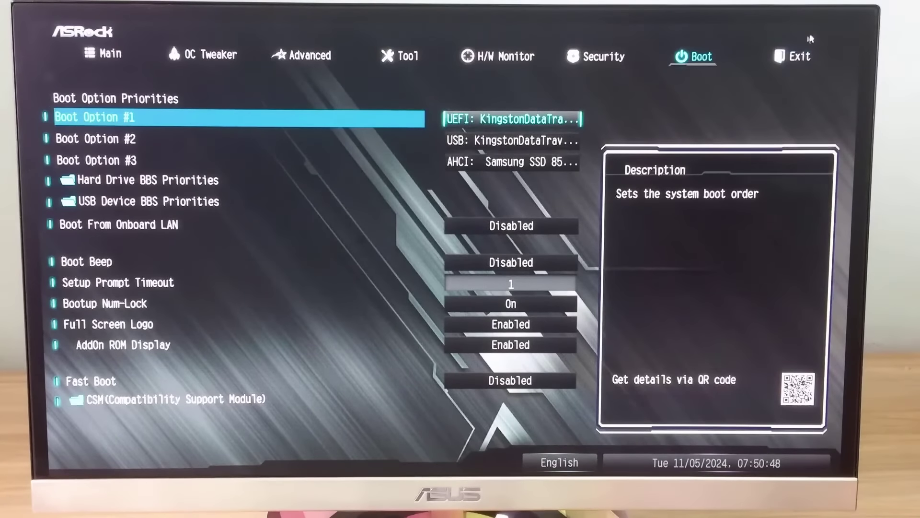
click(808, 66)
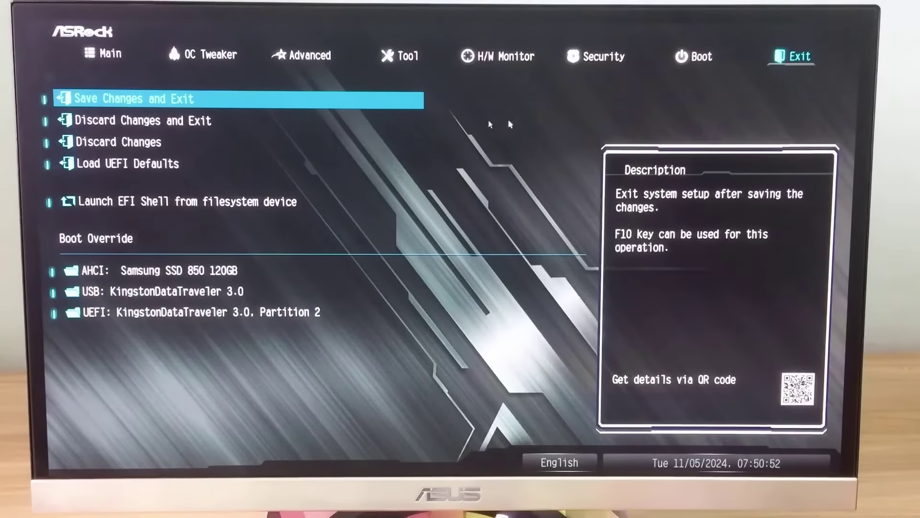
click(130, 100)
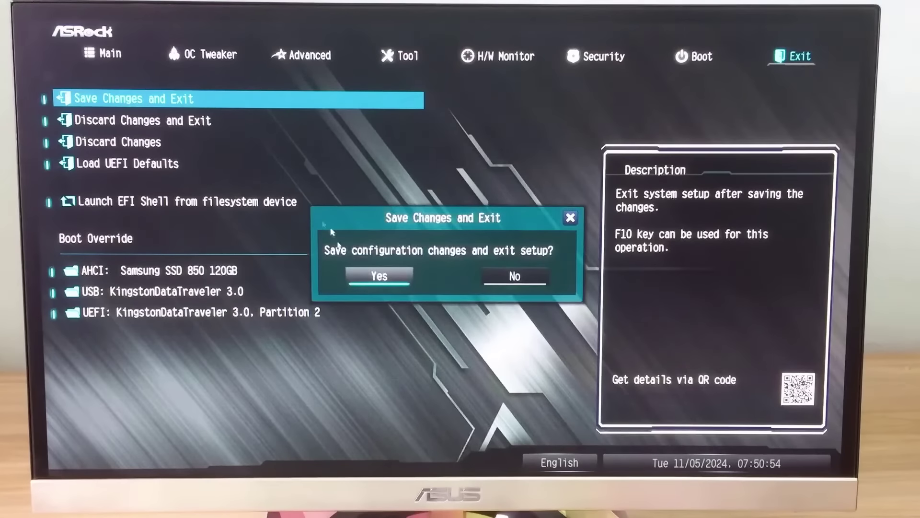
click(374, 286)
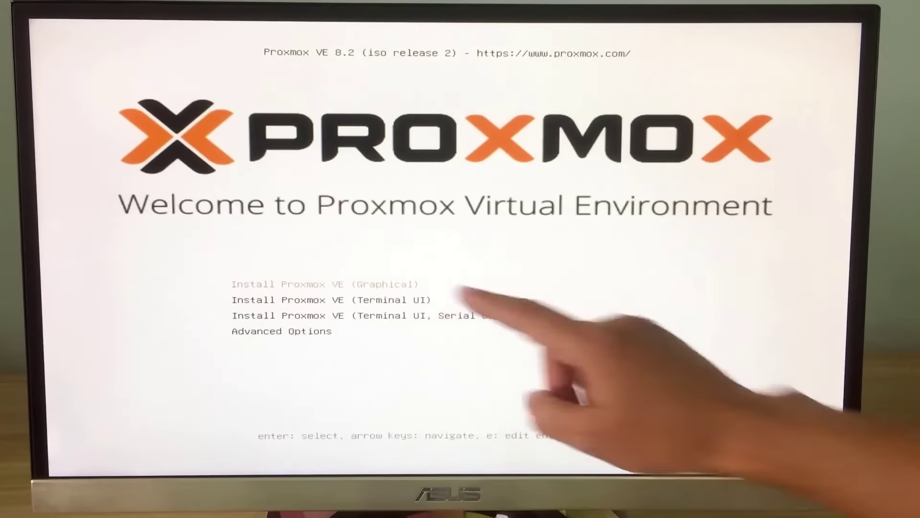
Start the graphical install on /dev/sda with country Vietnam and time zone Asia/Ho_Chi_Minh.
key(Return)
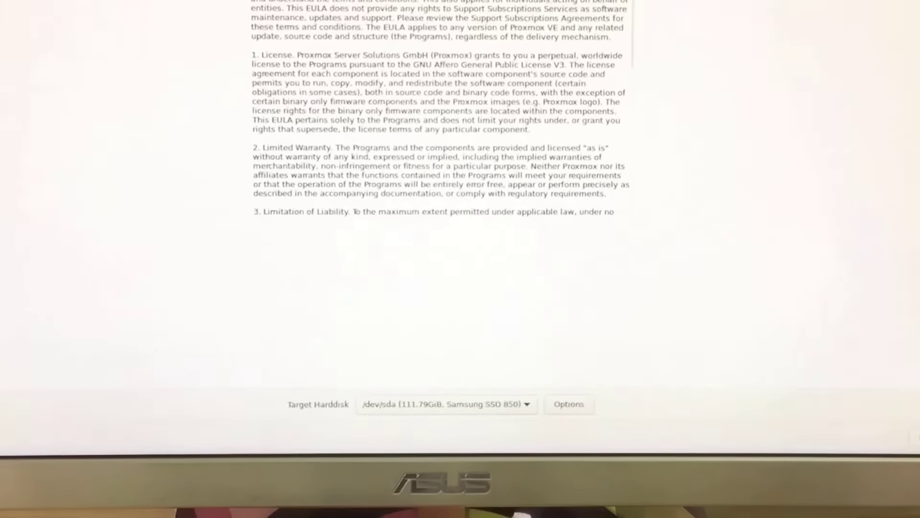
click(415, 403)
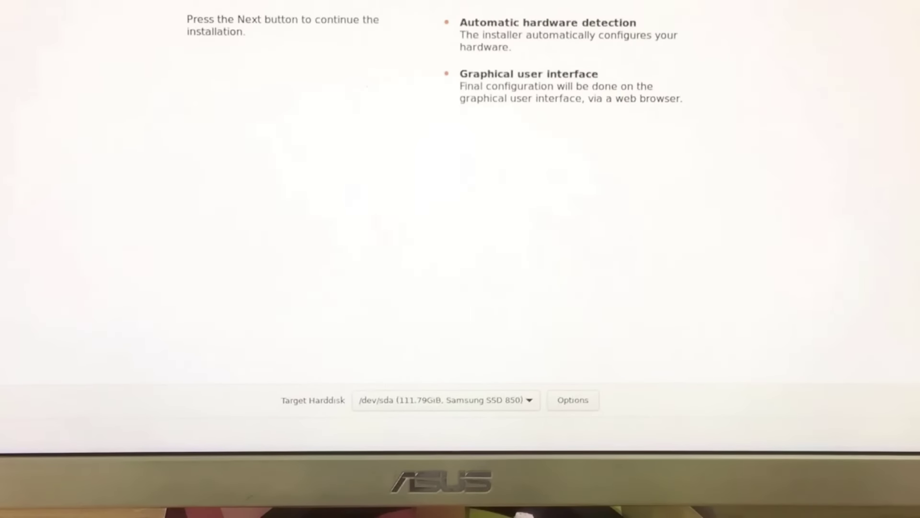
key(Return)
click(504, 346)
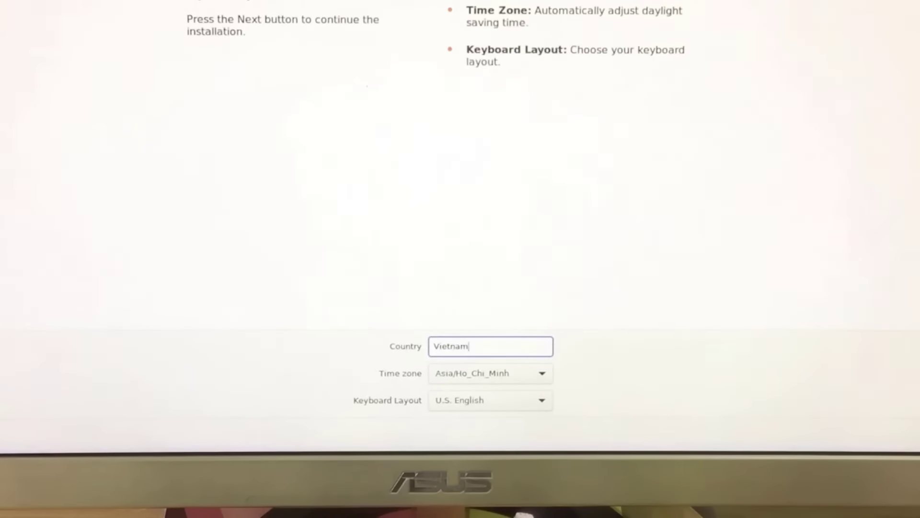
key(Return)
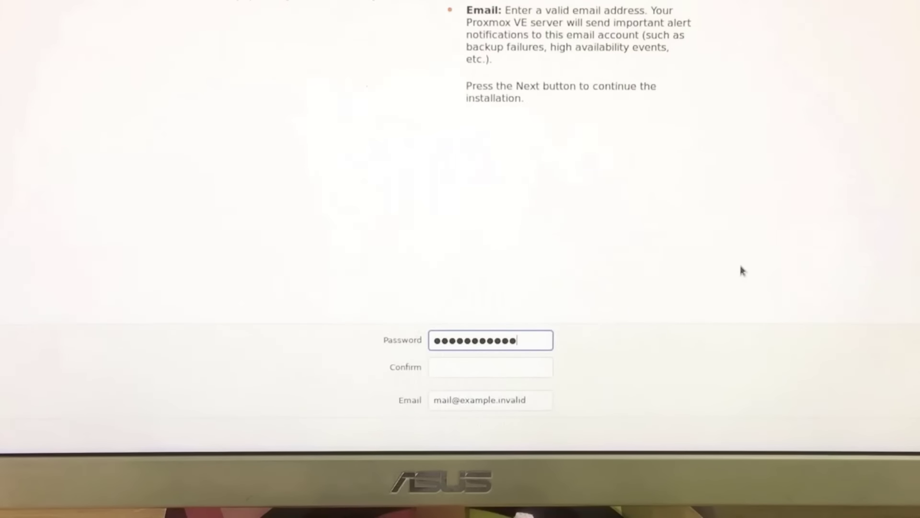
Enter and confirm the root password, fill in the admin e-mail, and continue.
key(Tab)
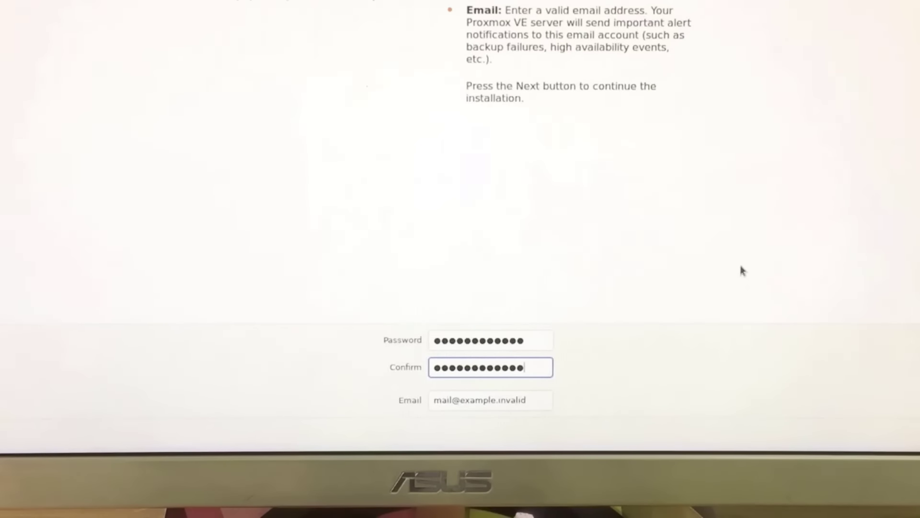
key(Tab)
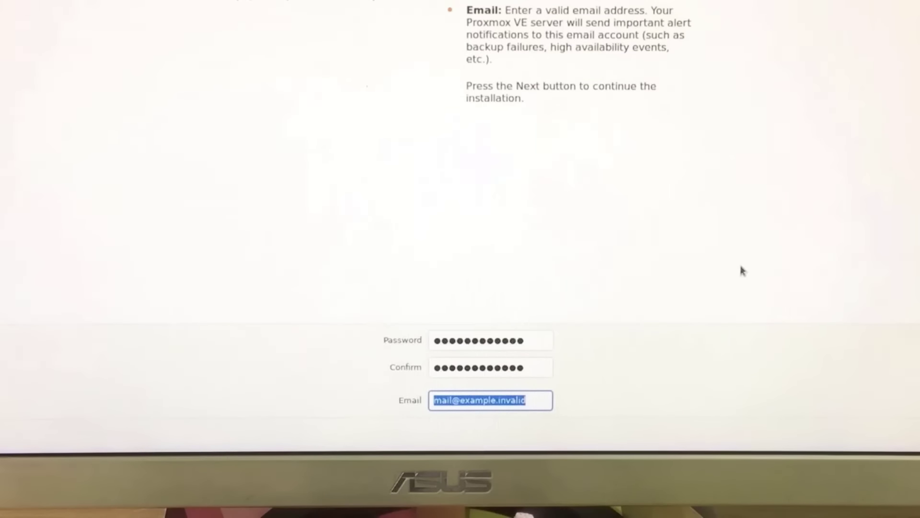
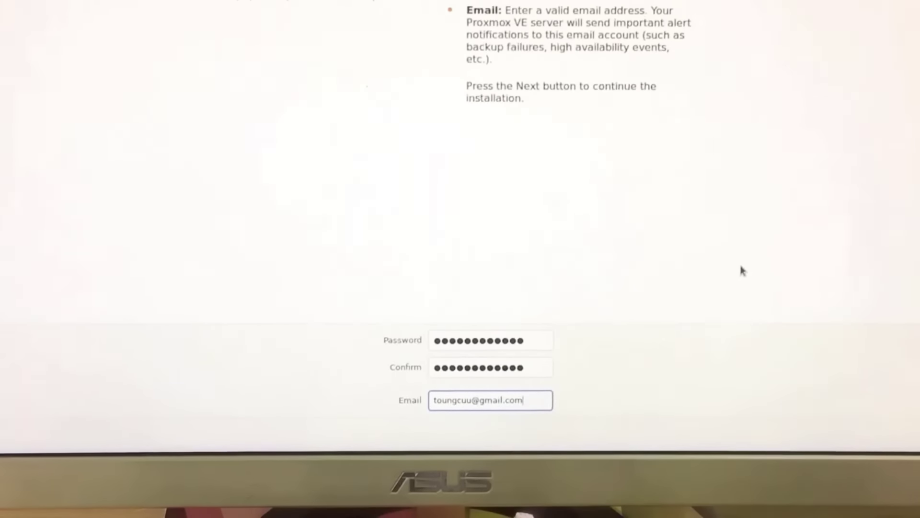
key(Return)
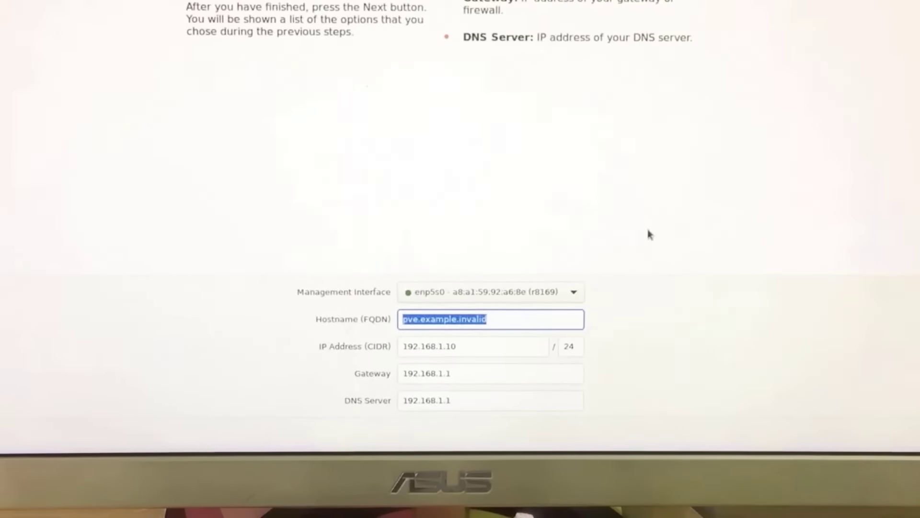
Enter hostname pve.local, IP 192.168.1.50/24, gateway 192.168.1.1 and DNS 8.8.8.8, then continue to the summary.
text(pve.local)
key(Tab)
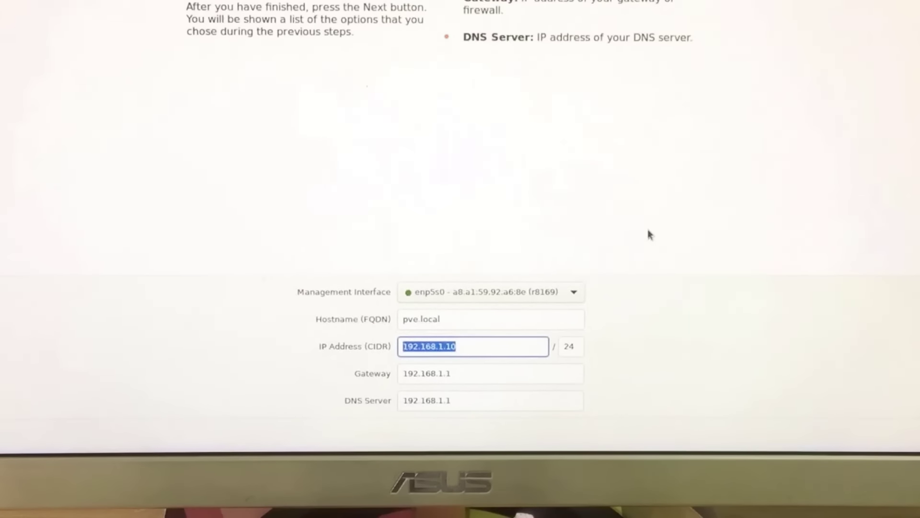
text(19)
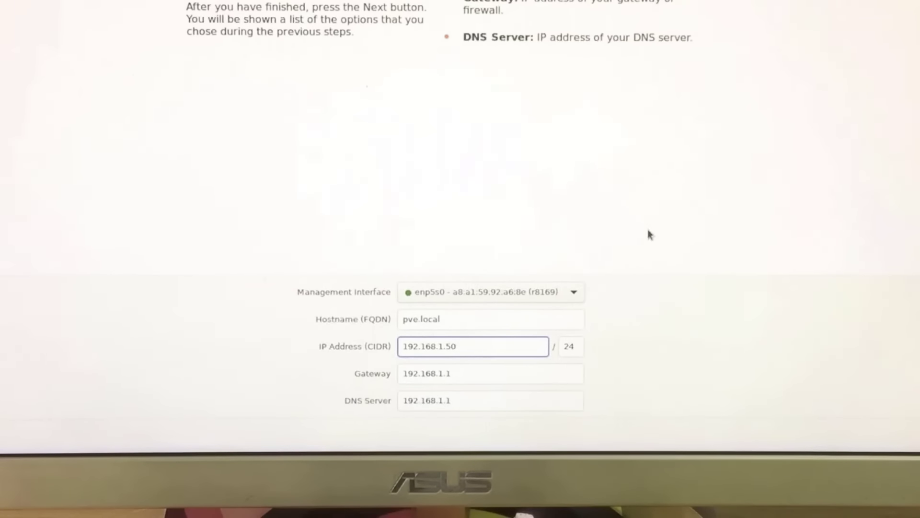
key(Tab)
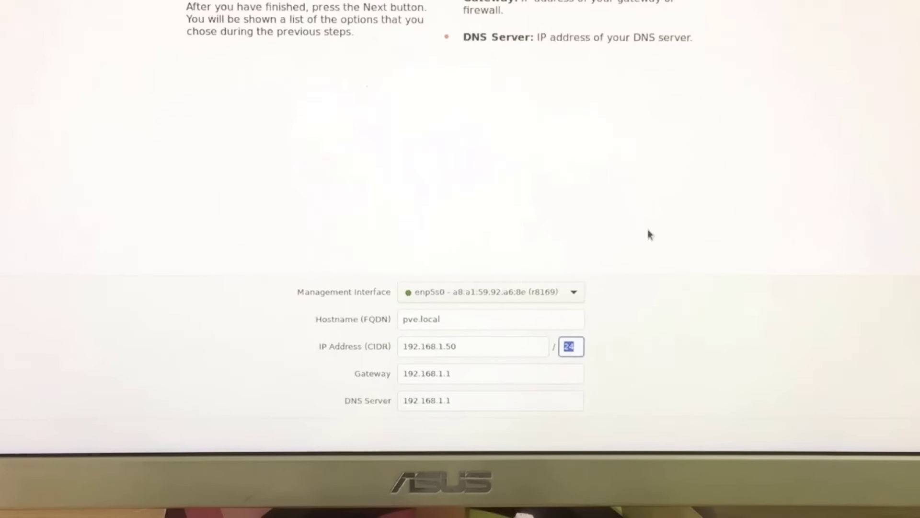
key(Tab)
key(Tab)
text(8)
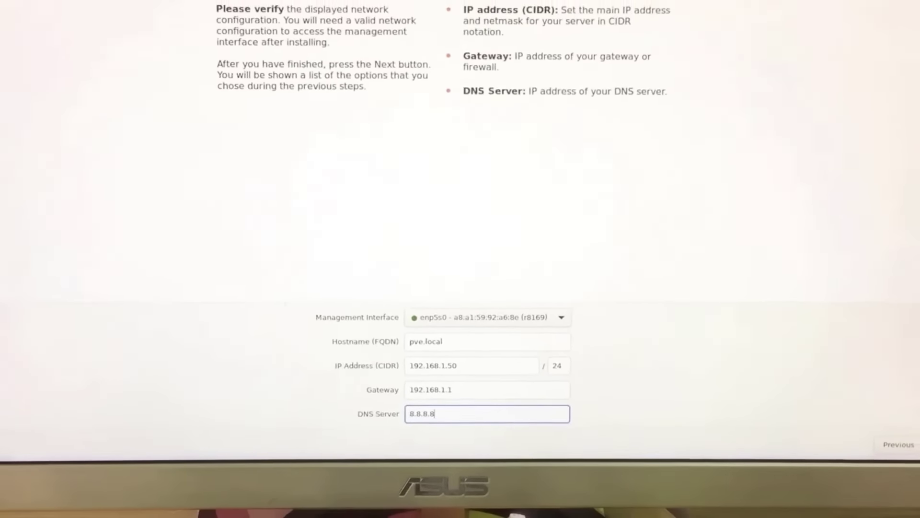
click(886, 450)
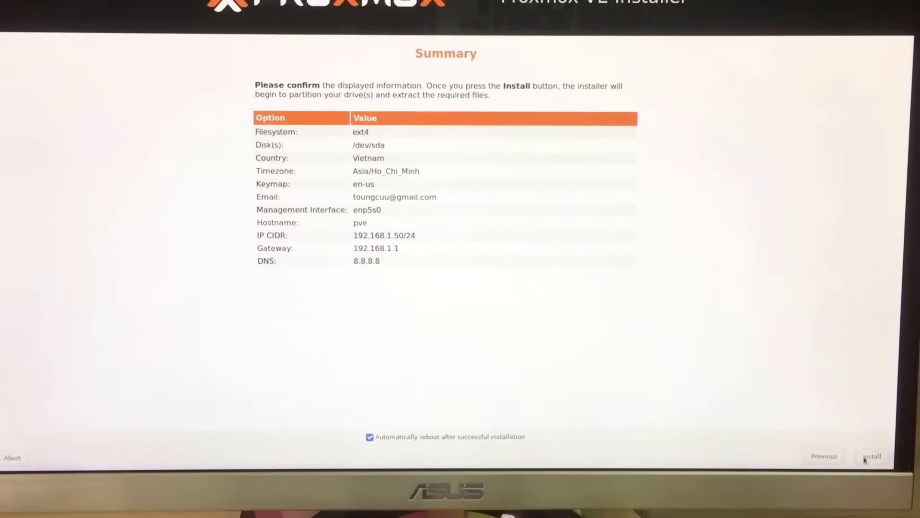
Confirm the summary and install Proxmox VE onto /dev/sda.
click(887, 450)
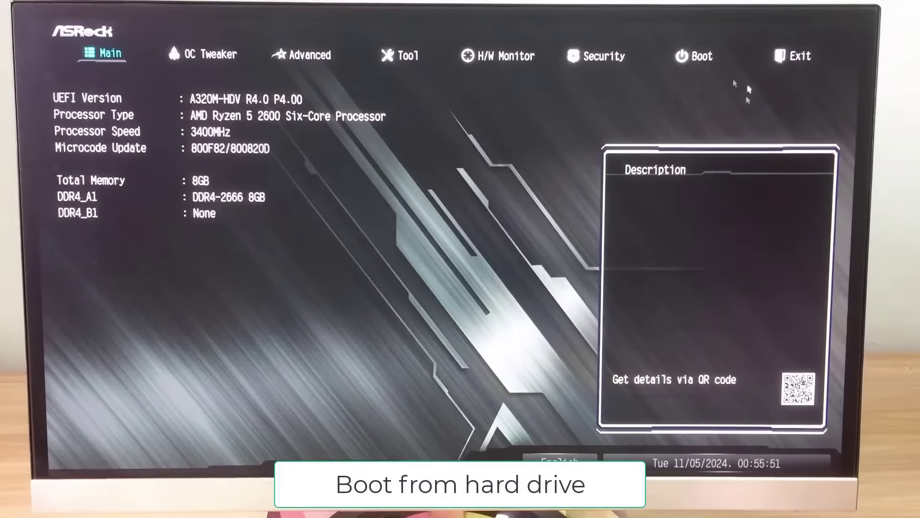
Make the proxmox entry on Samsung SSD 850 Boot Option #1, then save changes and reboot.
click(708, 56)
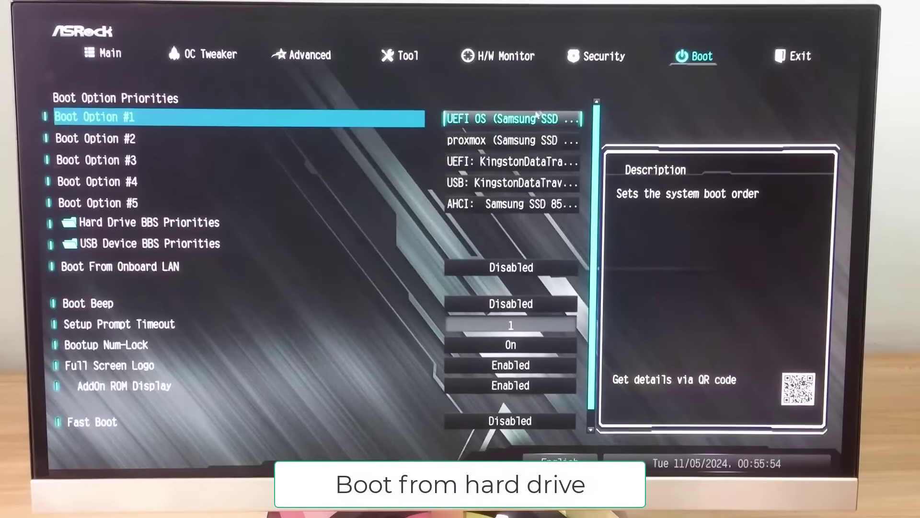
click(529, 123)
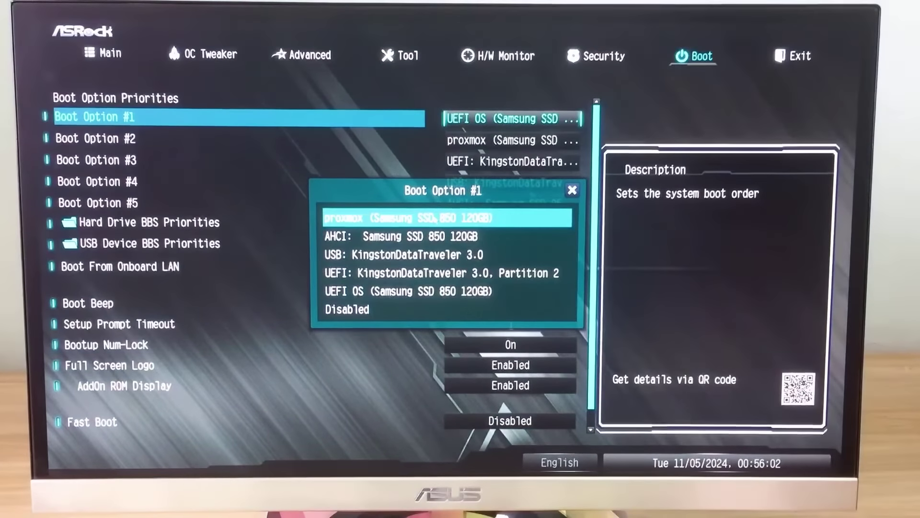
click(435, 219)
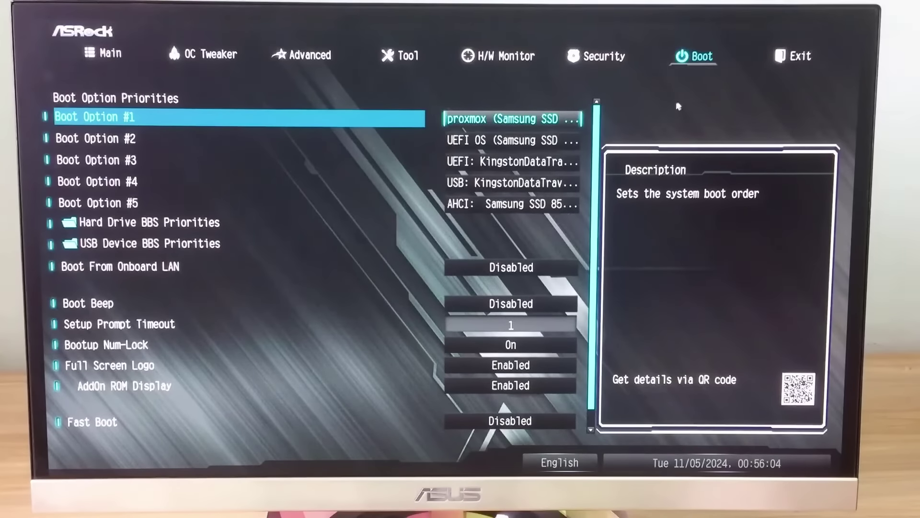
click(792, 62)
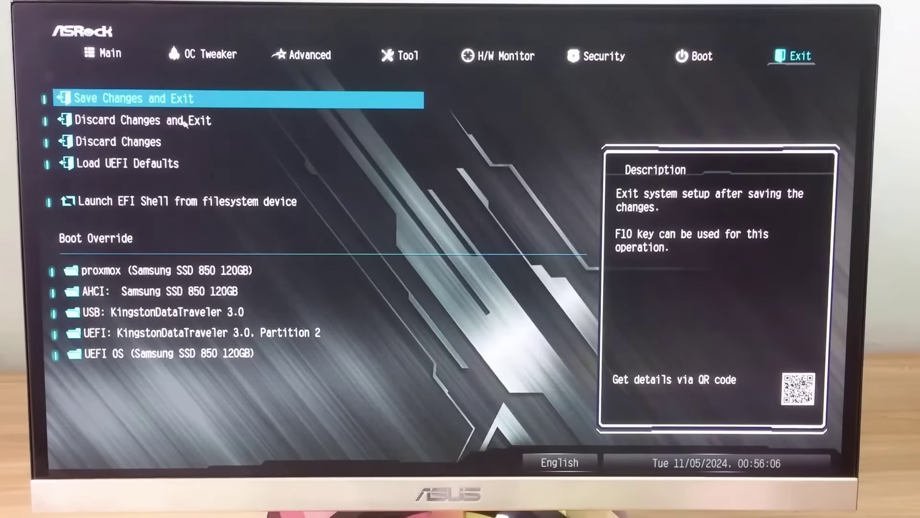
click(162, 101)
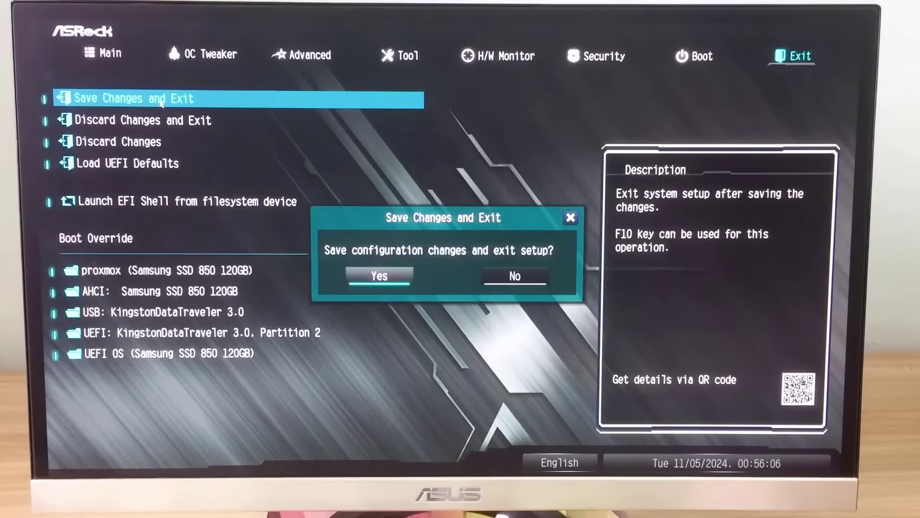
click(373, 281)
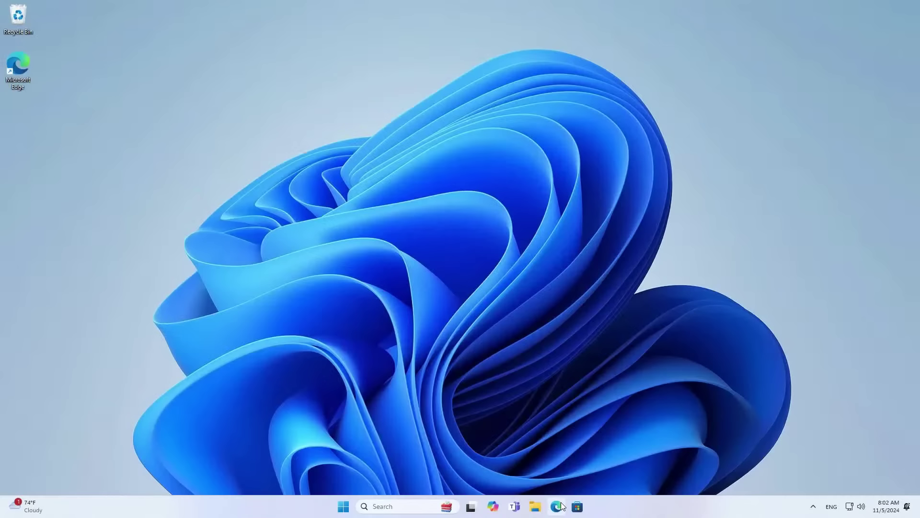
click(556, 507)
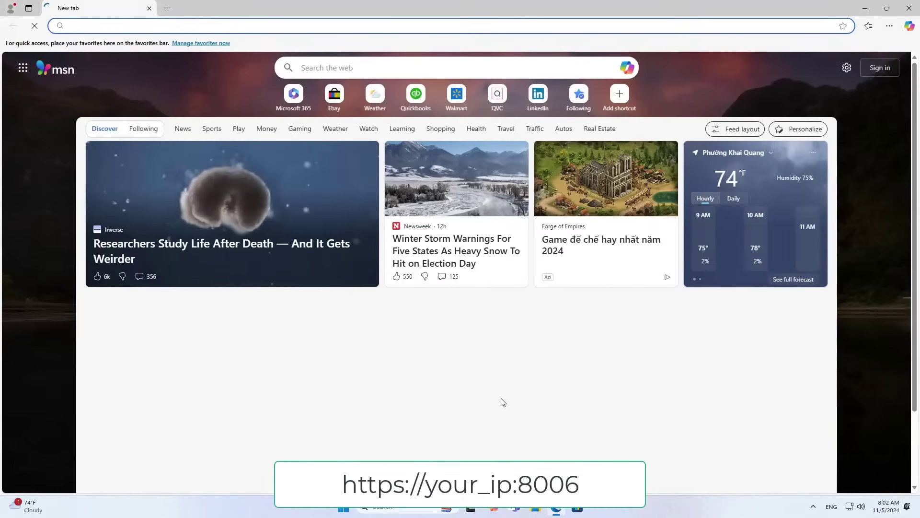
text(http)
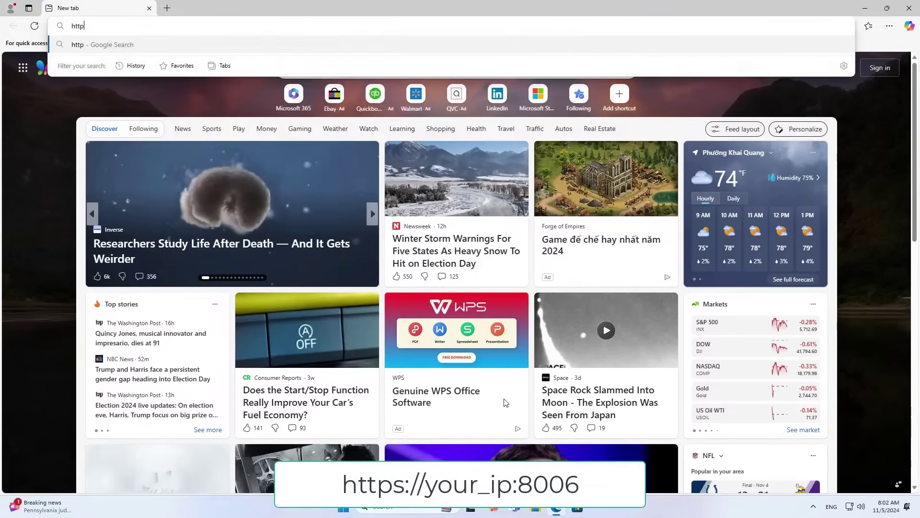
text(s://192.168.1.50:8006)
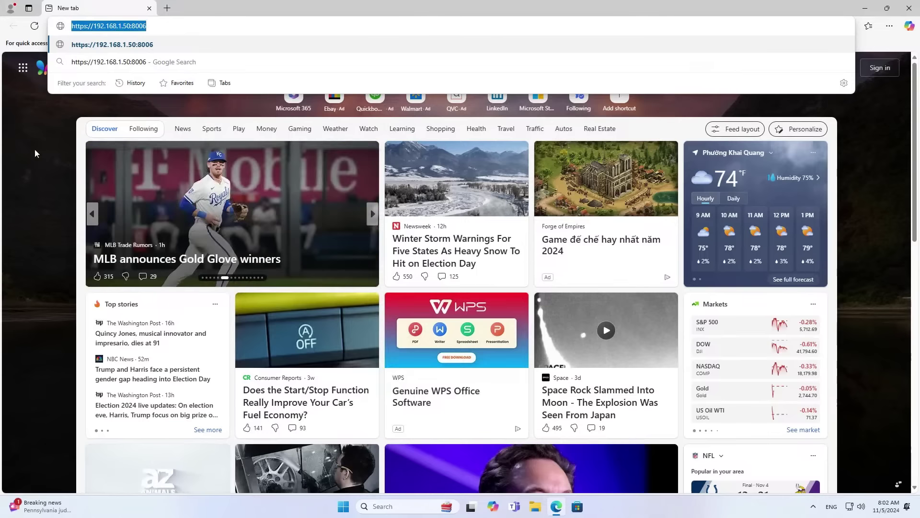
key(Return)
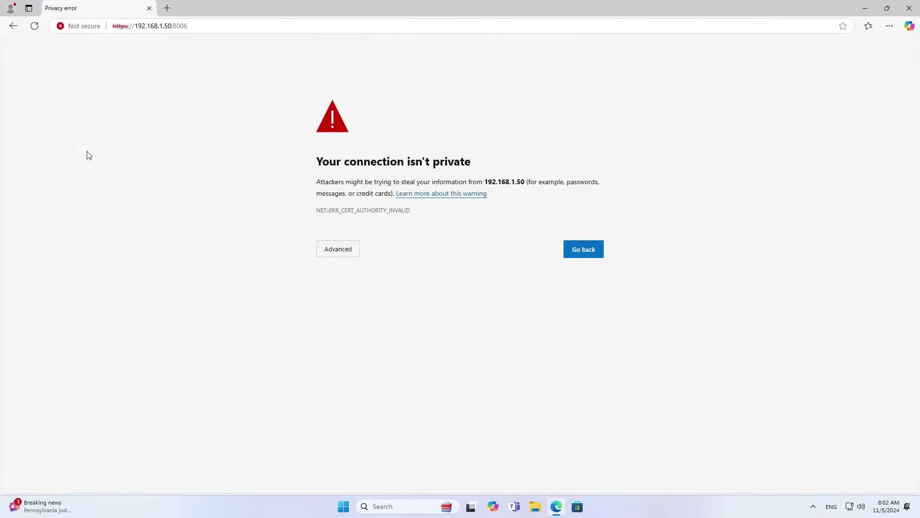
click(339, 254)
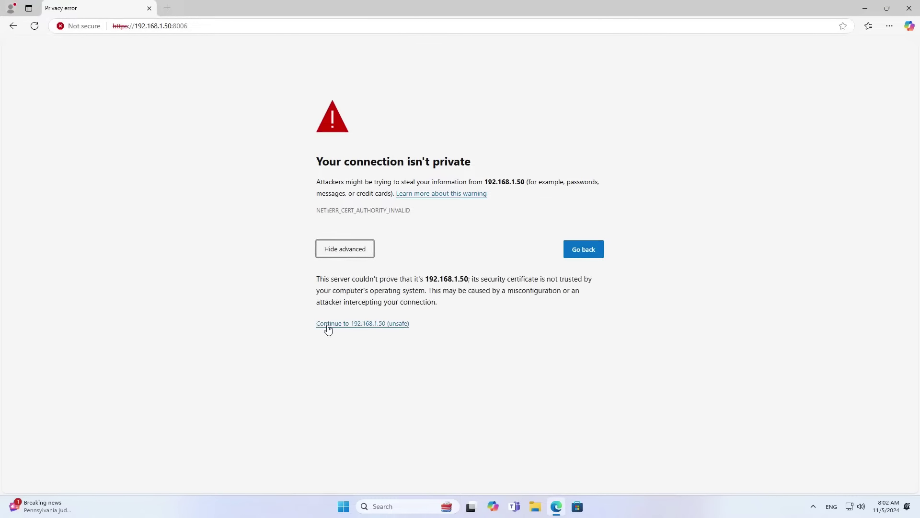
click(368, 324)
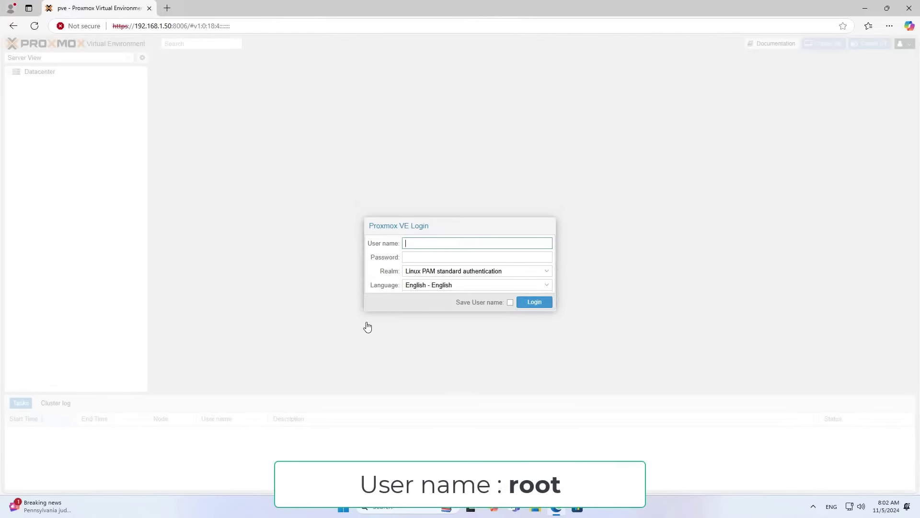
Log in as root with the password and dismiss the No valid subscription notice.
text(root)
key(Tab)
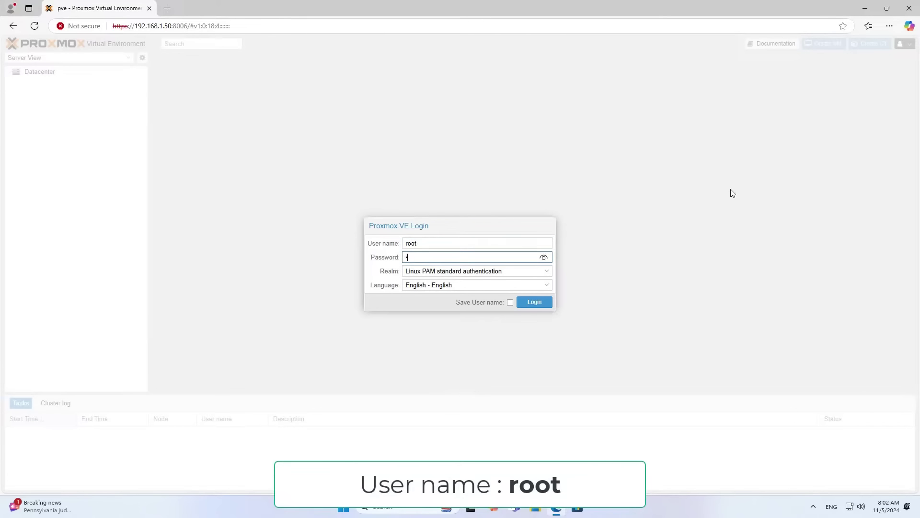
click(534, 303)
click(460, 287)
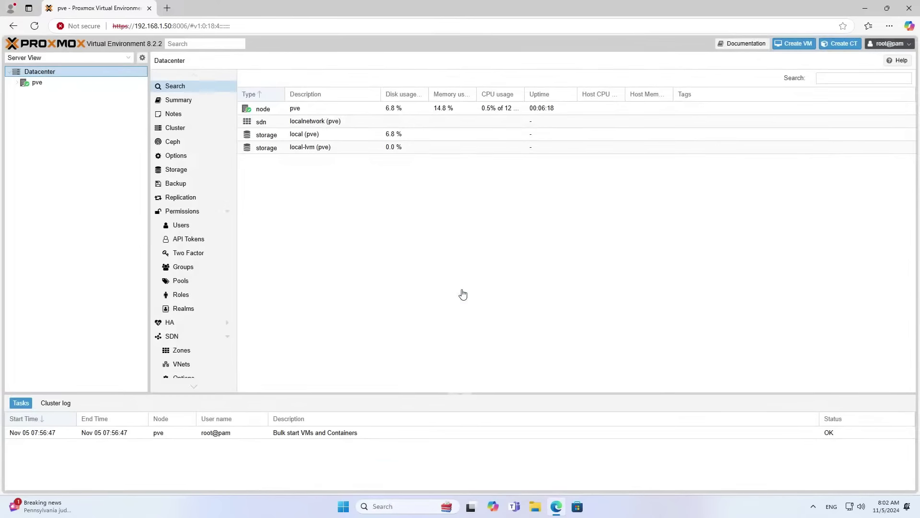
Show the pve node's Summary, noting the server address and port 8006 in the URL.
click(37, 83)
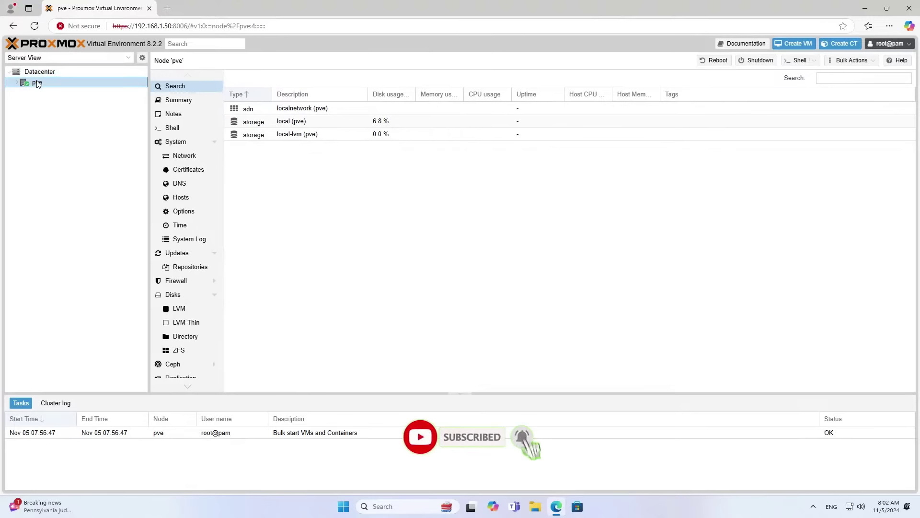
click(170, 101)
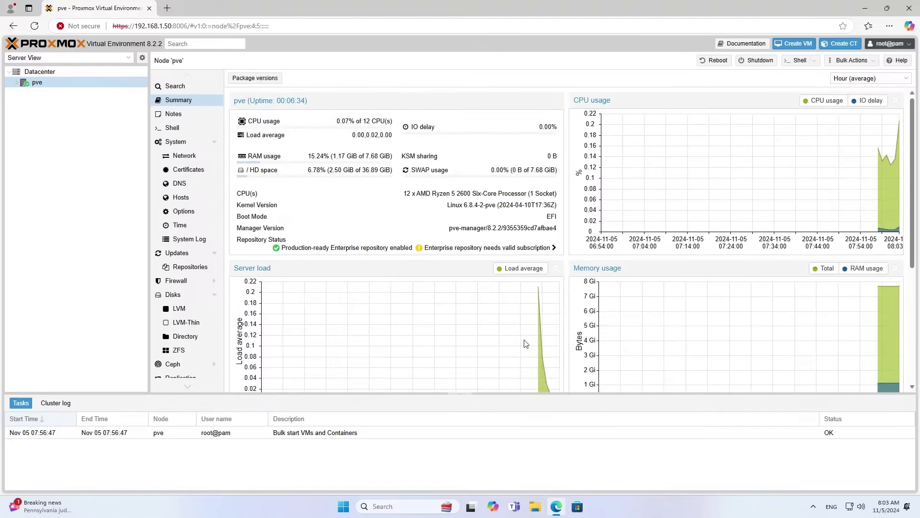
click(174, 26)
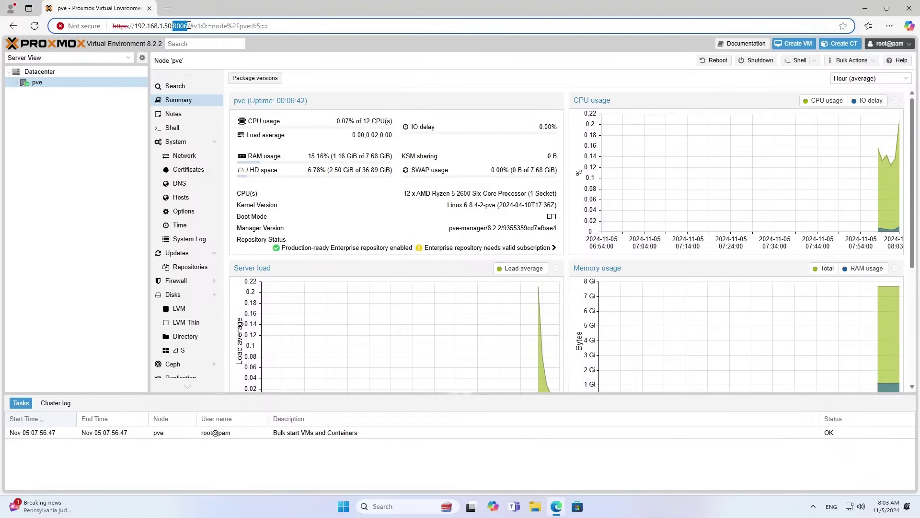
click(167, 8)
Sign in to the NETGEAR router admin at 192.168.1.1 without saving the password.
text(192.168.1.1)
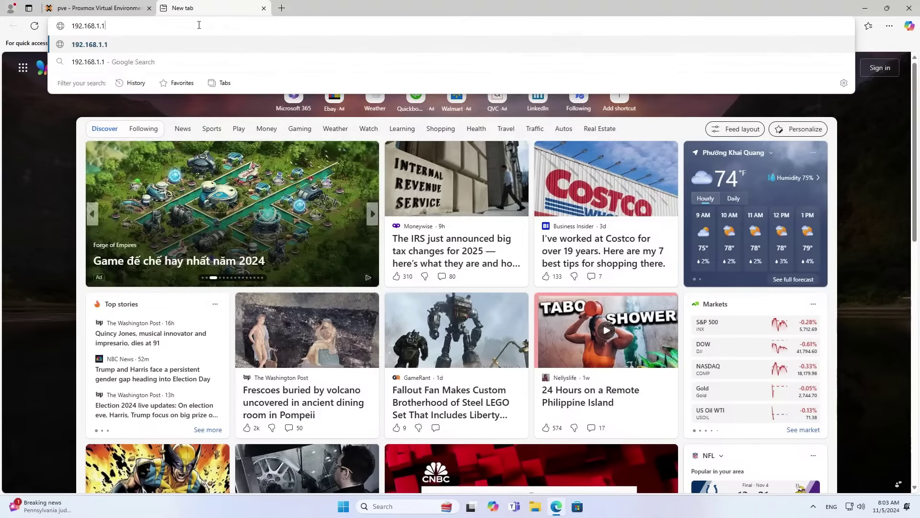
key(Return)
text(password)
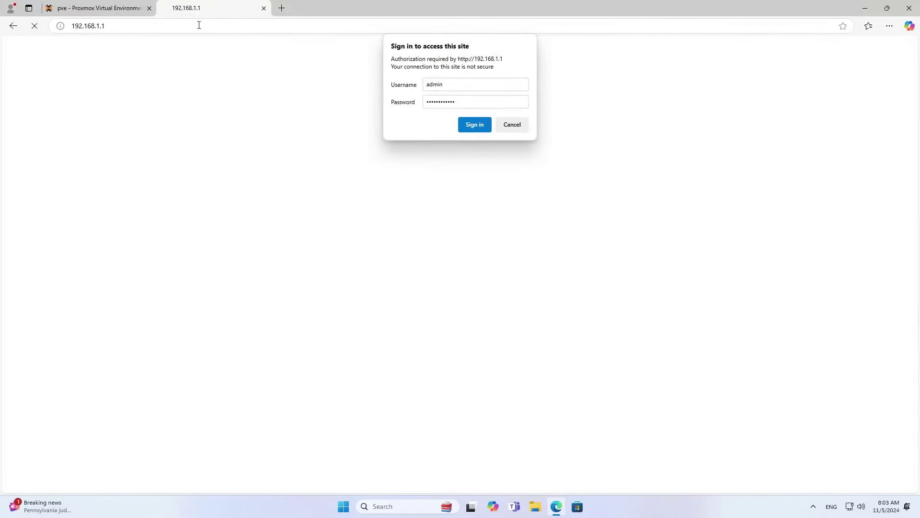
key(Return)
click(817, 121)
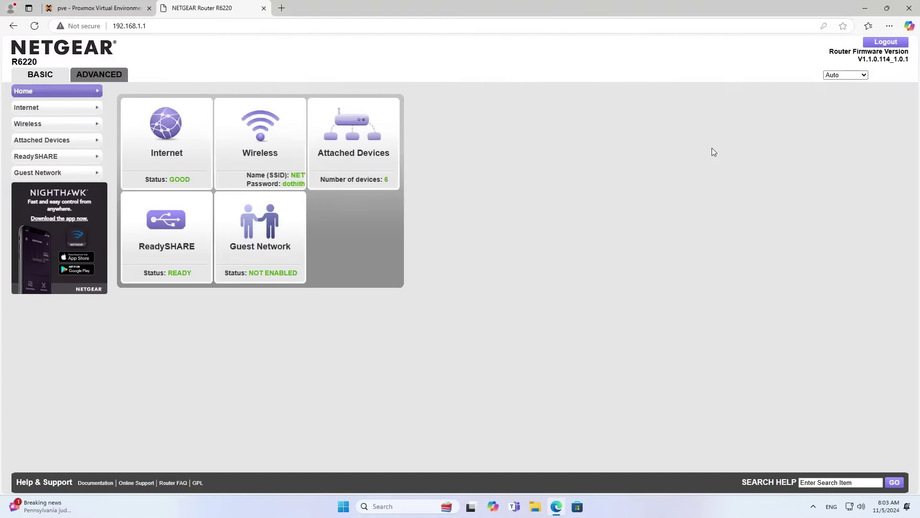
Go to ADVANCED > Advanced Setup > Port Forwarding / Port Triggering.
click(108, 78)
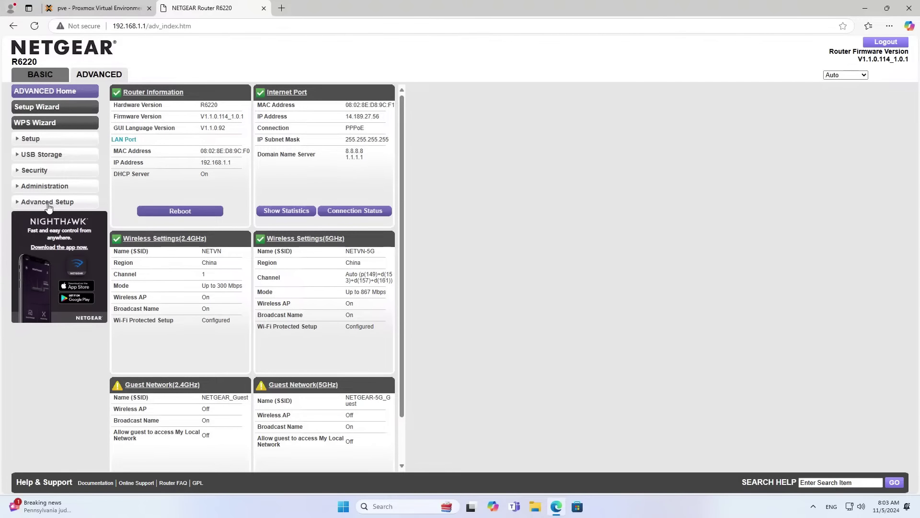
click(49, 202)
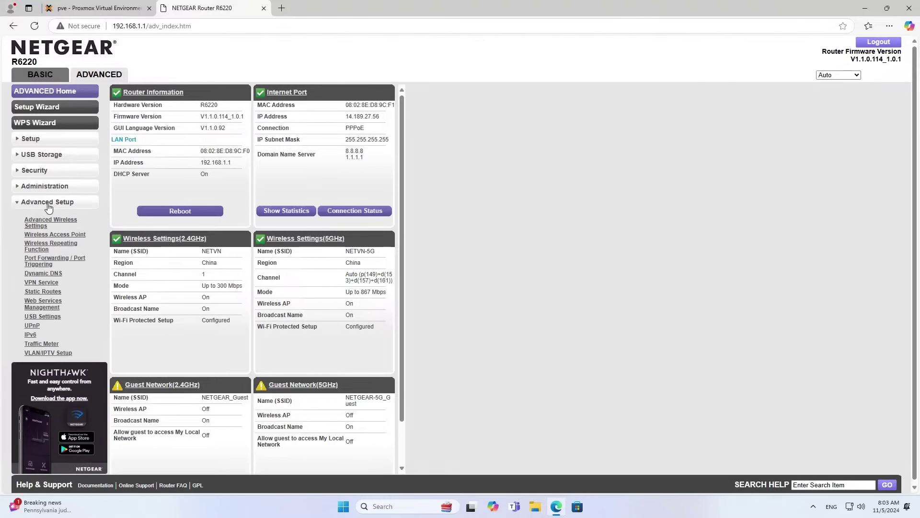
click(34, 264)
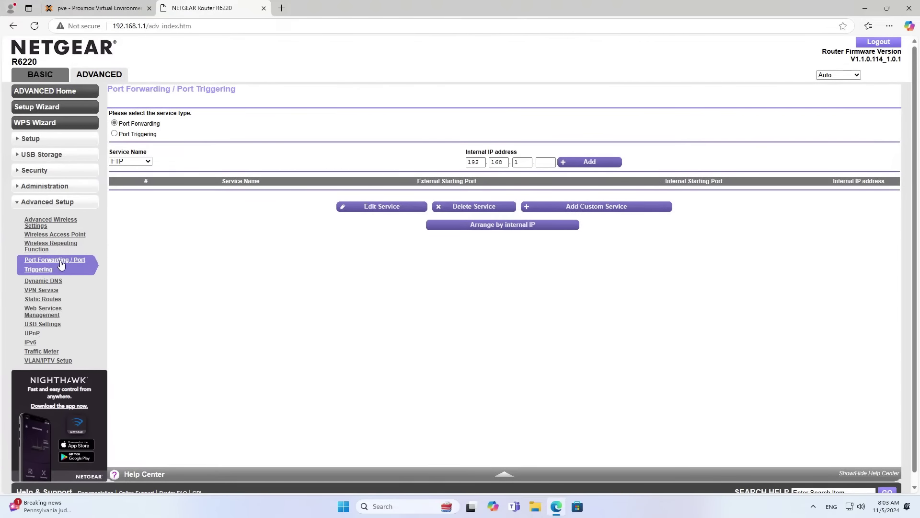
Start a custom service targeting 192.168.1.50, checking it against the Proxmox address and port 8006.
click(612, 212)
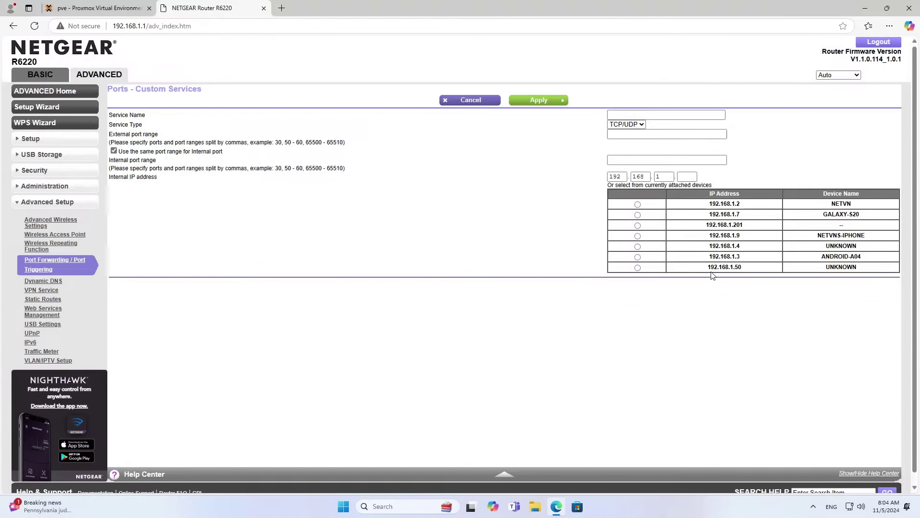
drag(711, 268, 742, 266)
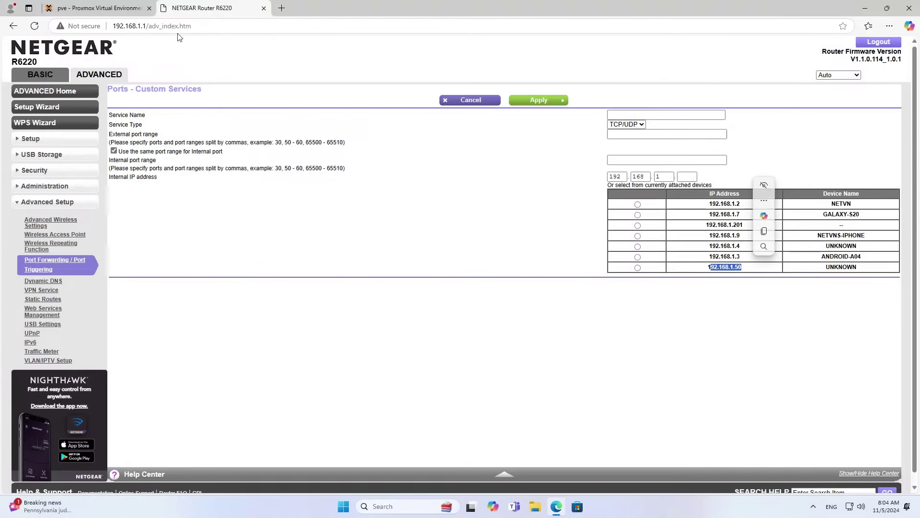
click(96, 8)
double_click(170, 23)
click(170, 26)
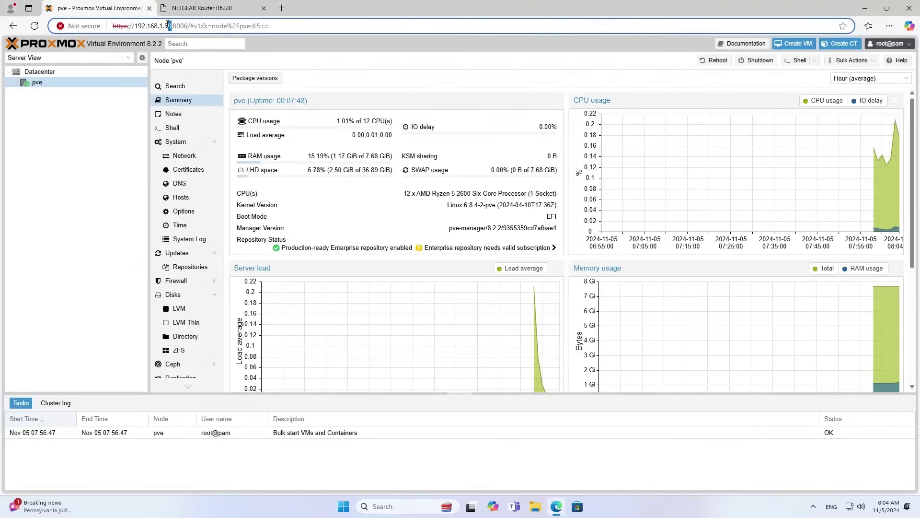
click(202, 8)
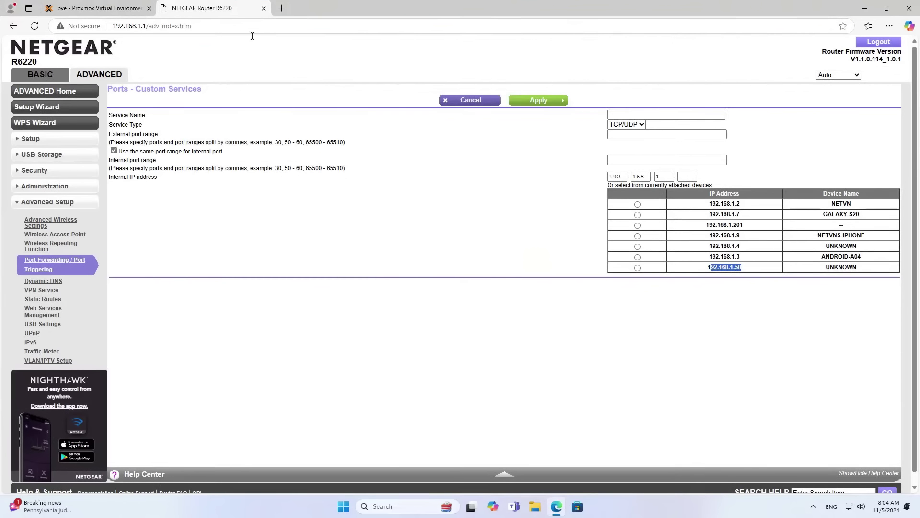
double_click(683, 176)
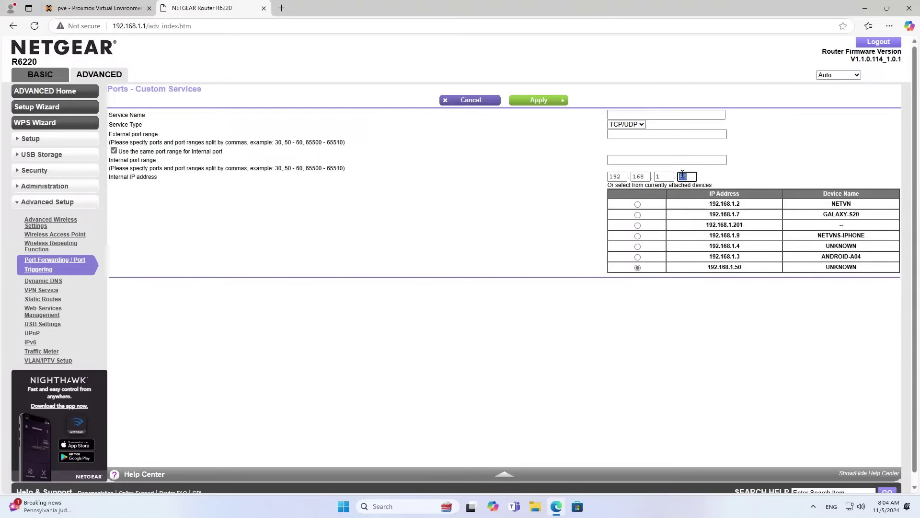
Set service name proxmox and external port range 8006.
click(649, 115)
text(proxmox)
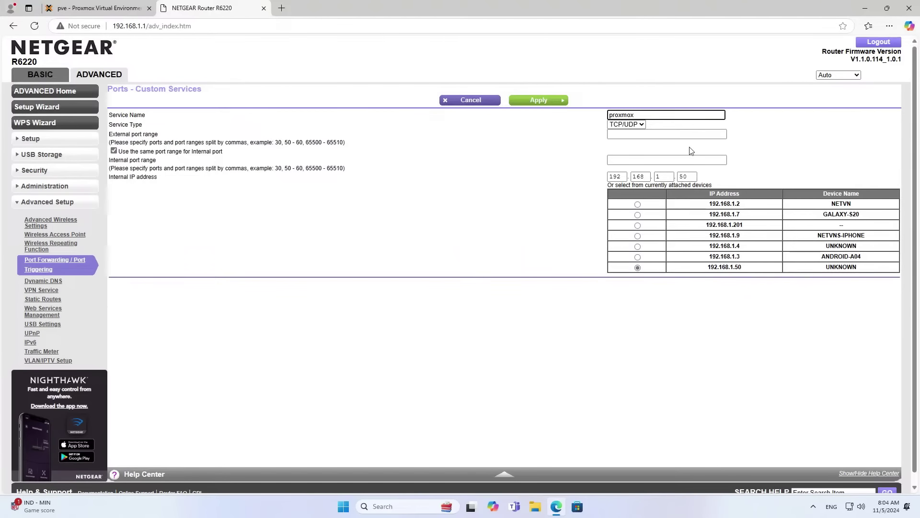
click(677, 135)
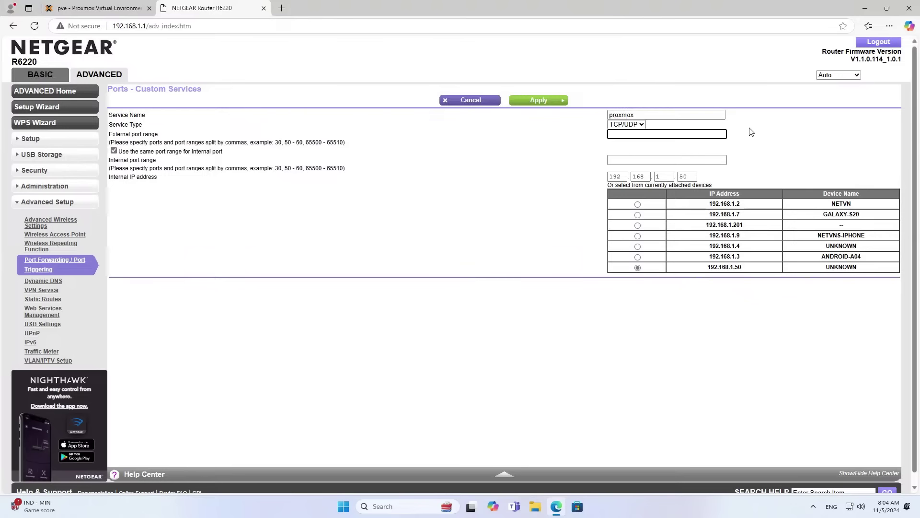
text(8006)
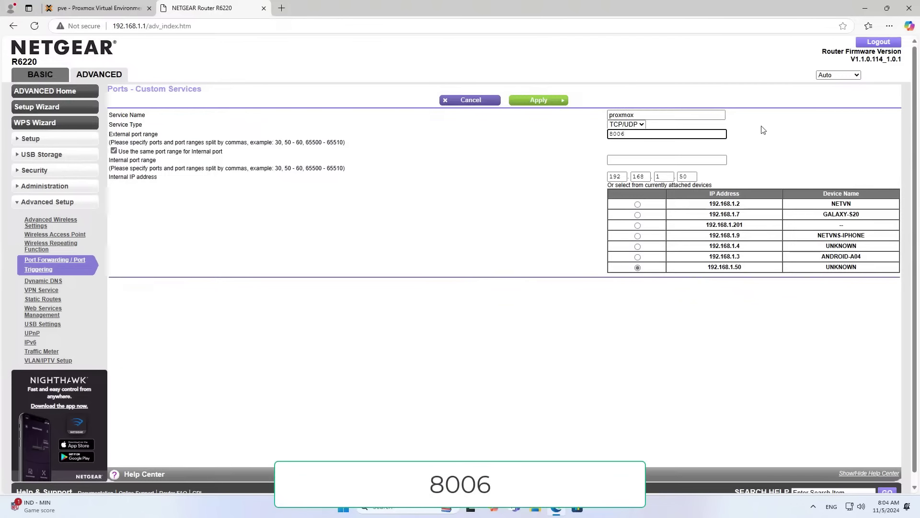
click(709, 158)
key(shift+Tab)
click(96, 8)
drag(135, 26, 184, 24)
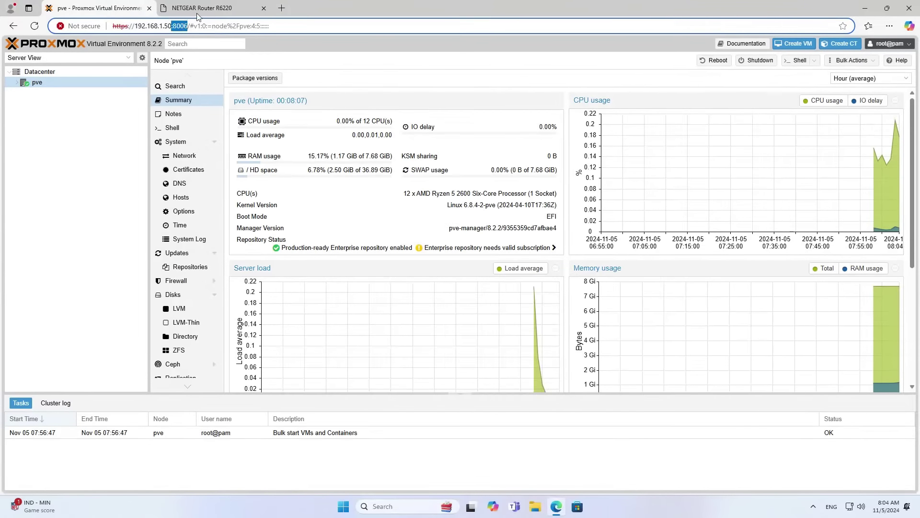
click(198, 10)
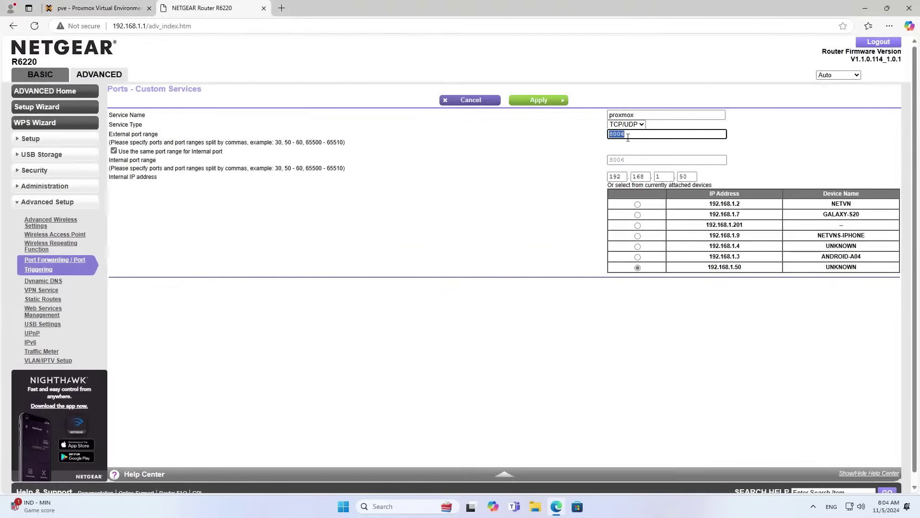
Apply the proxmox rule and confirm it forwards 8006-8006 to 192.168.1.50.
click(535, 101)
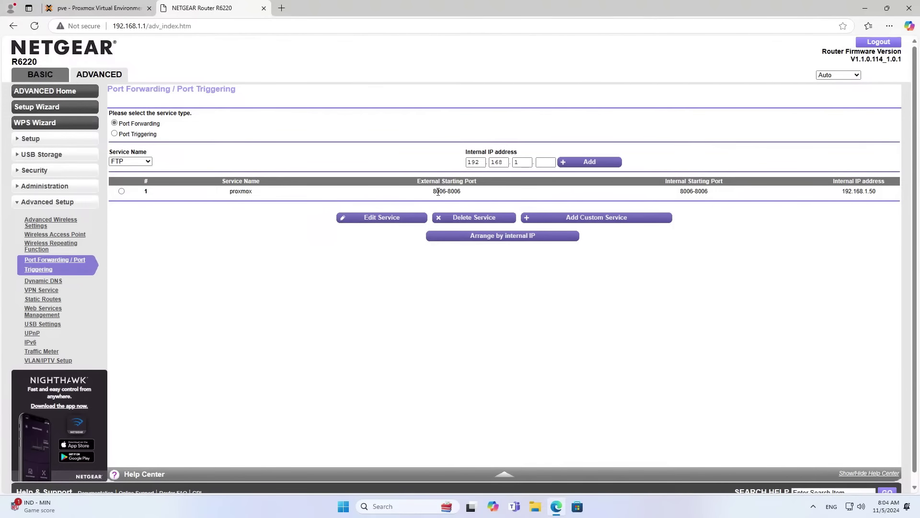
triple_click(438, 192)
drag(843, 192, 882, 192)
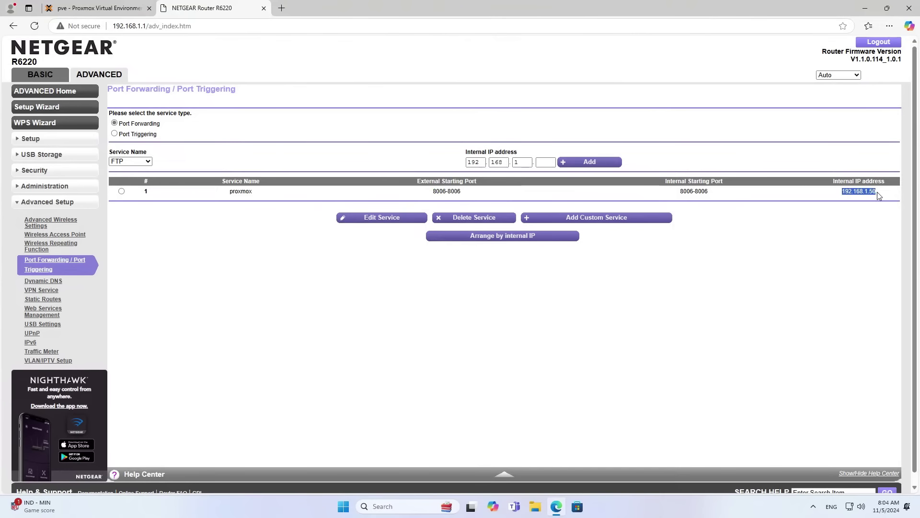
click(281, 8)
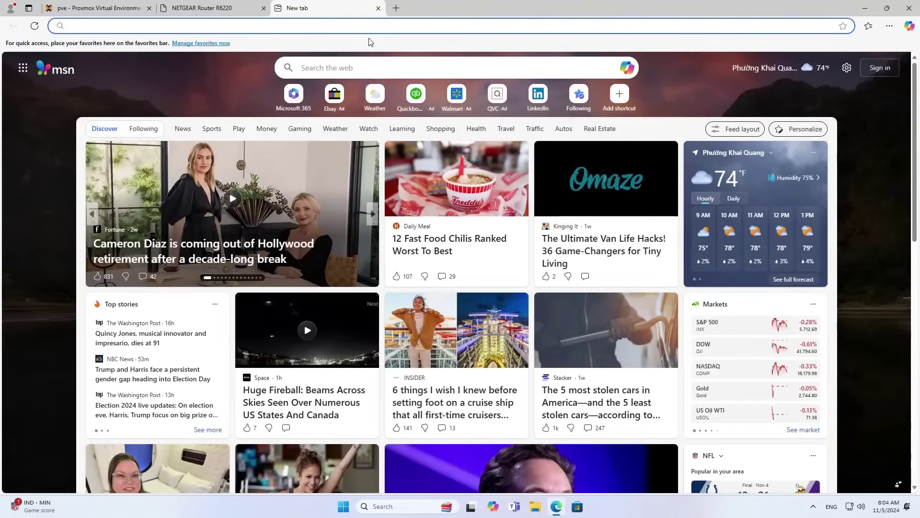
text(ping)
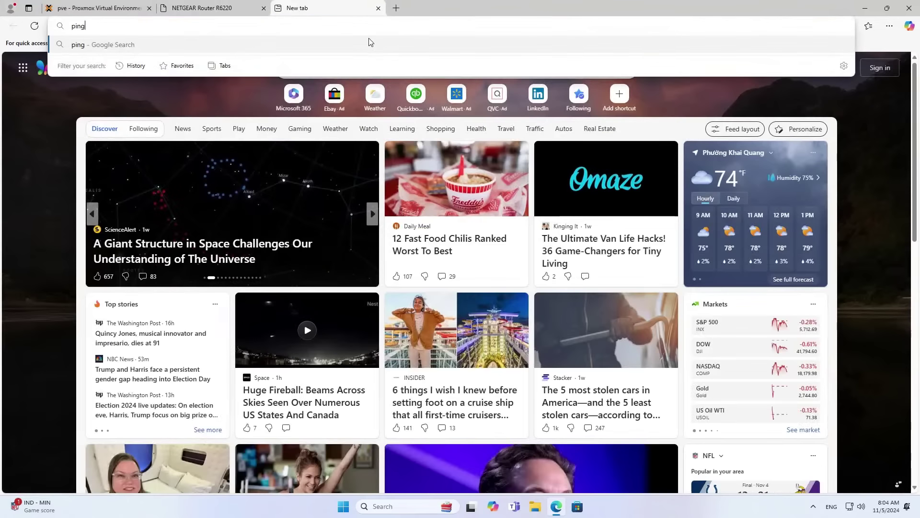
text(.eu)
key(Return)
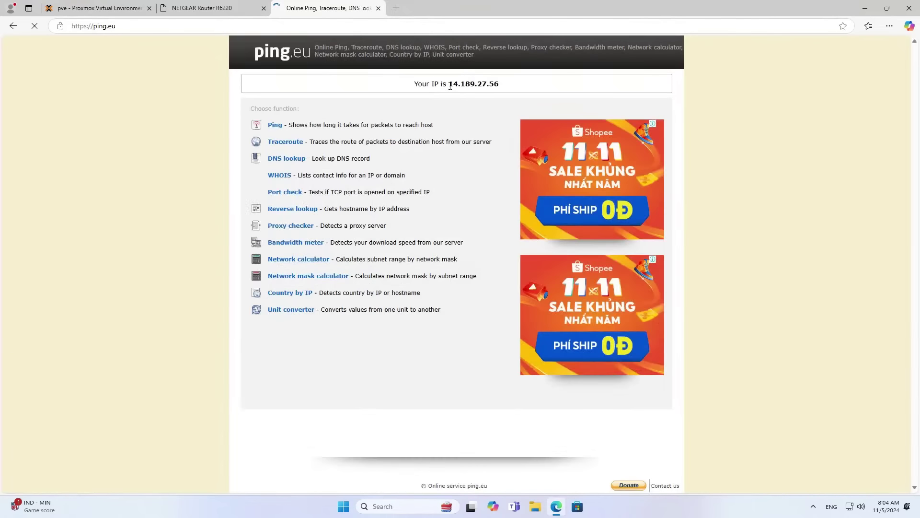
drag(451, 86, 500, 87)
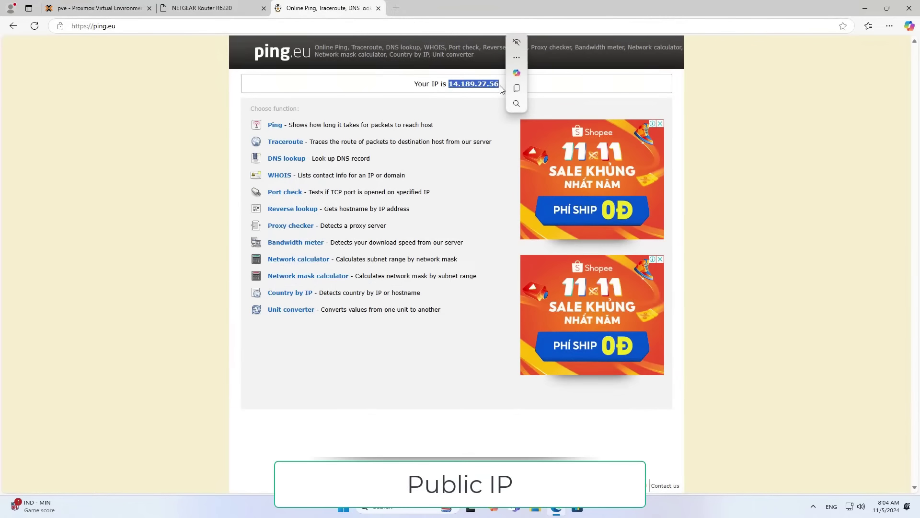
click(515, 90)
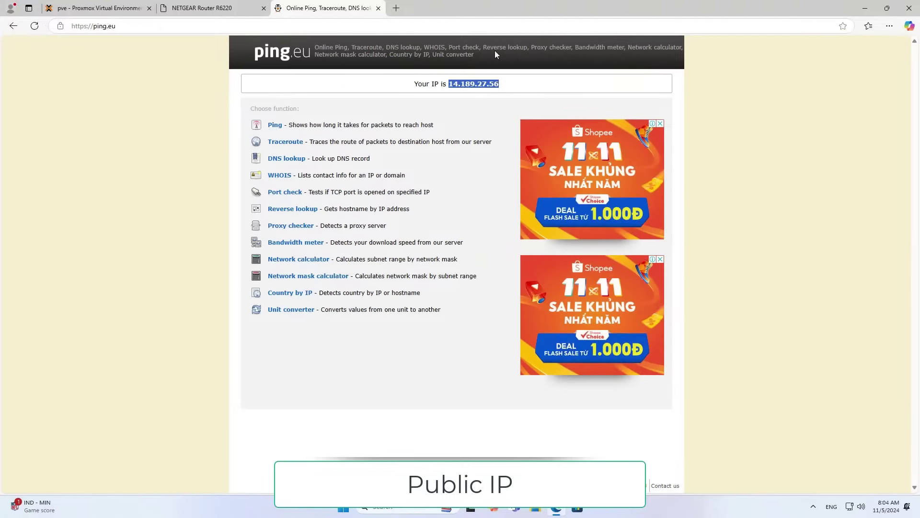
click(397, 8)
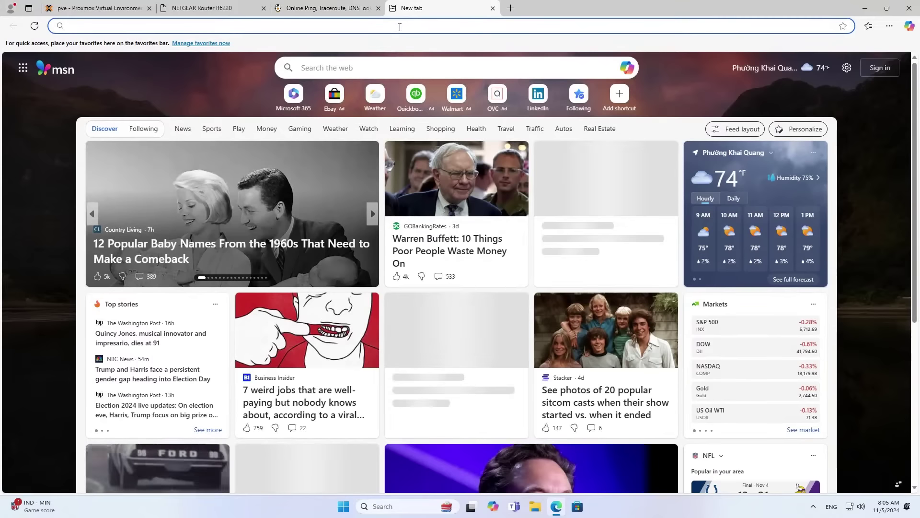
key(ctrl+v)
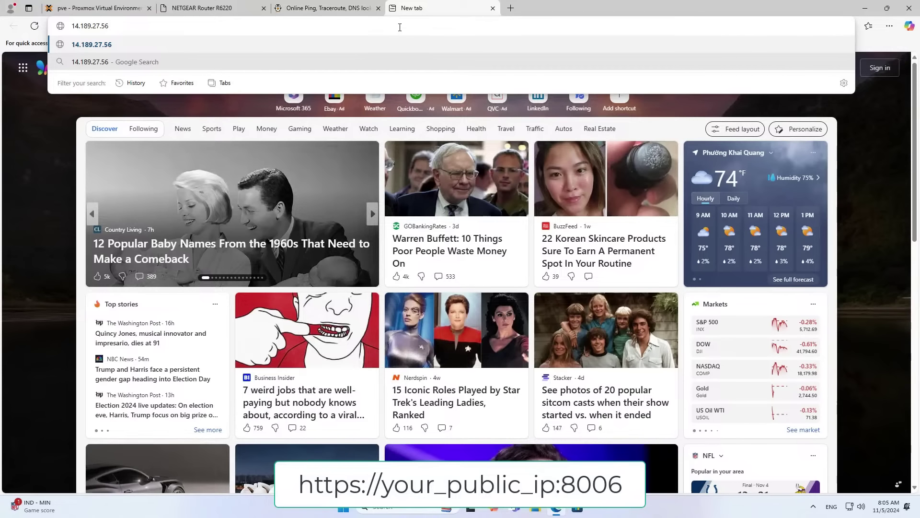
text(:8006)
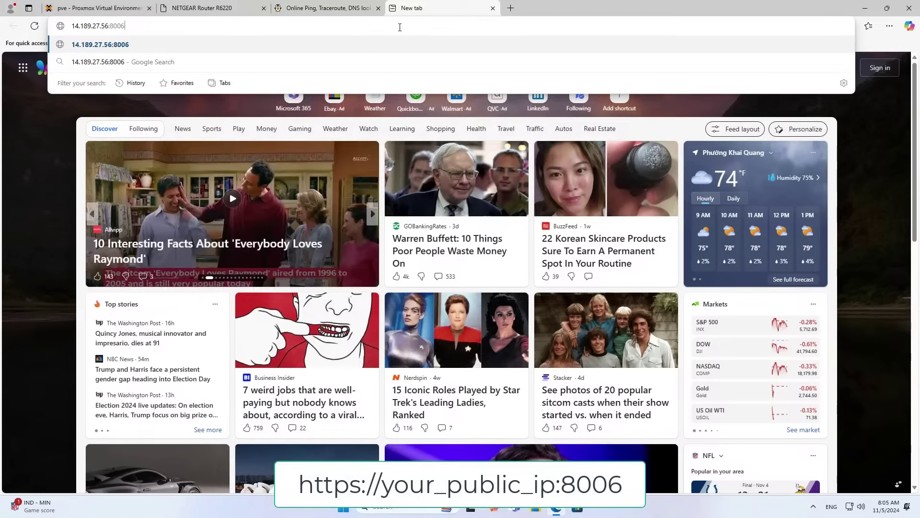
key(Return)
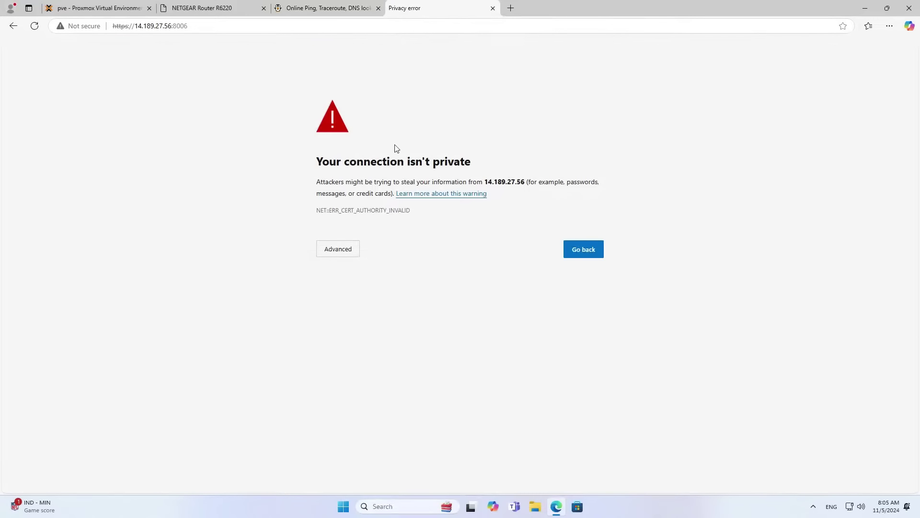
click(345, 249)
click(367, 325)
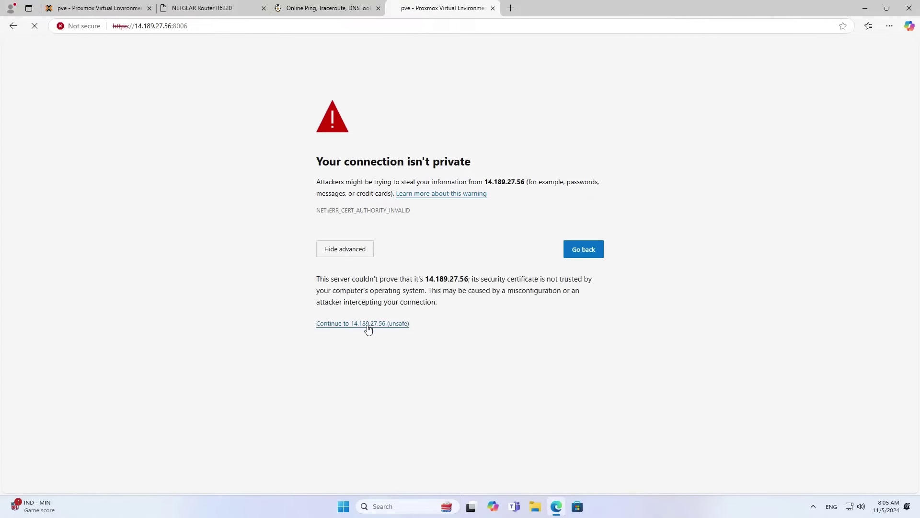
Log in to Proxmox as root and dismiss the no-subscription notice.
click(422, 244)
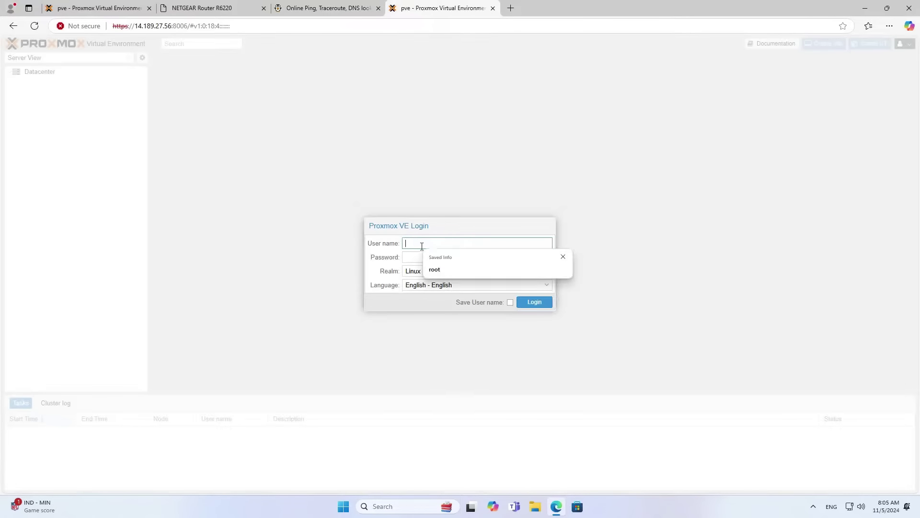
click(564, 257)
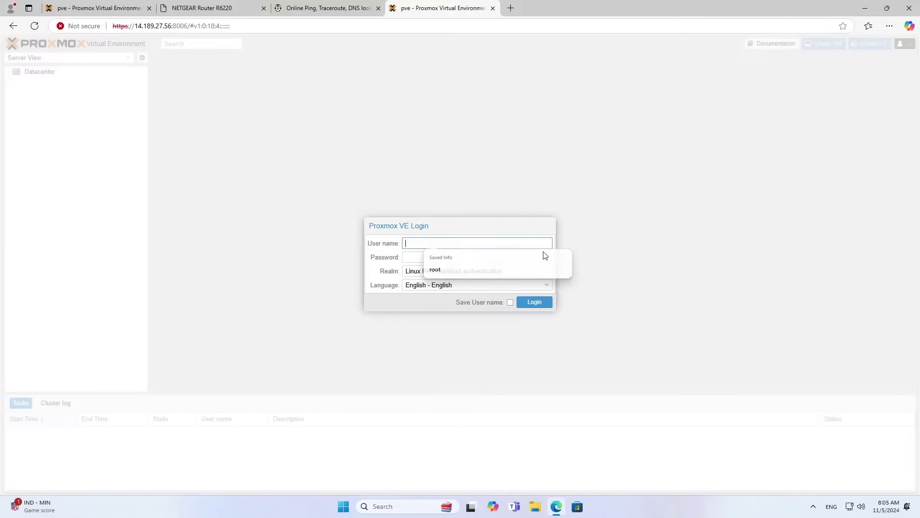
text(root)
key(Tab)
key(ctrl+v)
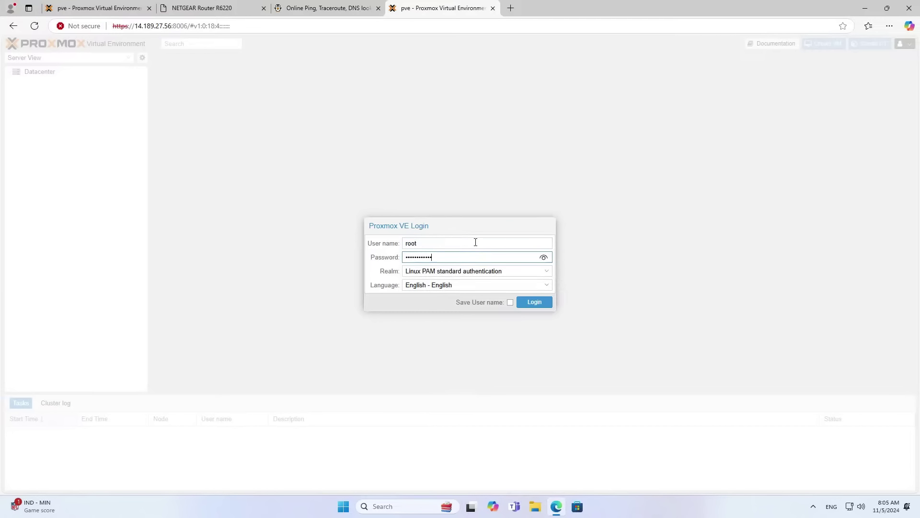
key(Return)
click(465, 286)
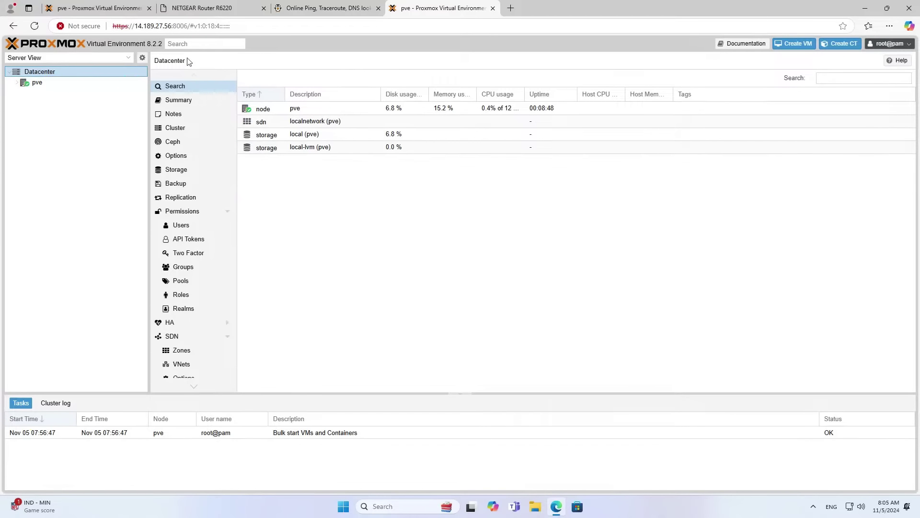
Confirm the public IP in the address bar, then close the remote Proxmox and ping.eu tabs.
drag(135, 27, 172, 27)
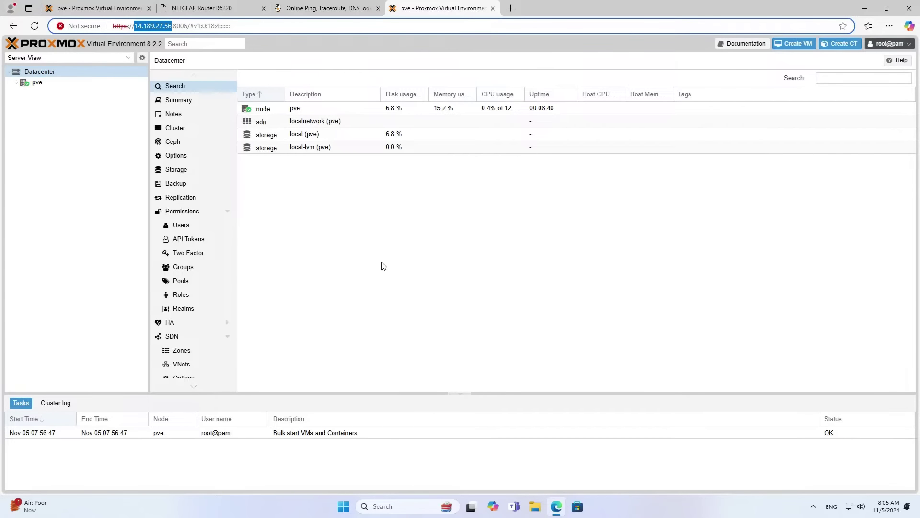
click(492, 8)
click(378, 8)
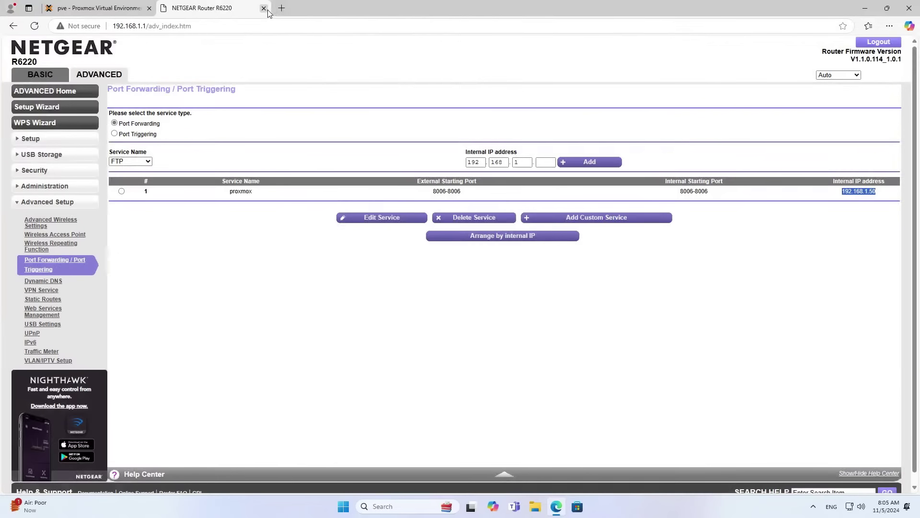
Close the router tab, search Google for duckdns and open the Duck DNS site.
click(265, 9)
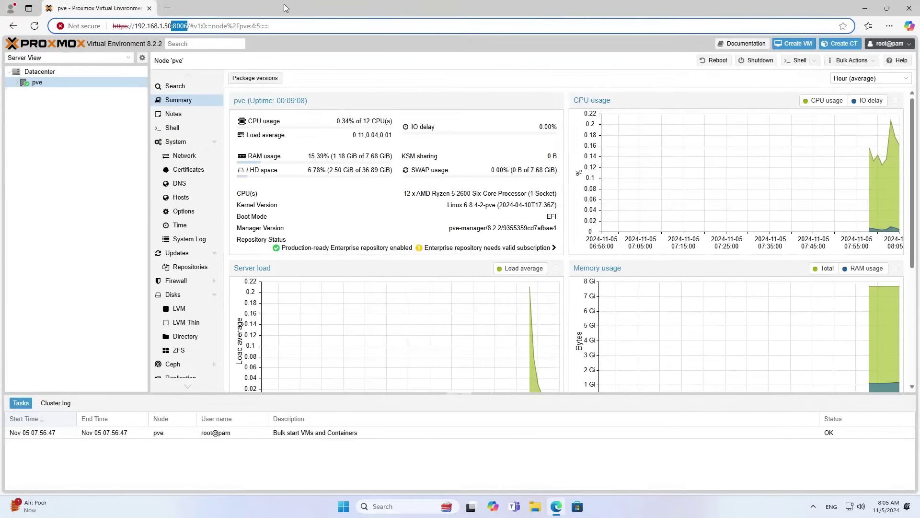
click(167, 8)
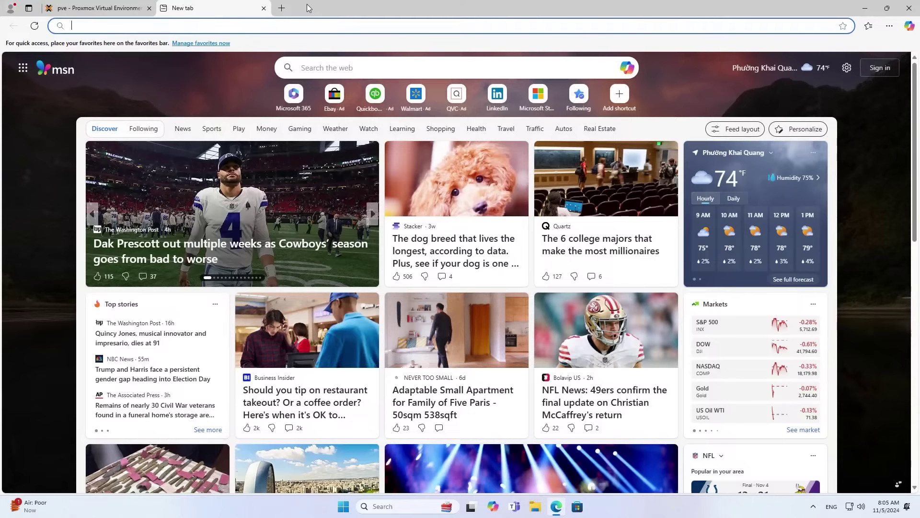
text(google)
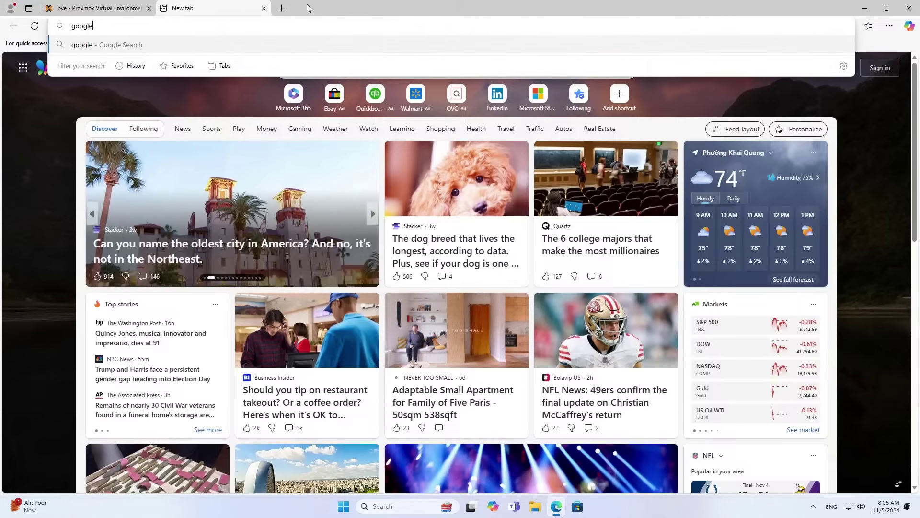
text(.com)
key(Return)
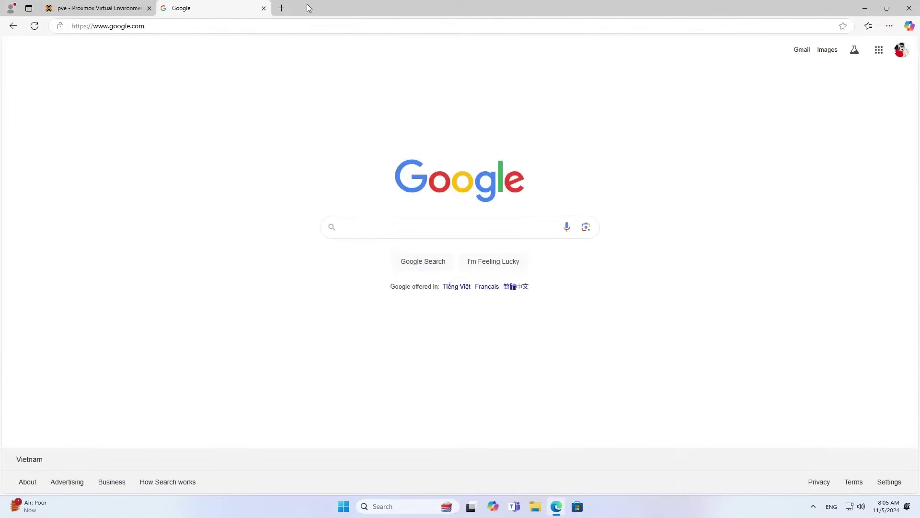
text(duckdns)
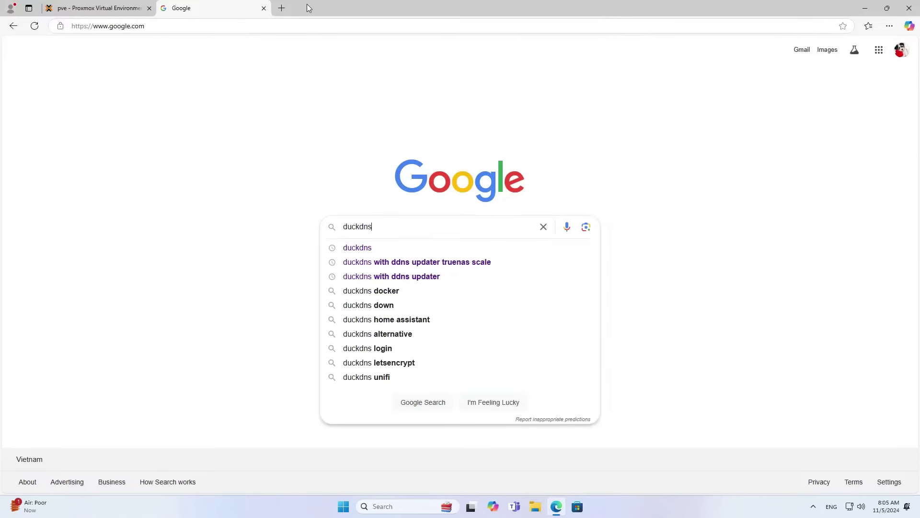
key(Return)
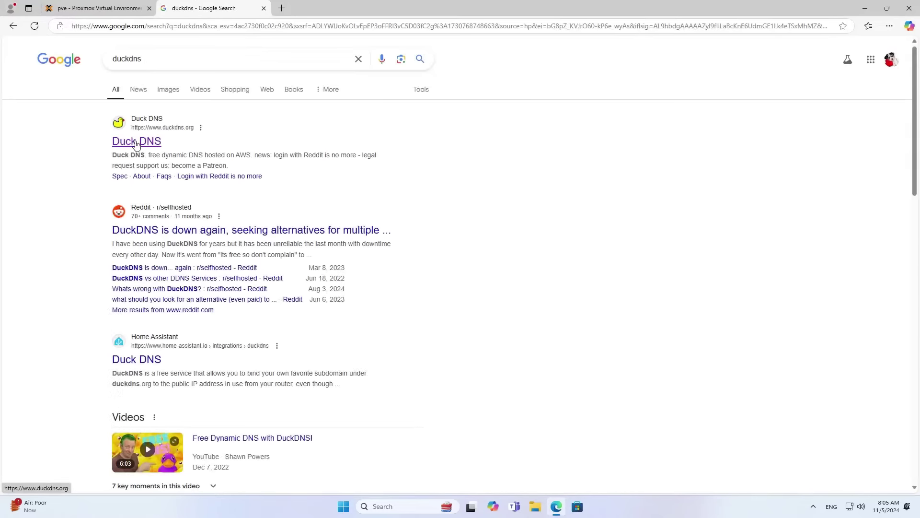
click(136, 143)
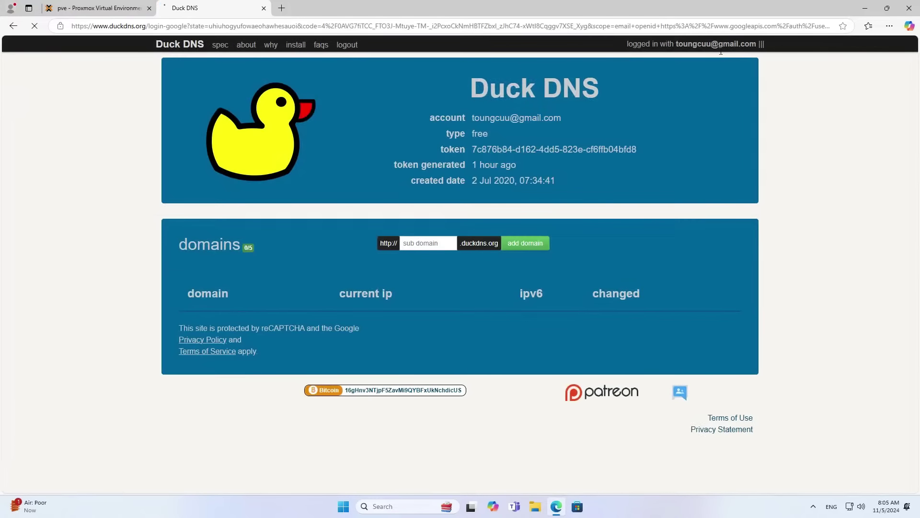
drag(473, 117, 566, 115)
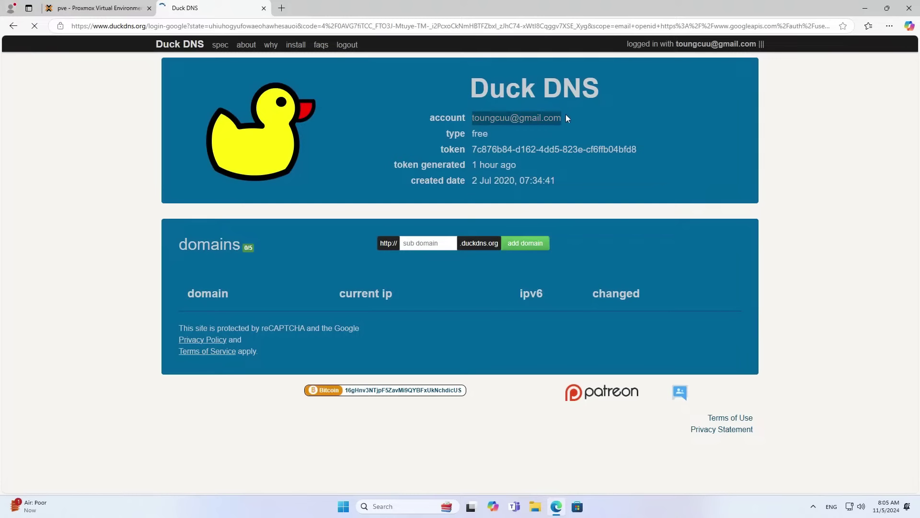
click(543, 181)
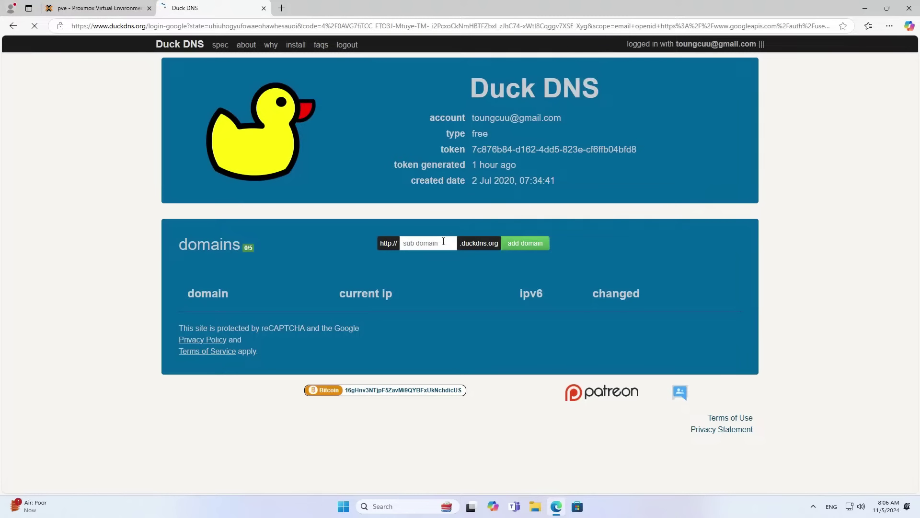
click(444, 242)
text(netvnpve)
key(ctrl+a)
click(511, 245)
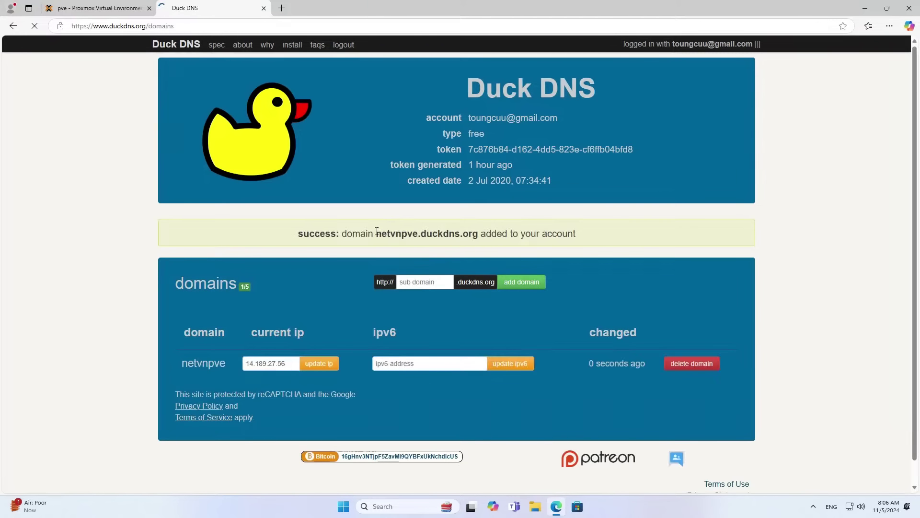
drag(376, 233, 479, 234)
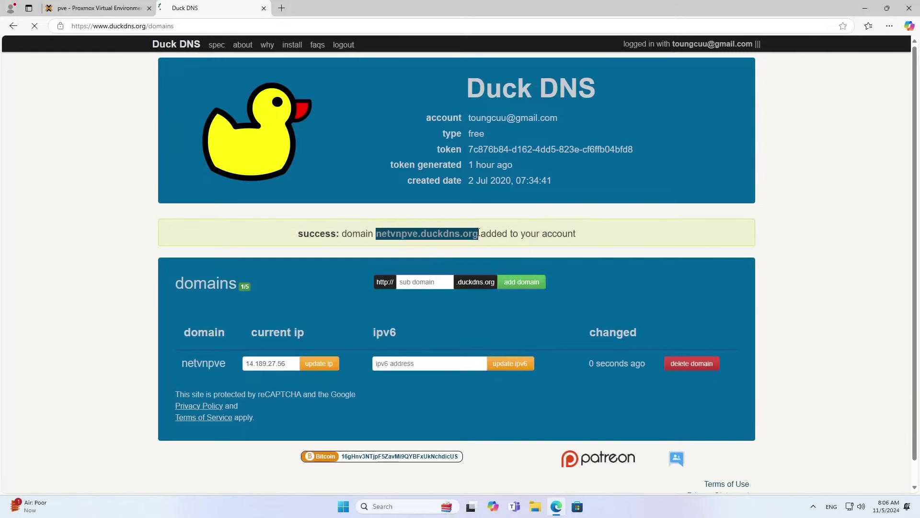
click(351, 320)
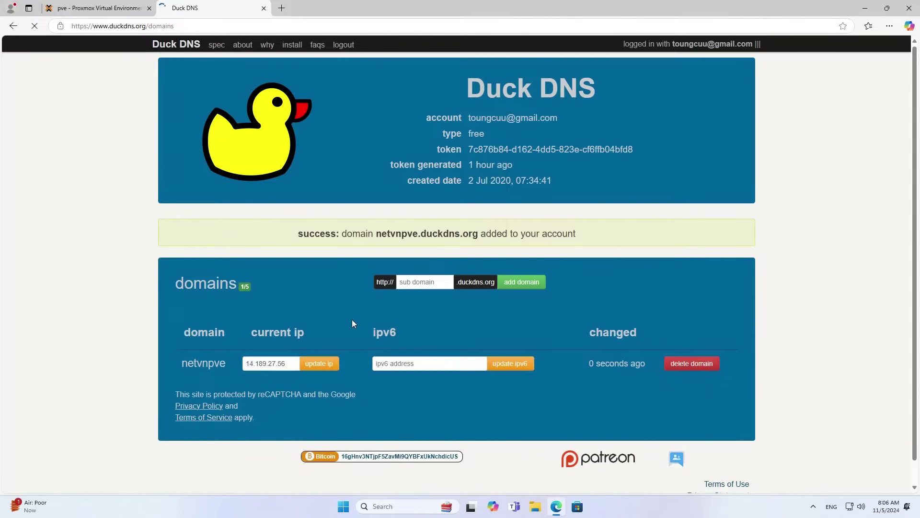
click(292, 44)
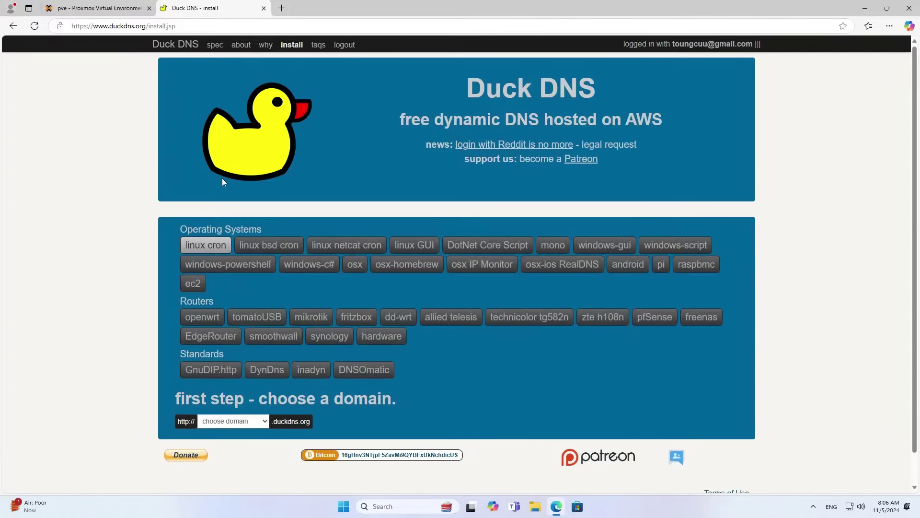
Show the linux cron update script for netvnpve, then return to the local Proxmox tab.
click(212, 252)
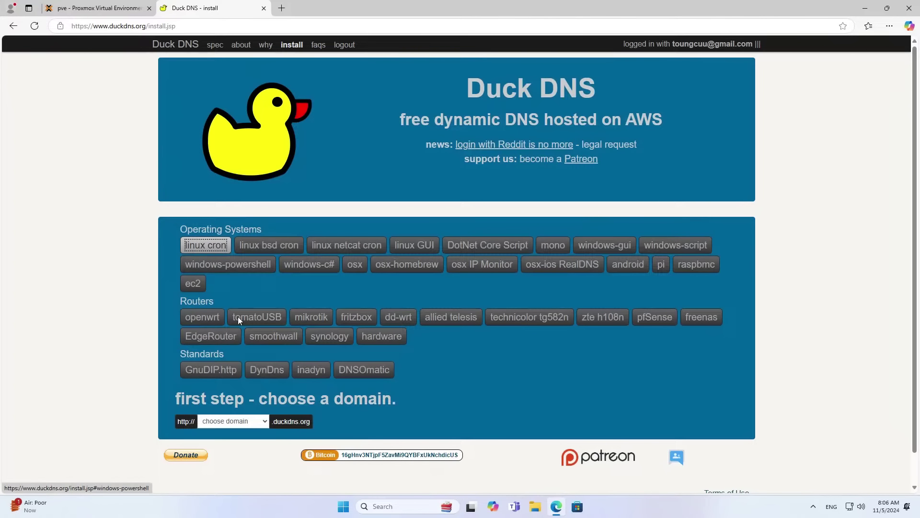
click(240, 424)
click(241, 449)
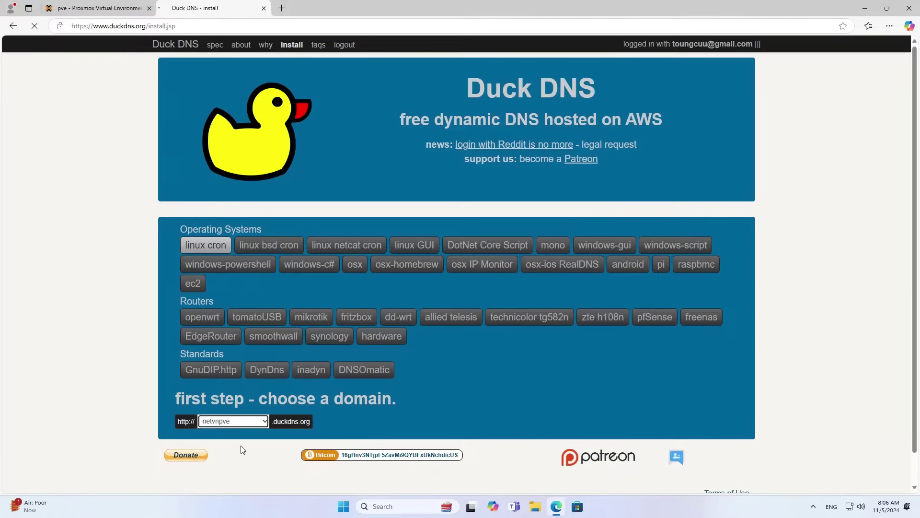
scroll(366, 410, down, 4)
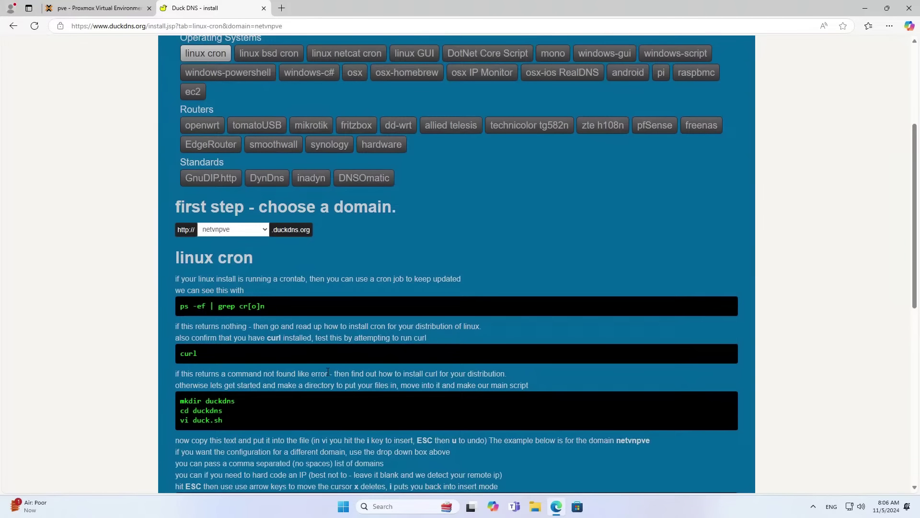
scroll(191, 265, down, 6)
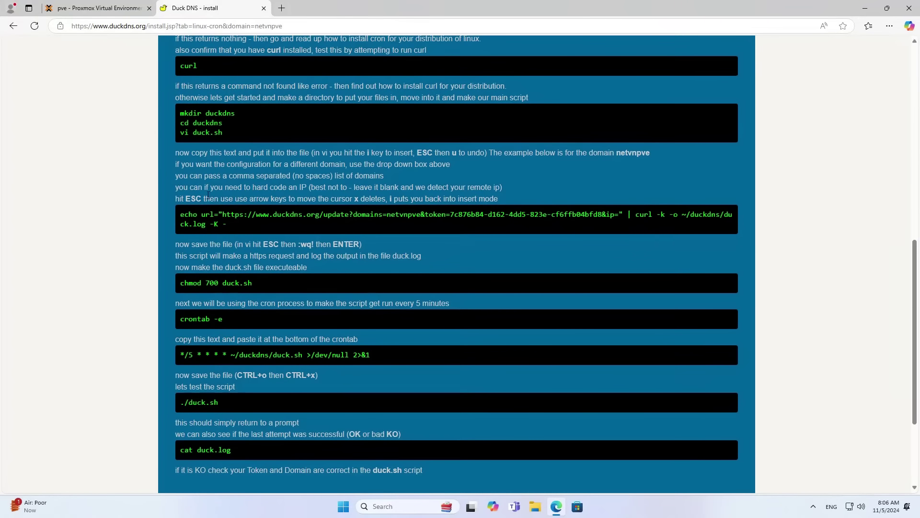
scroll(366, 260, up, 8)
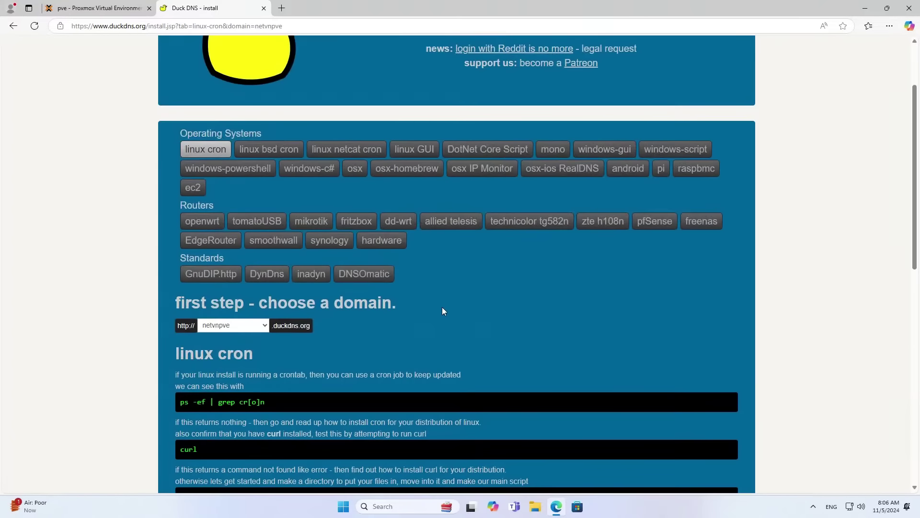
click(126, 12)
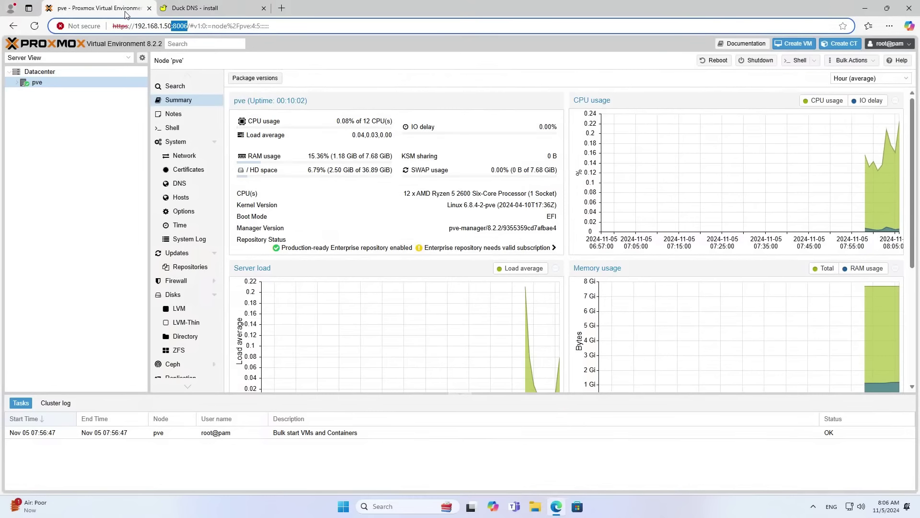
Download the ubuntu-23.10-standard container template into local storage.
click(81, 137)
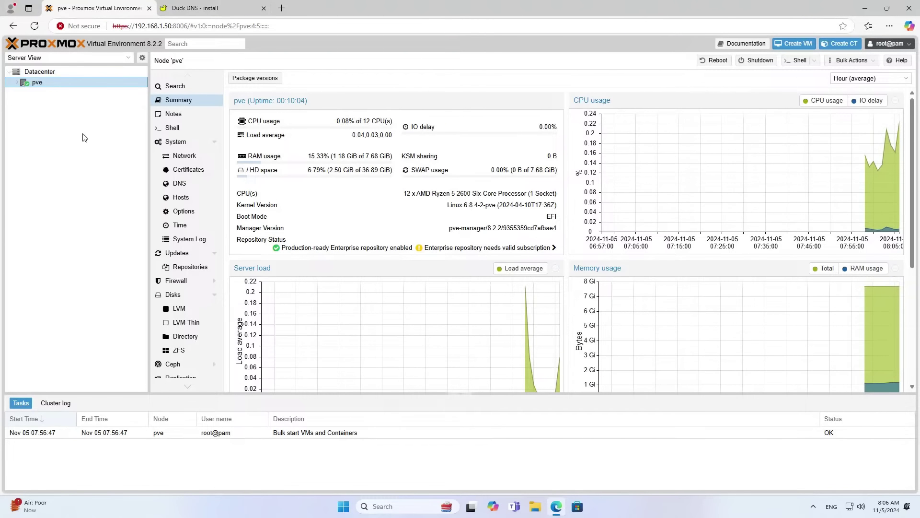
click(16, 84)
click(52, 105)
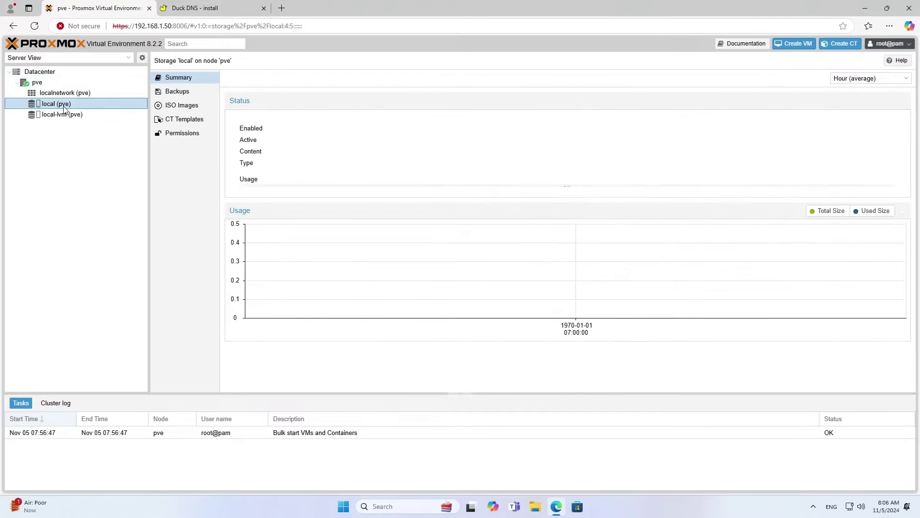
click(187, 123)
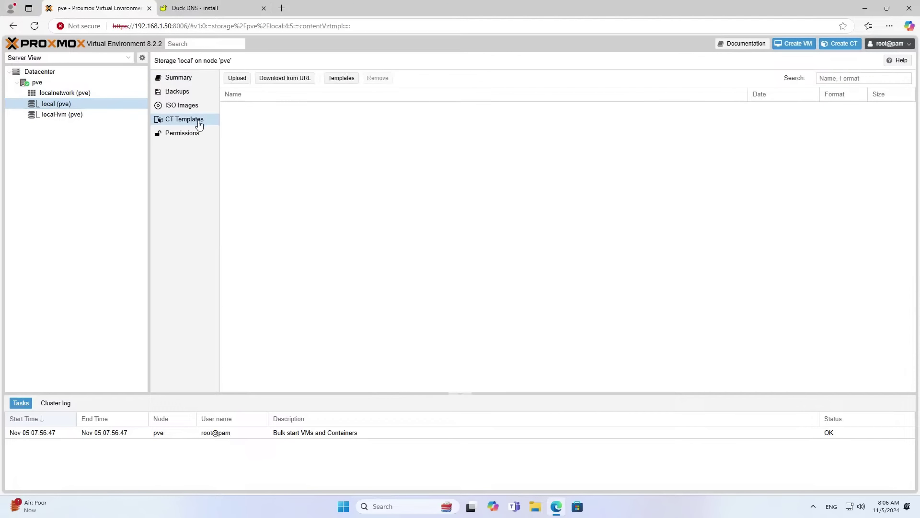
click(343, 79)
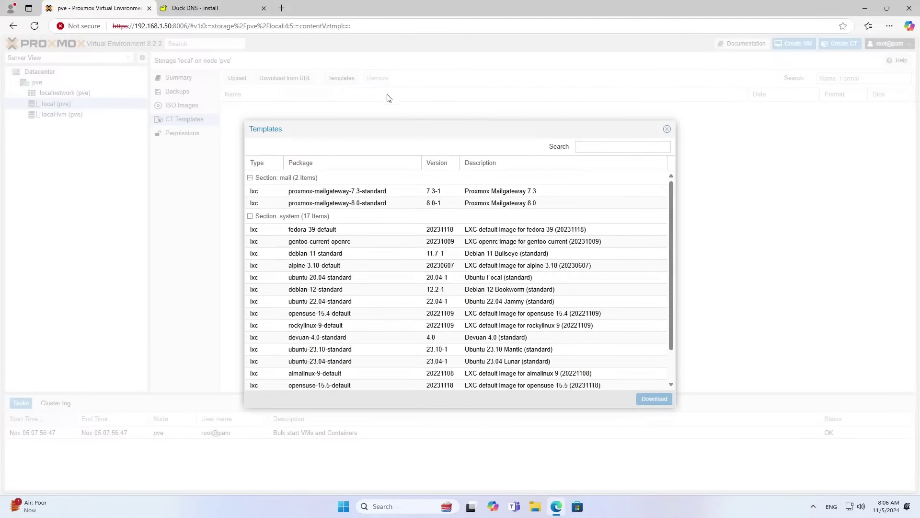
click(585, 148)
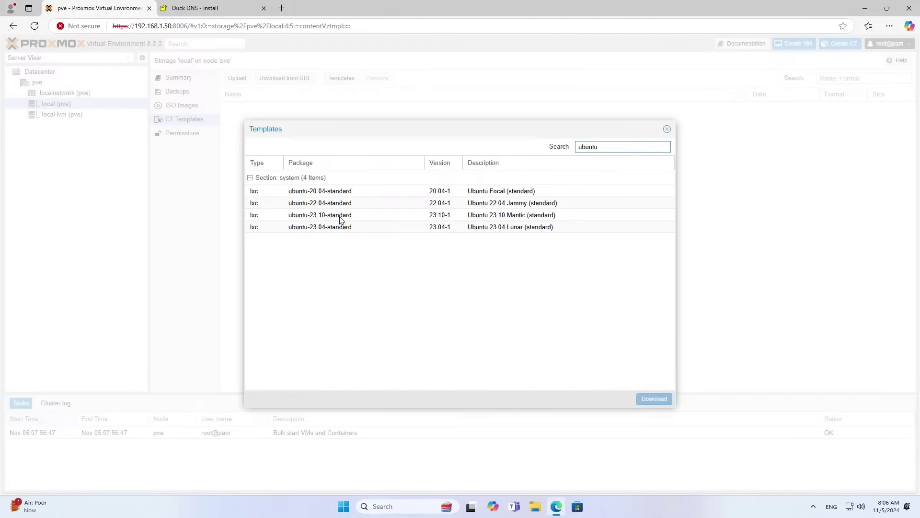
click(485, 220)
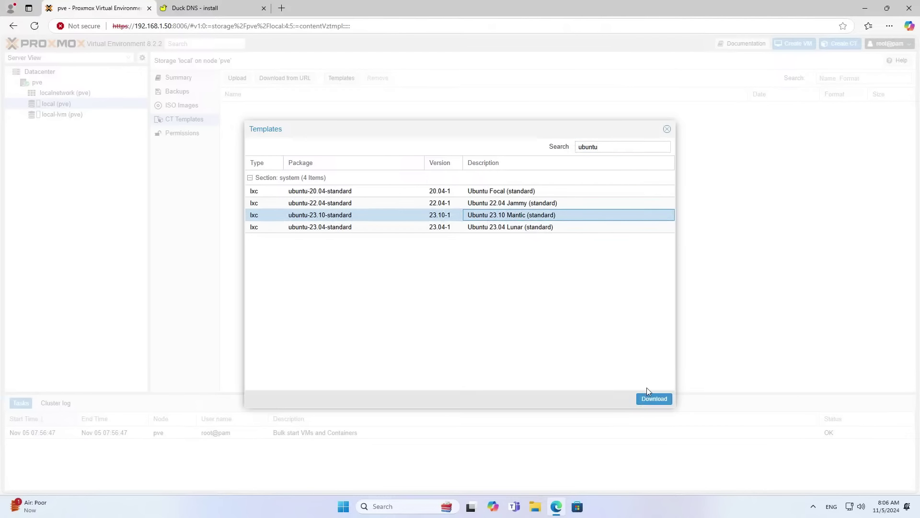
click(654, 399)
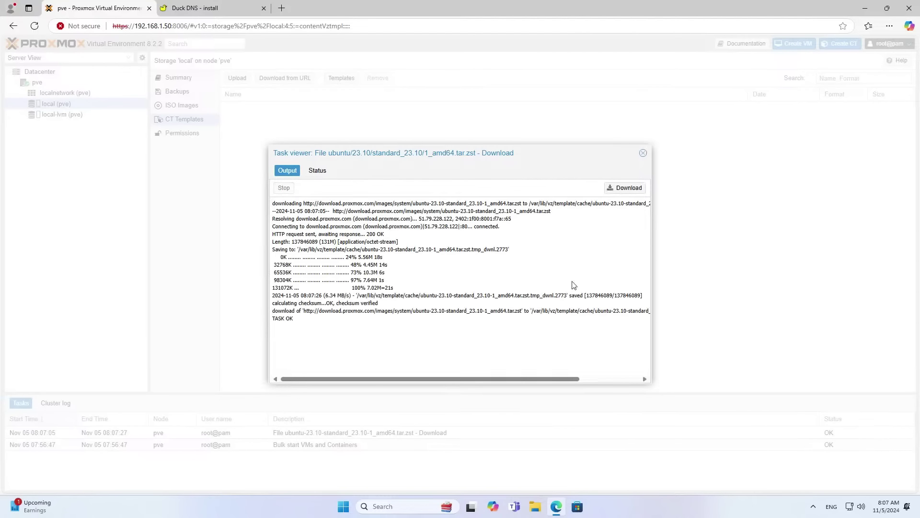
Confirm the download task ended with stopped: OK, then return to the pve node summary.
mouse_move(299, 329)
mouse_down()
mouse_move(266, 326)
mouse_move(293, 319)
mouse_up()
click(326, 173)
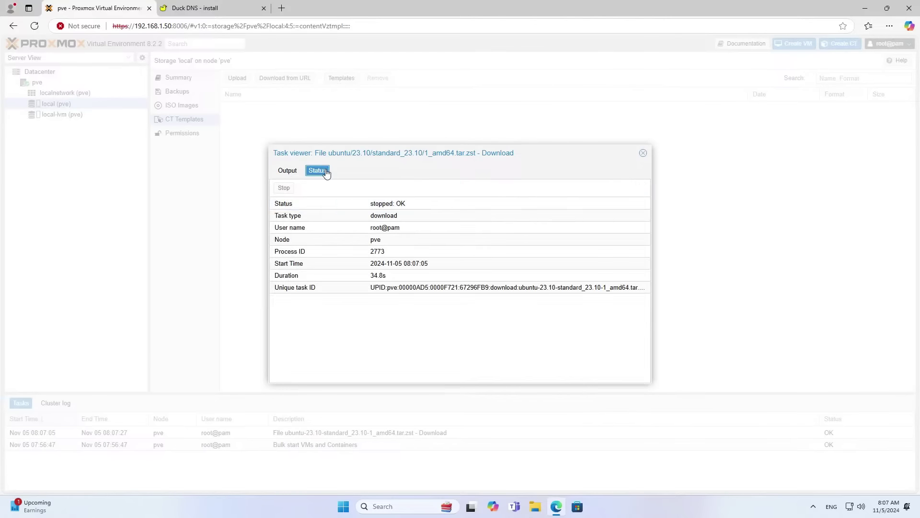
click(387, 205)
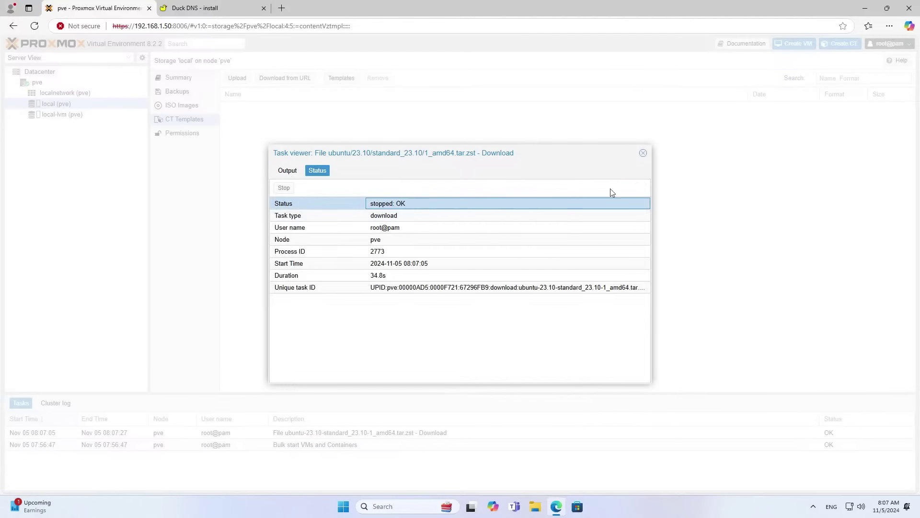
click(643, 152)
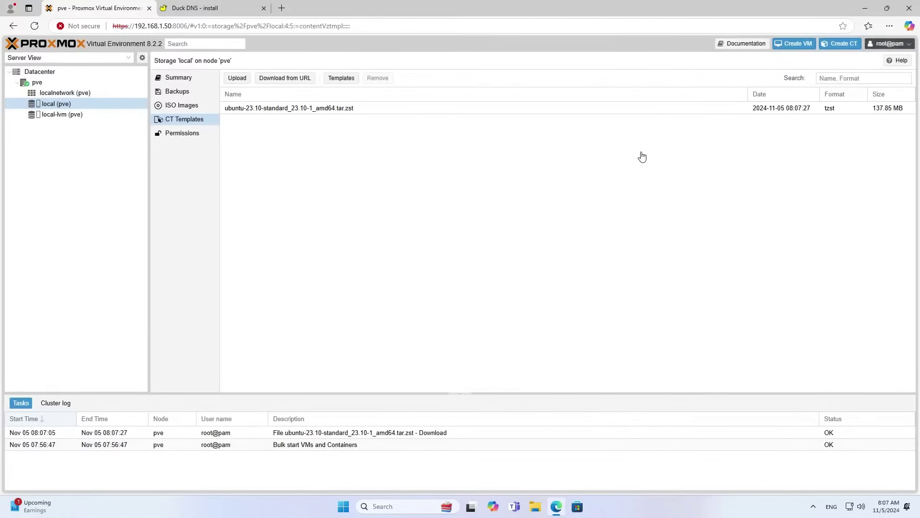
click(311, 110)
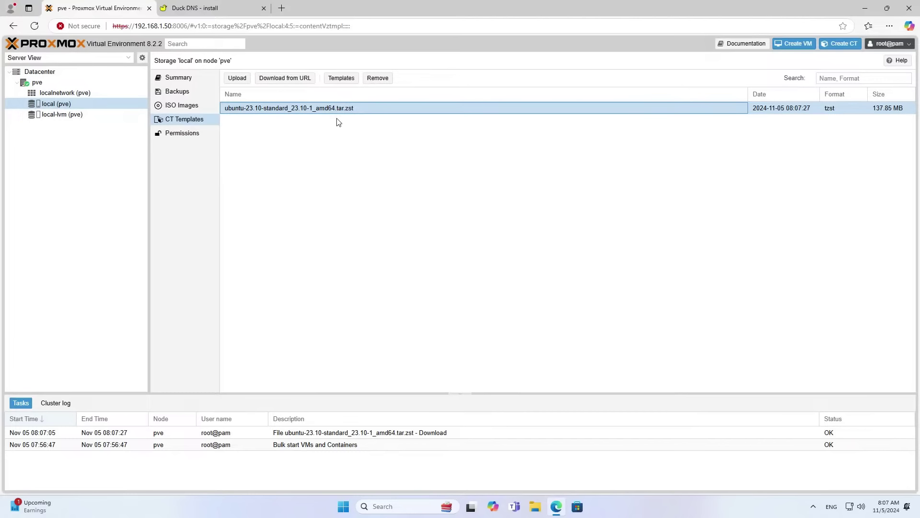
click(36, 83)
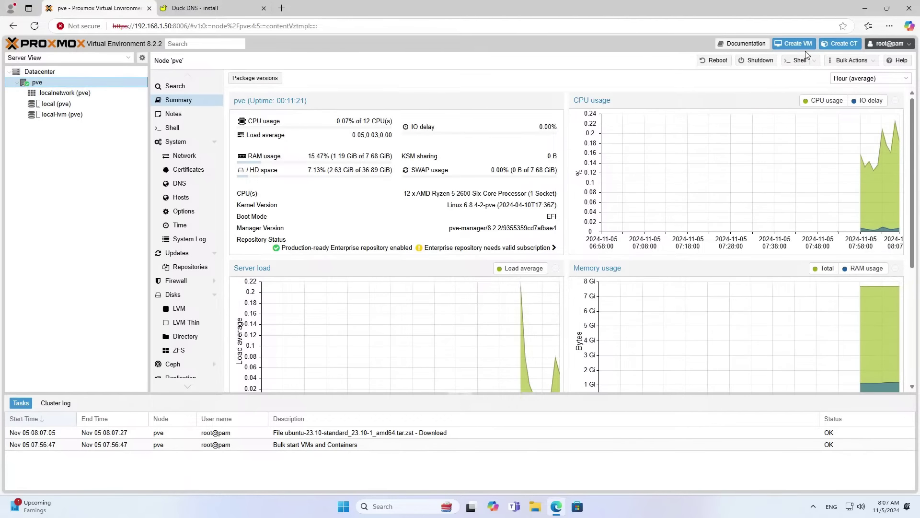
Create a new LXC container with hostname duckdns and a matching root password.
click(844, 44)
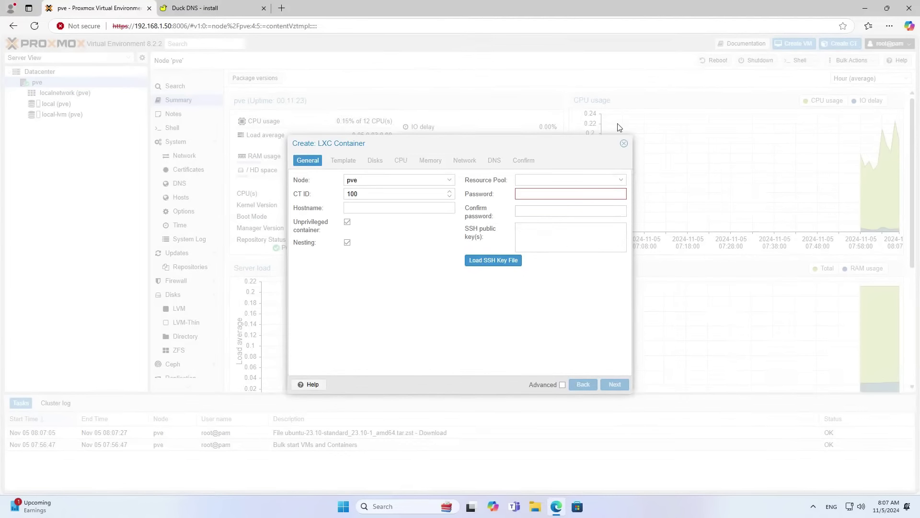
click(371, 210)
drag(429, 207, 346, 208)
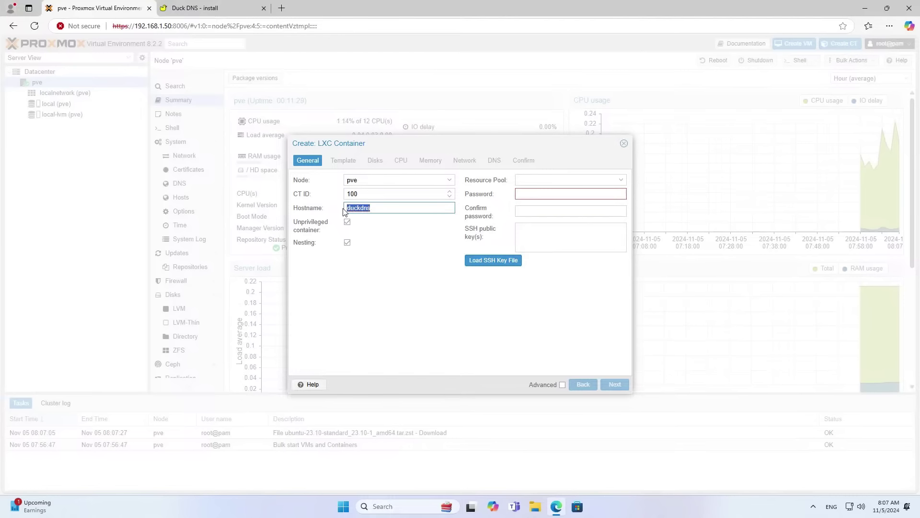
click(535, 199)
text(••)
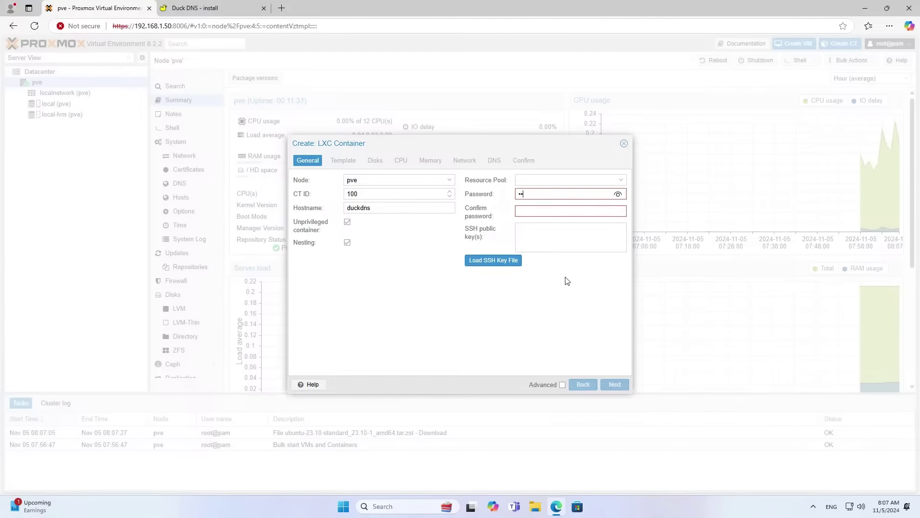
click(551, 211)
text(•2345)
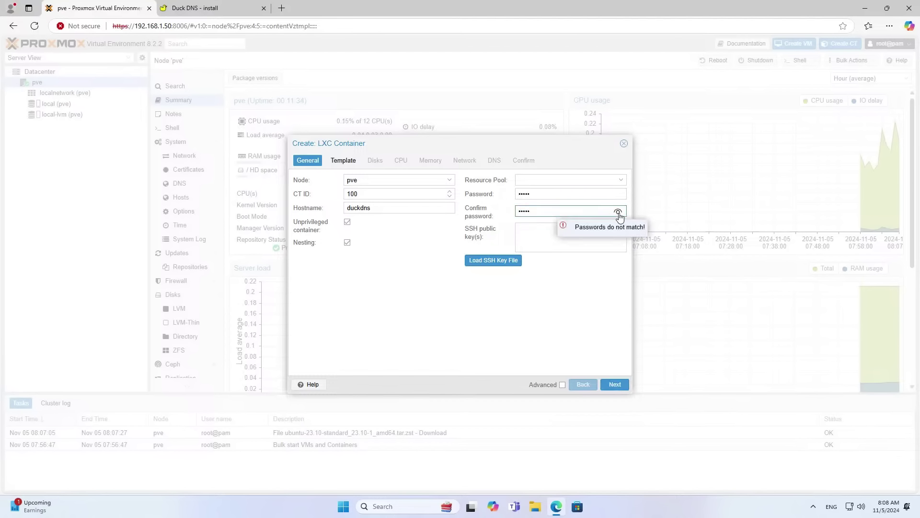
click(618, 211)
click(616, 194)
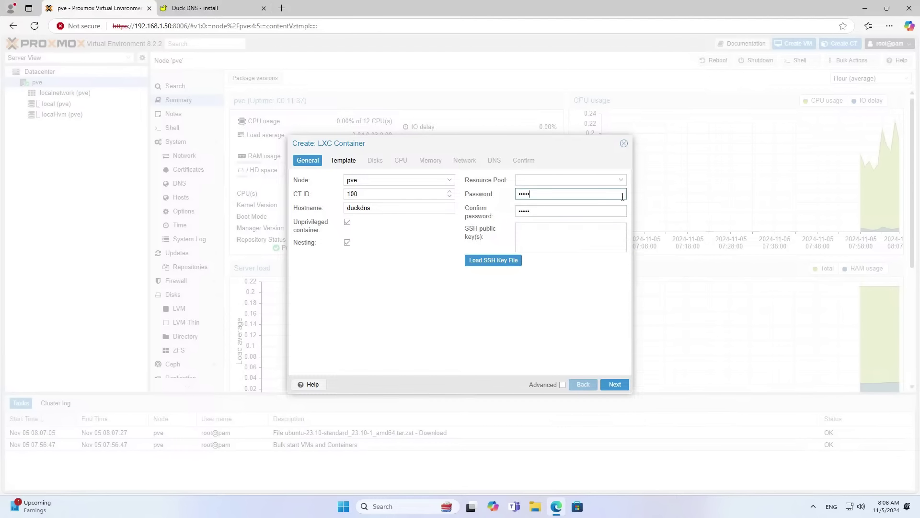
click(614, 384)
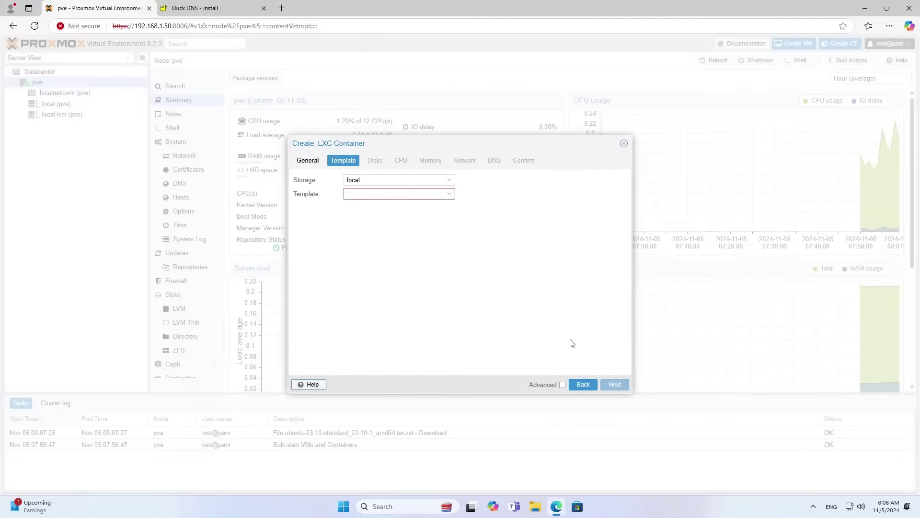
Choose the ubuntu 23.10 template and keep the 8 GiB disk, 1 core and 512 MiB memory.
click(418, 194)
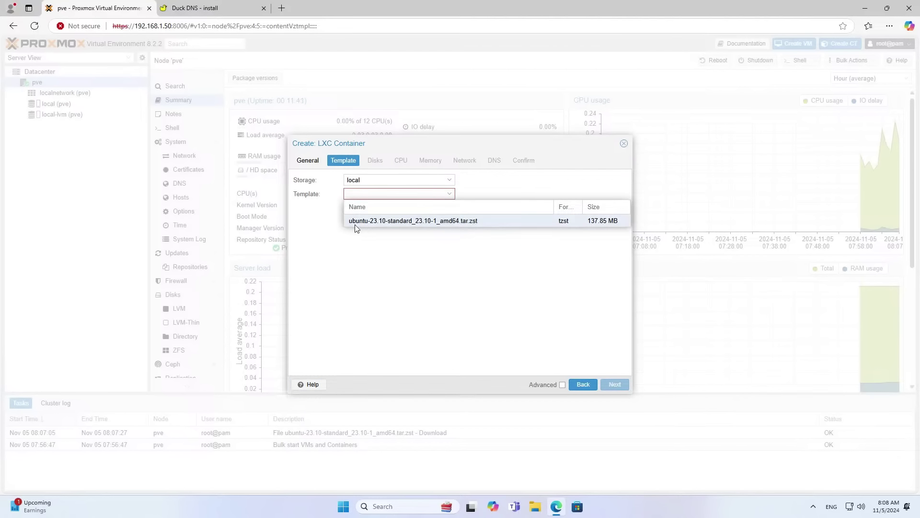
click(448, 220)
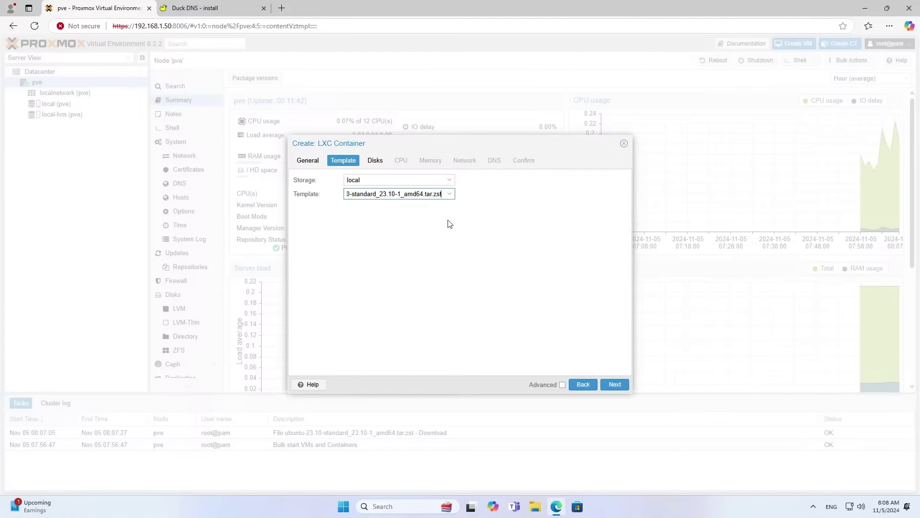
click(615, 384)
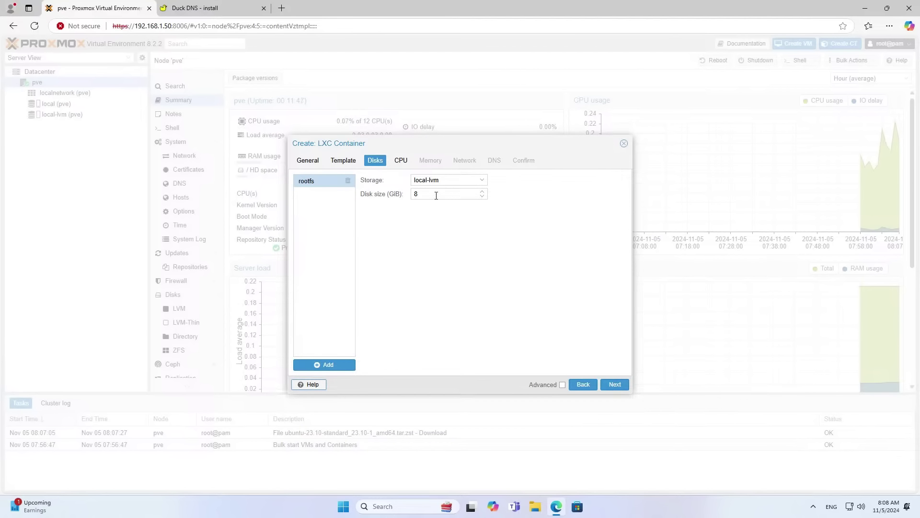
click(615, 384)
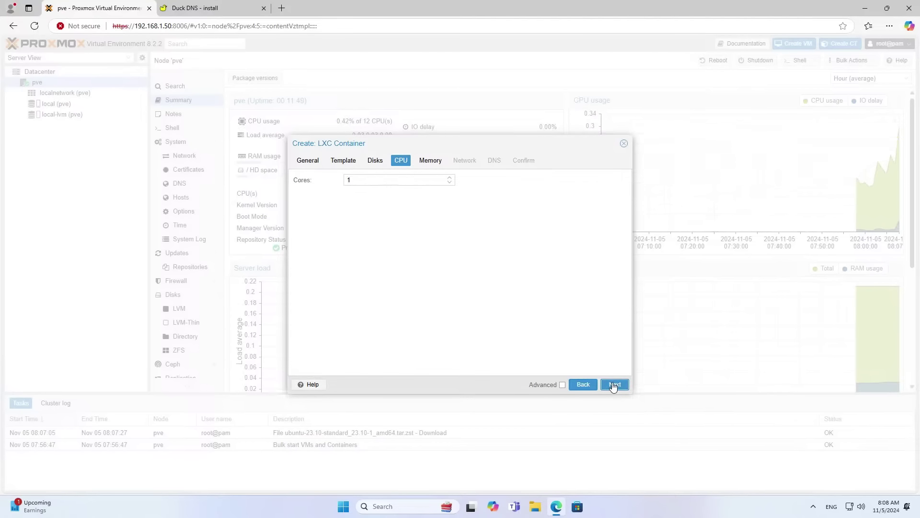
click(614, 385)
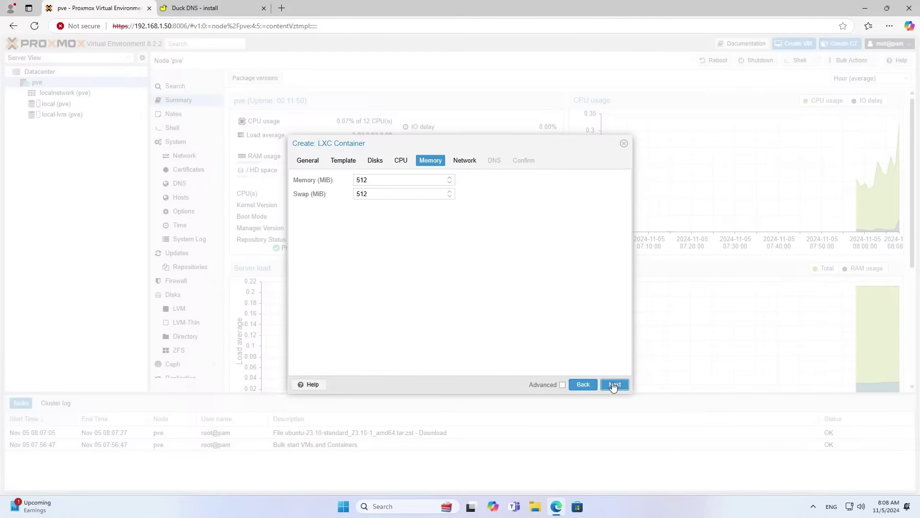
click(614, 385)
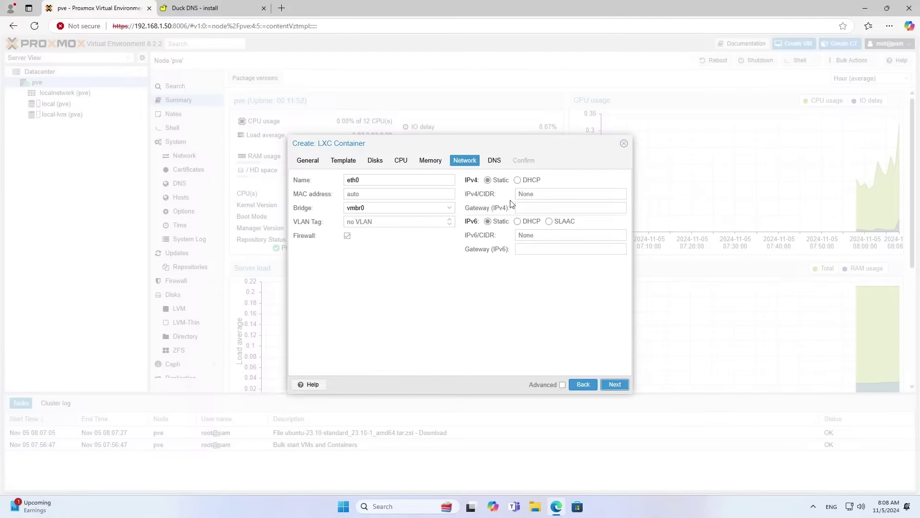
Give the container static IPv4 192.168.1.51/24 with gateway 192.168.1.1.
click(493, 185)
click(528, 195)
text(192.168.1.51/24)
key(Tab)
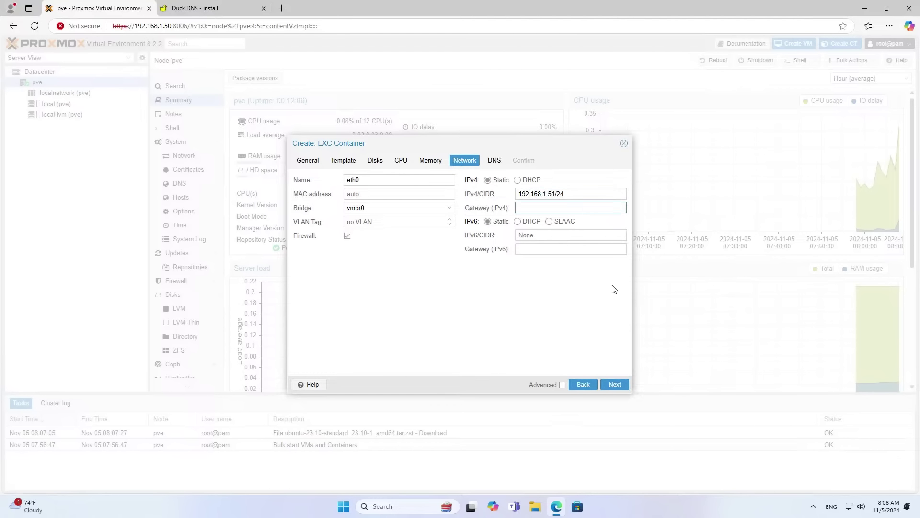
text(192.168.1.1)
drag(585, 197, 520, 212)
click(615, 384)
Set DNS domain 8.8.8.8 and DNS server 1.1.1.1, then review the Confirm summary.
click(416, 180)
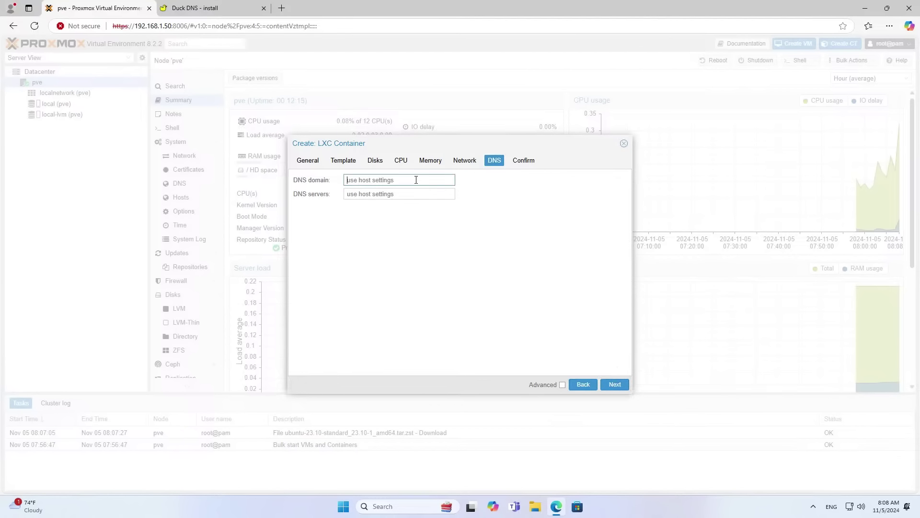
text(8.8.8.8)
key(Tab)
text(1.1.1.1)
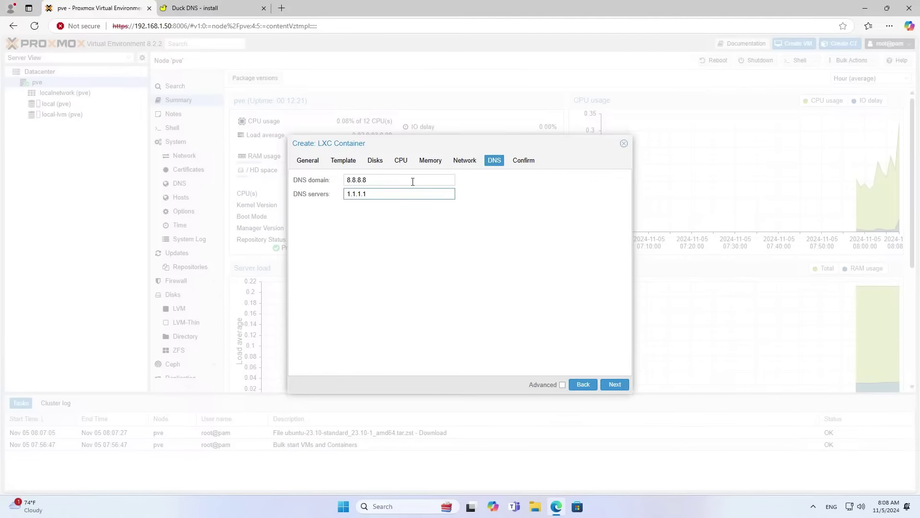
double_click(413, 182)
key(Tab)
click(615, 384)
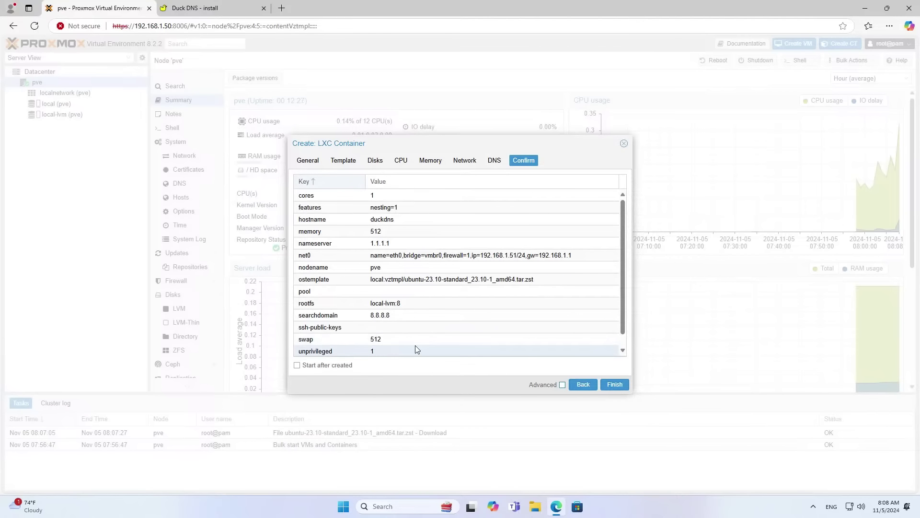
Finish creating container 100 (duckdns), confirm the task shows TASK OK, and start the container.
click(614, 386)
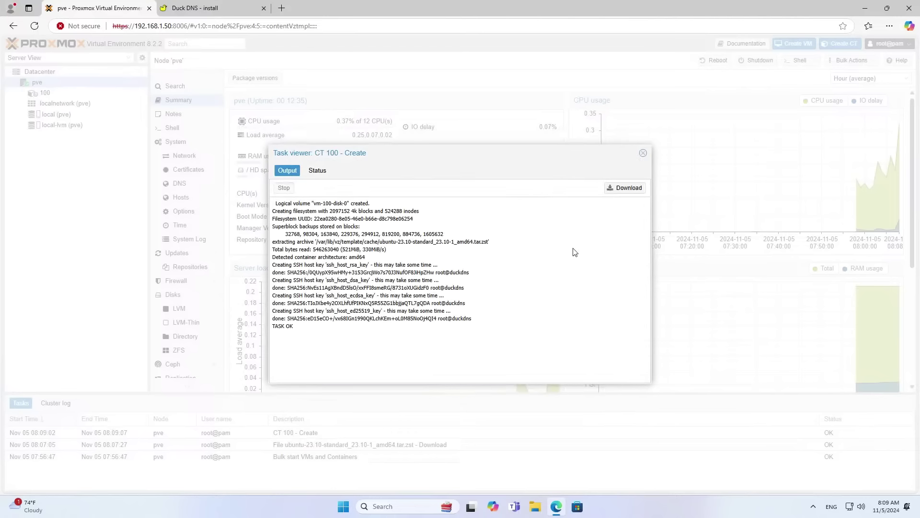
drag(290, 329, 275, 329)
click(317, 170)
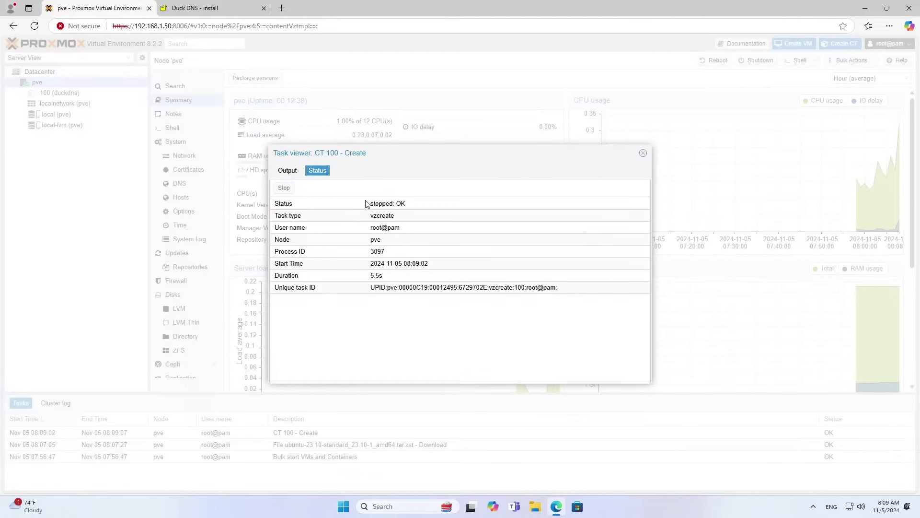
click(644, 153)
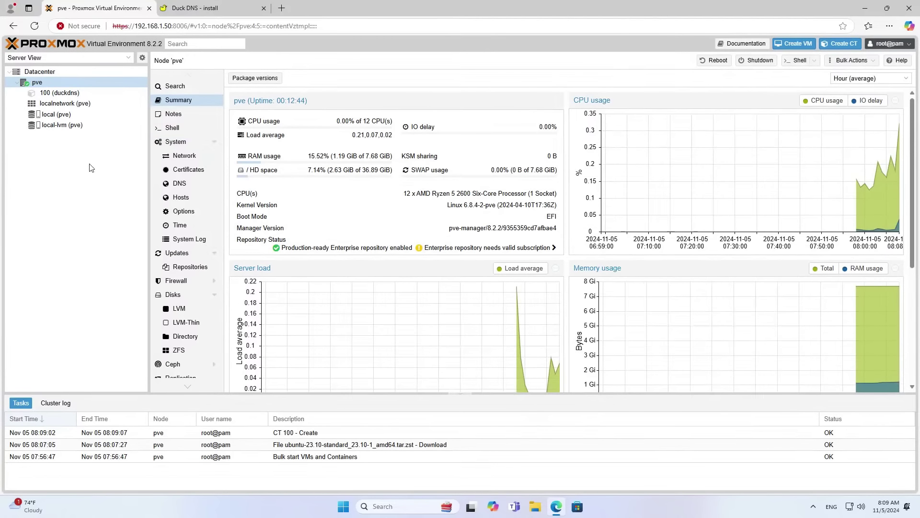
click(76, 95)
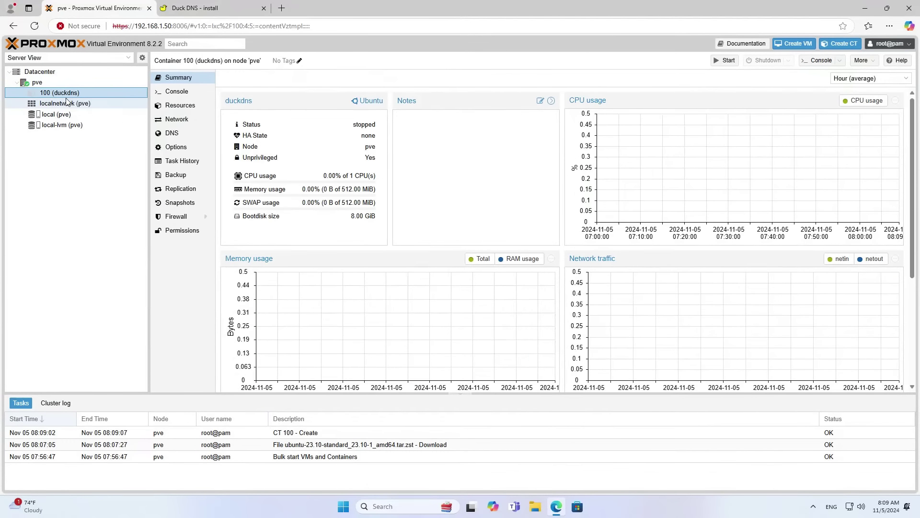
click(732, 61)
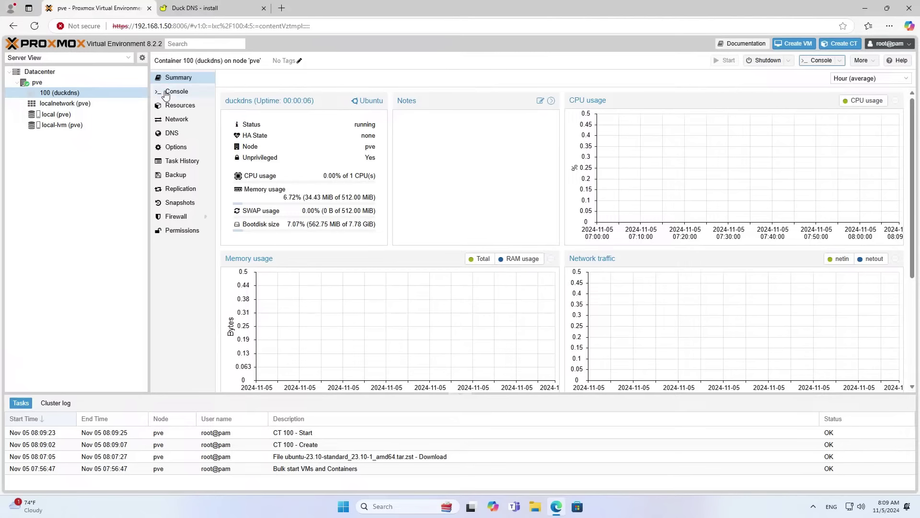
Open the duckdns container's console at 125% browser zoom with a taller console area.
click(192, 93)
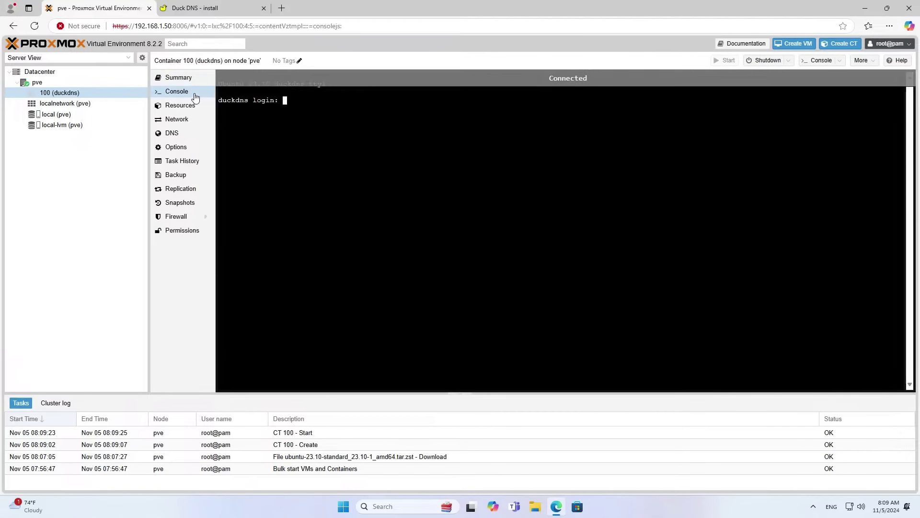
click(890, 25)
click(868, 91)
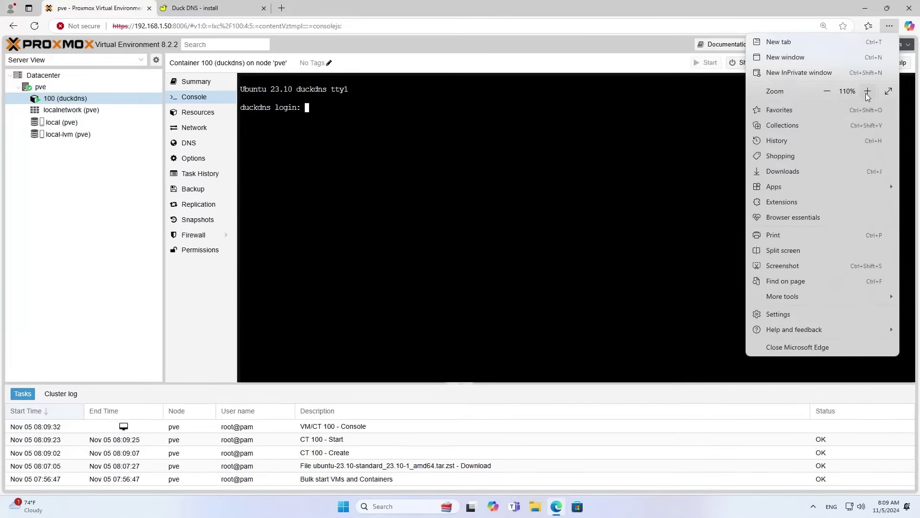
click(868, 91)
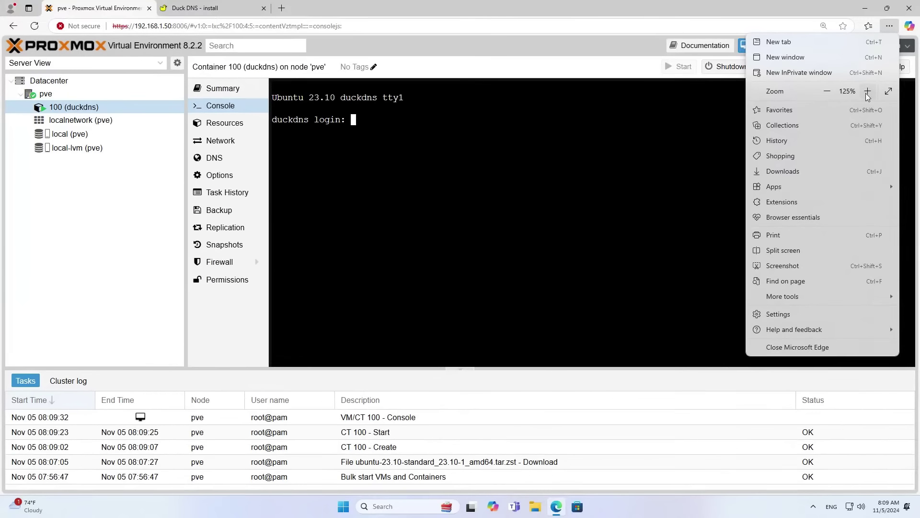
click(655, 382)
drag(641, 371, 653, 463)
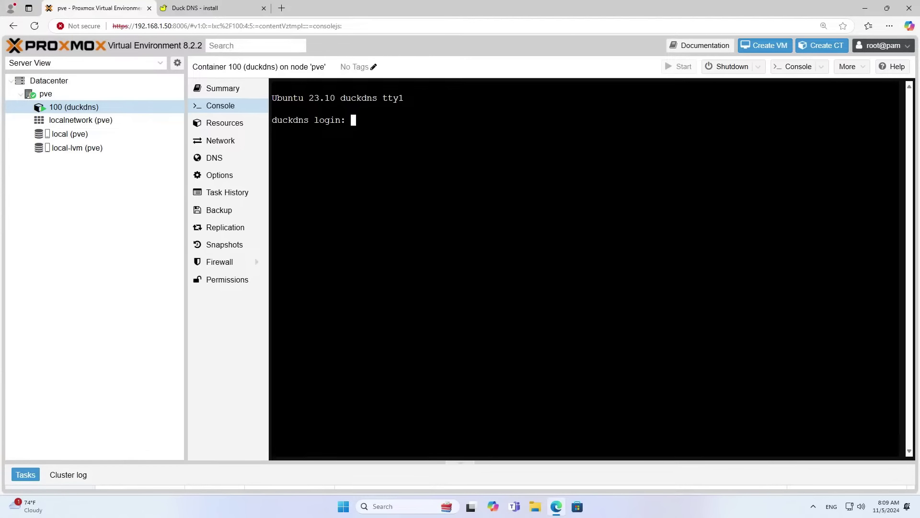
Log in as root, run apt update, then clear the console.
text(root)
key(Return)
key(Return)
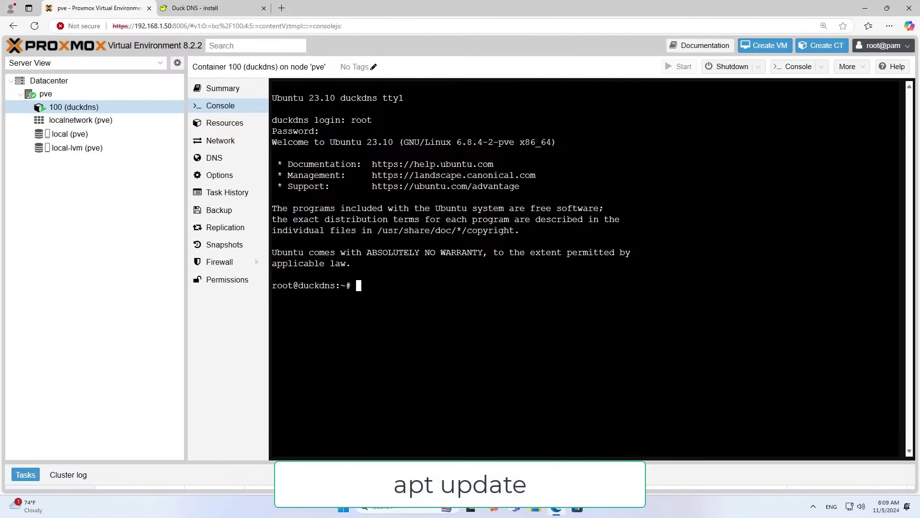
text(apt update)
key(Return)
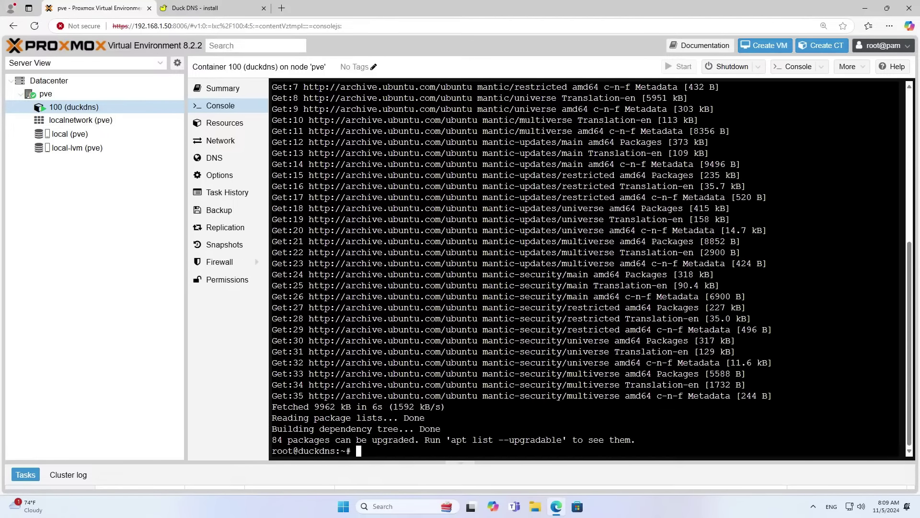
text(clear)
key(Return)
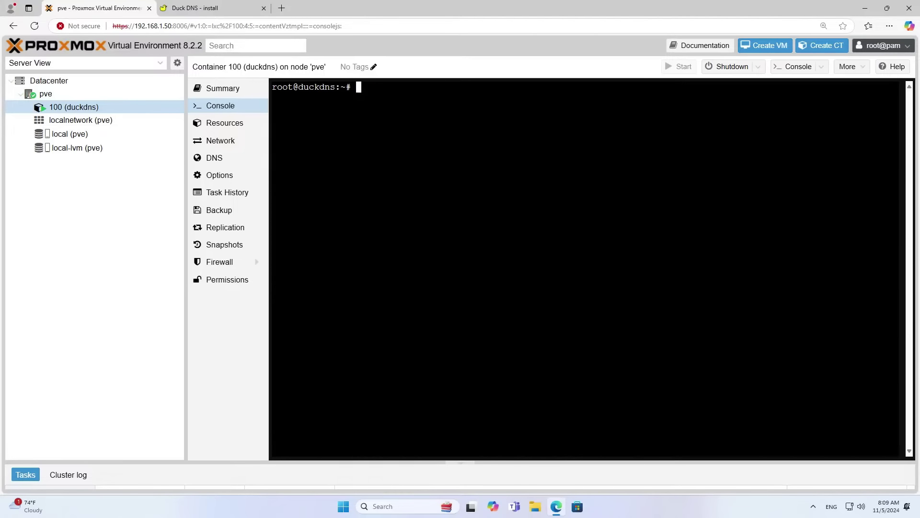
Copy the mkdir, cd and vi setup commands from the Duck DNS linux cron instructions.
click(245, 9)
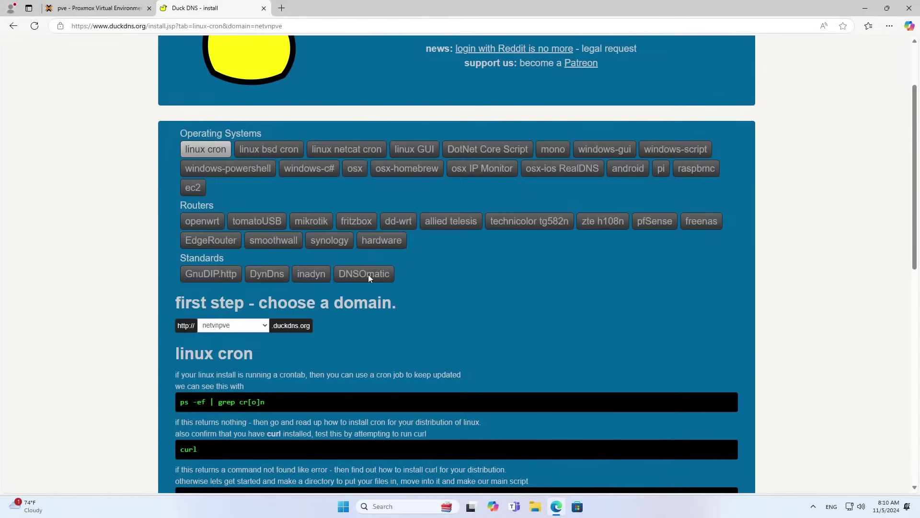
scroll(386, 341, down, 4)
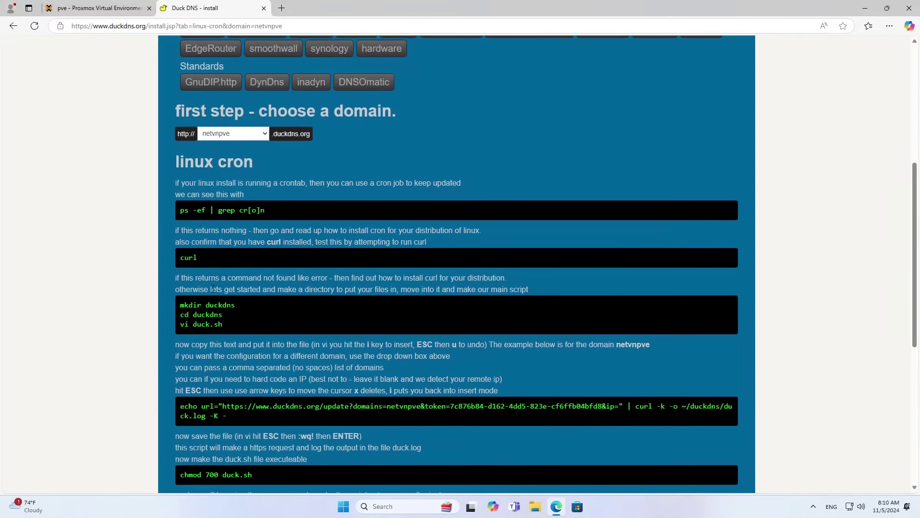
drag(181, 306, 226, 324)
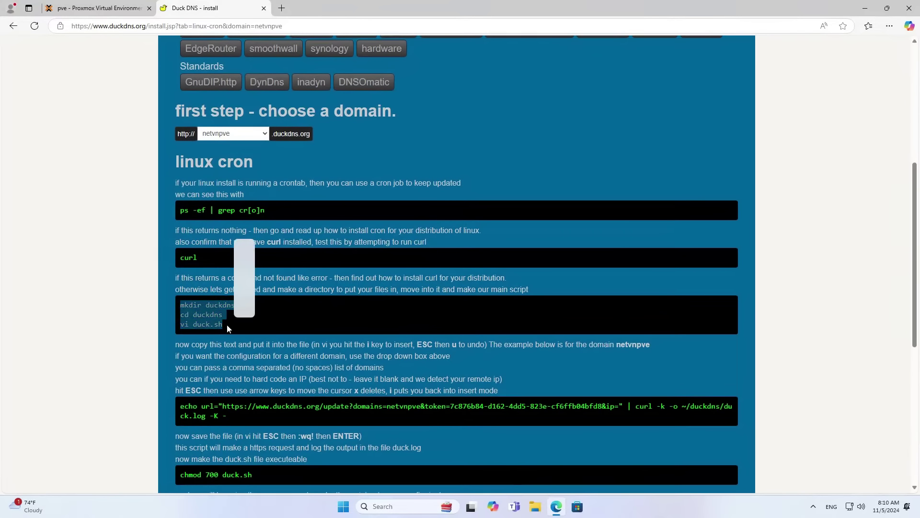
click(246, 293)
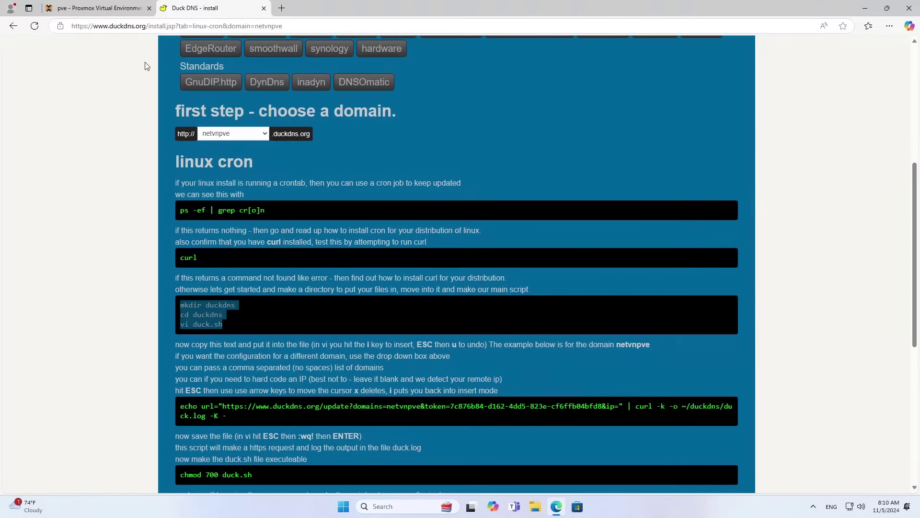
click(133, 14)
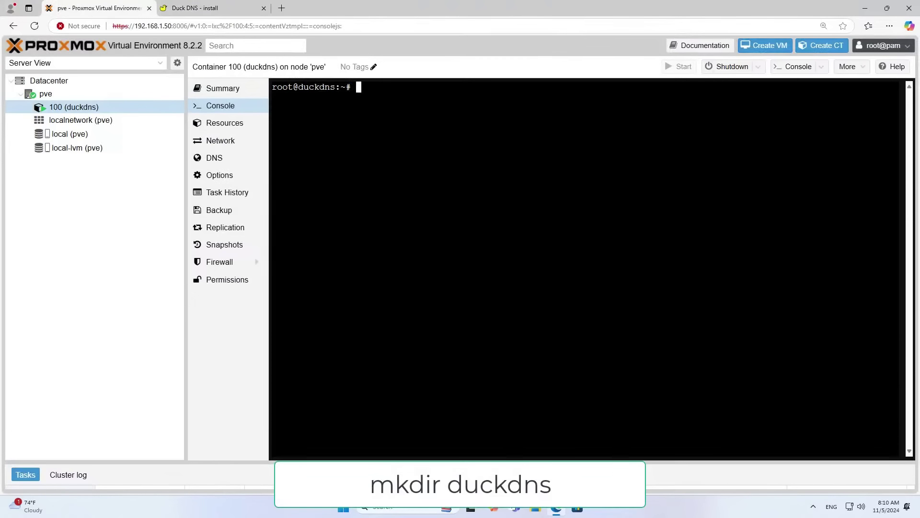
Create the duckdns folder, change into it, and type nano duck.sh at the prompt.
text(mk)
text(dir )
text(duckdns)
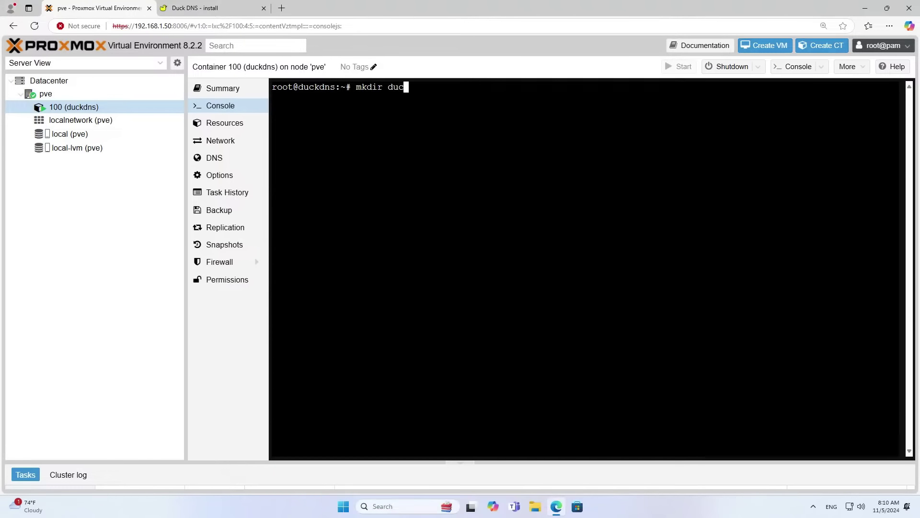
key(Return)
text(cd )
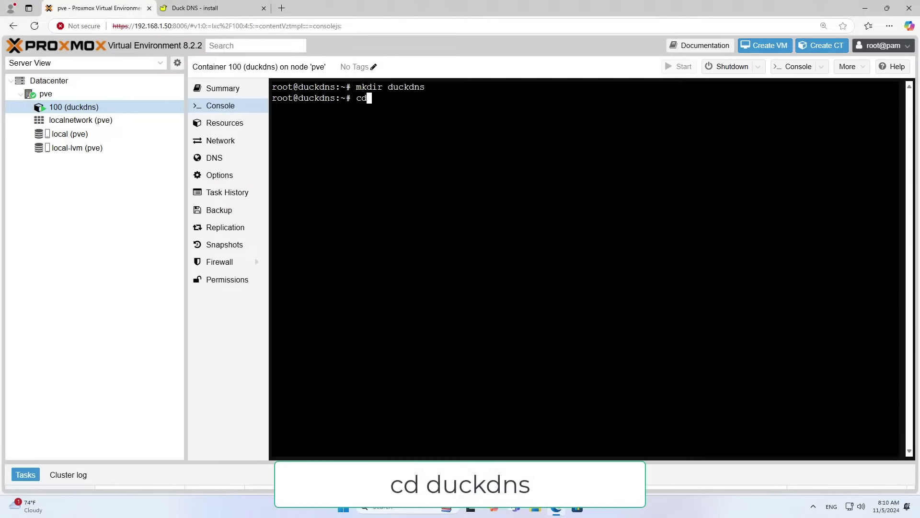
text(duckdns/)
key(Tab)
key(Return)
text(nan)
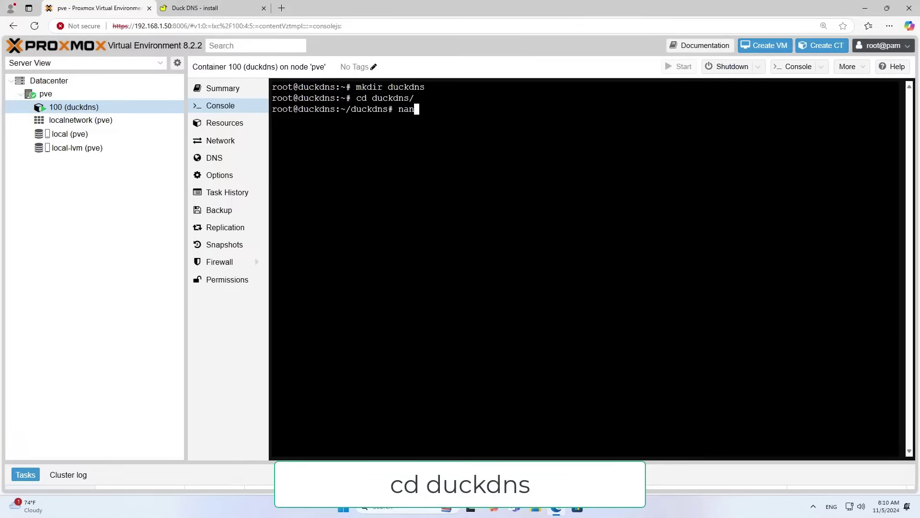
text(o duc)
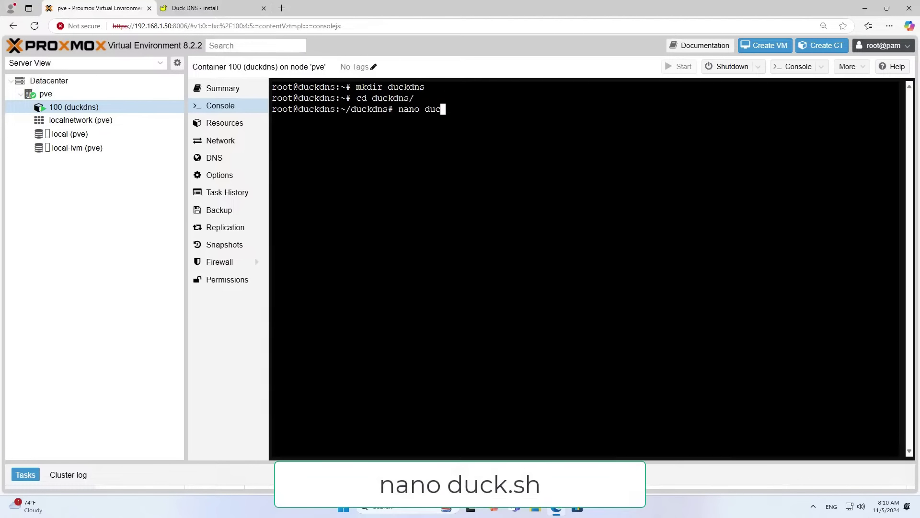
text(k.sh)
Open duck.sh in nano and paste in the Duck DNS echo/curl update command.
key(Return)
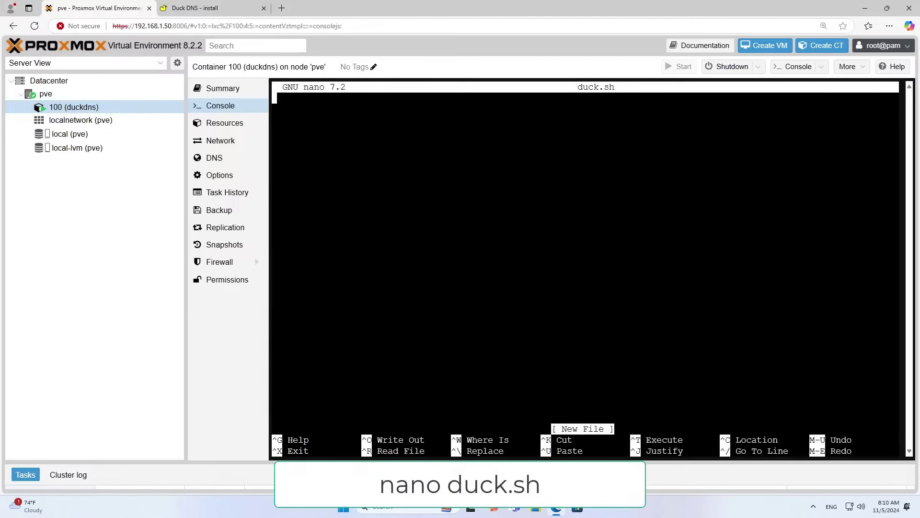
click(221, 8)
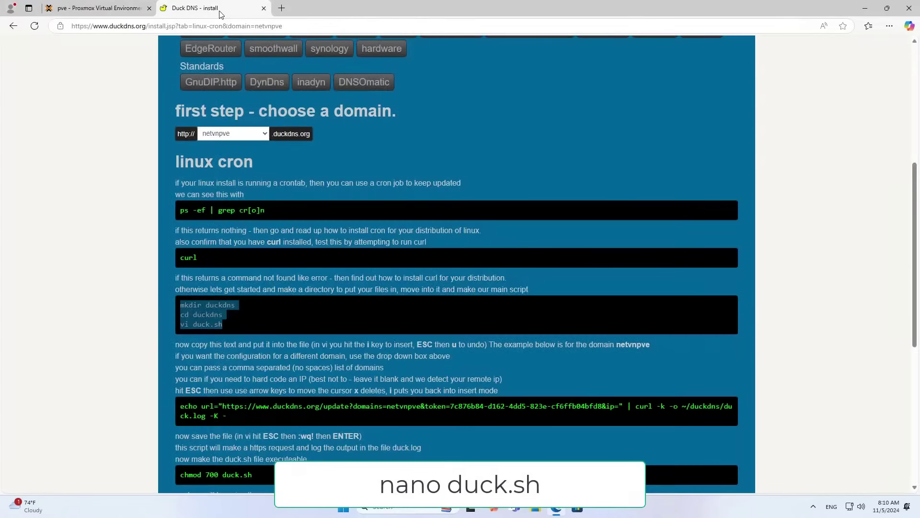
scroll(345, 281, down, 2)
scroll(345, 281, down, 1)
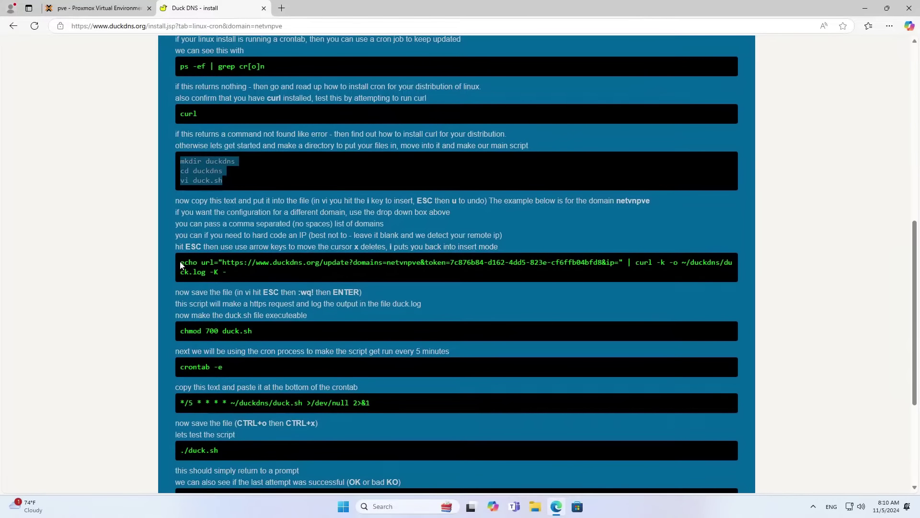
drag(181, 262, 223, 272)
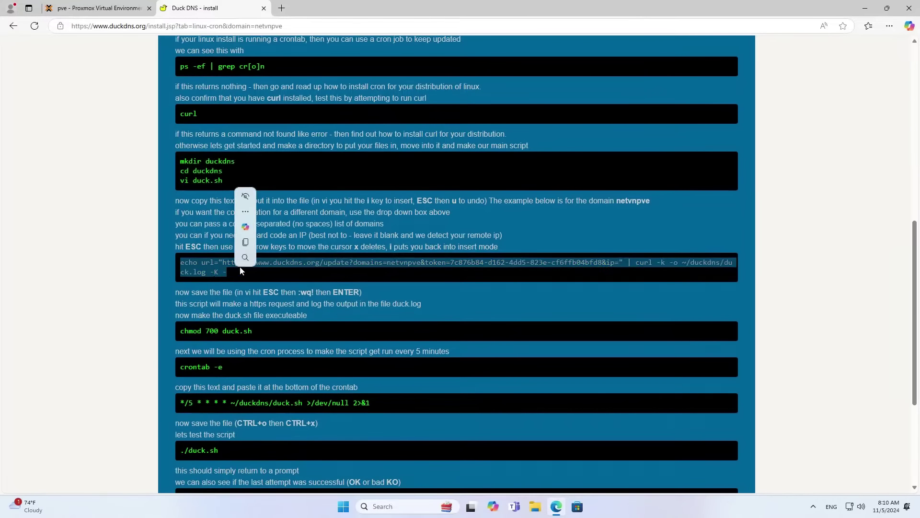
click(246, 243)
click(111, 8)
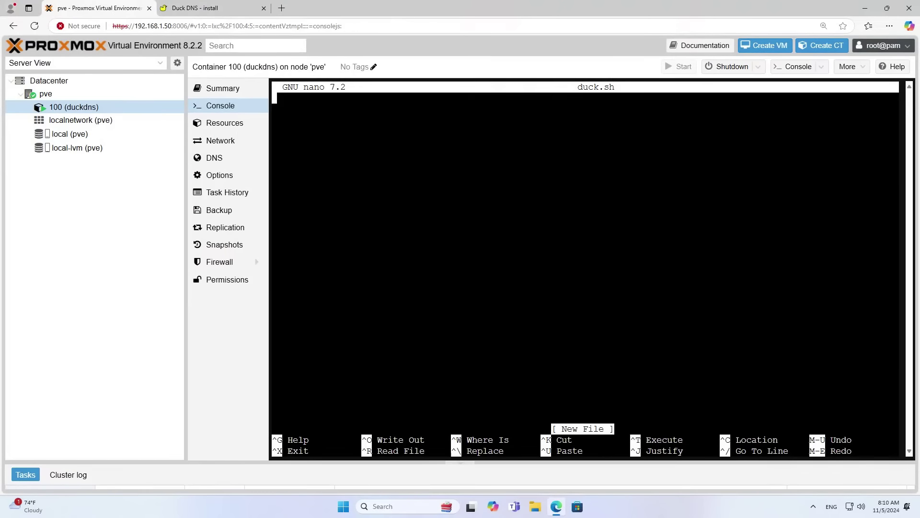
right_click(411, 183)
click(438, 274)
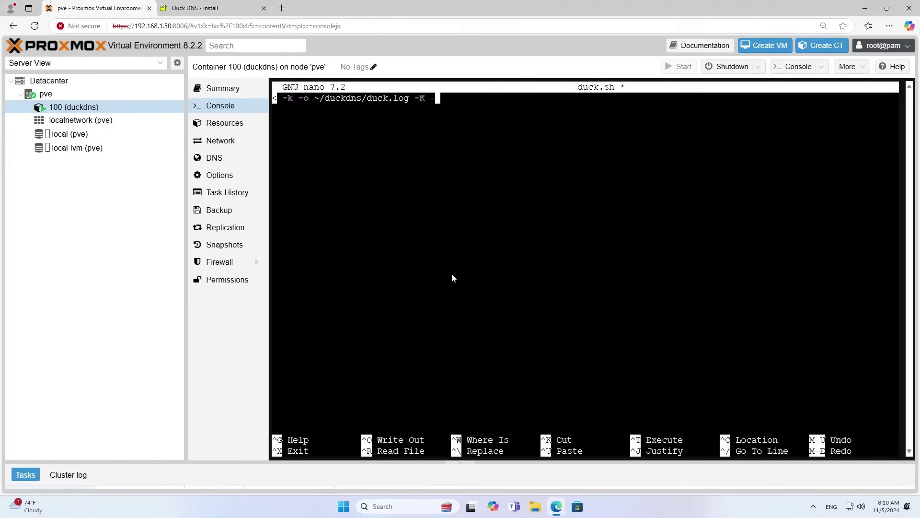
Save duck.sh under its own name and clear the console.
key(ctrl+x)
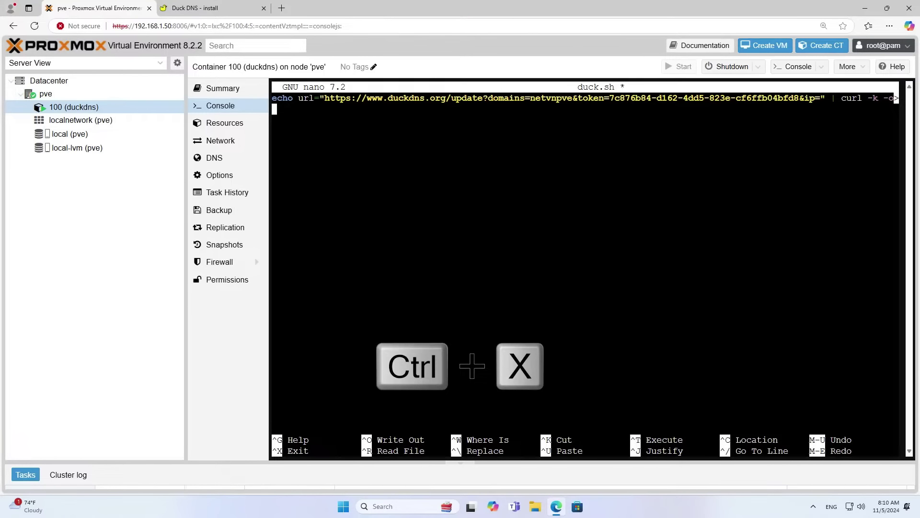
key(y)
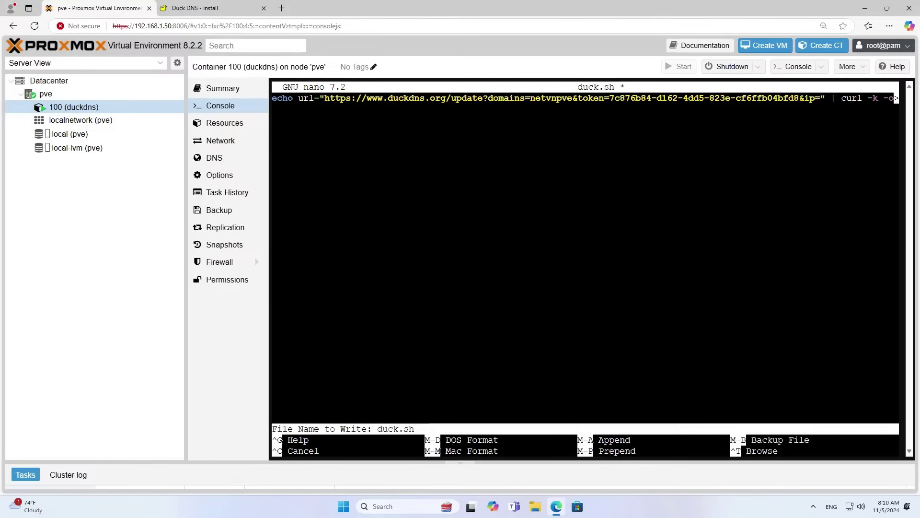
key(Return)
text(clear)
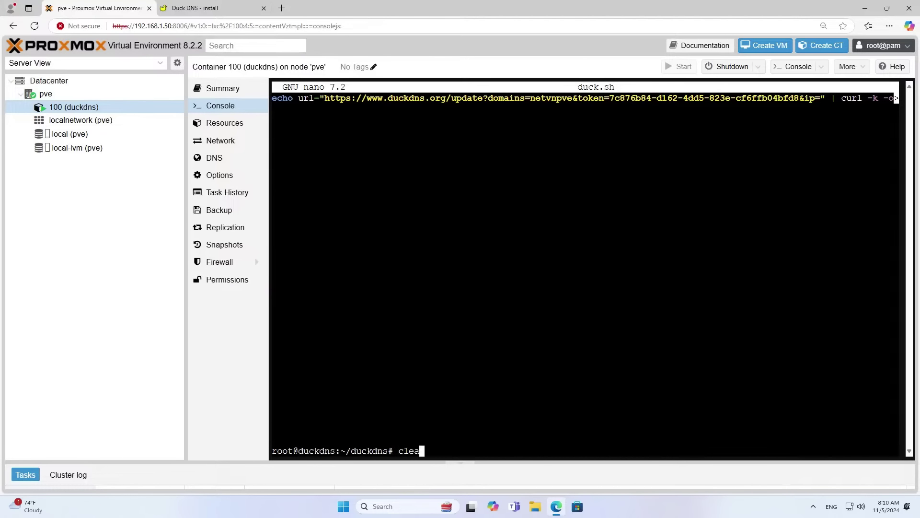
key(Return)
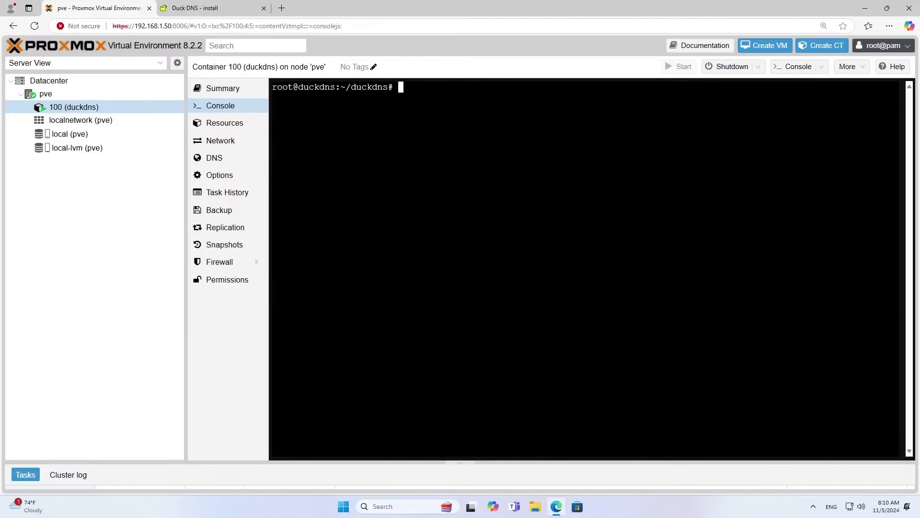
click(230, 8)
Make duck.sh executable by running the chmod 700 duck.sh command from Duck DNS.
scroll(380, 302, down, 3)
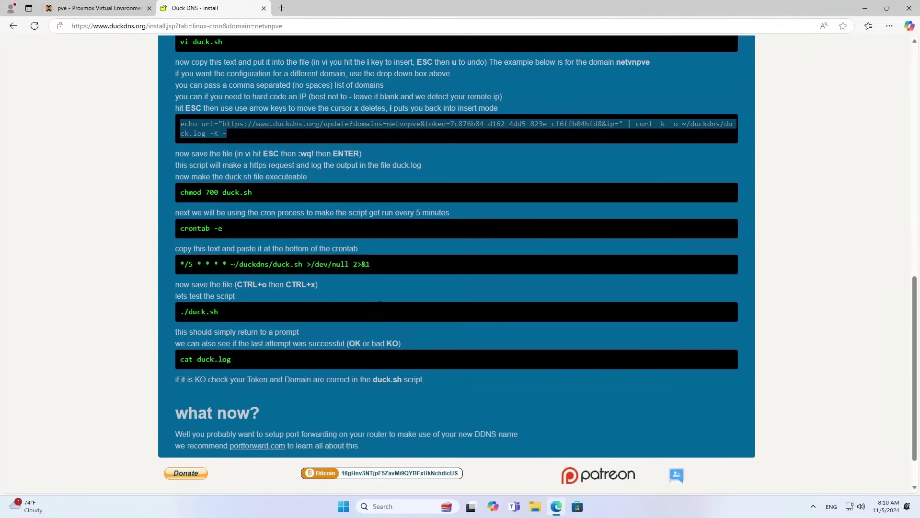
drag(180, 187, 253, 187)
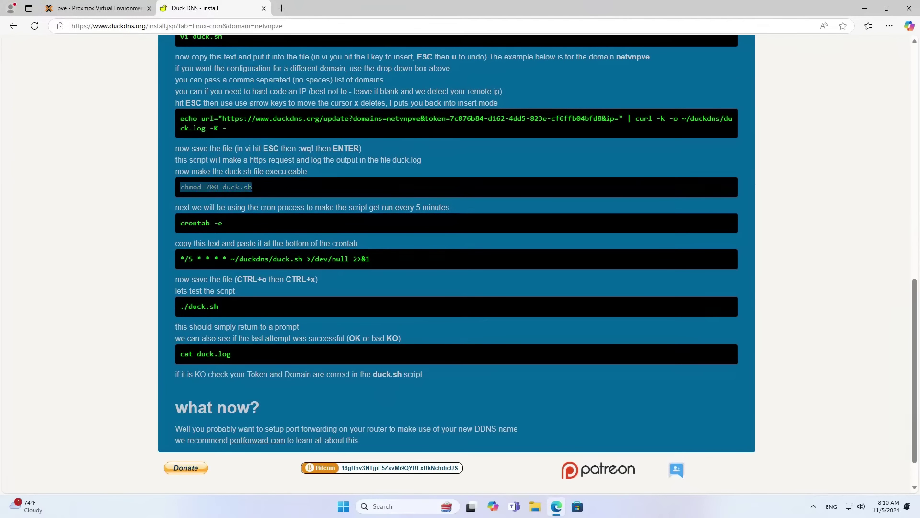
click(271, 161)
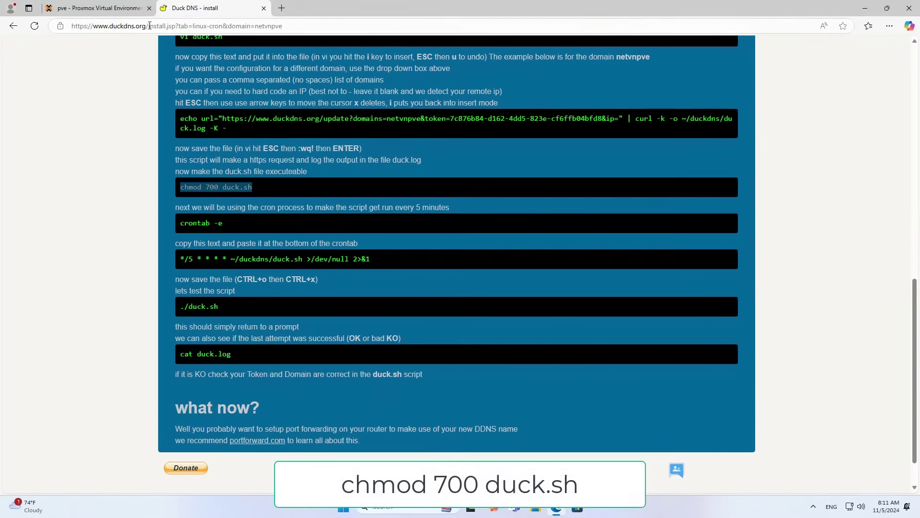
click(98, 9)
right_click(430, 214)
click(463, 308)
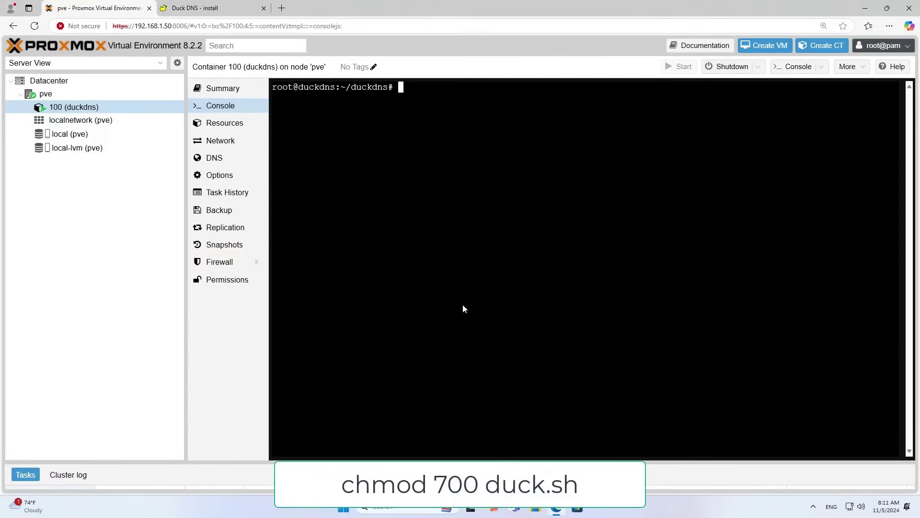
key(Return)
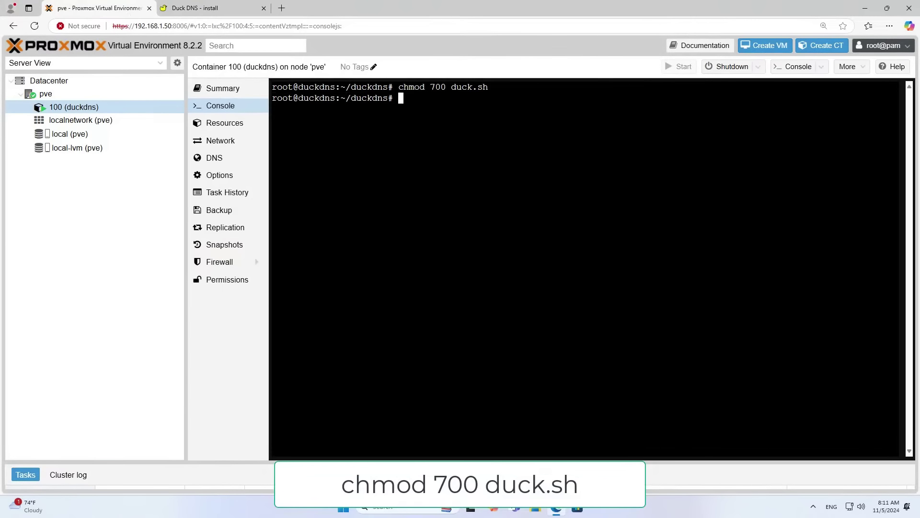
Run crontab -e and choose nano as the crontab editor.
click(230, 10)
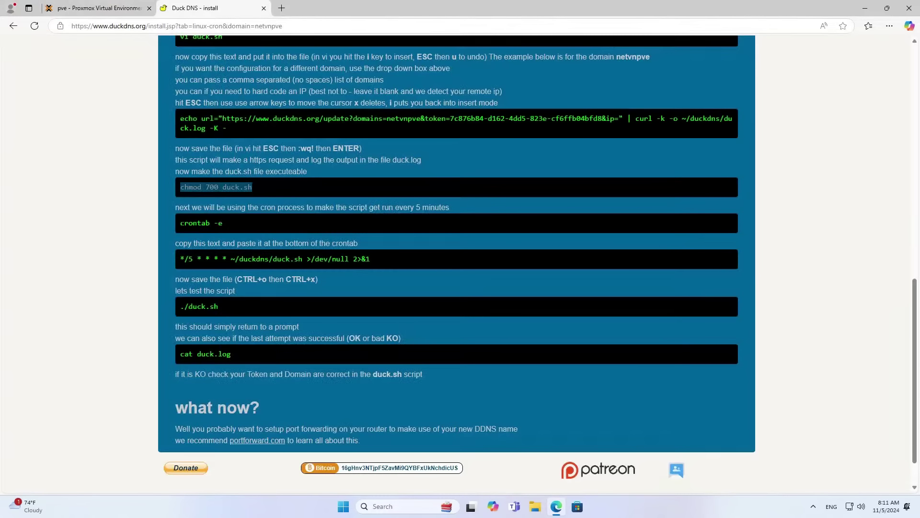
drag(180, 222, 226, 217)
key(super+c)
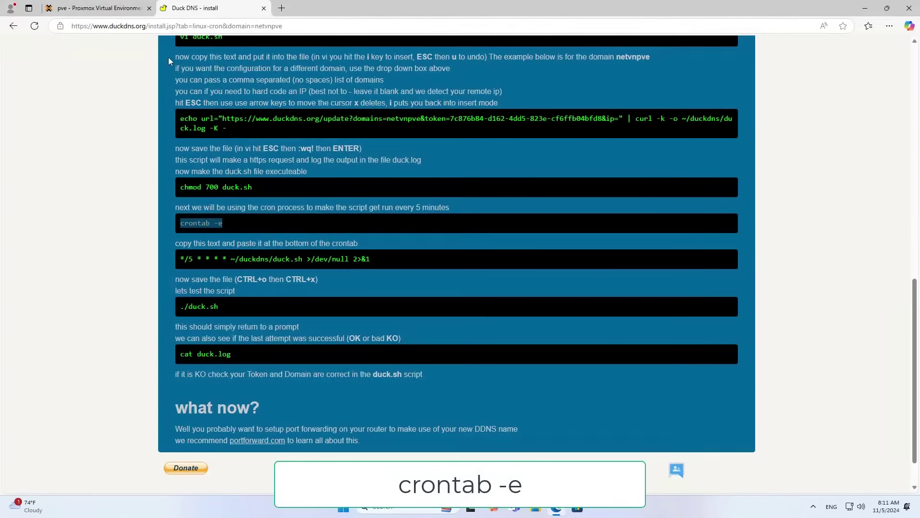
click(96, 8)
right_click(412, 219)
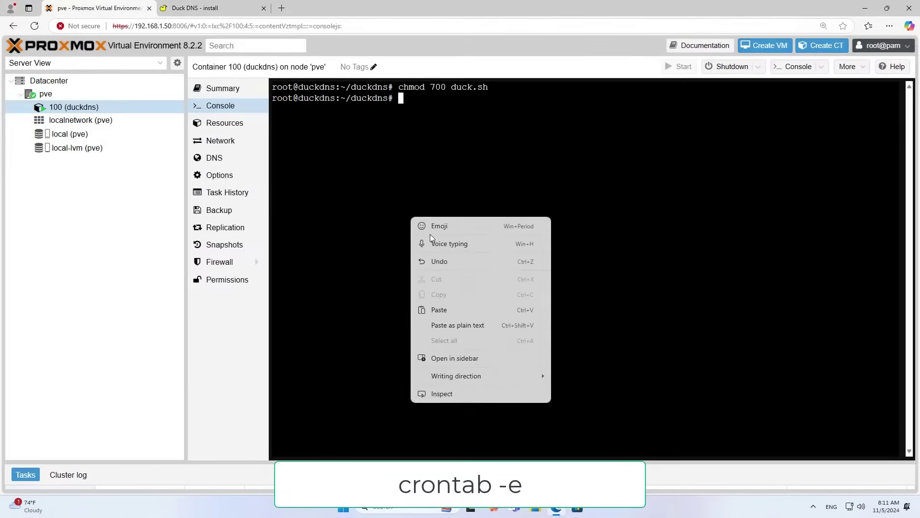
click(439, 310)
key(Return)
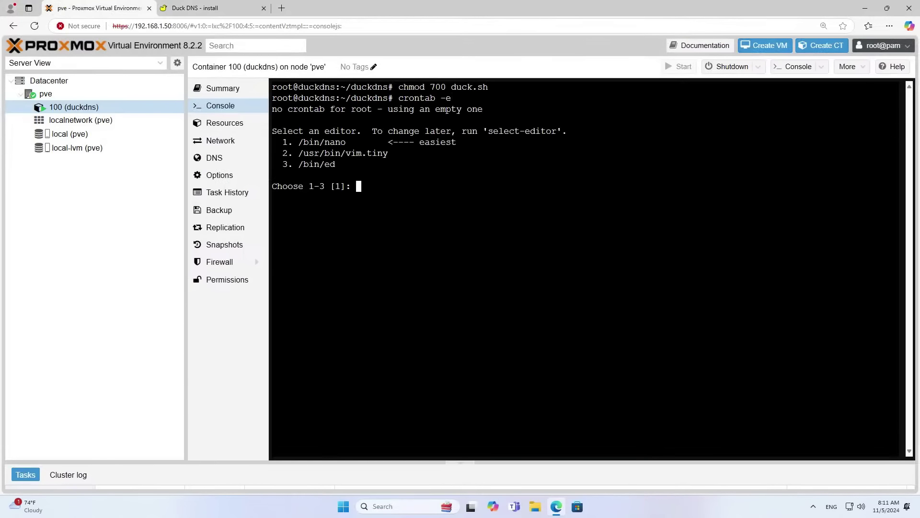
text(1)
drag(283, 142, 466, 143)
click(427, 142)
text(1)
double_click(359, 186)
key(Return)
key(Down)
key(Down)
key(Down)
key(Down)
key(Down)
key(Down)
key(Down)
key(Down)
key(Down)
key(Down)
key(Down)
key(Down)
key(Down)
key(Down)
key(Down)
key(Down)
key(Down)
key(Down)
key(Down)
key(Down)
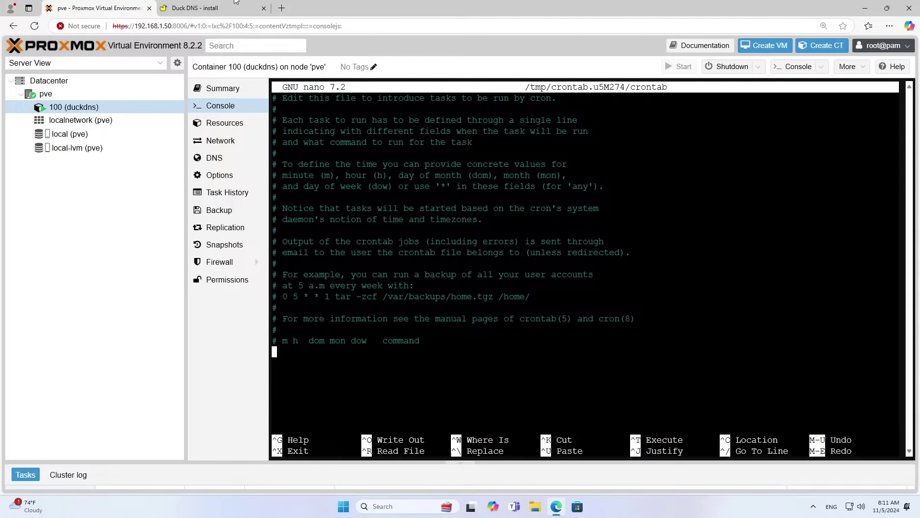
Add the Duck DNS every-5-minutes cron line, save the crontab, and clear the console.
click(216, 8)
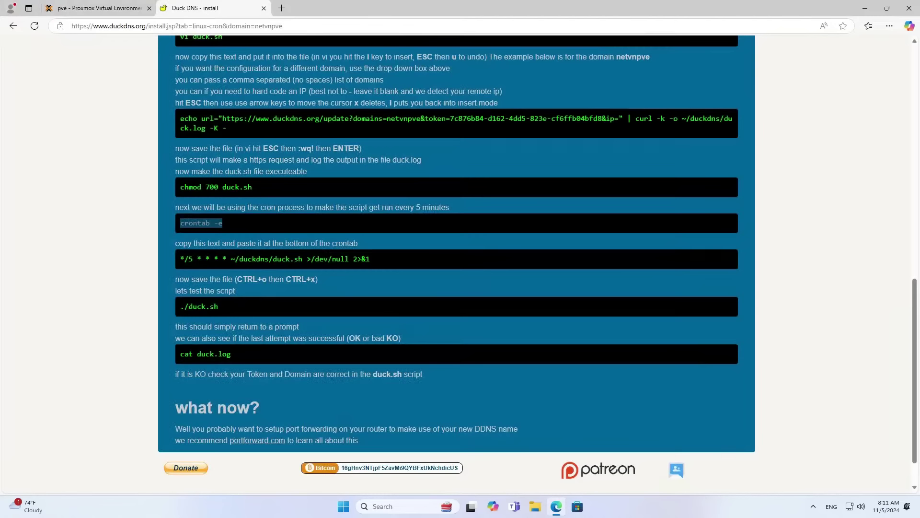
drag(180, 259, 373, 257)
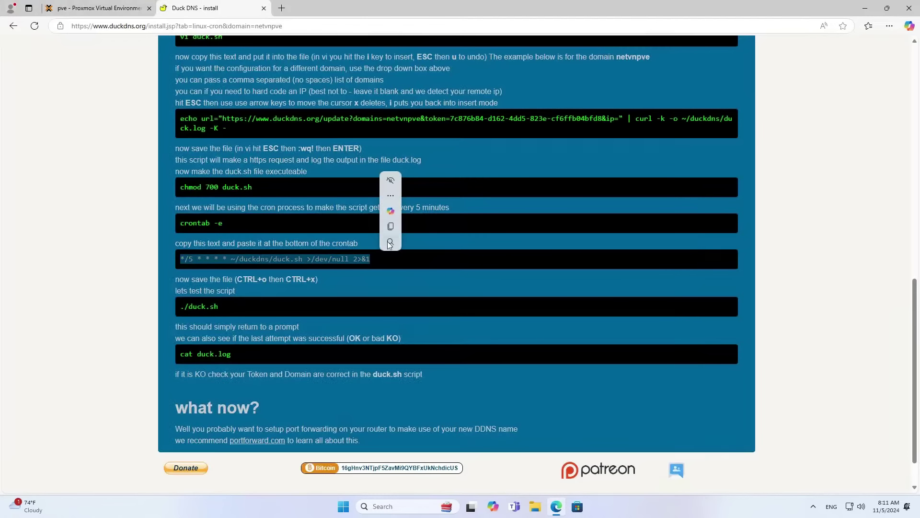
click(391, 225)
click(98, 8)
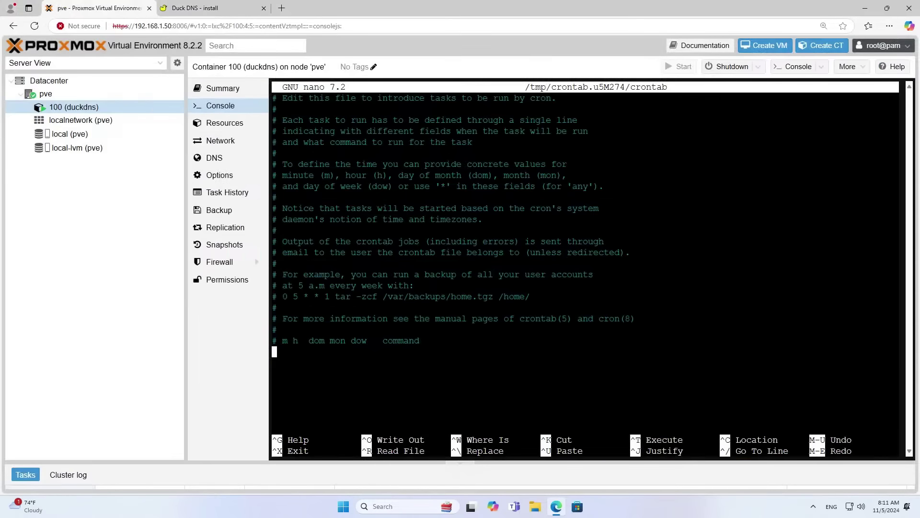
right_click(477, 164)
click(517, 257)
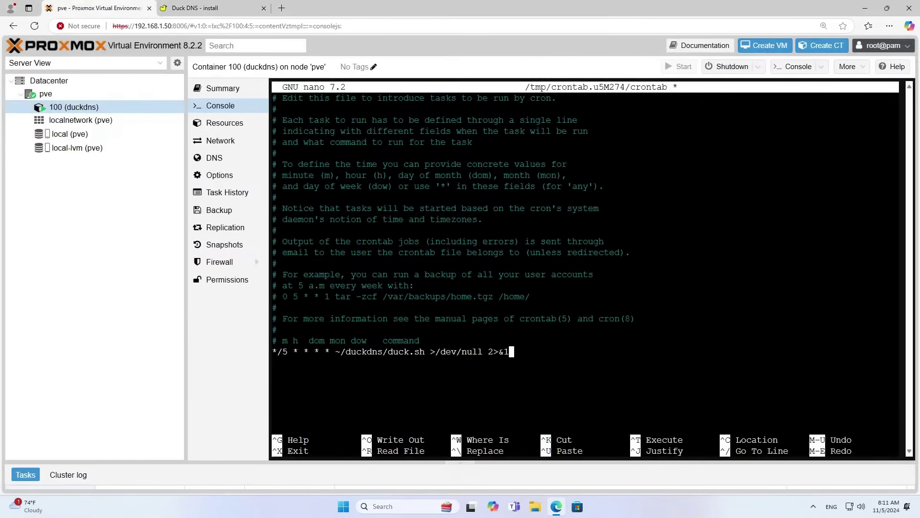
key(ctrl+x)
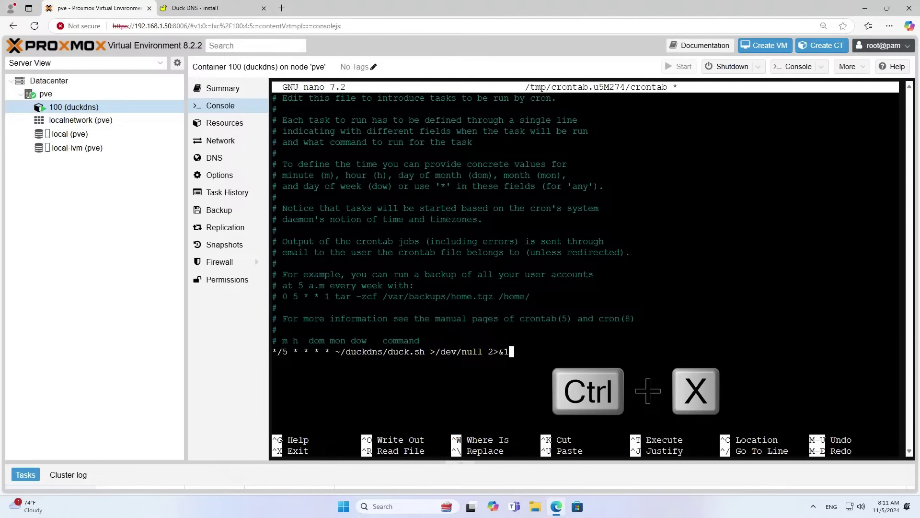
key(y)
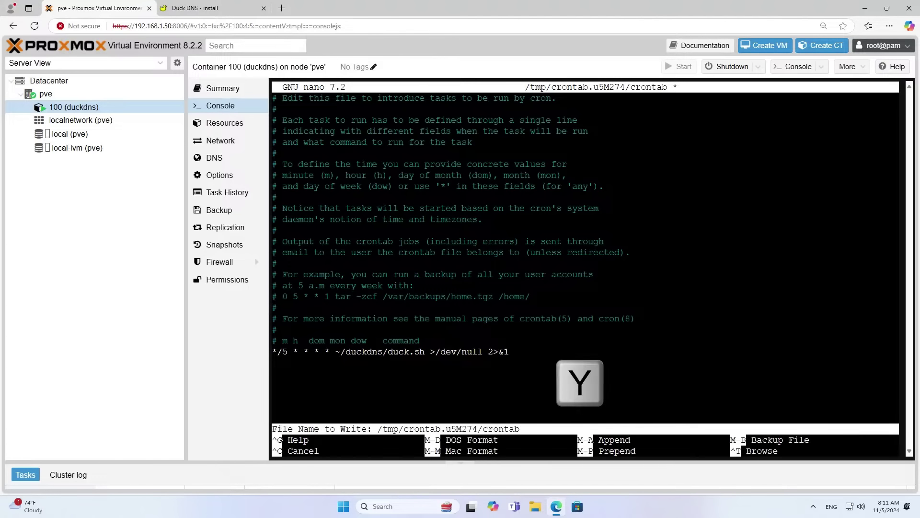
key(Return)
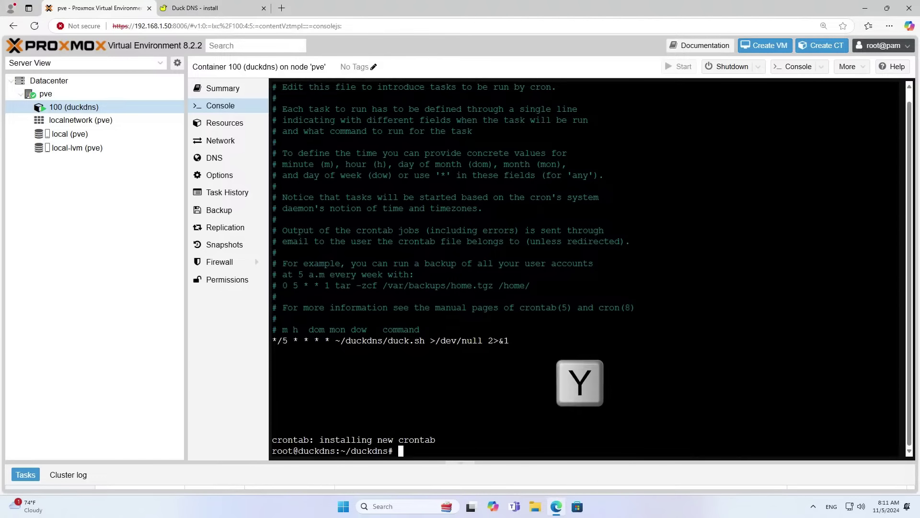
text(clear)
key(Return)
key(Return)
key(Return)
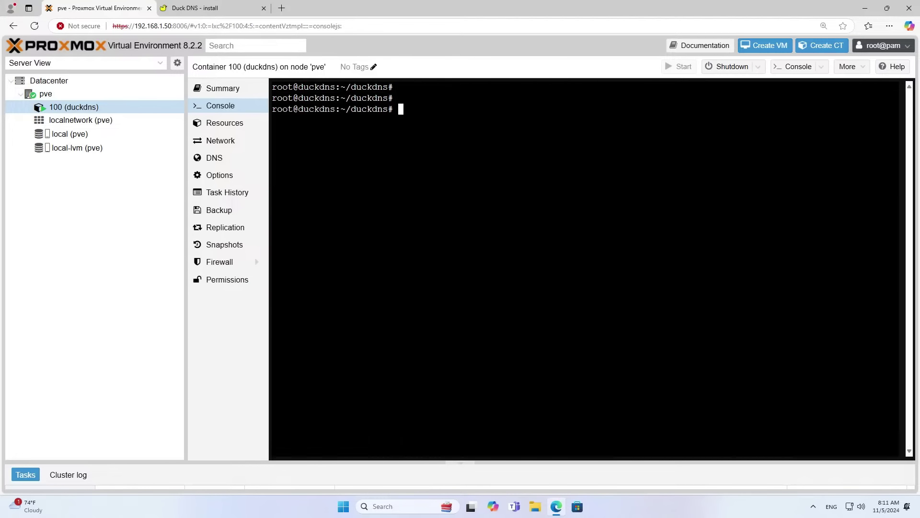
Paste and run ./duck.sh, revealing that curl is not installed.
click(214, 10)
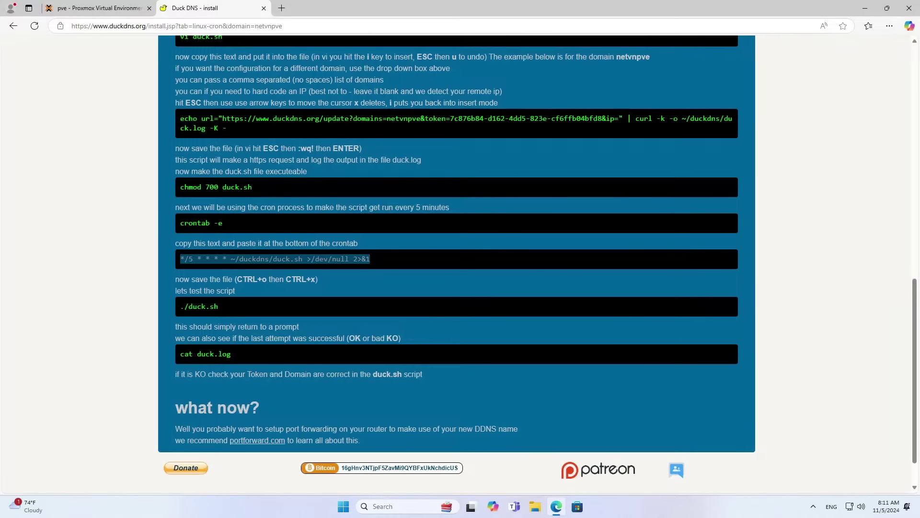
drag(180, 307, 219, 307)
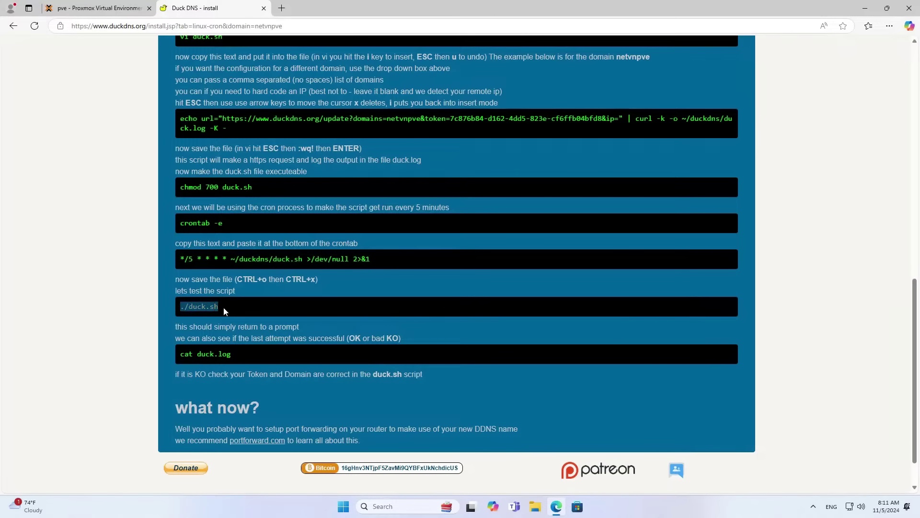
click(241, 278)
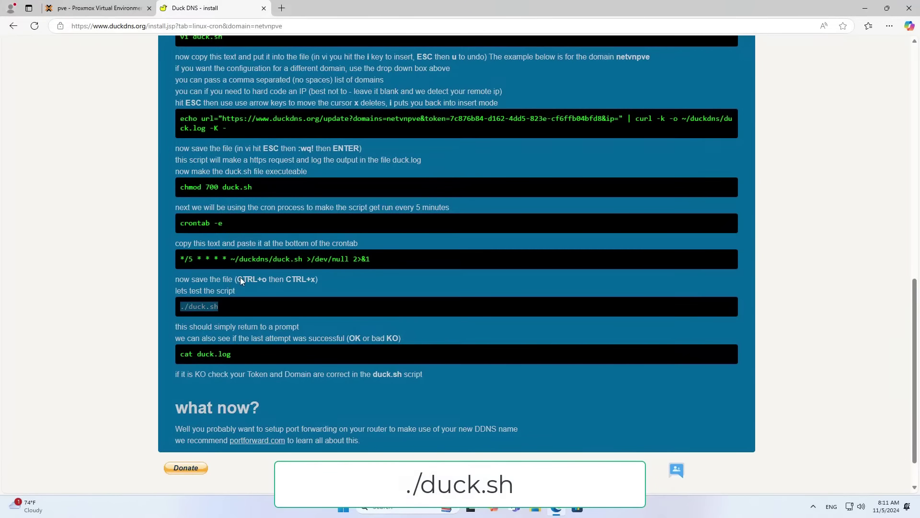
click(136, 12)
right_click(435, 179)
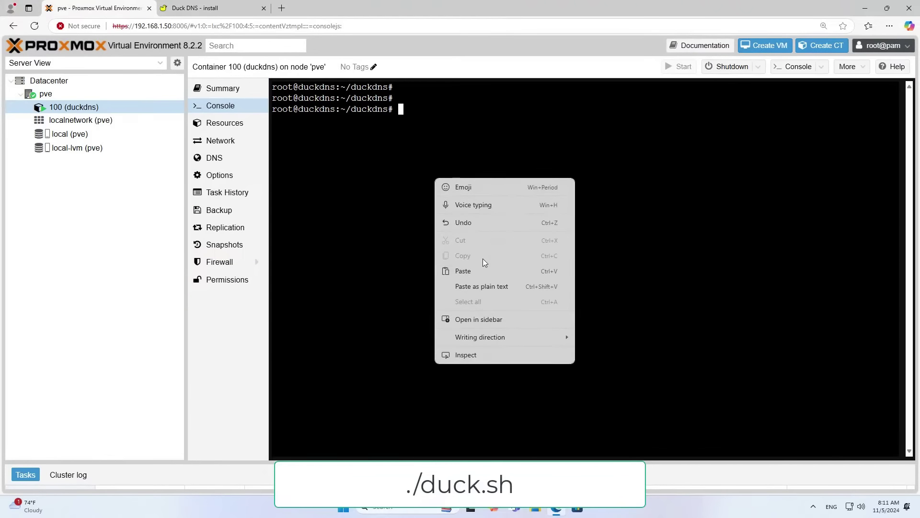
click(456, 268)
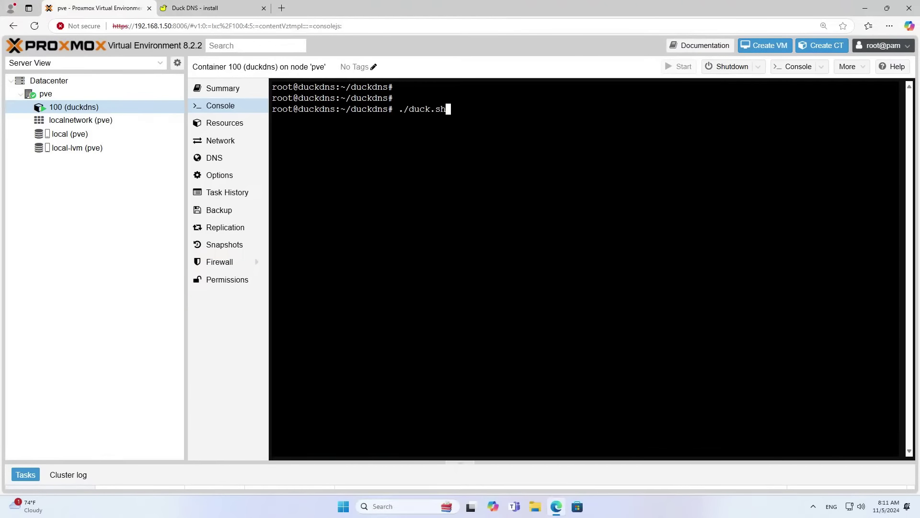
key(Return)
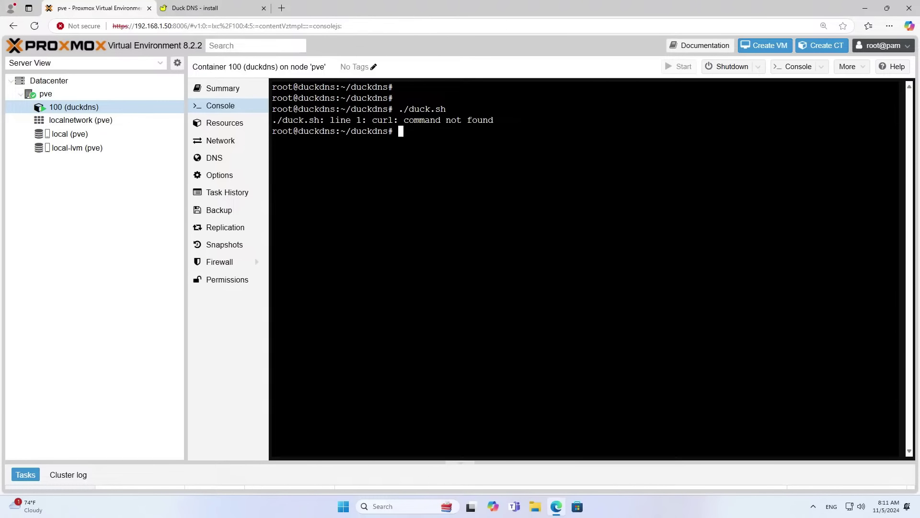
drag(373, 120, 398, 121)
Install curl with apt install curl, clear the console, and recall ./duck.sh.
text(ap)
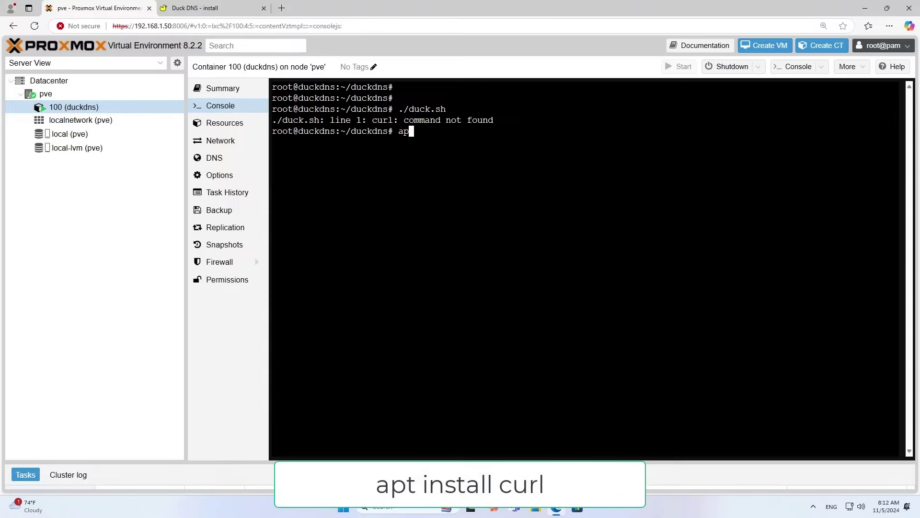
text(t install curl)
key(Return)
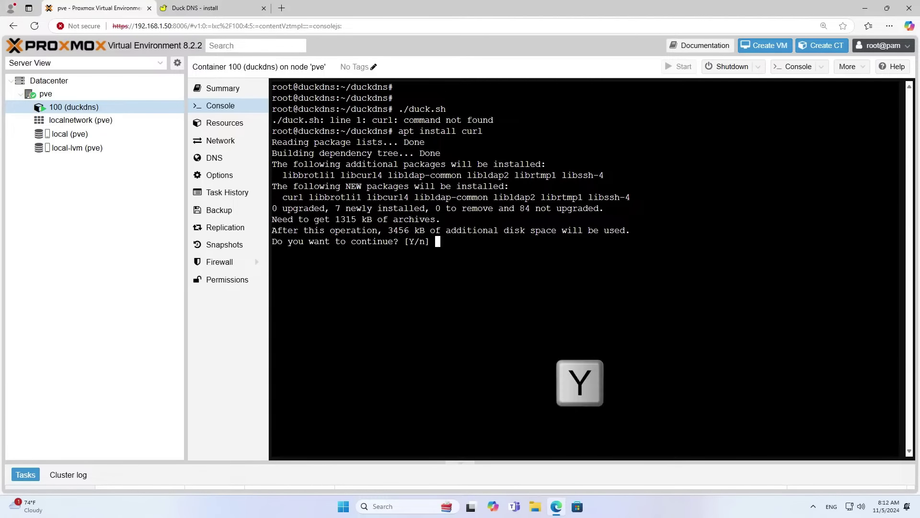
text(y)
key(Return)
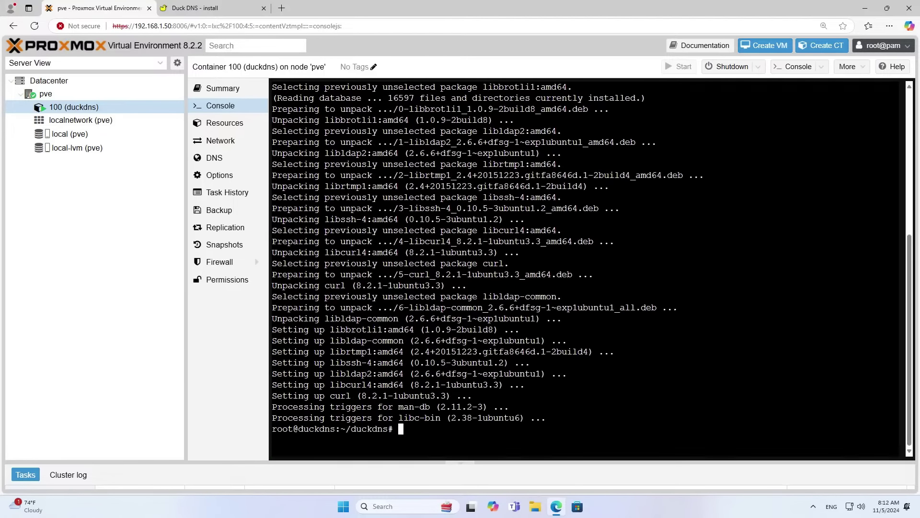
text(clear)
key(Return)
key(Return)
key(Return)
key(Up)
key(Up)
key(Up)
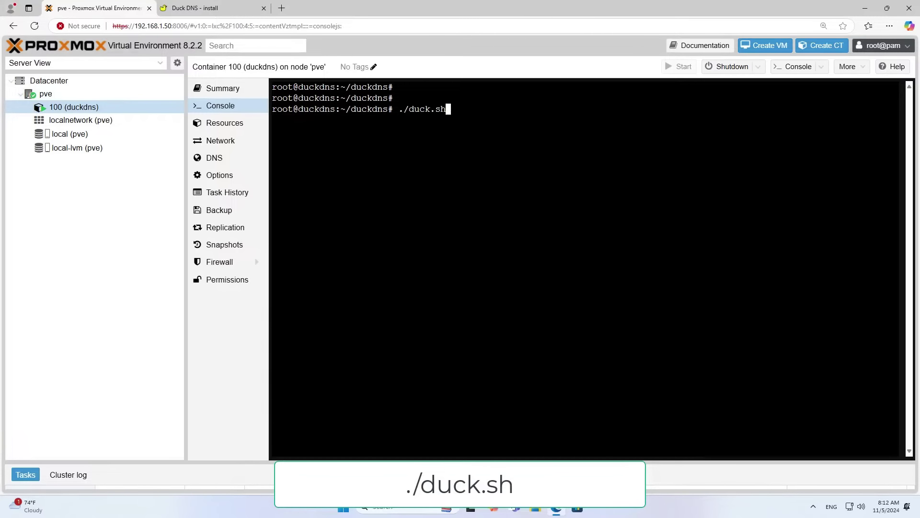
Run ./duck.sh, list the folder to find duck.log, and confirm cat duck.log prints OK.
key(Return)
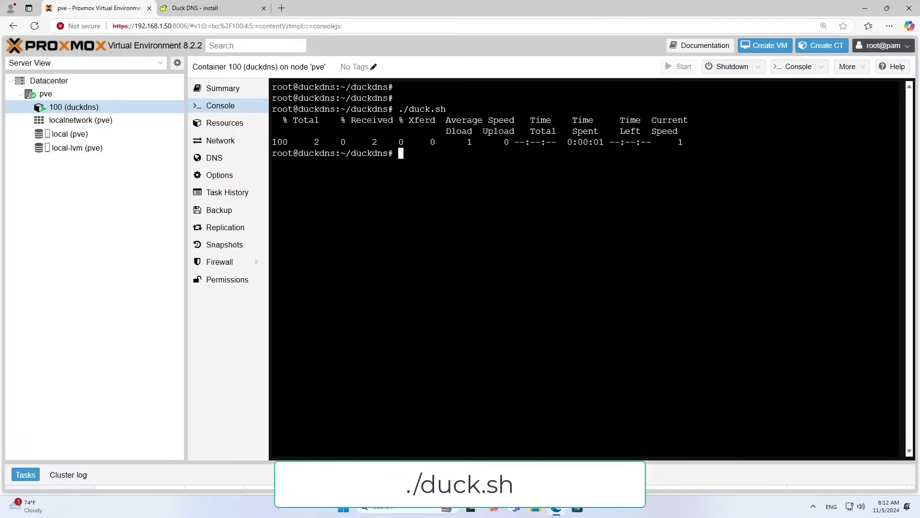
text(ls)
key(Return)
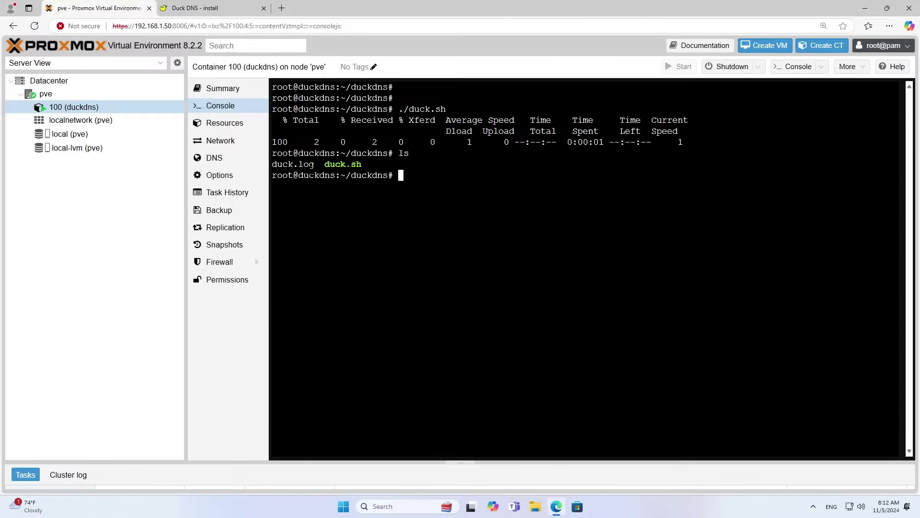
drag(314, 164, 272, 164)
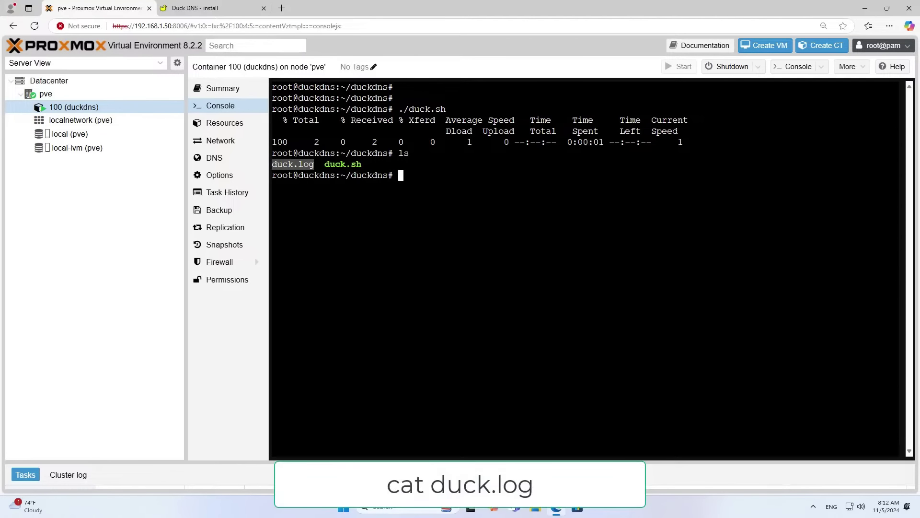
text(cat du)
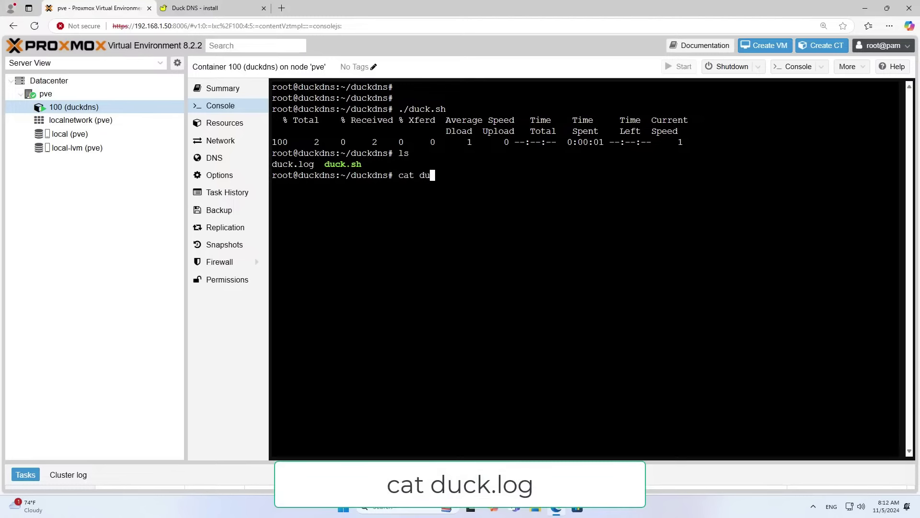
text(ck.log)
key(Return)
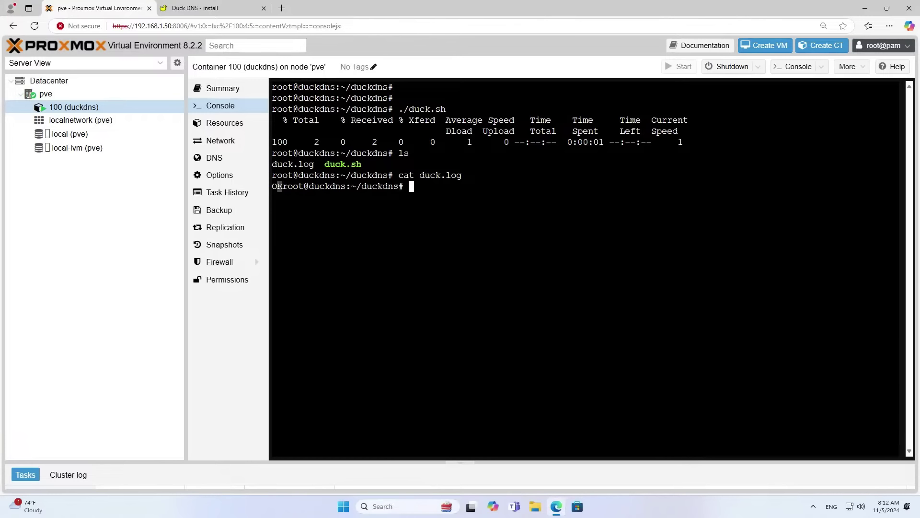
drag(283, 186, 271, 186)
Review the Duck DNS note that duck.log should read OK rather than KO.
click(201, 8)
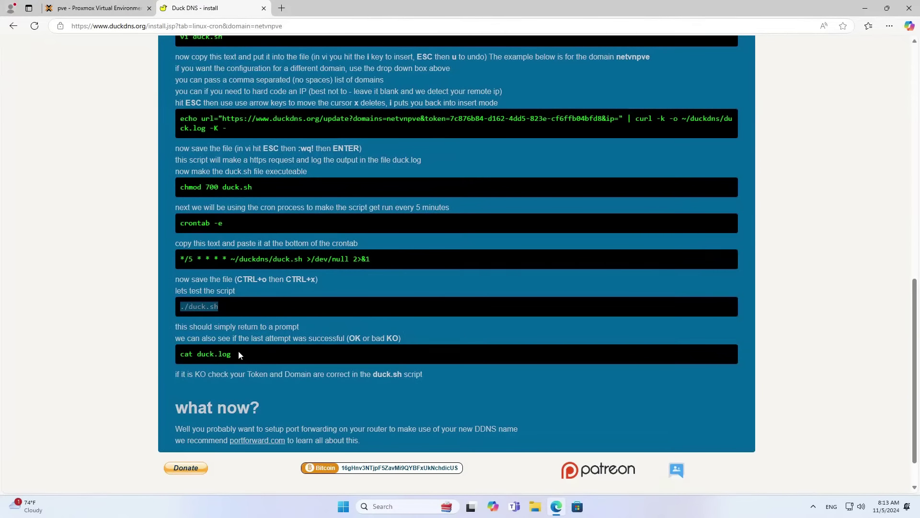
drag(238, 354, 426, 376)
click(174, 374)
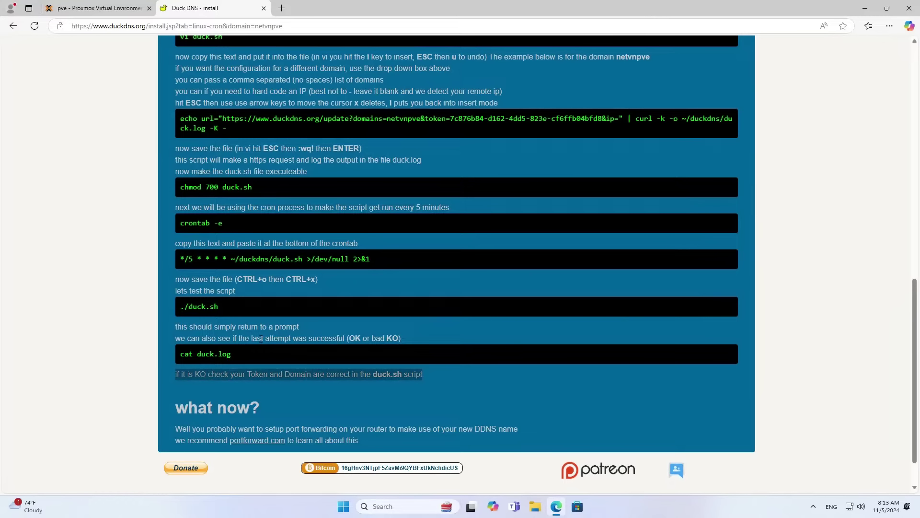
drag(175, 341, 409, 343)
click(351, 339)
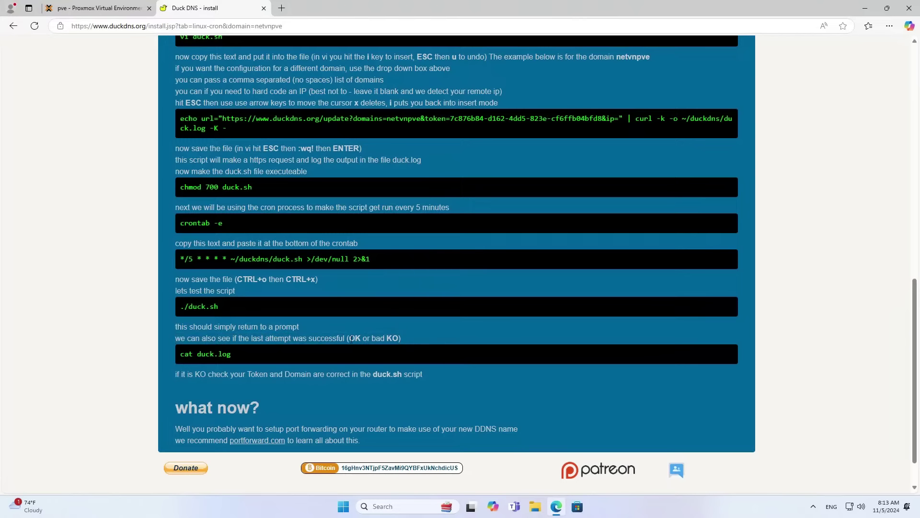
double_click(353, 339)
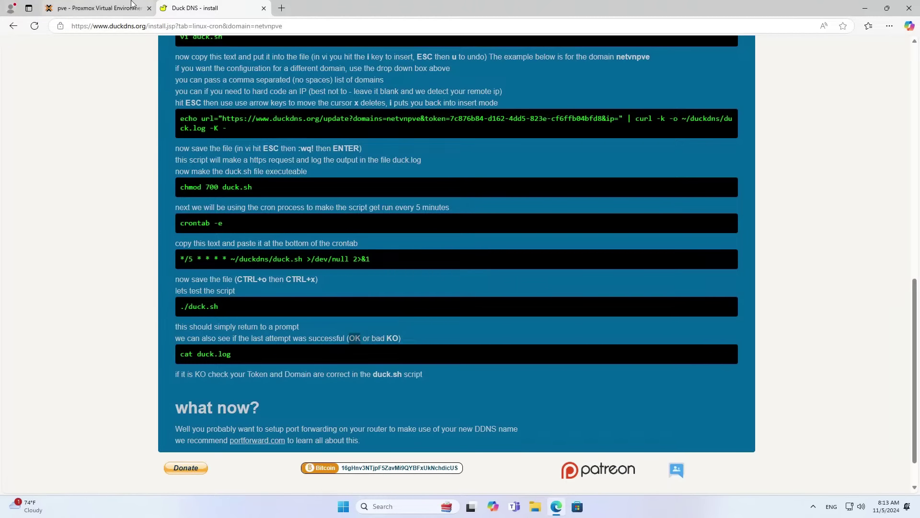
click(96, 9)
Copy the netvnpve domain name from the Duck DNS account page into a new tab.
click(207, 10)
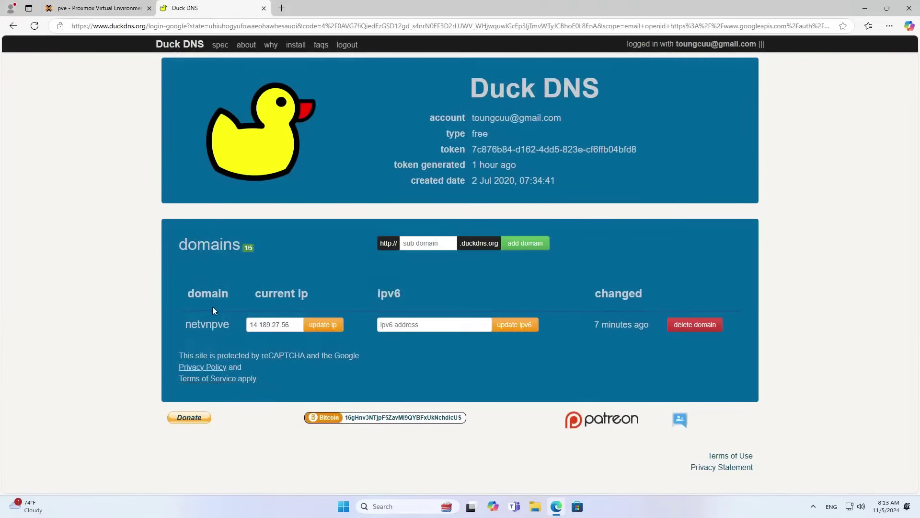
double_click(207, 325)
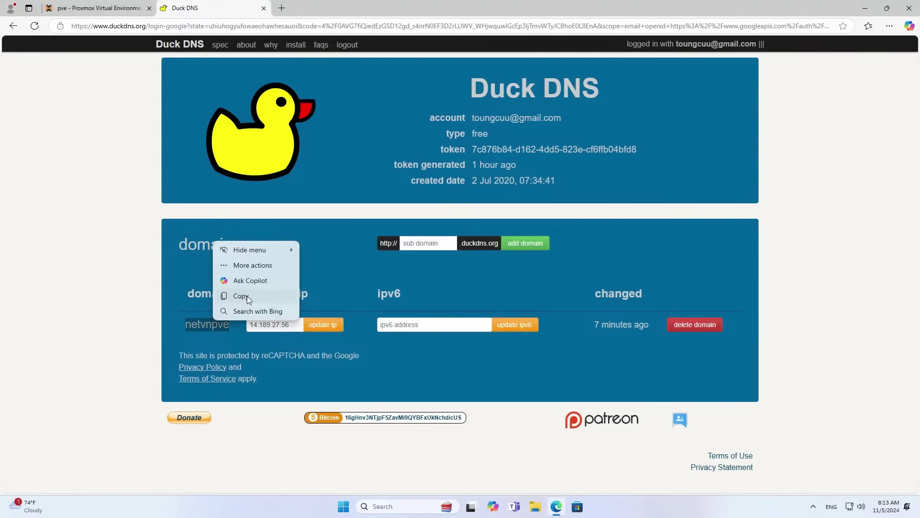
click(246, 295)
click(281, 9)
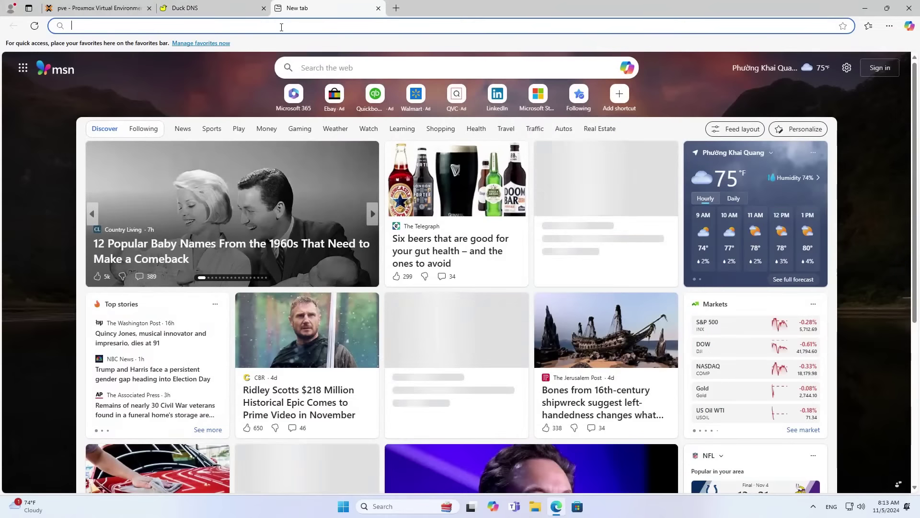
key(ctrl+v)
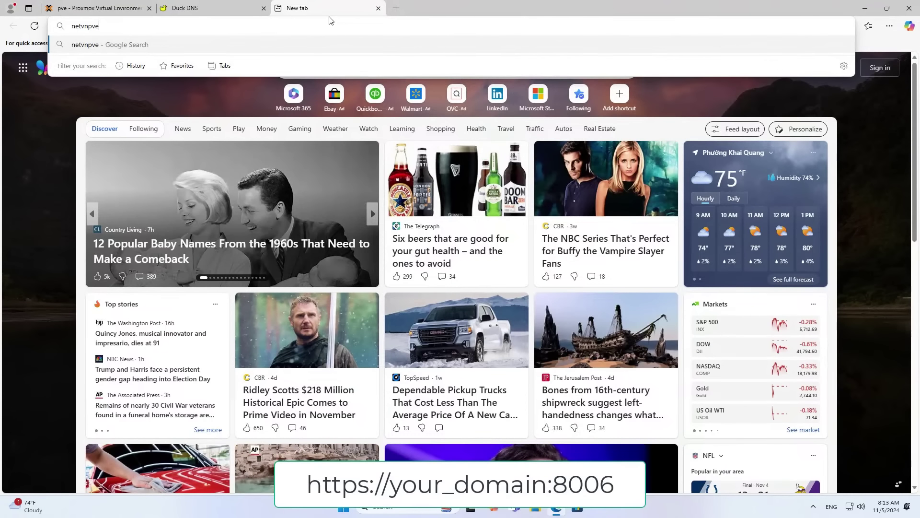
text(.duckd)
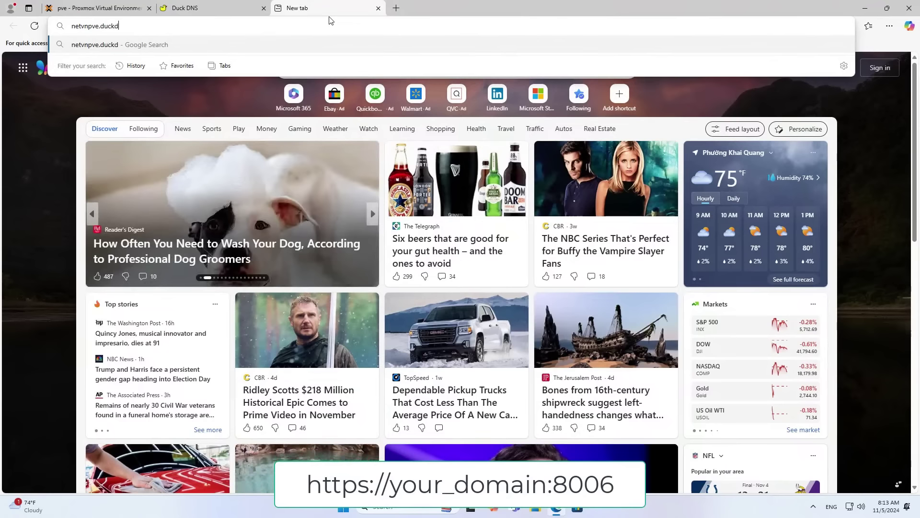
text(ns.org)
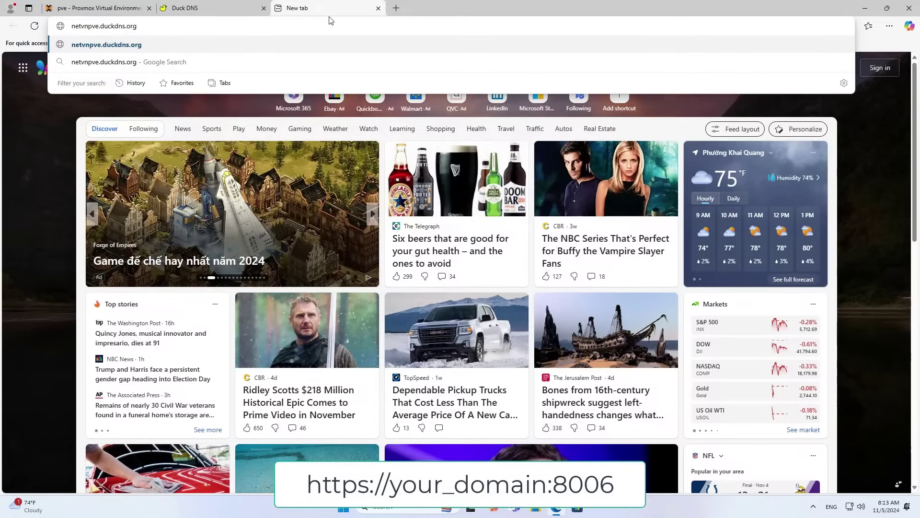
text(:8006)
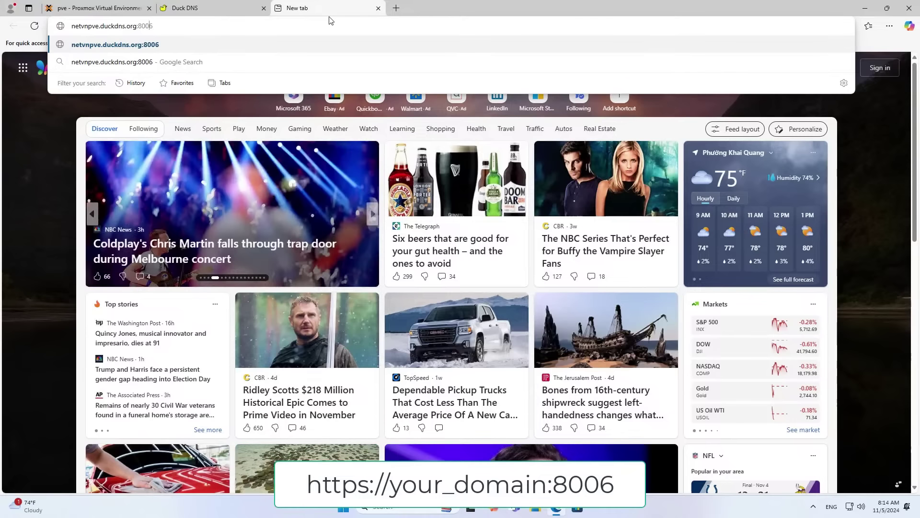
key(Home)
text(ht)
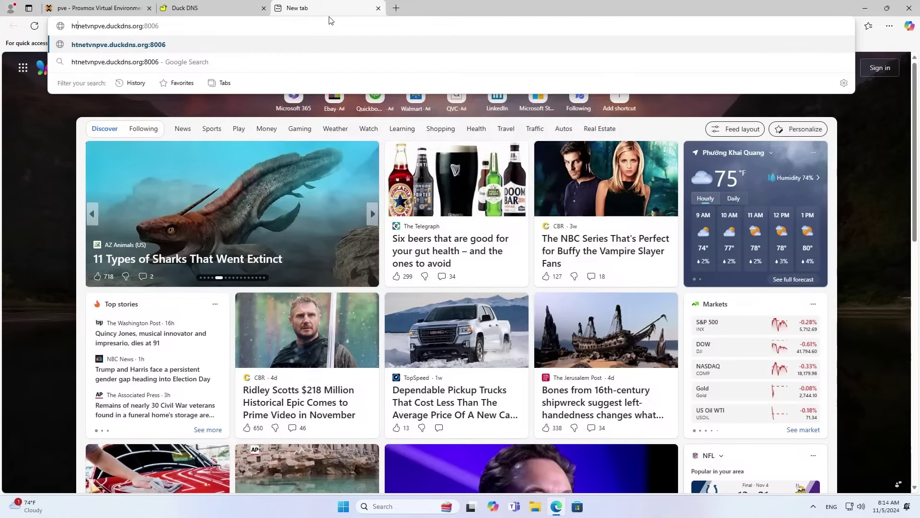
text(tps://)
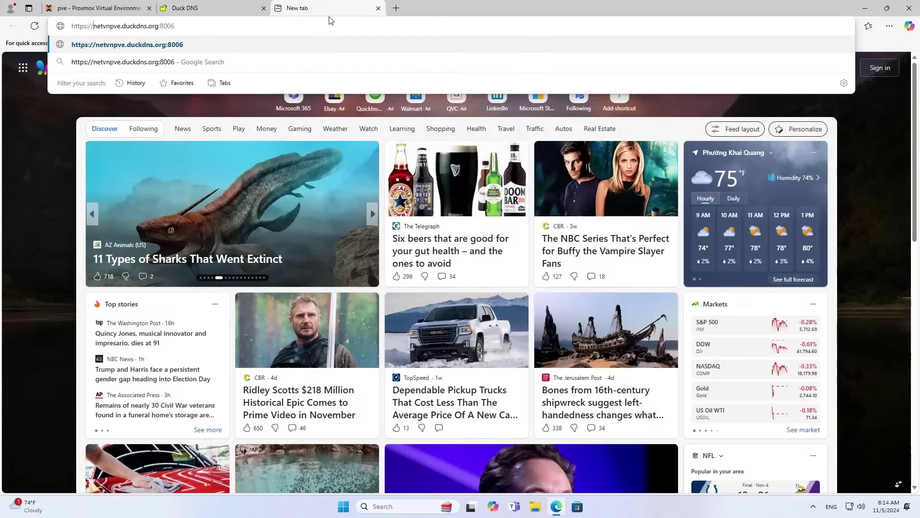
key(Return)
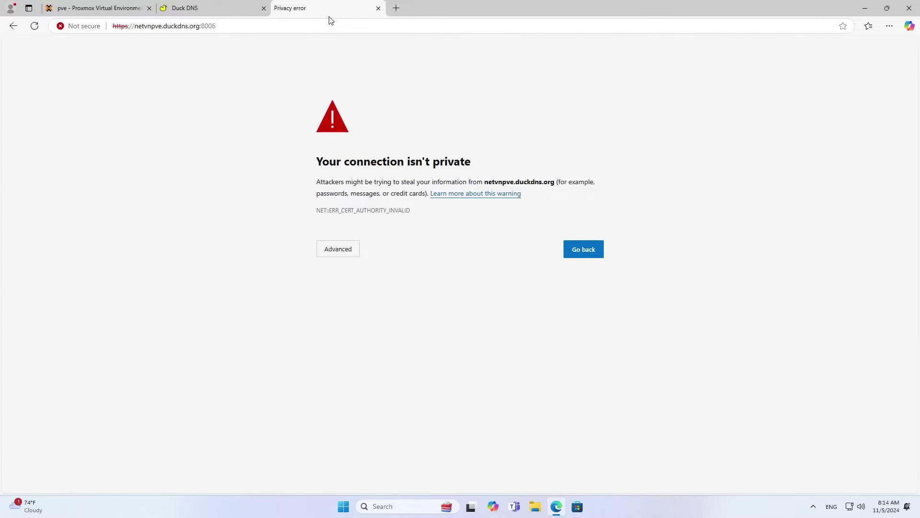
Bypass the certificate warning, log in as root, and dismiss the no-subscription notice.
click(355, 250)
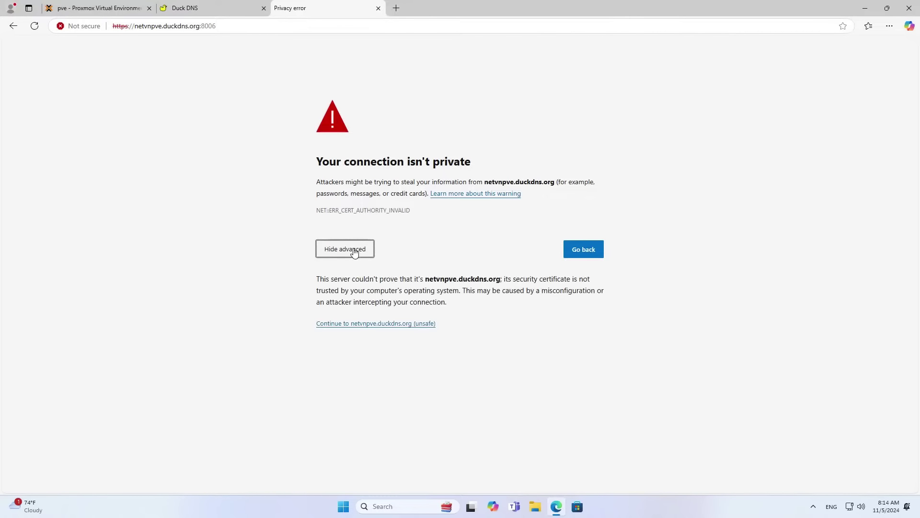
click(372, 326)
click(522, 243)
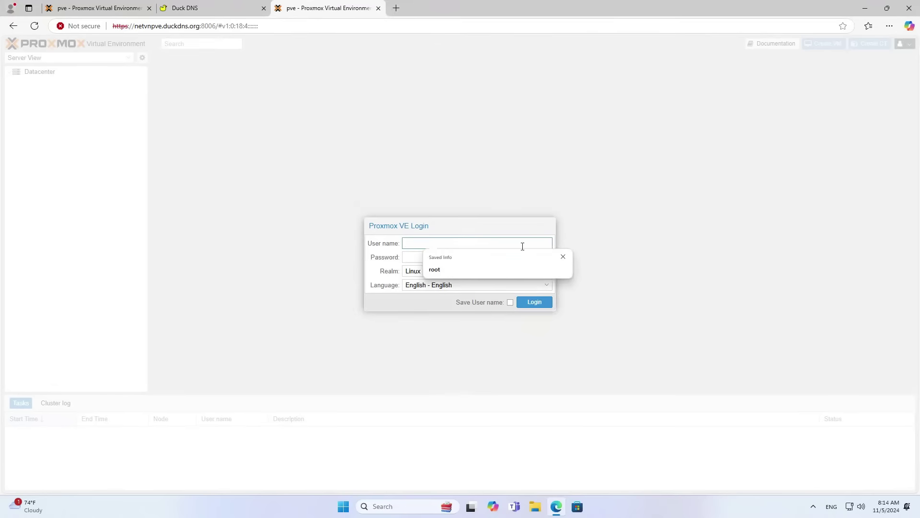
click(527, 269)
key(Return)
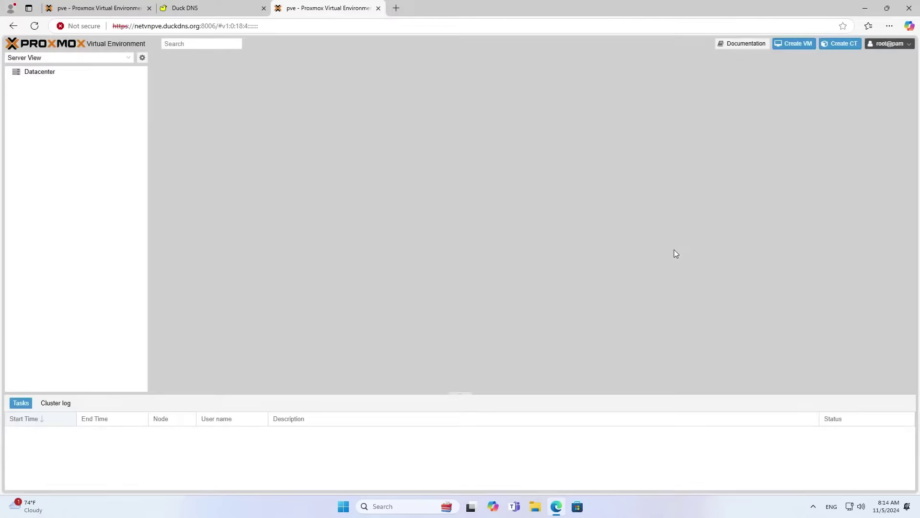
click(473, 290)
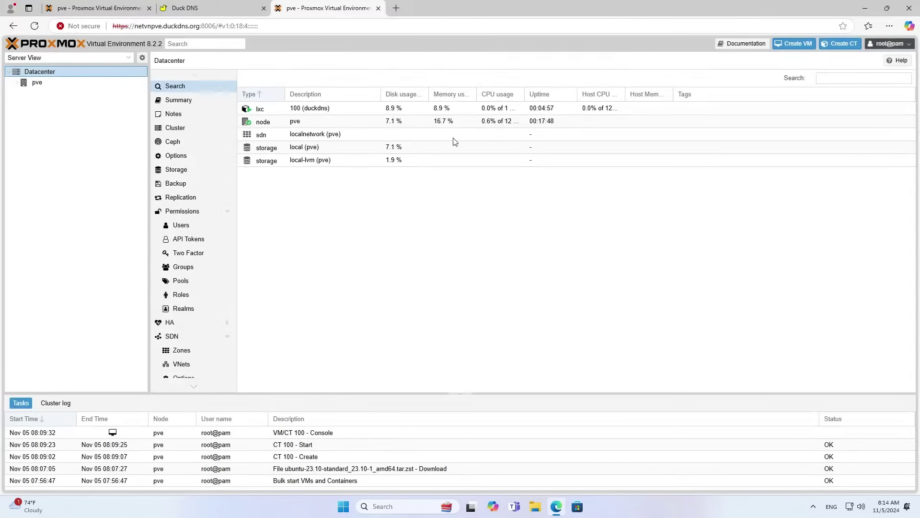
click(396, 9)
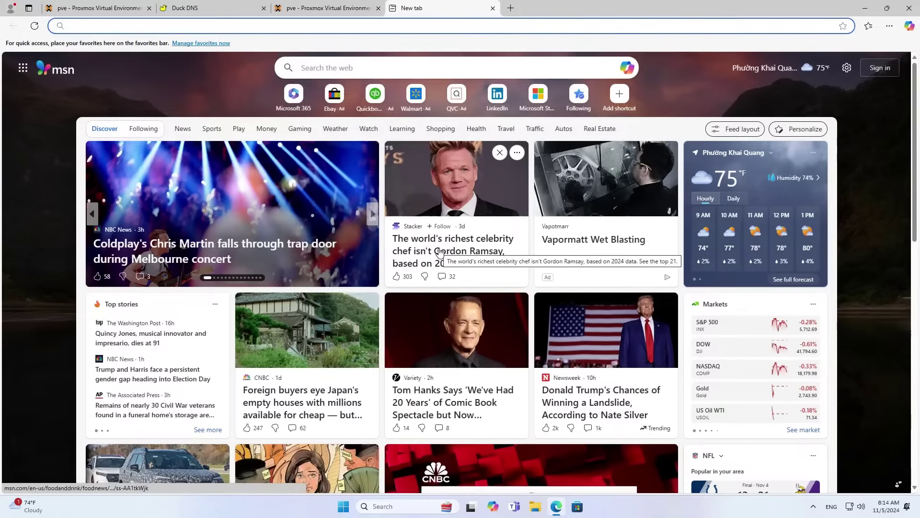
text(ping.eu)
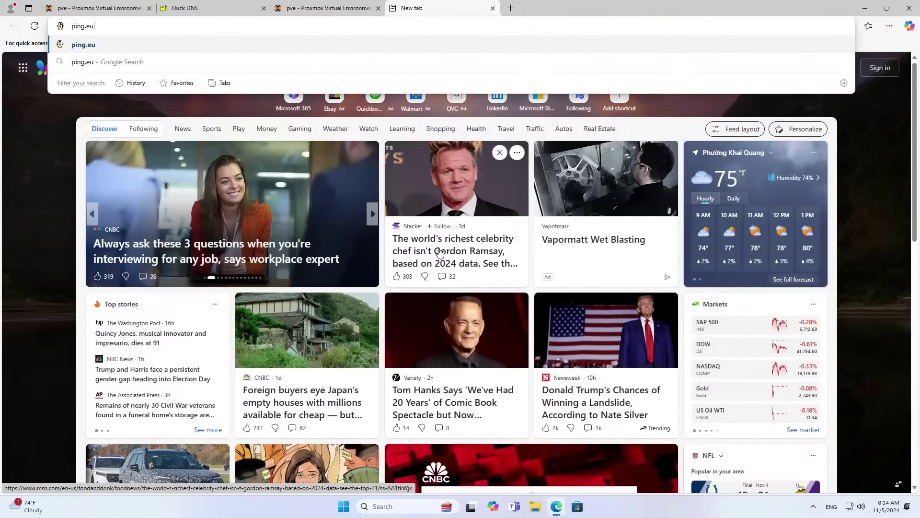
key(Return)
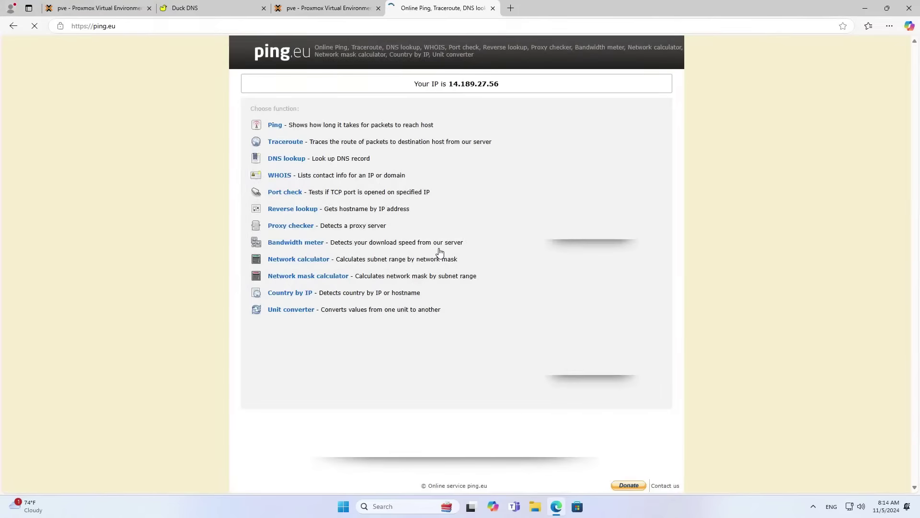
double_click(456, 83)
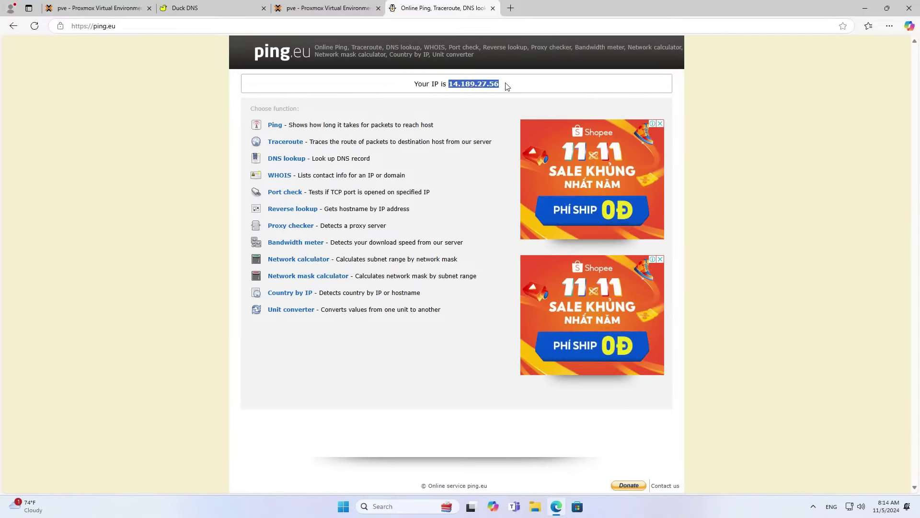
click(491, 123)
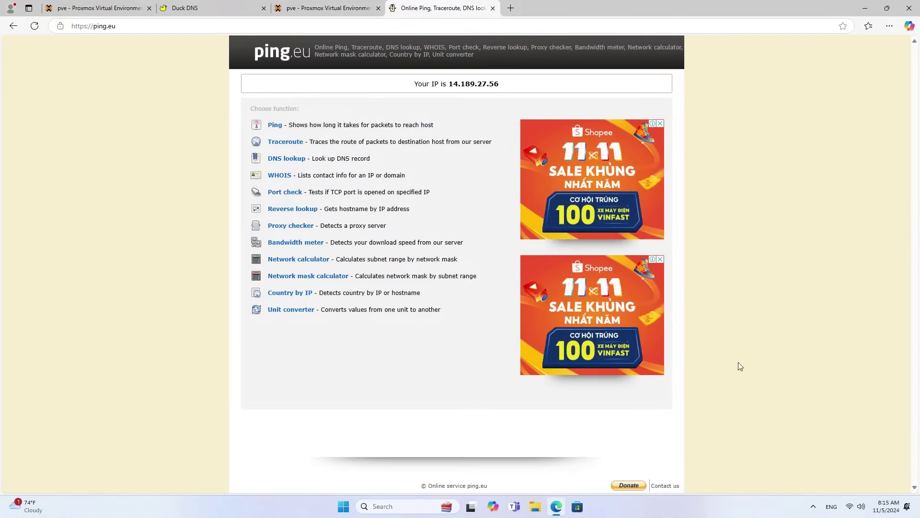
Switch Windows Wi-Fi from NETVN to the Galaxy A04 network, then bring Edge back.
click(865, 8)
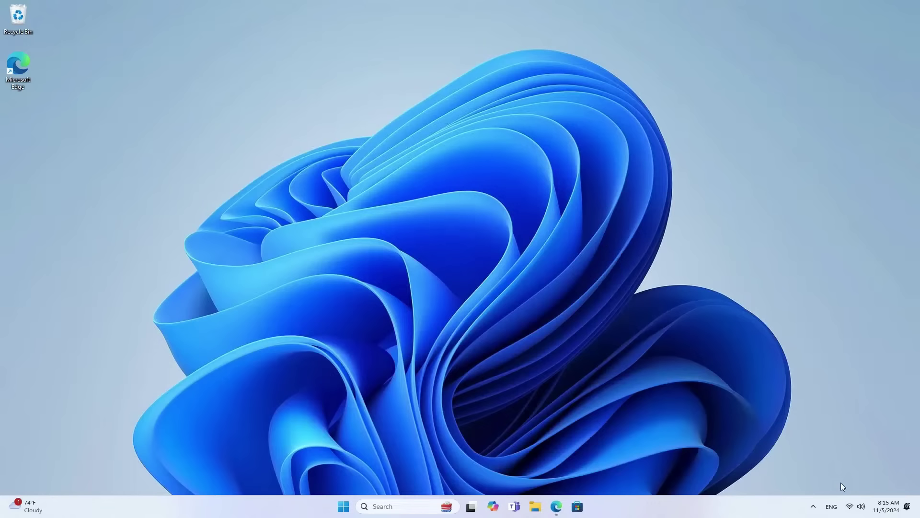
click(850, 502)
click(792, 304)
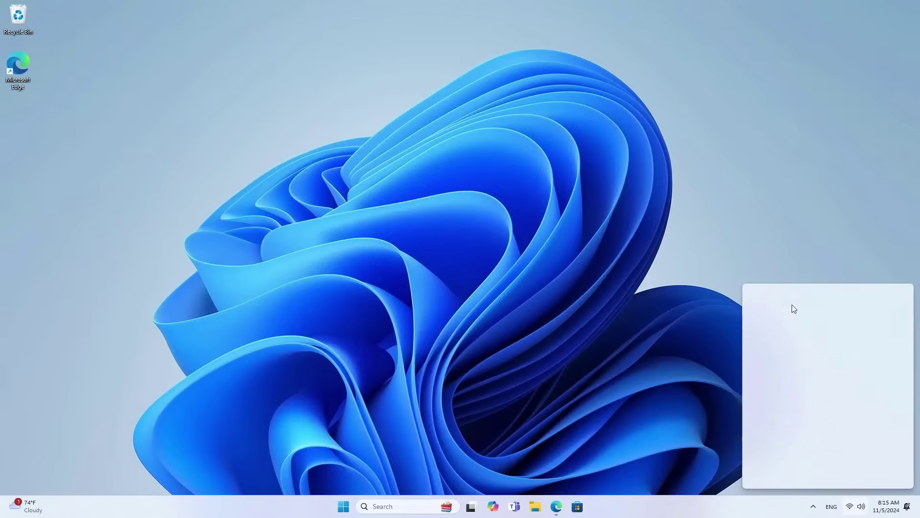
click(790, 373)
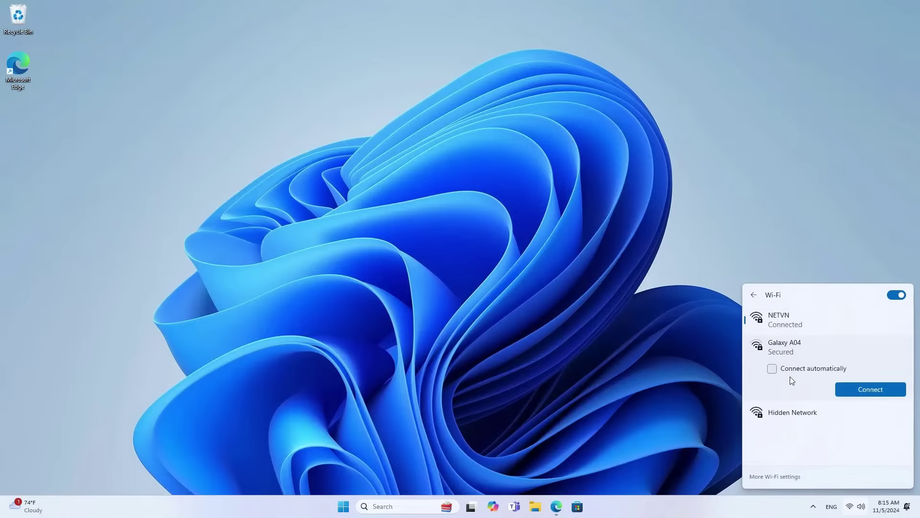
click(853, 388)
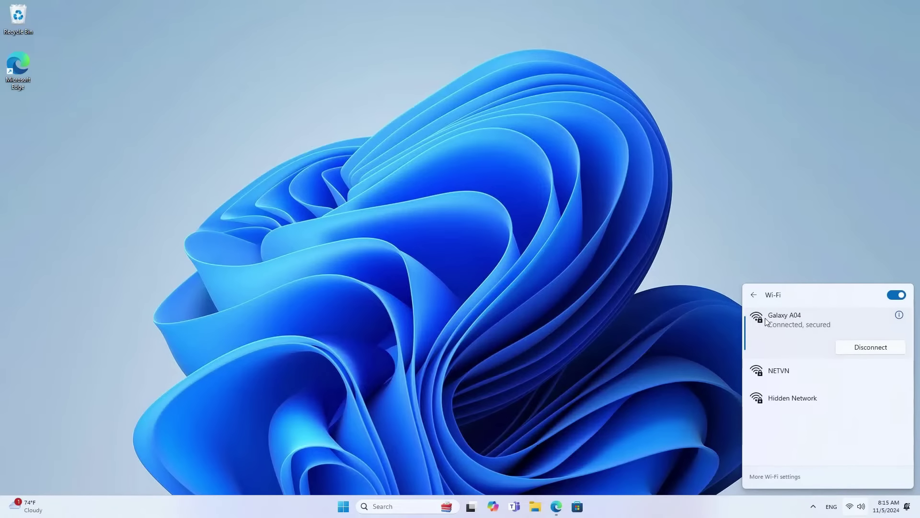
click(496, 334)
click(556, 506)
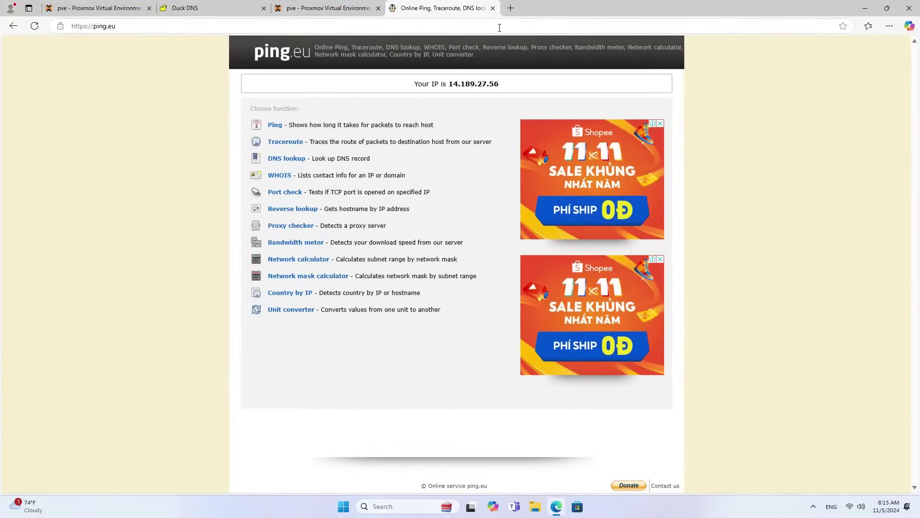
Load ping.eu in another tab and compare the new IP 113.185.46.2 with 14.189.27.56.
click(511, 12)
text(pi)
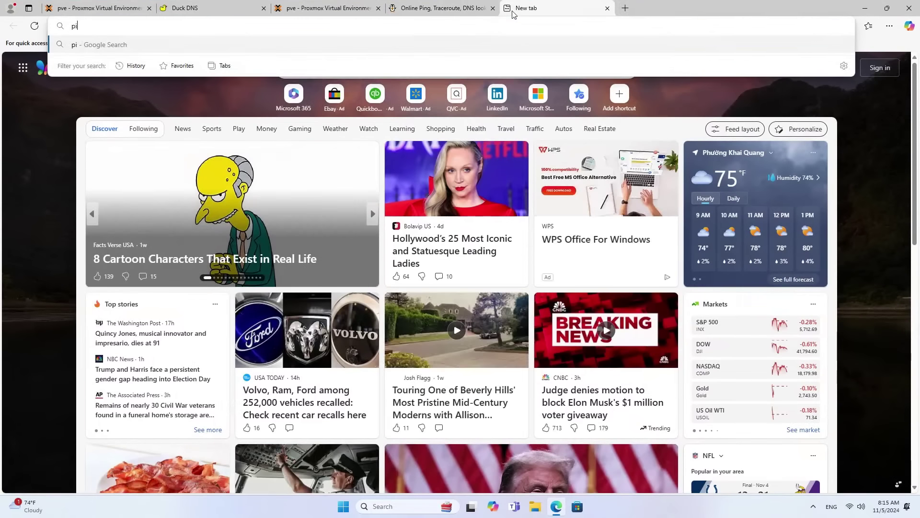
text(ng.eu)
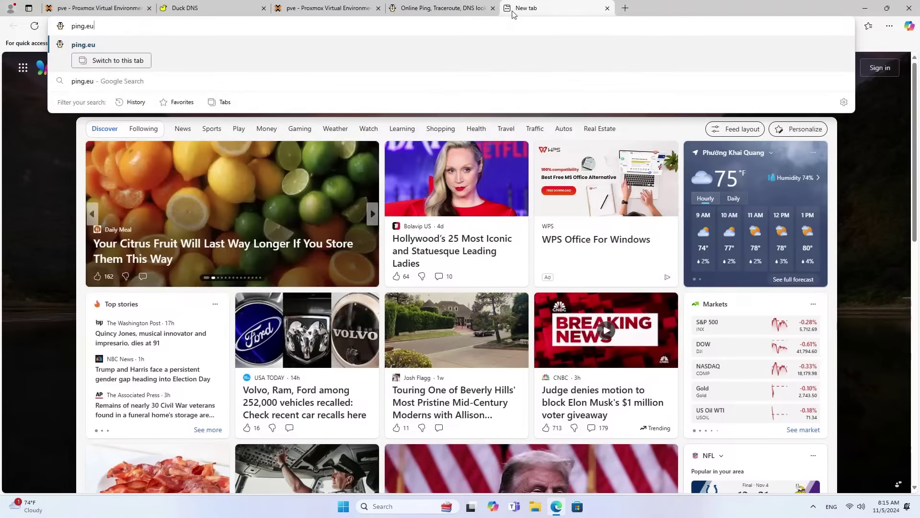
key(Return)
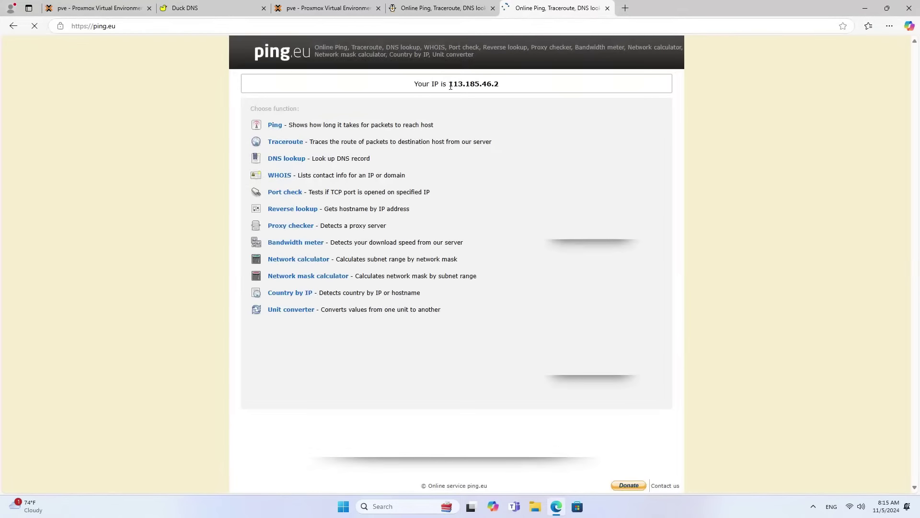
drag(451, 86, 508, 89)
click(455, 8)
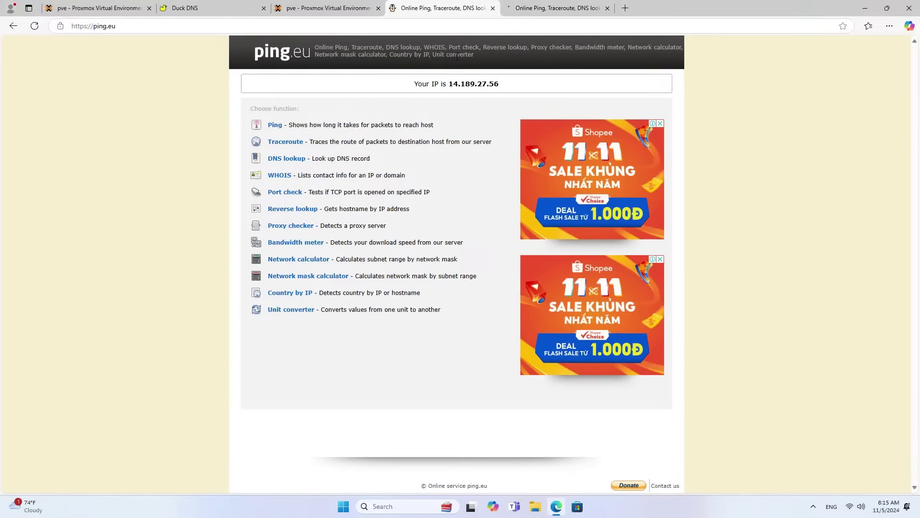
drag(449, 84, 499, 84)
Copy the Proxmox address netvnpve.duckdns.org:8006 and load it in a fresh tab.
click(347, 9)
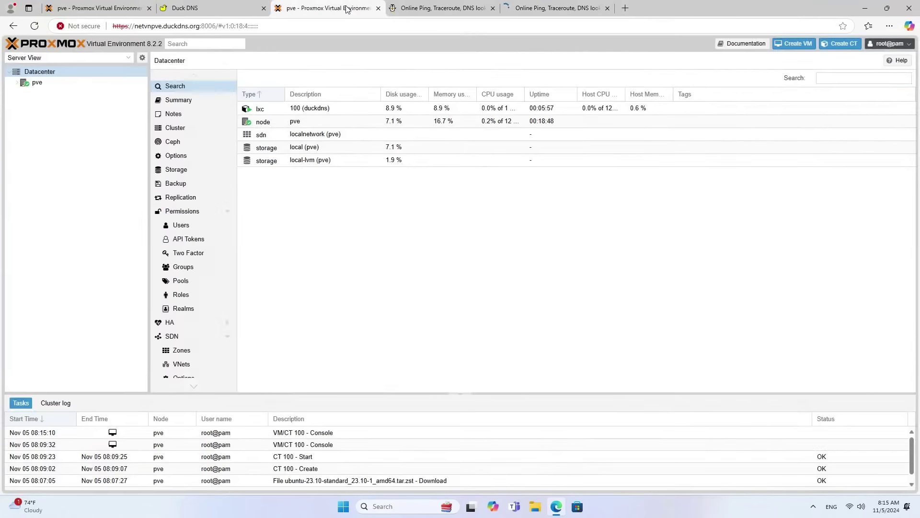
drag(216, 26, 92, 29)
key(ctrl+c)
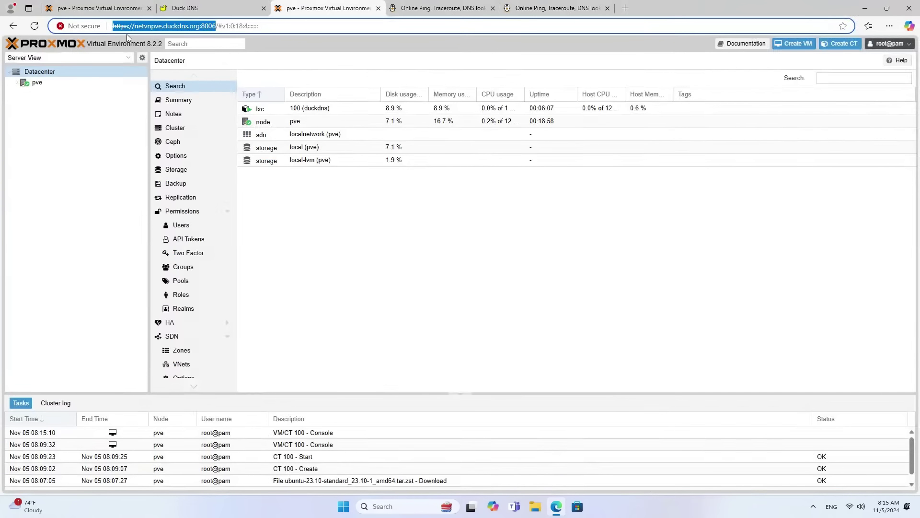
click(625, 8)
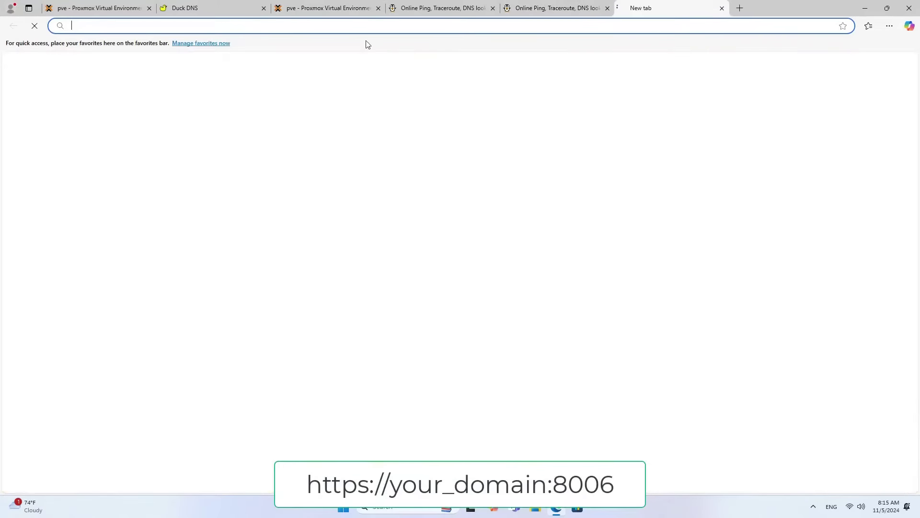
key(ctrl+v)
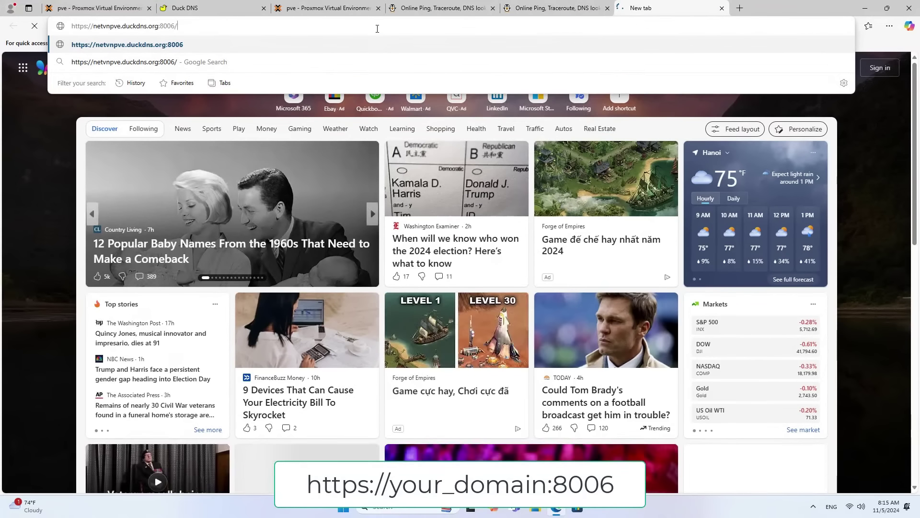
key(Return)
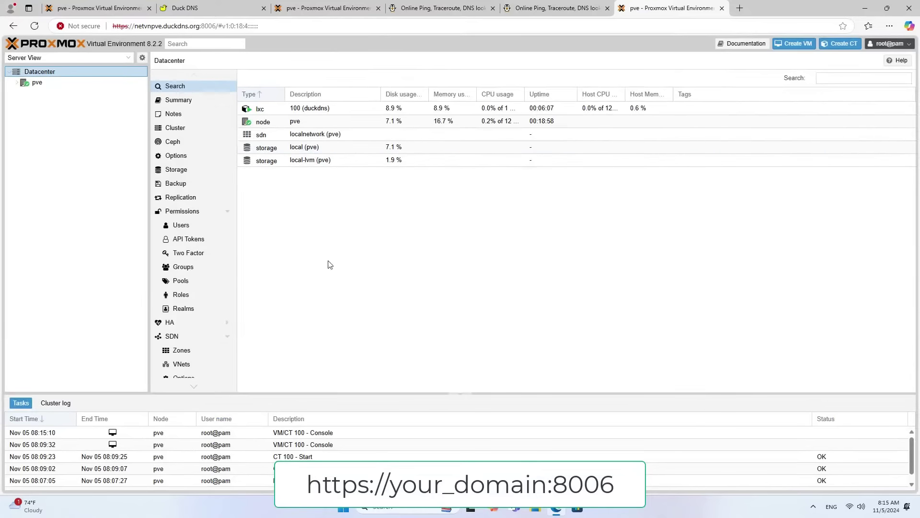
drag(135, 26, 214, 26)
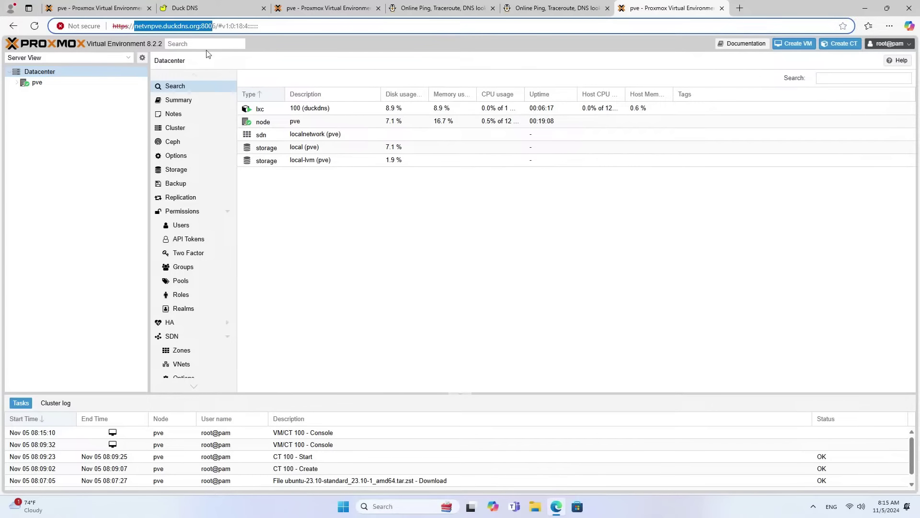
click(328, 234)
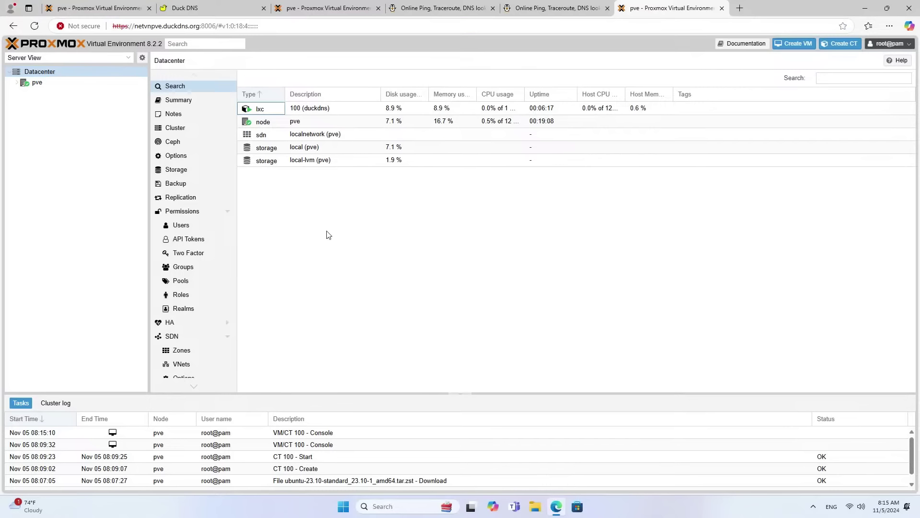
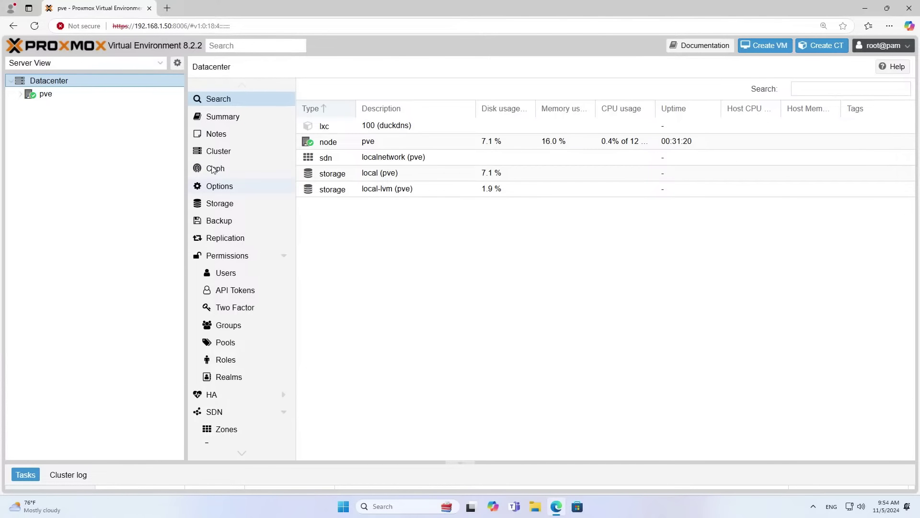
Wipe all data from the 1 TB /dev/sda disk on node pve.
click(46, 94)
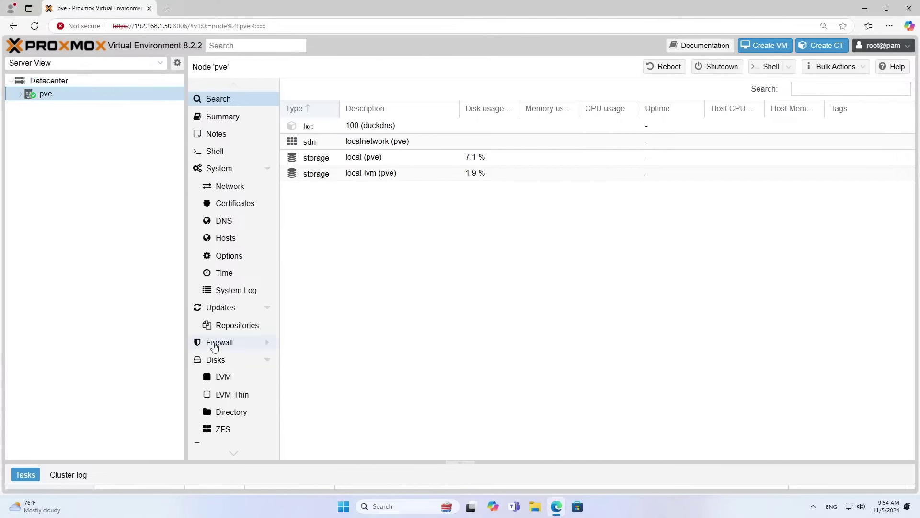
click(216, 360)
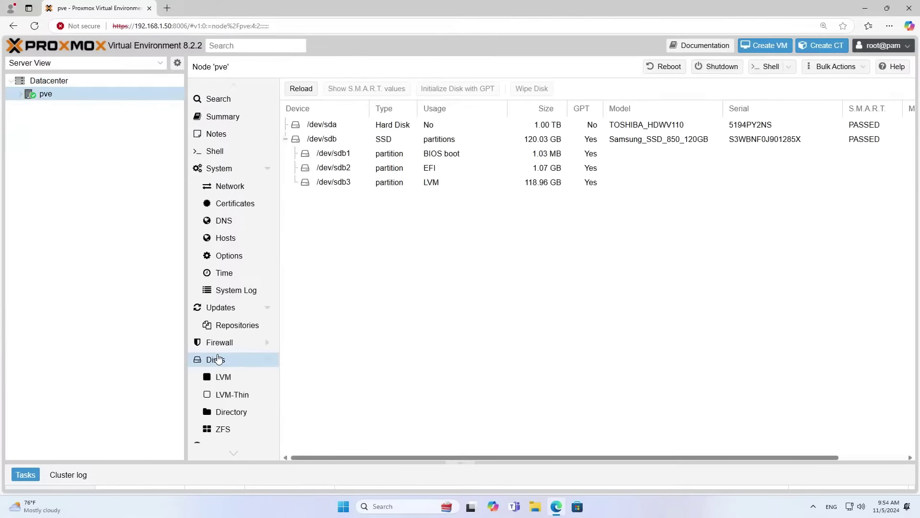
click(448, 125)
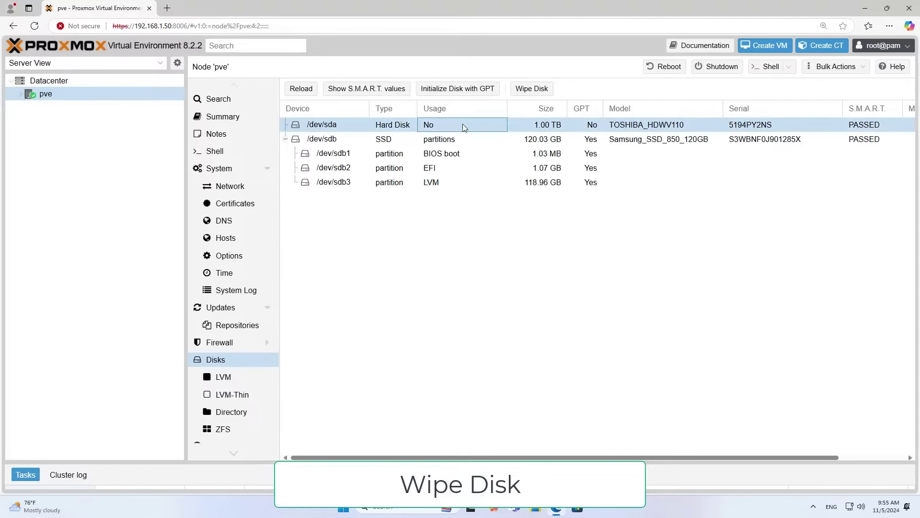
click(531, 89)
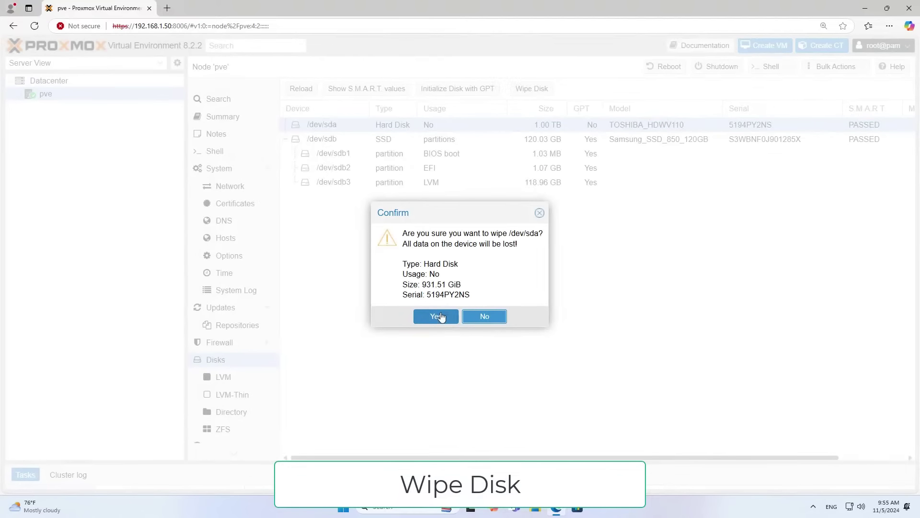
click(437, 317)
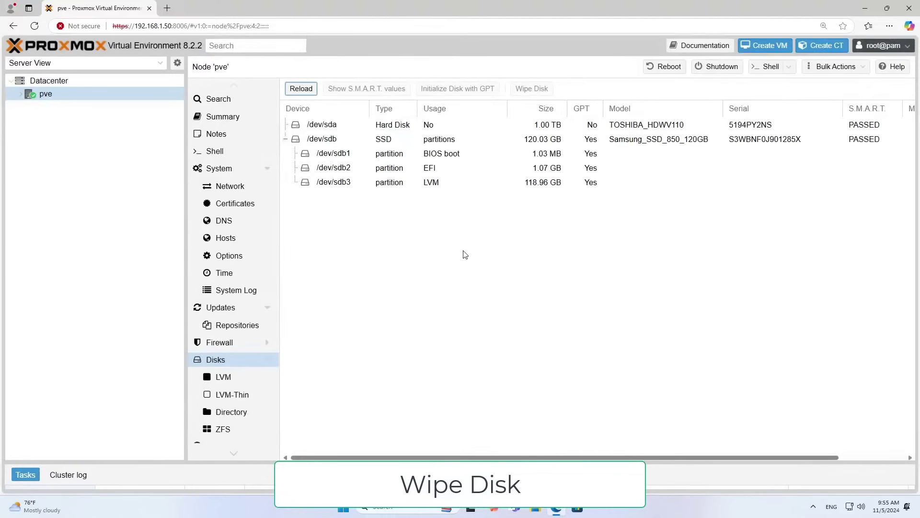
Initialize /dev/sda with a GPT partition table and confirm it shows GPT: Yes.
click(474, 125)
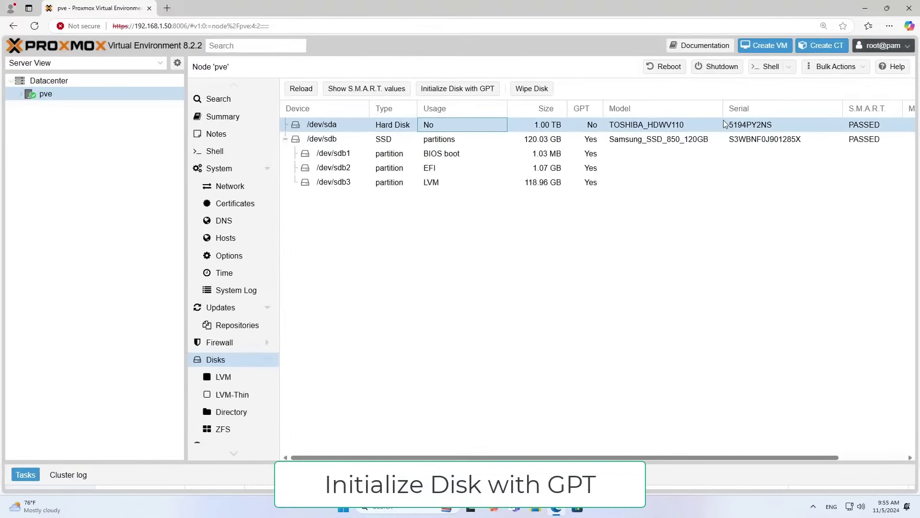
click(456, 89)
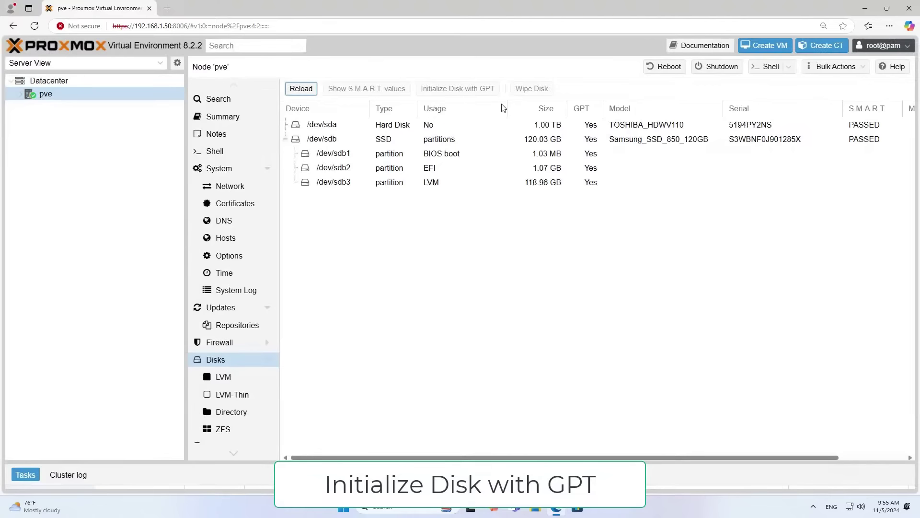
click(590, 125)
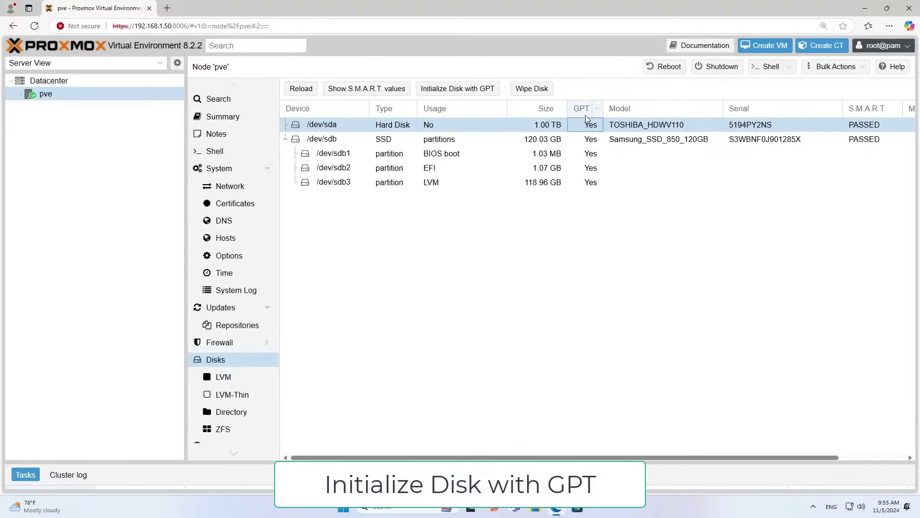
click(233, 379)
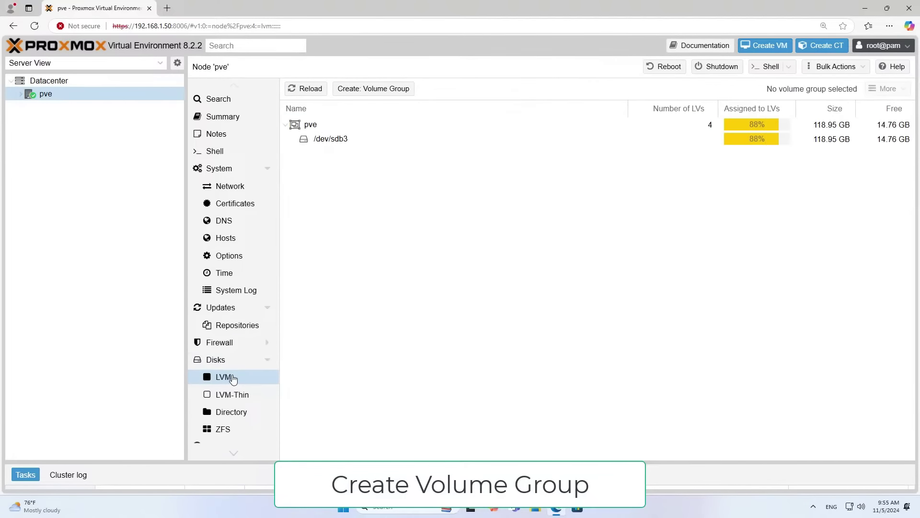
Create LVM volume group HDD1TB on /dev/sda with Add Storage enabled.
click(361, 90)
click(528, 246)
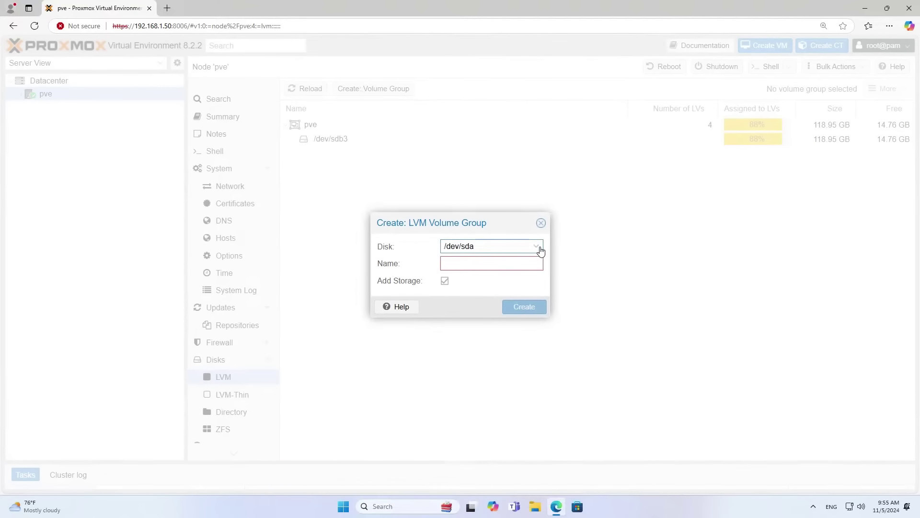
click(540, 248)
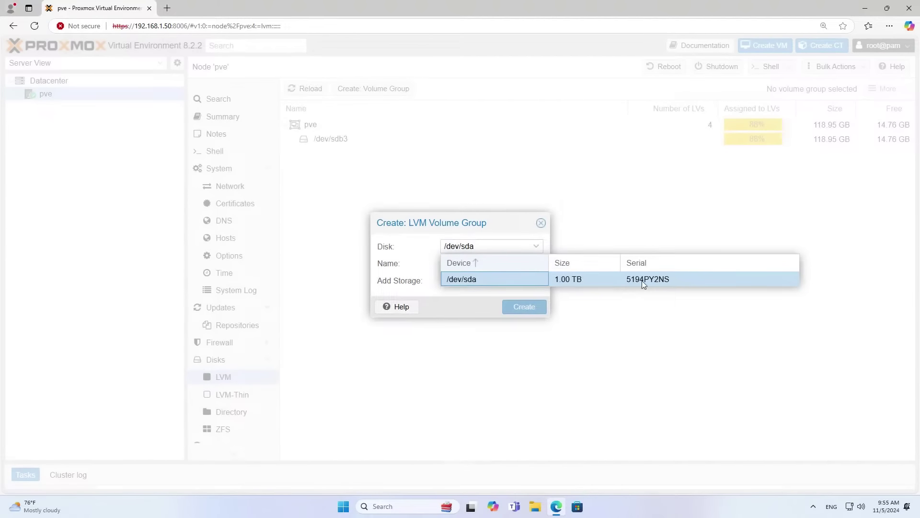
click(642, 280)
click(525, 263)
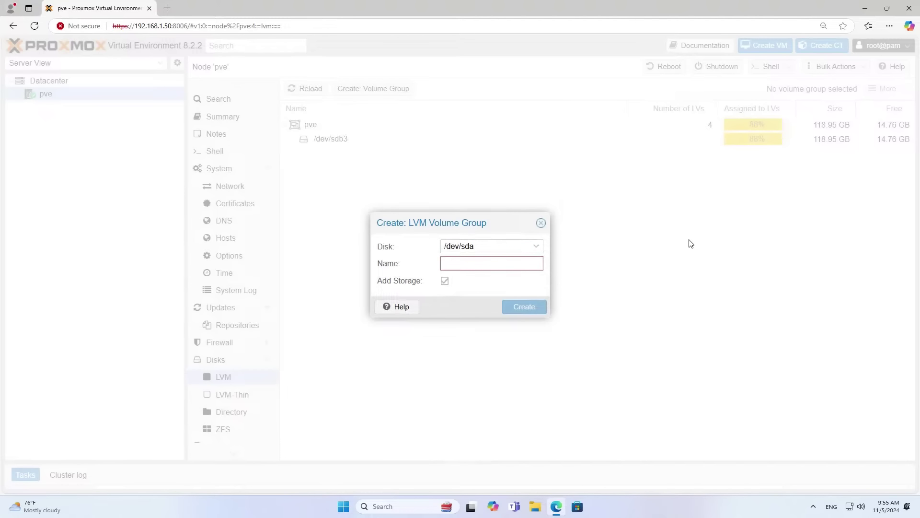
text(HDD1TB)
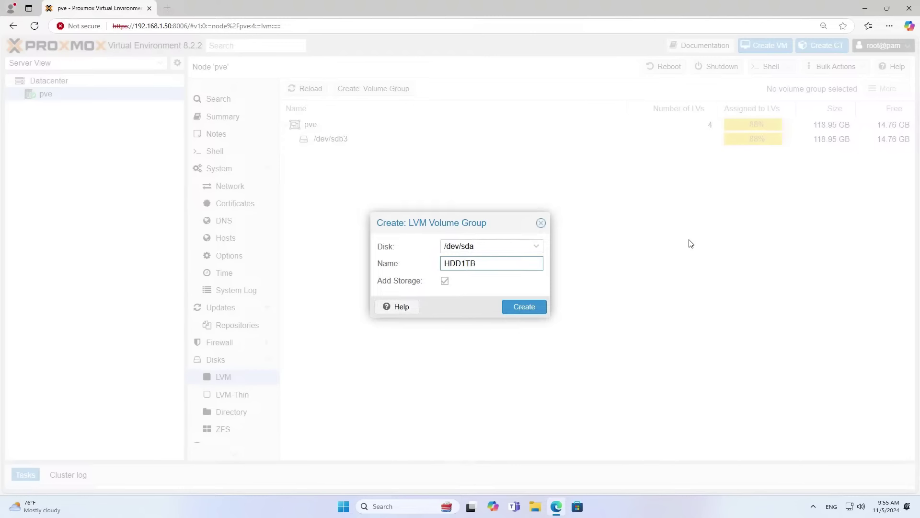
click(526, 307)
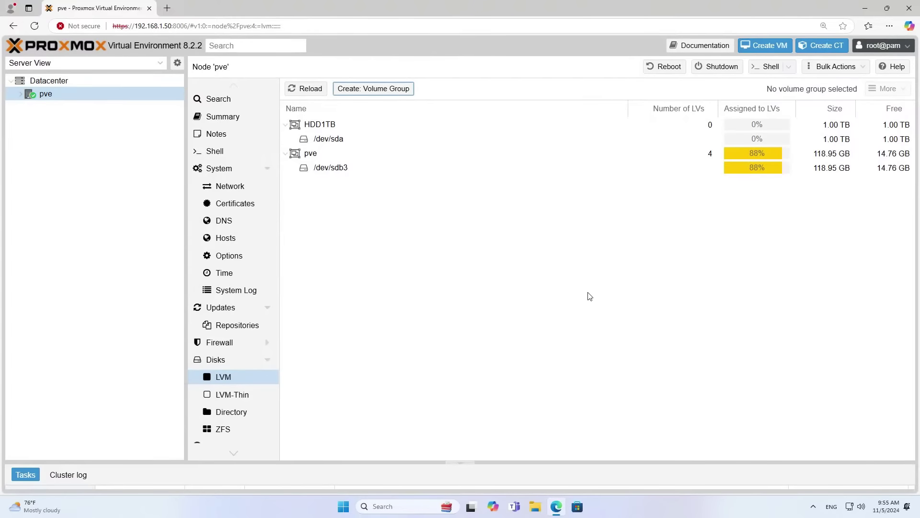
Inspect HDD1TB and its /dev/sda member, then view the local storage summary.
click(513, 125)
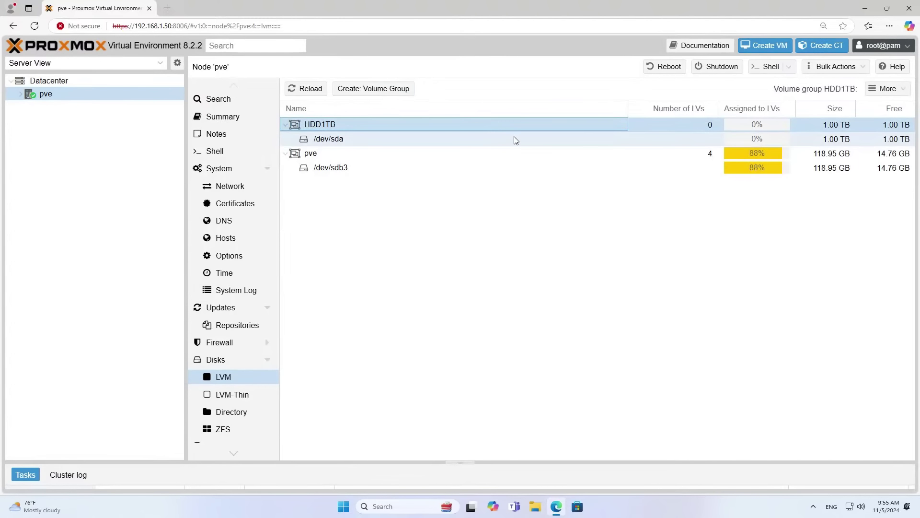
click(516, 139)
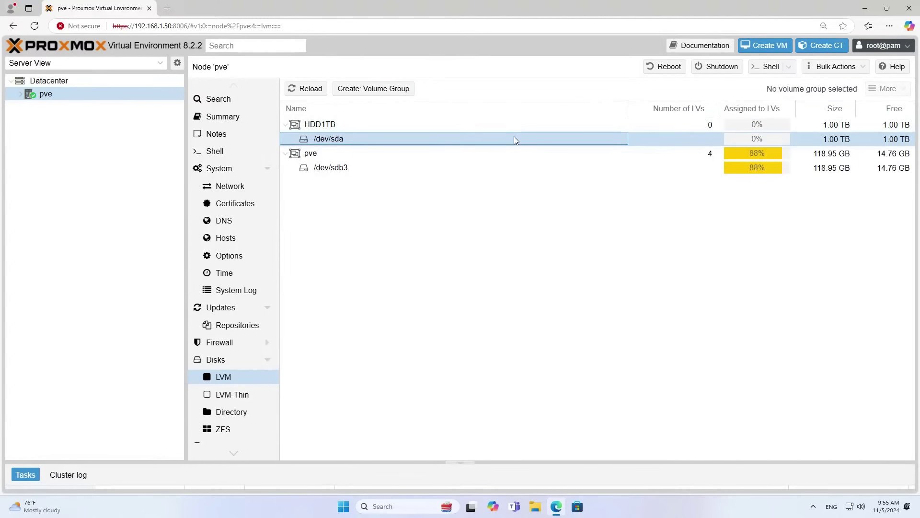
click(20, 93)
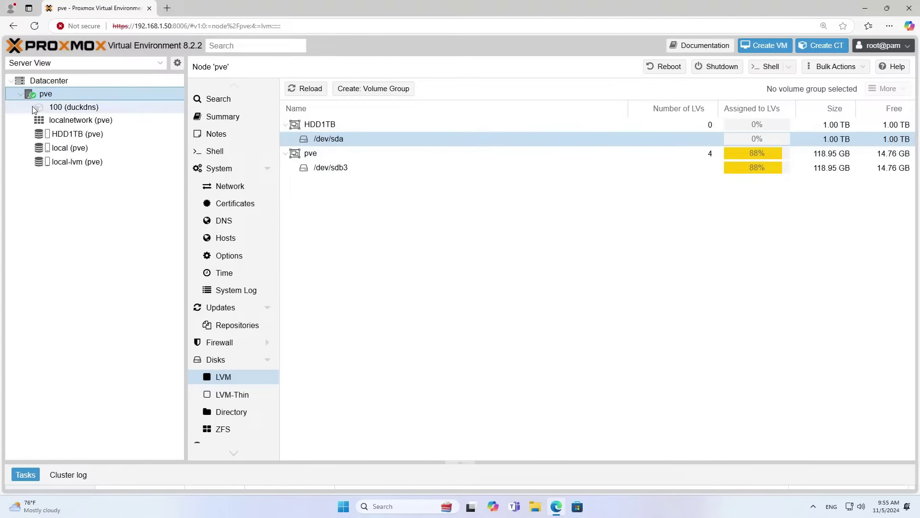
click(50, 149)
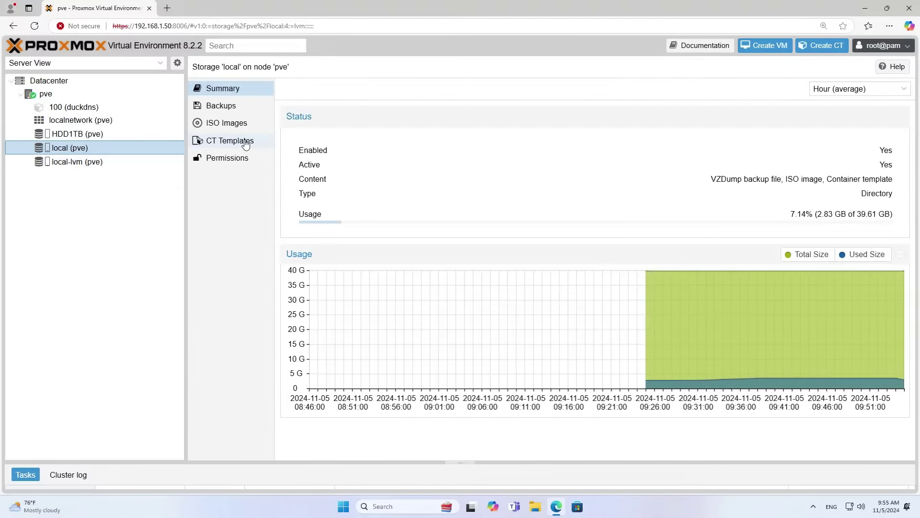
Check local CT Templates, then run pveam update in the pve shell until 'update successful'.
click(245, 143)
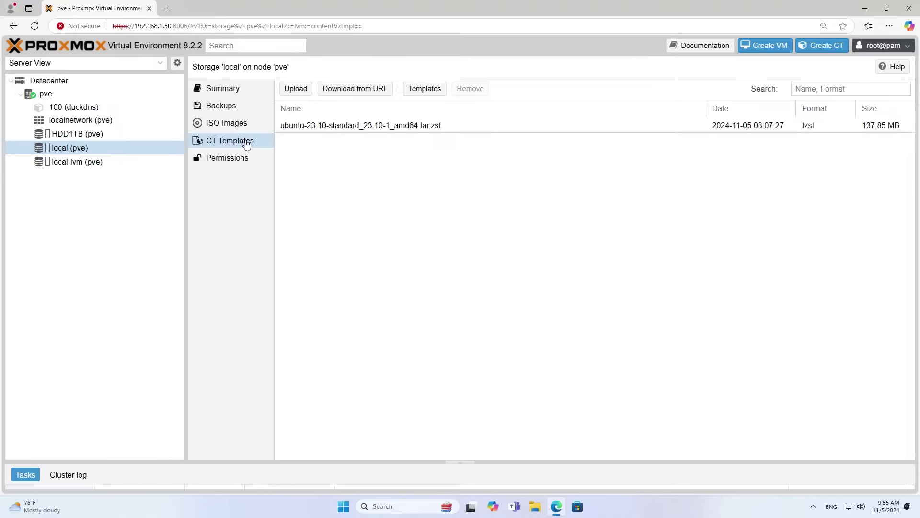
click(75, 99)
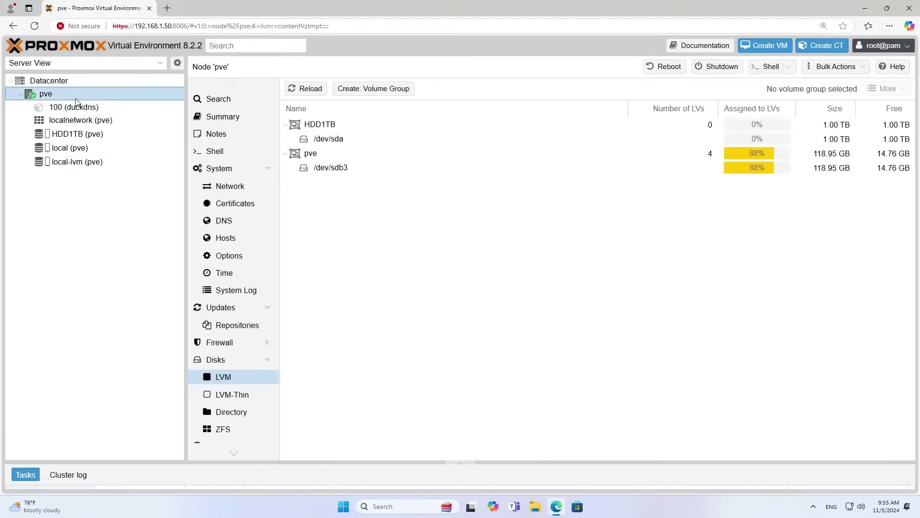
click(211, 152)
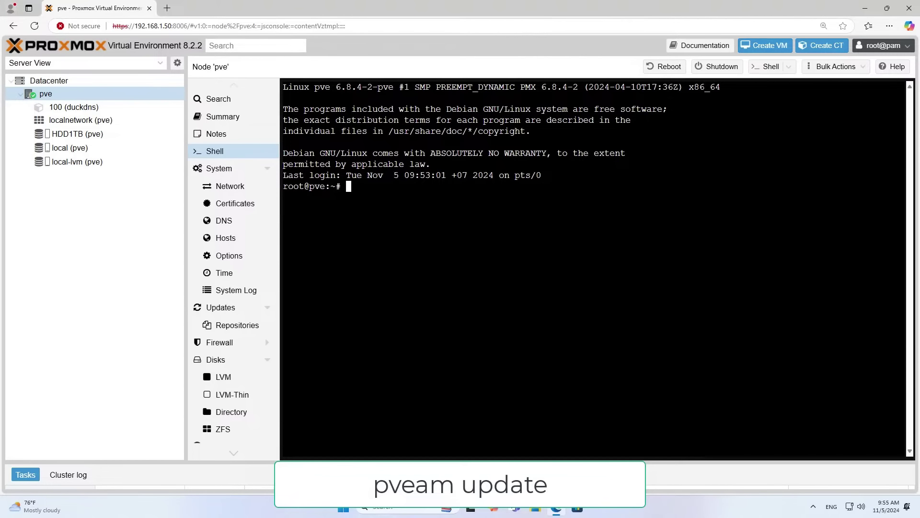
text(pveam update)
key(Return)
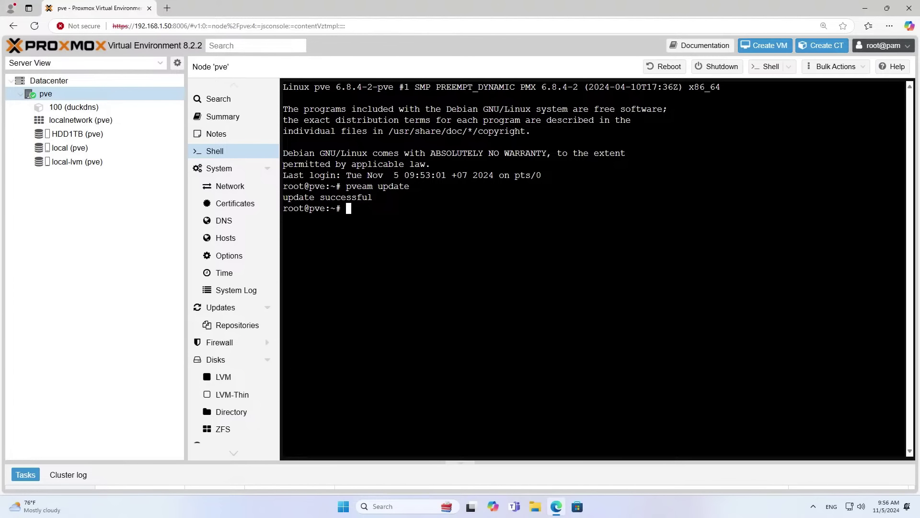
drag(378, 197, 282, 203)
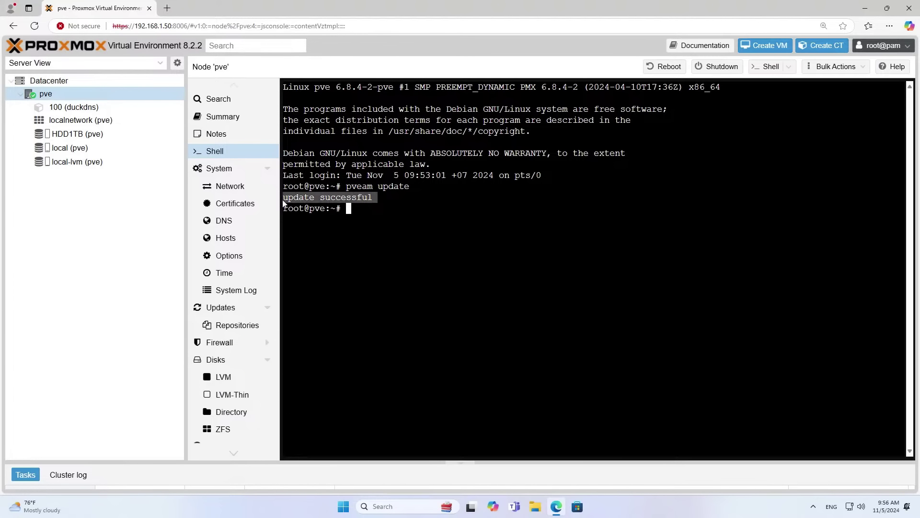
click(57, 230)
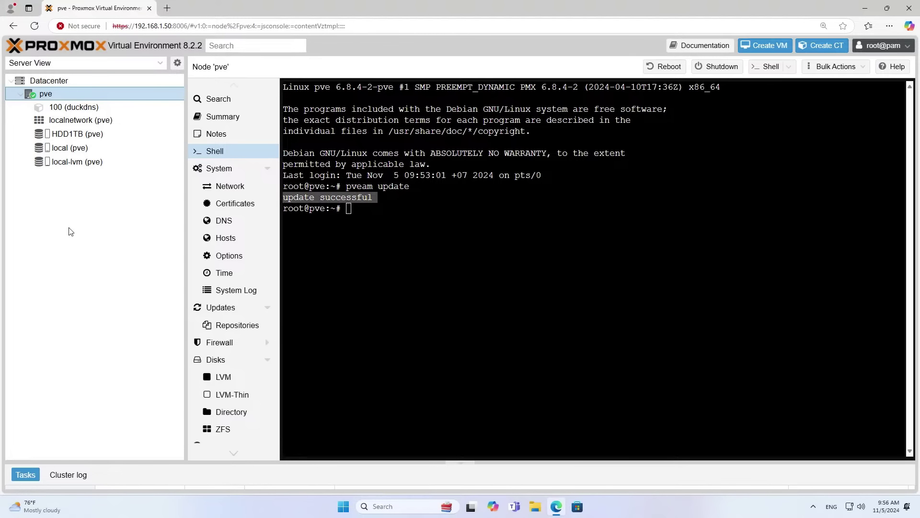
Search the template catalogue for 'file' and download the TurnKey File Server template.
click(70, 148)
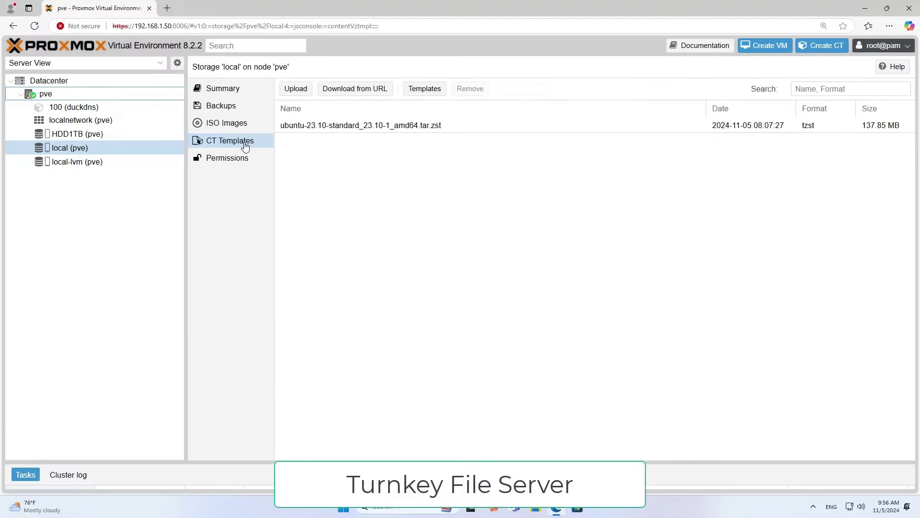
click(428, 91)
click(629, 115)
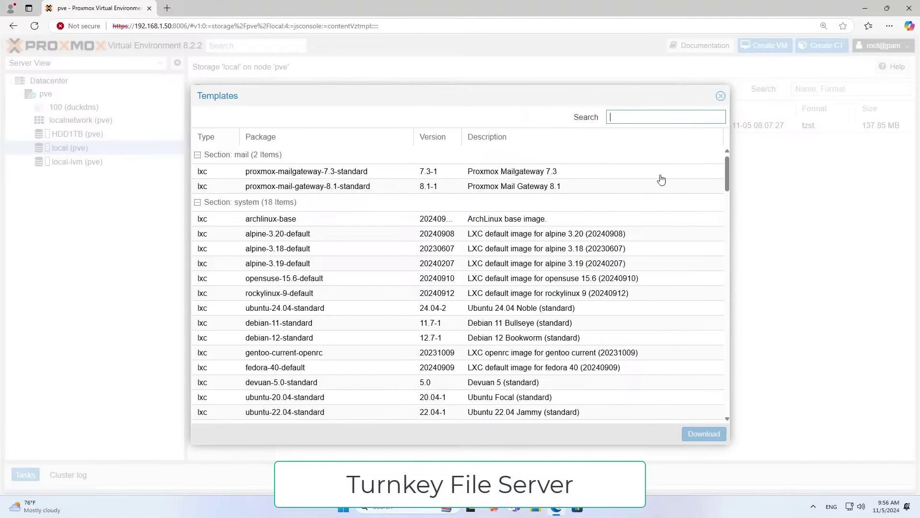
text(file ser)
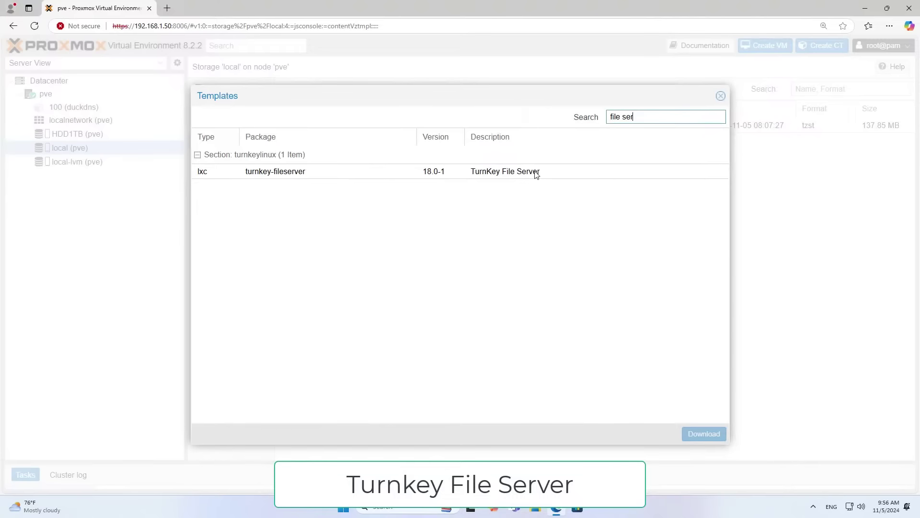
click(491, 173)
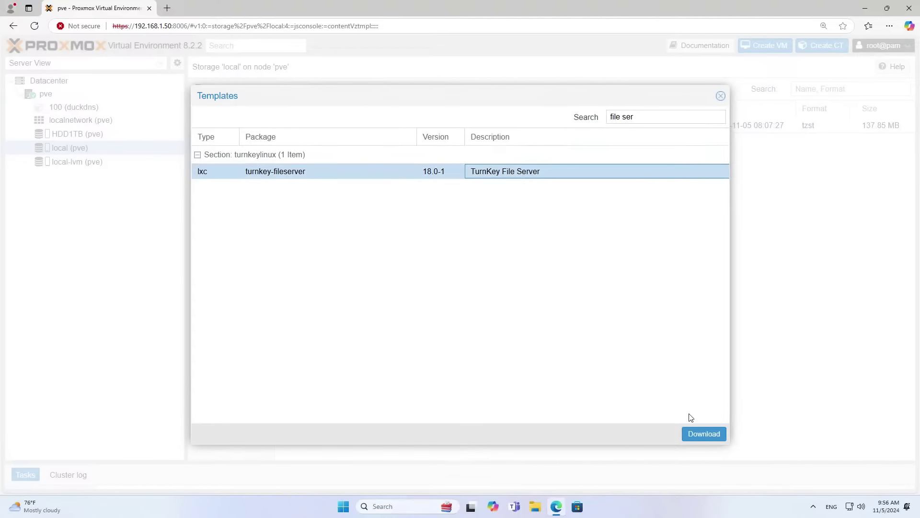
click(704, 434)
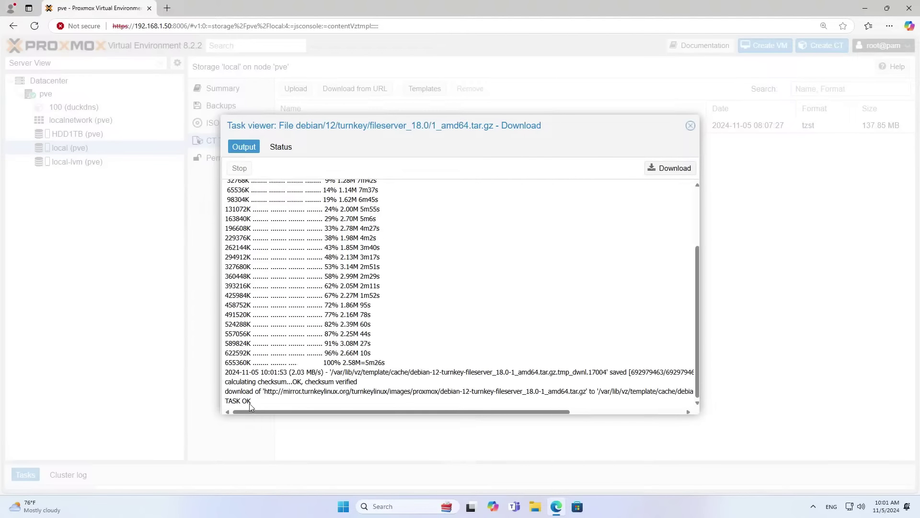
Verify the download ended TASK OK and select debian-12-turnkey-fileserver_18.0-1_amd64.tar.gz.
drag(252, 402, 228, 401)
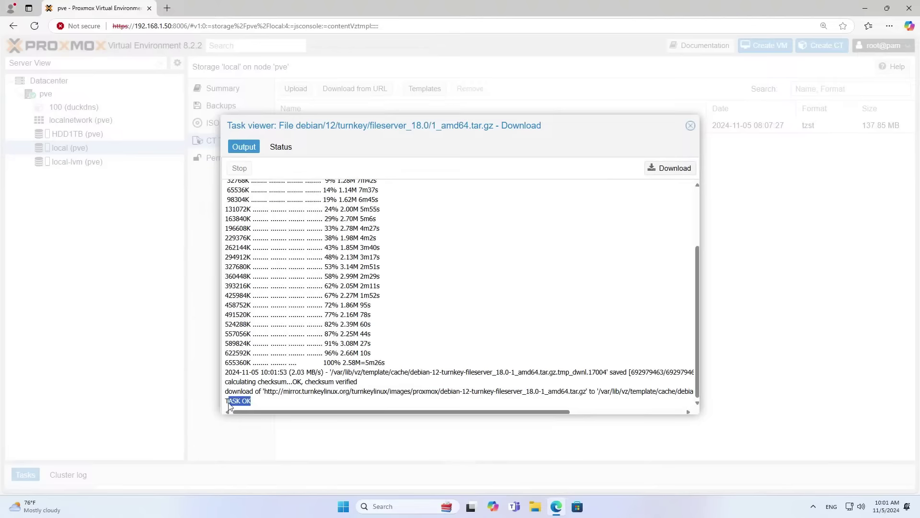
click(276, 151)
click(389, 188)
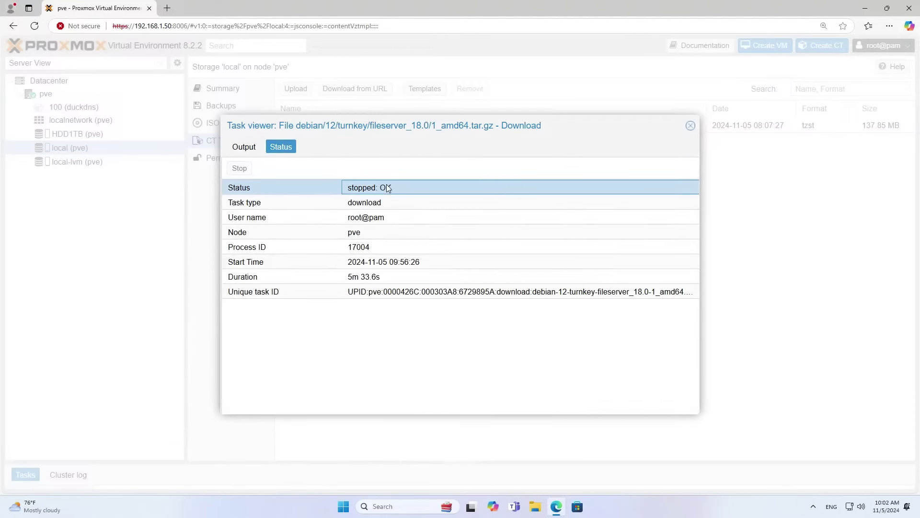
click(690, 125)
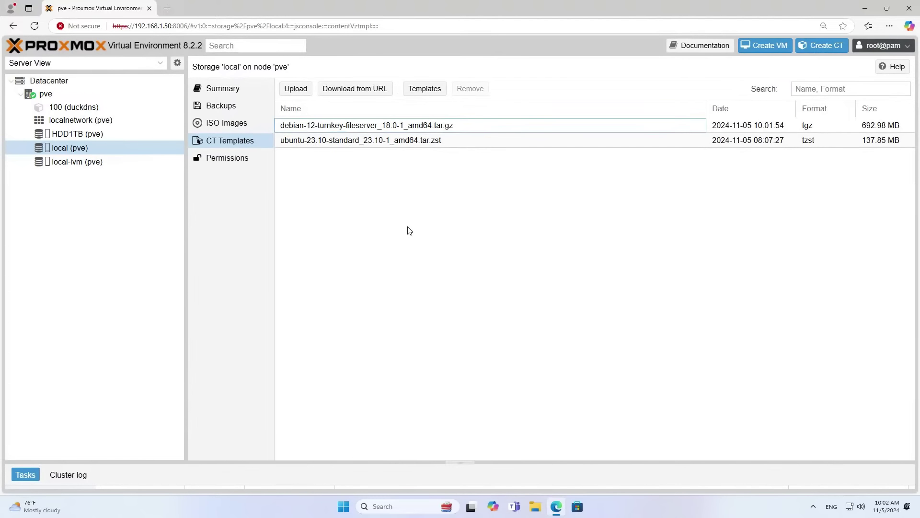
click(357, 126)
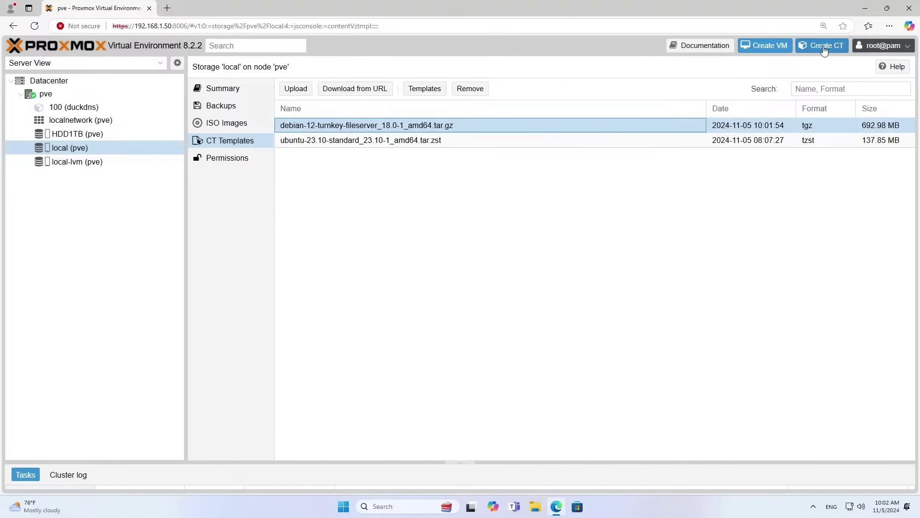
Start a new container with hostname FileServer and a root password.
click(824, 48)
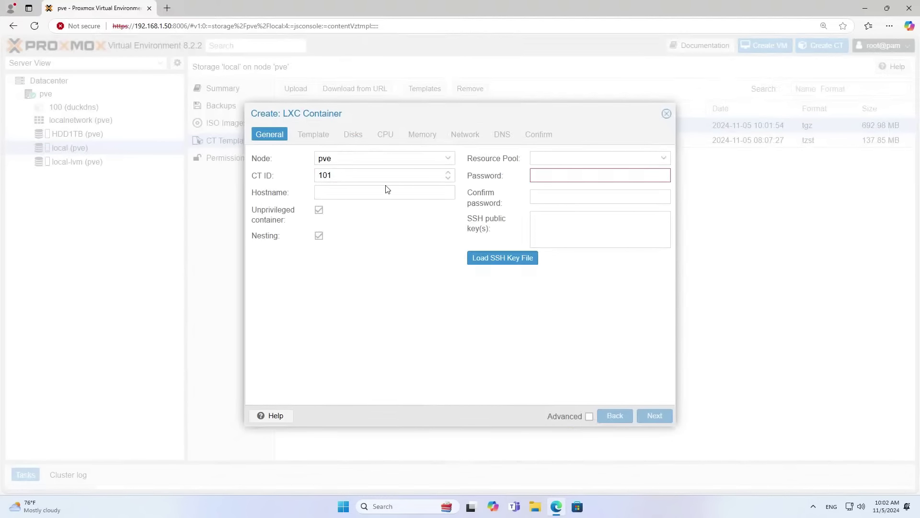
click(387, 191)
text(FileServer)
click(538, 176)
text(*****)
click(557, 197)
text(*)
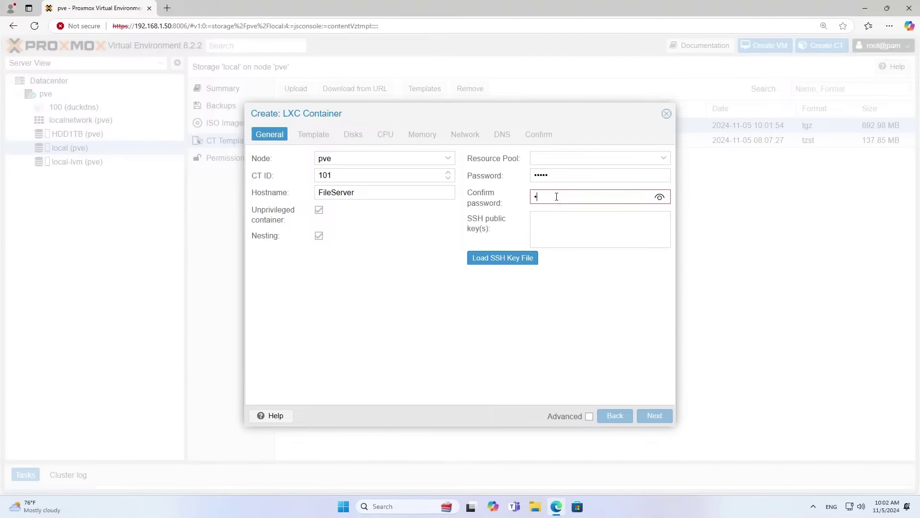
text(****)
click(659, 199)
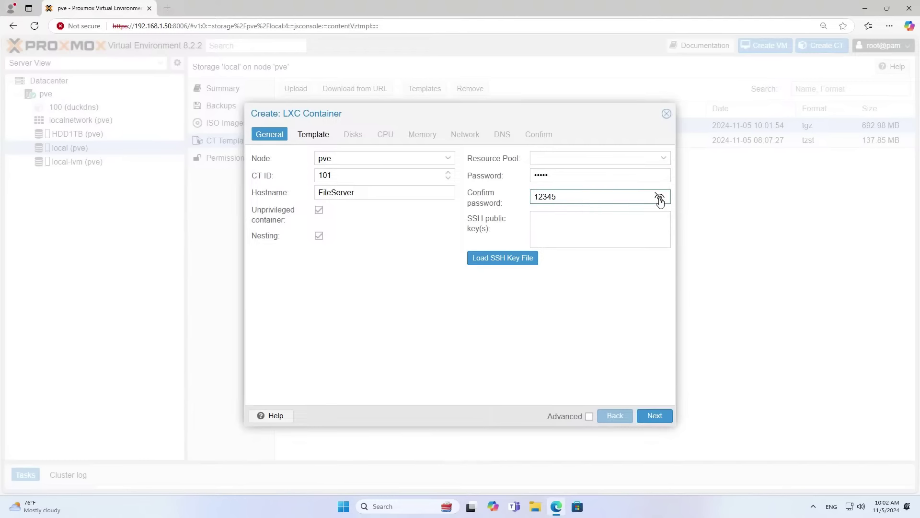
double_click(397, 195)
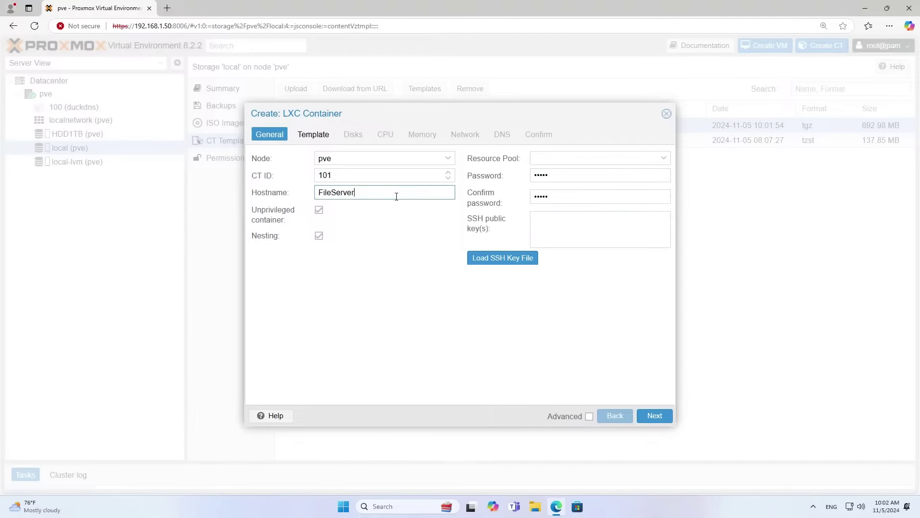
click(640, 419)
Choose the debian turnkey fileserver template and an 800 GiB root disk on HDD1TB.
click(449, 177)
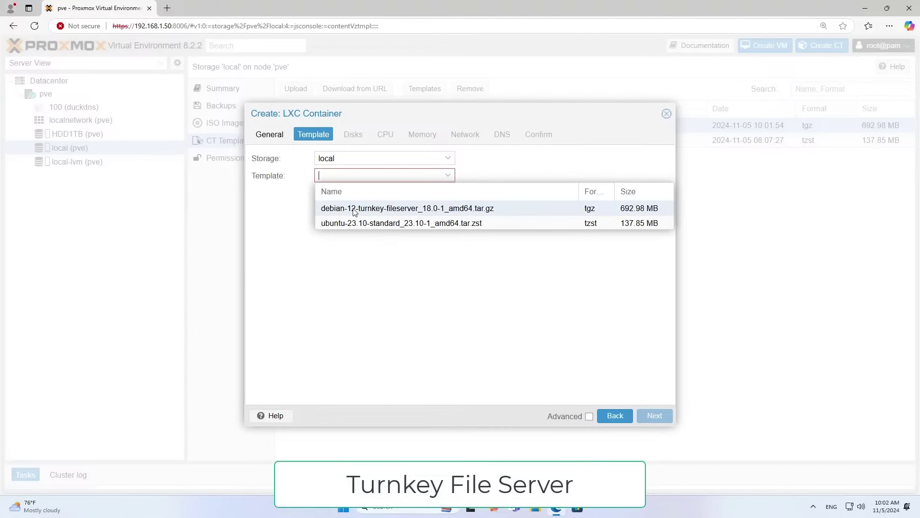
click(420, 211)
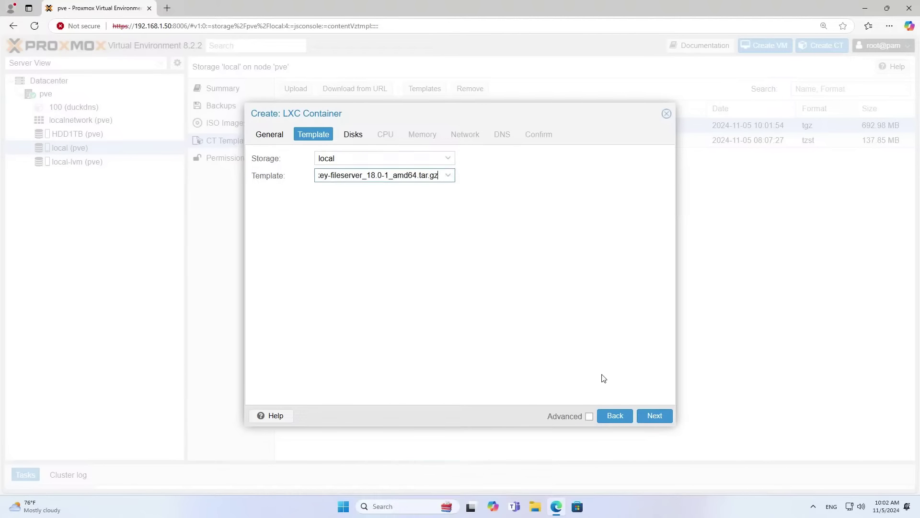
click(655, 416)
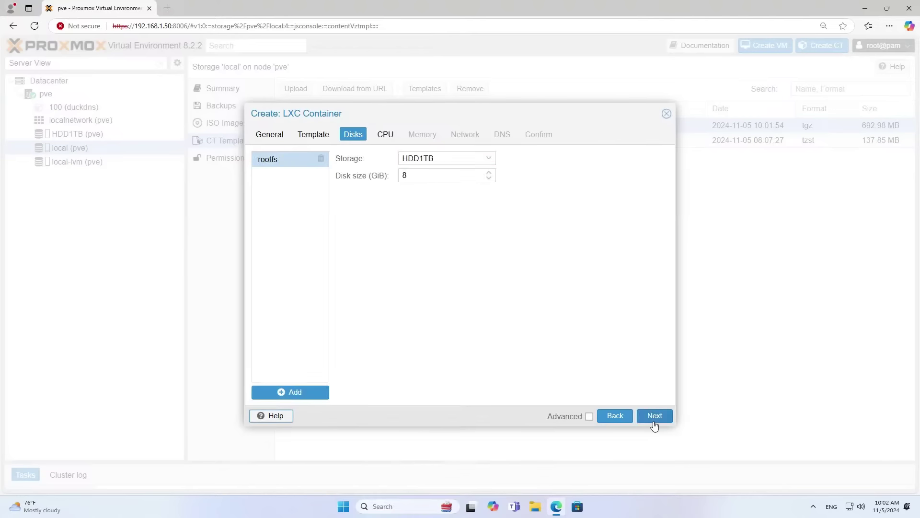
click(452, 178)
drag(452, 179, 397, 177)
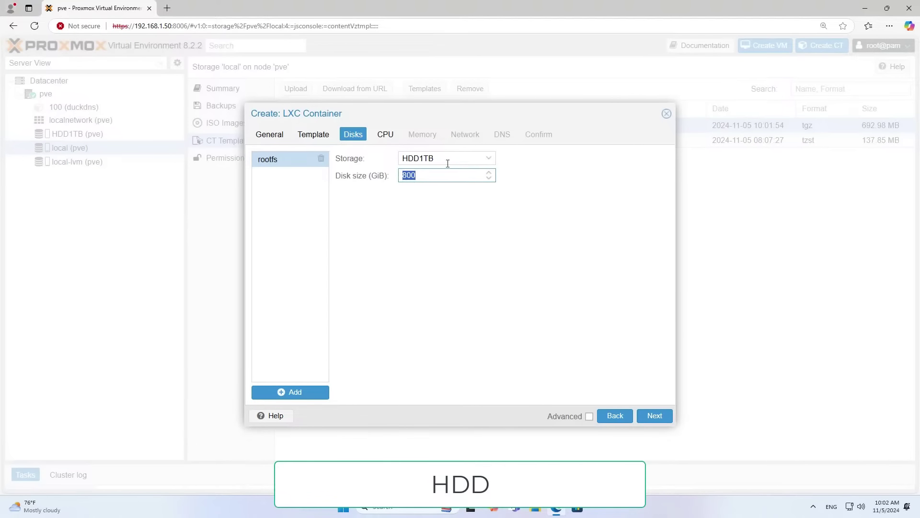
click(488, 157)
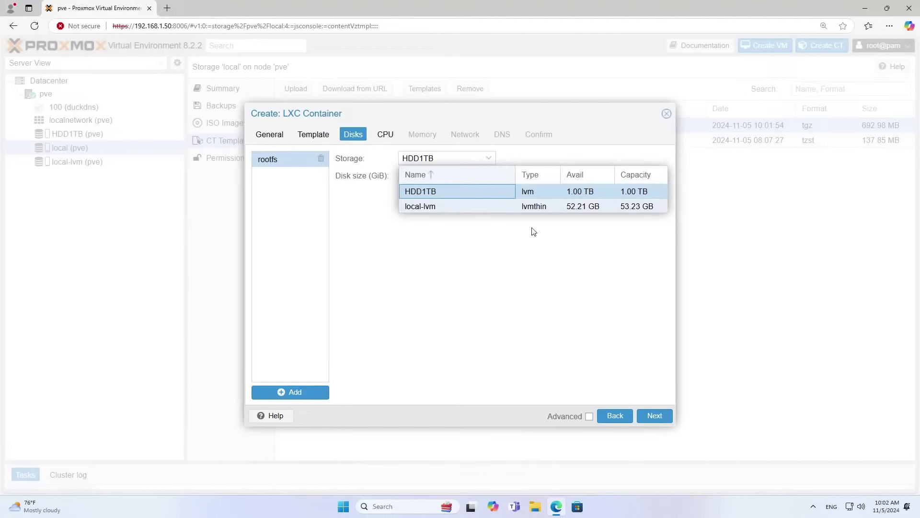
click(507, 259)
Keep default CPU and memory, and set IPv4 192.168.1.52/24 with gateway 192.168.1.1.
click(655, 416)
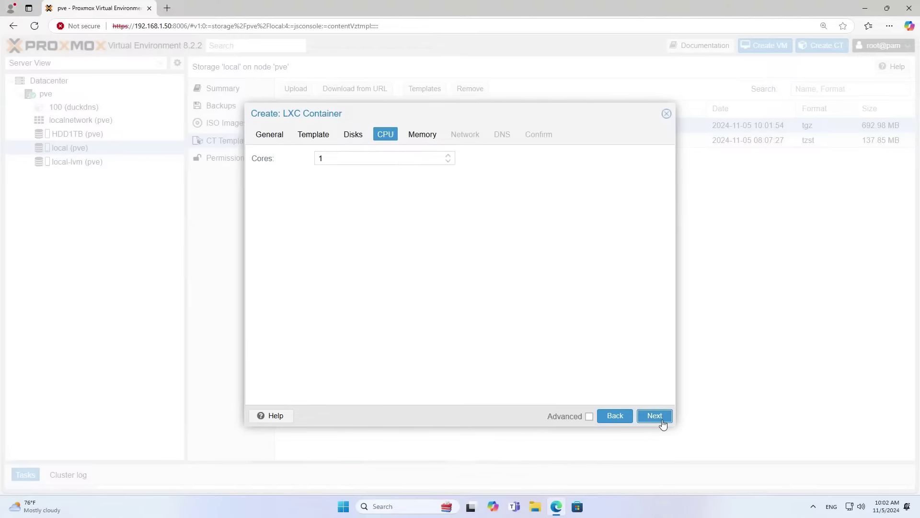
click(655, 416)
click(655, 416)
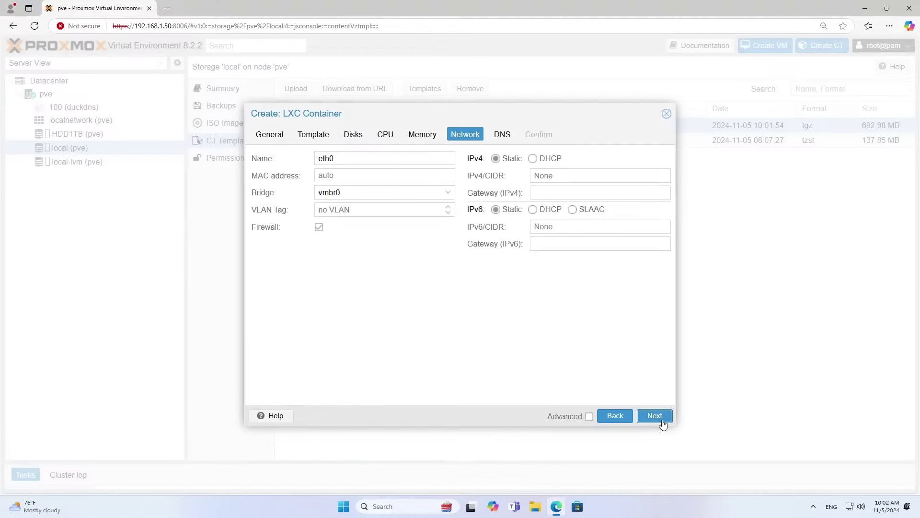
click(561, 177)
text(192.168.1.52/24)
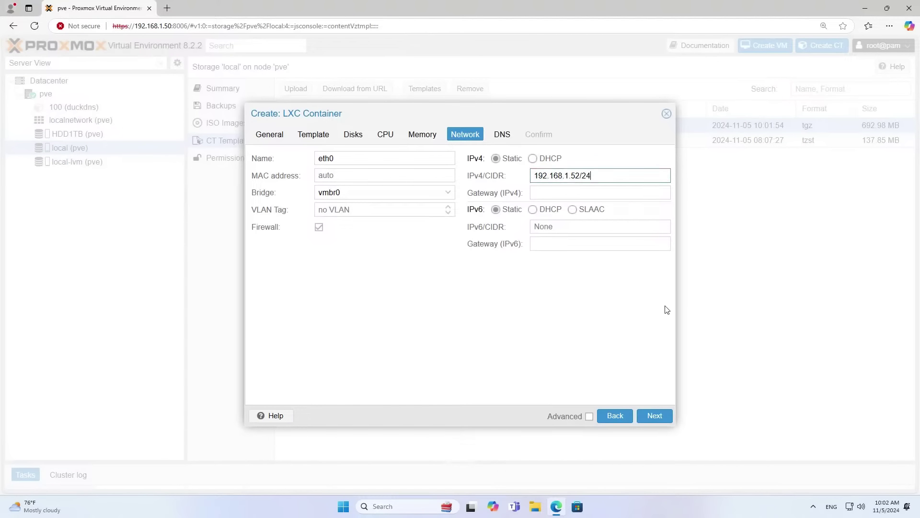
key(Tab)
text(192.168.1.1)
click(627, 179)
drag(627, 179, 477, 171)
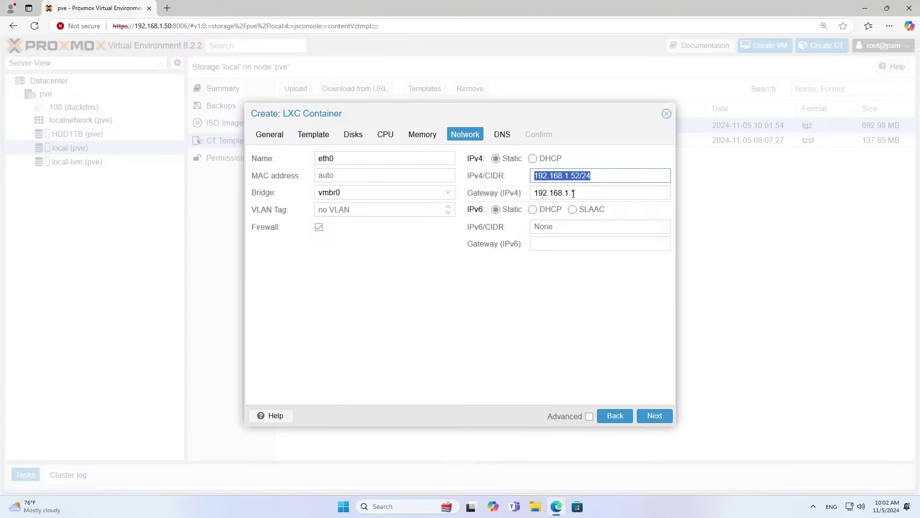
drag(578, 193, 486, 194)
Enter DNS values 8.8.8.8 and 1.1.1.1, then confirm and create the container.
click(644, 418)
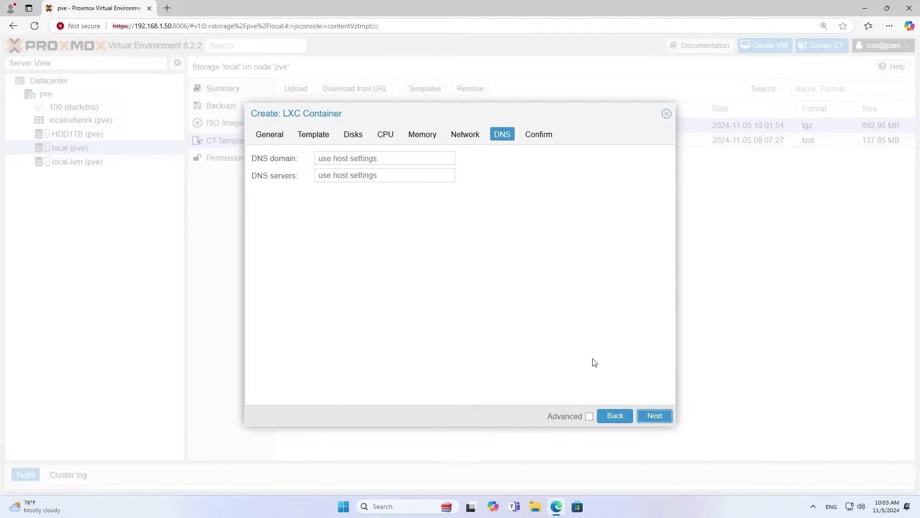
click(406, 160)
text(8.8.8.8)
key(Tab)
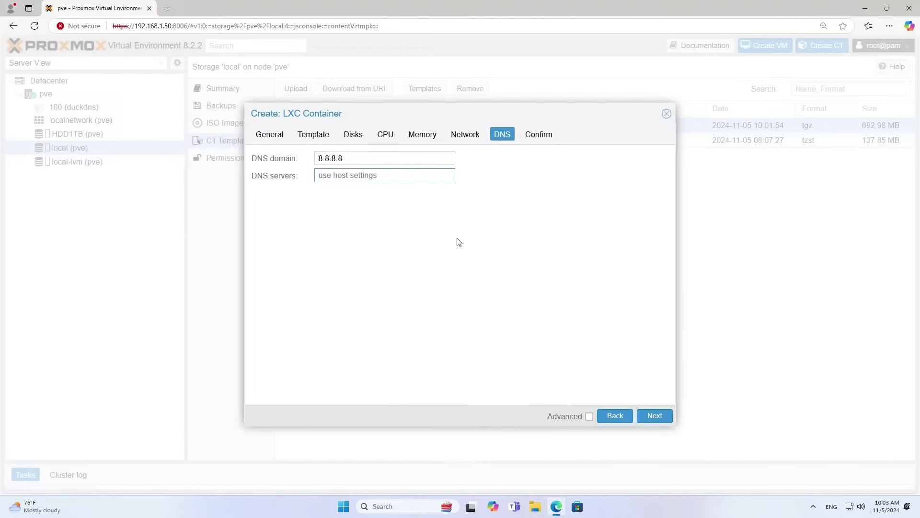
text(1.1.1.1)
click(385, 164)
click(388, 180)
click(648, 416)
click(654, 415)
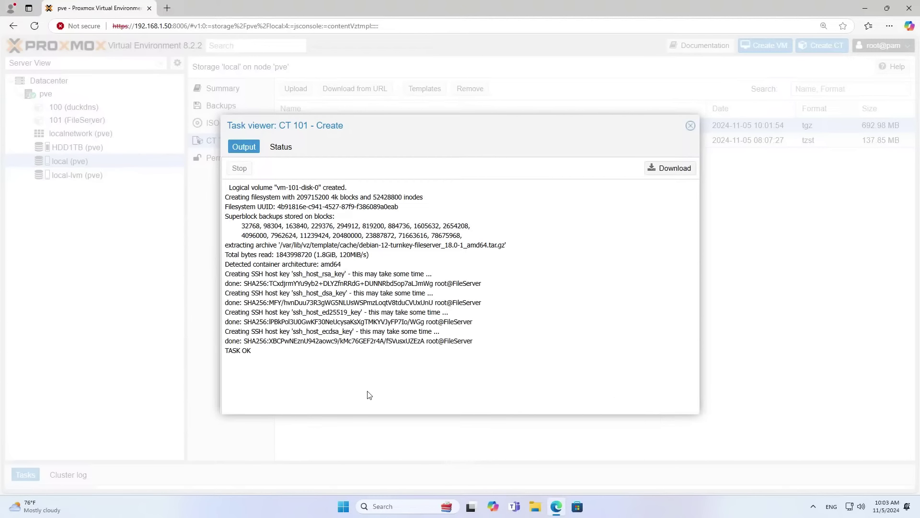
Review the creation task's TASK OK log and status, then close the task viewer.
triple_click(228, 351)
right_click(227, 351)
click(281, 147)
click(386, 187)
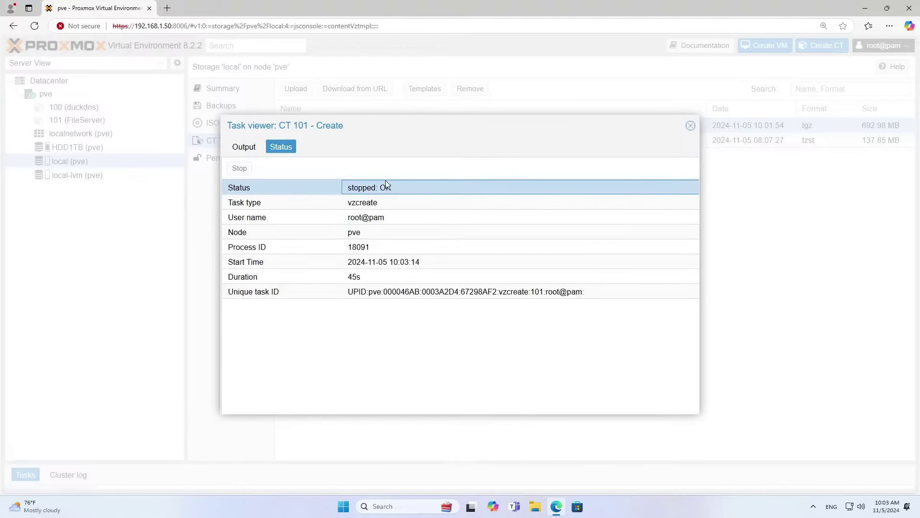
click(693, 127)
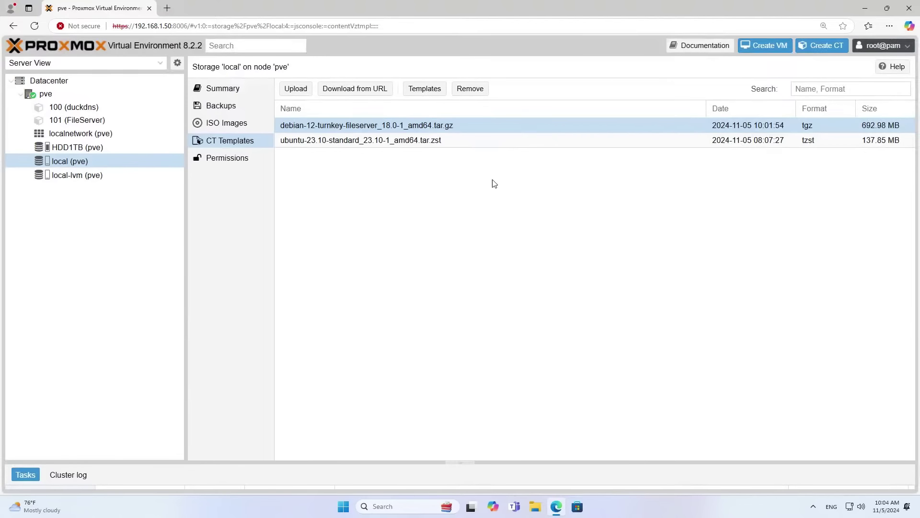
Open container 101 (FileServer)'s console and start the container.
click(98, 120)
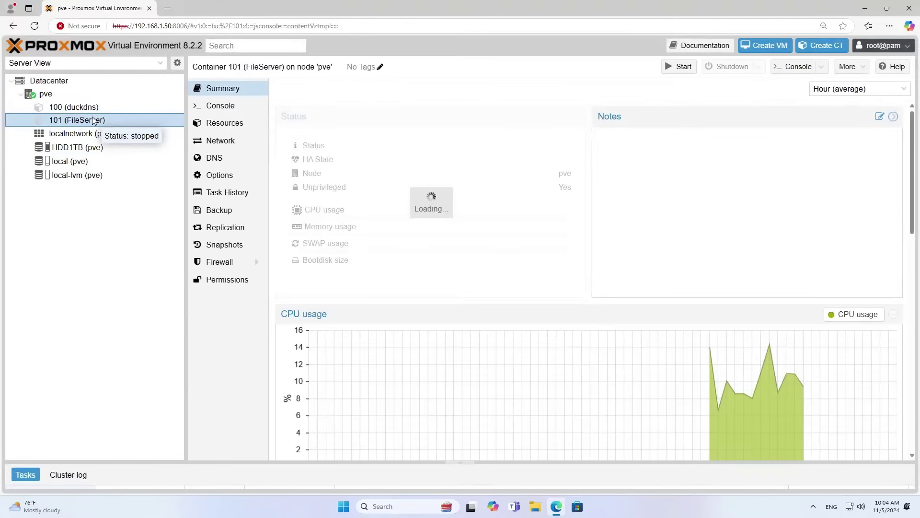
click(216, 106)
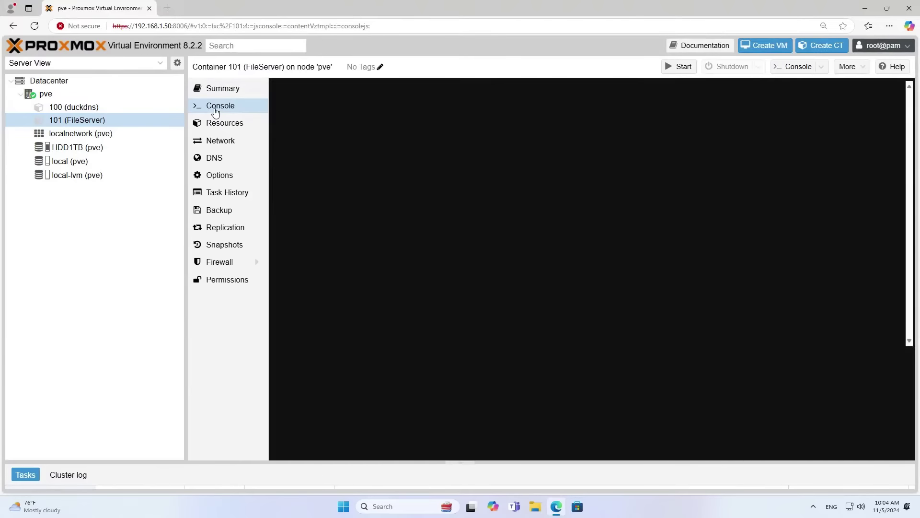
click(686, 67)
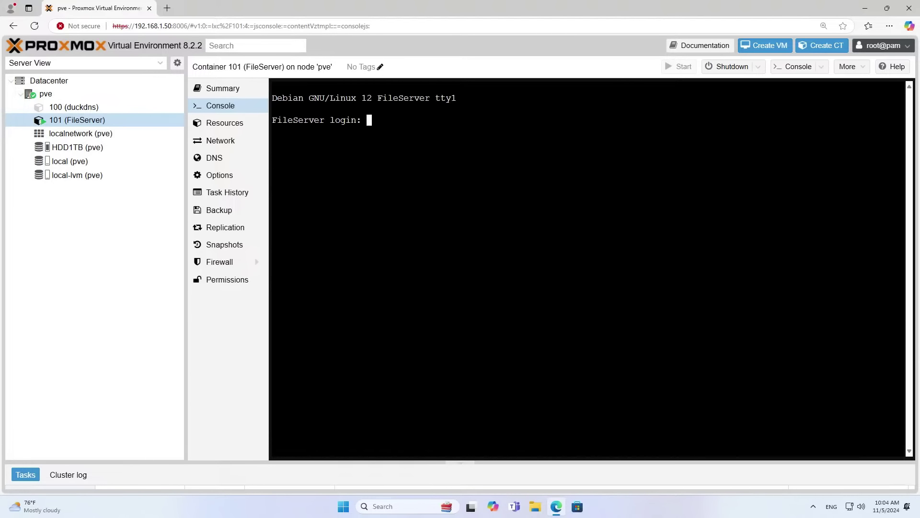
Log in to the console as root and set the Samba root password.
text(root)
key(Return)
key(Return)
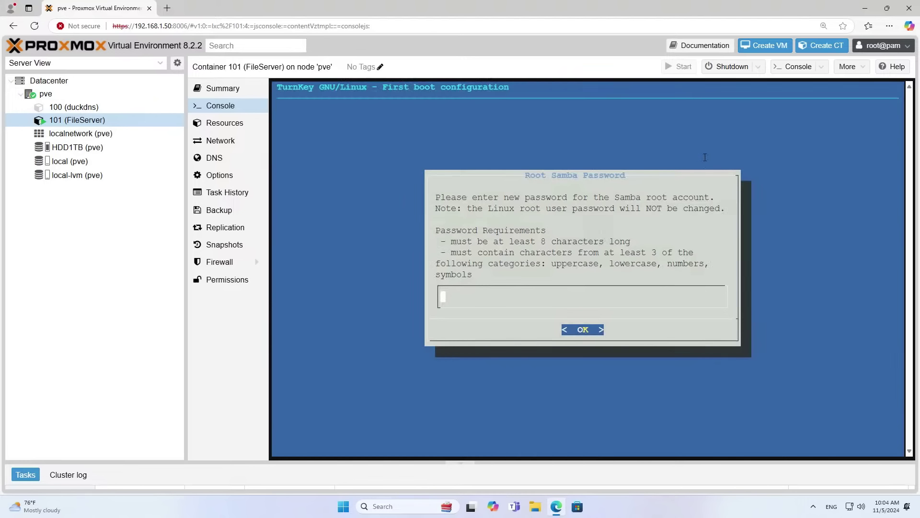
text(************)
key(Return)
text(************)
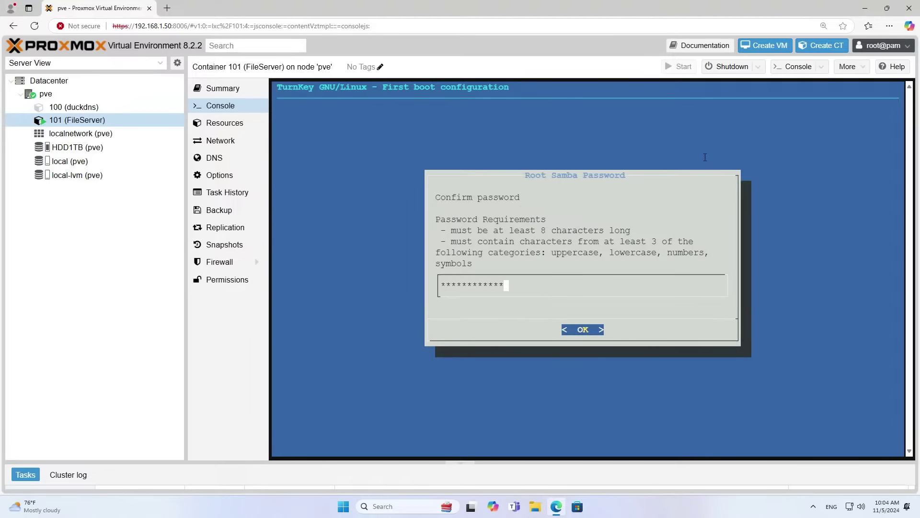
key(Return)
key(Tab)
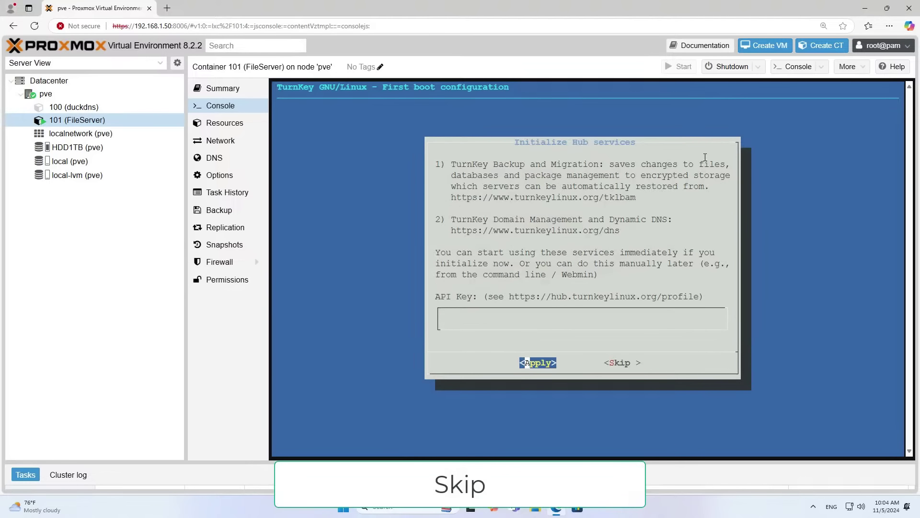
key(Tab)
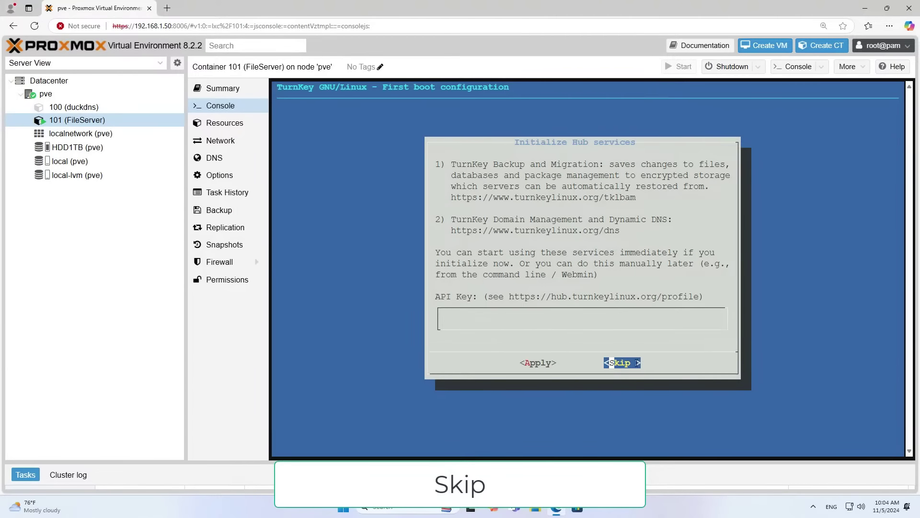
key(Return)
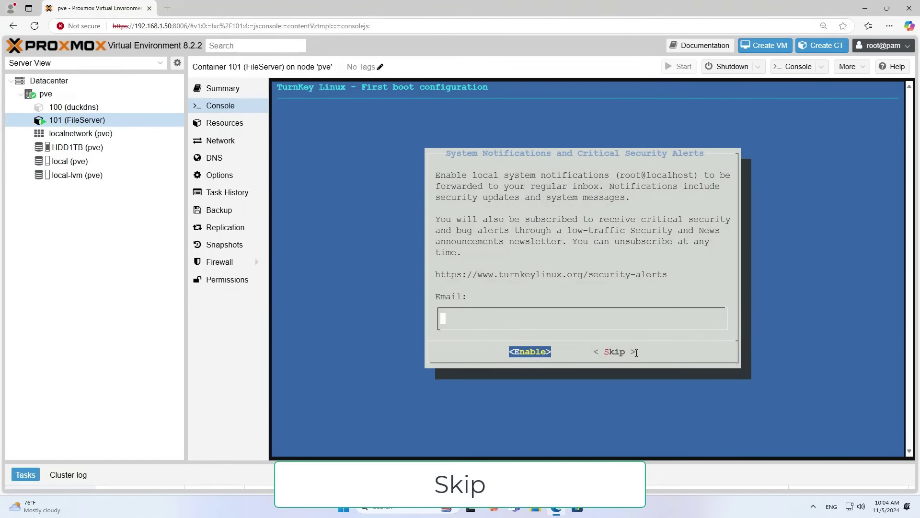
key(Tab)
key(Tab)
key(Return)
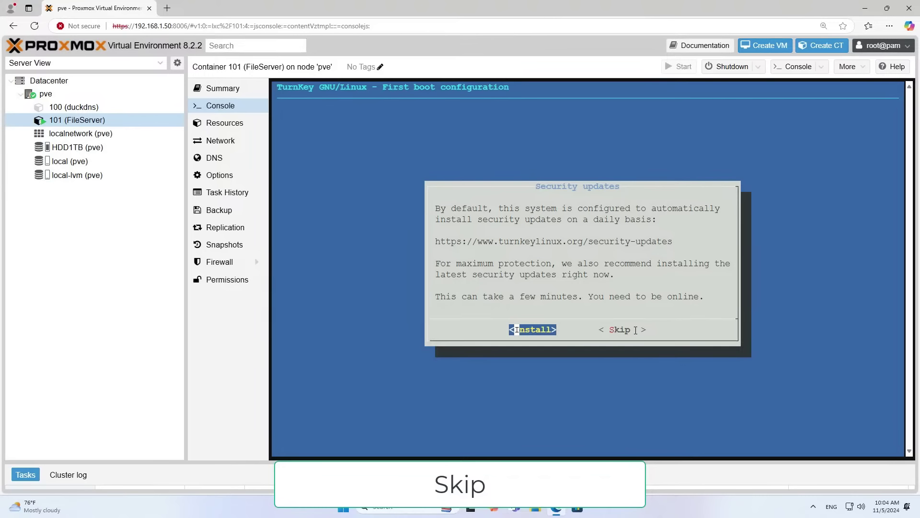
key(Tab)
key(Return)
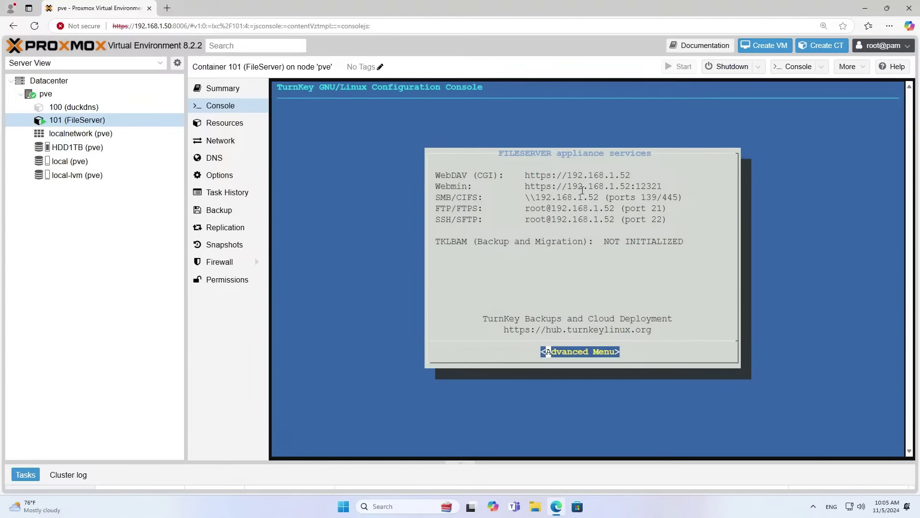
drag(526, 187, 663, 186)
right_click(645, 187)
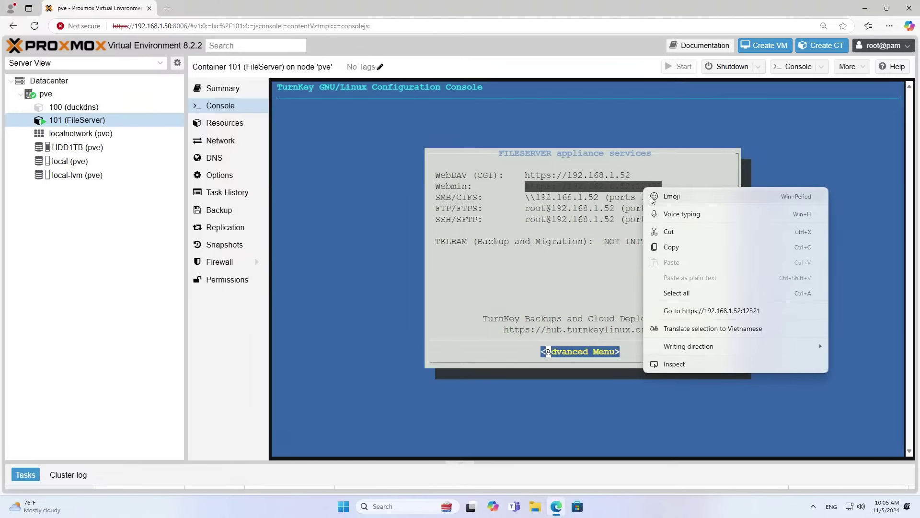
Open the Webmin address in a new tab and sign in as root.
click(747, 312)
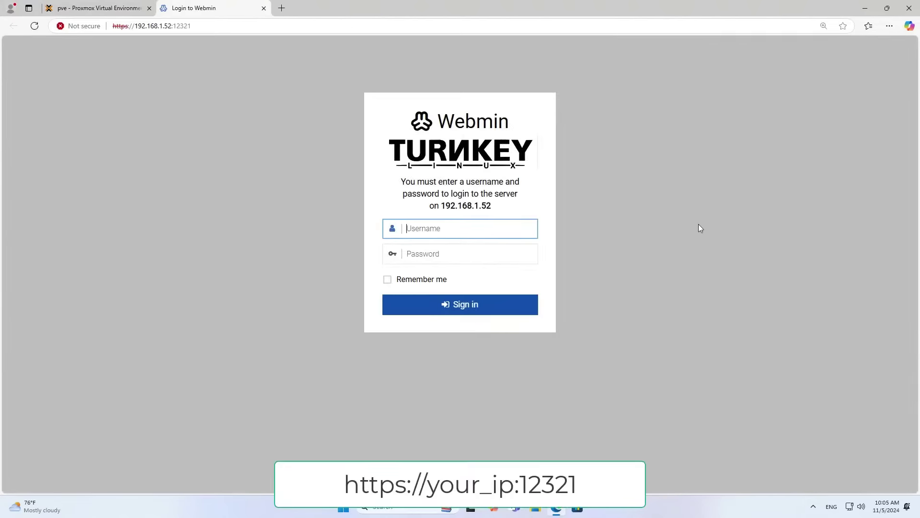
text(root)
key(Tab)
text(•)
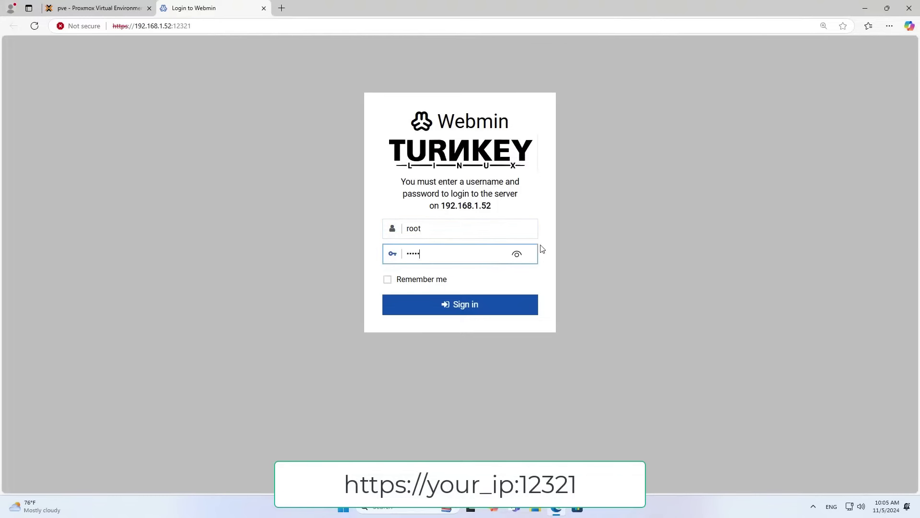
click(517, 254)
click(468, 304)
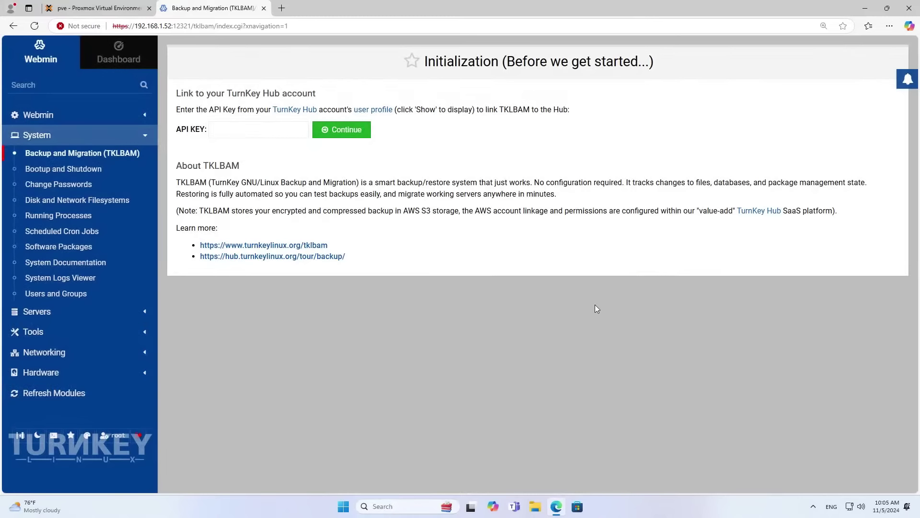
Check disk space on the Dashboard, then go to System > Users and Groups.
click(129, 57)
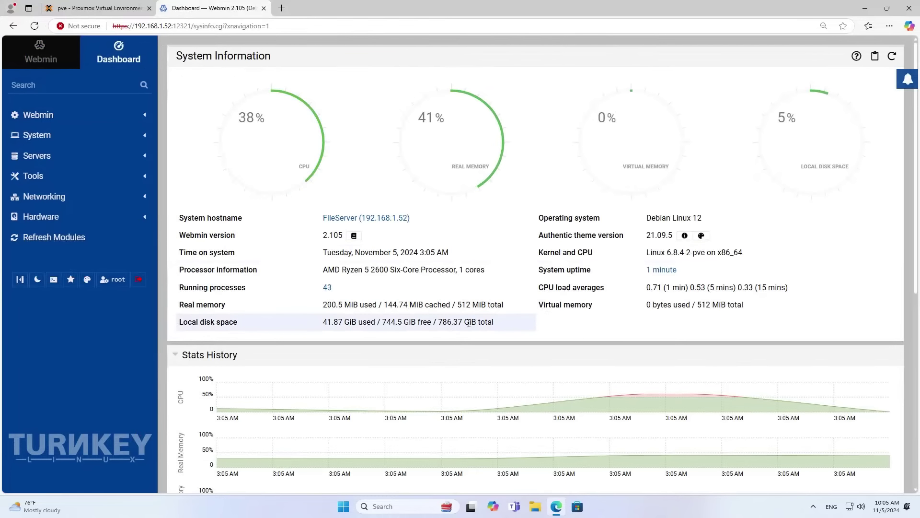
drag(508, 325, 322, 320)
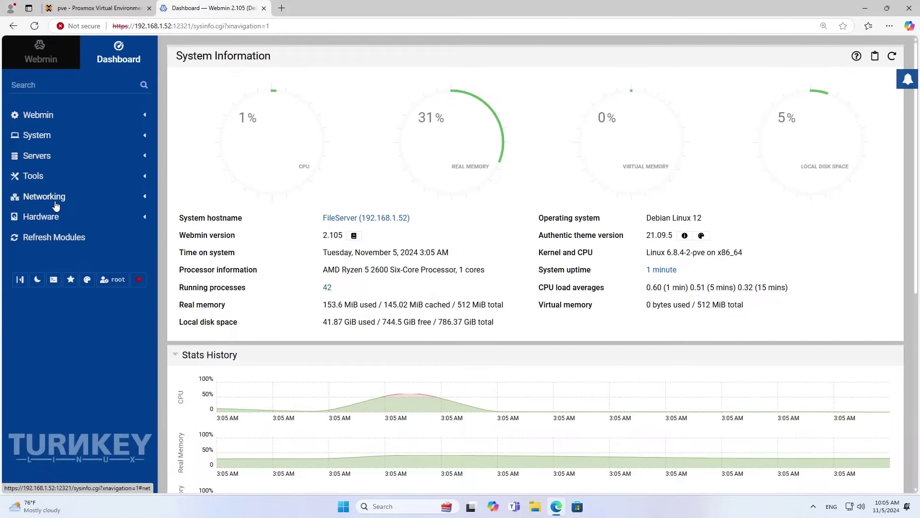
click(57, 137)
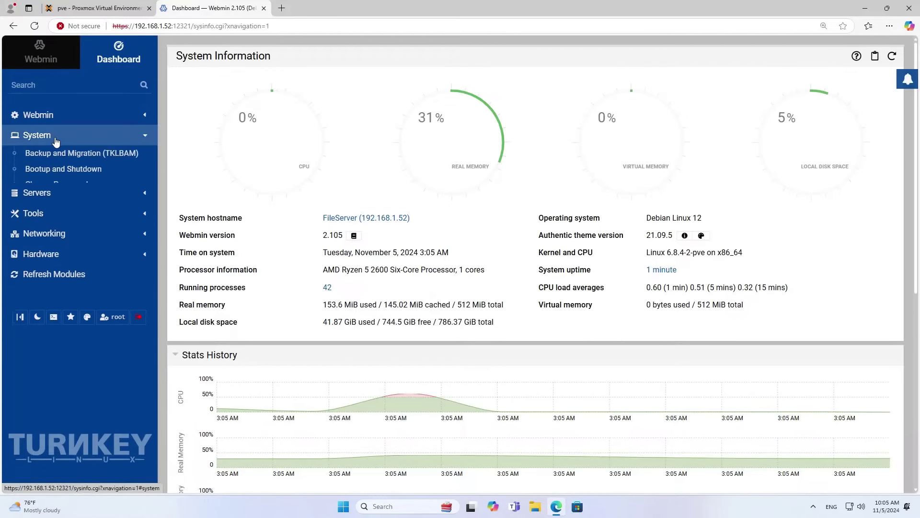
click(60, 294)
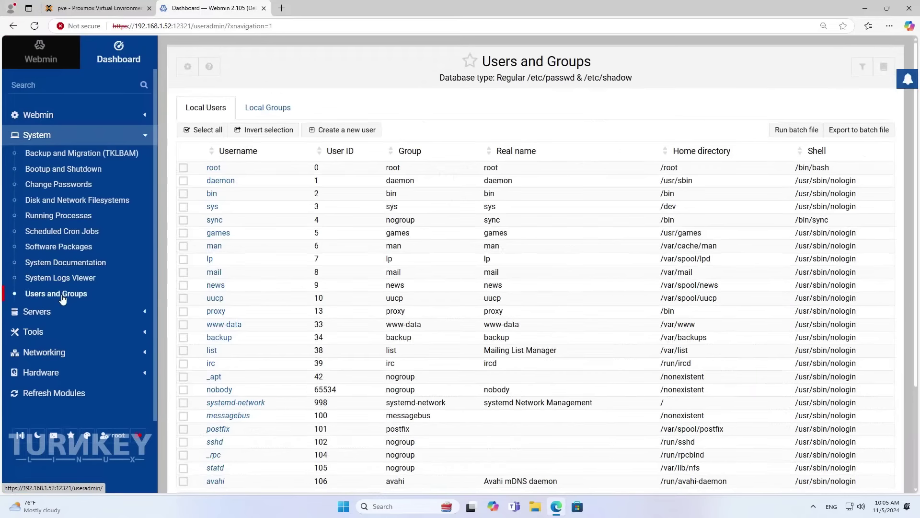
Create user netvn with a normal password, getting UID 1000, group users and shell /bin/sh.
click(344, 129)
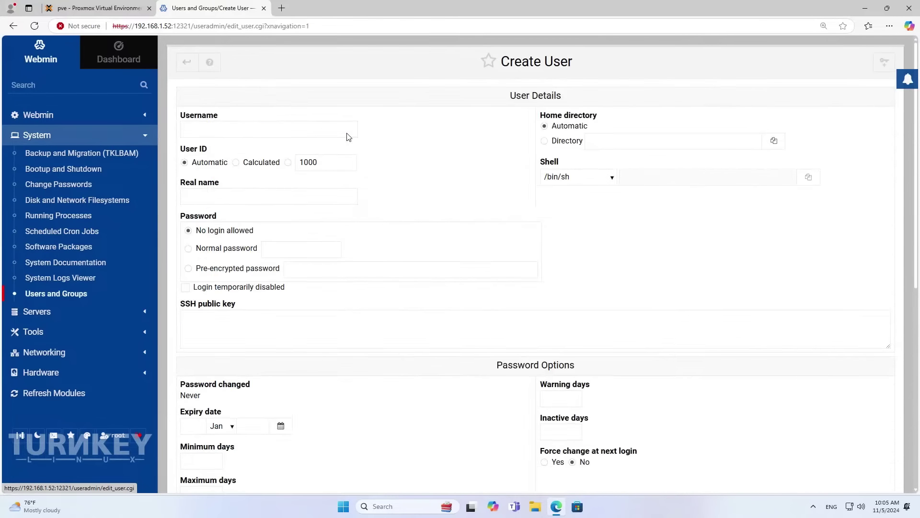
click(283, 126)
click(341, 146)
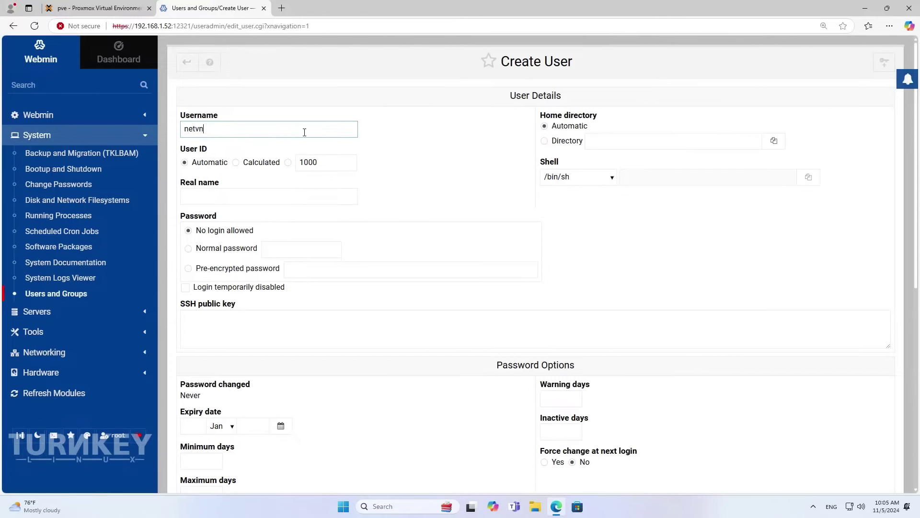
click(189, 249)
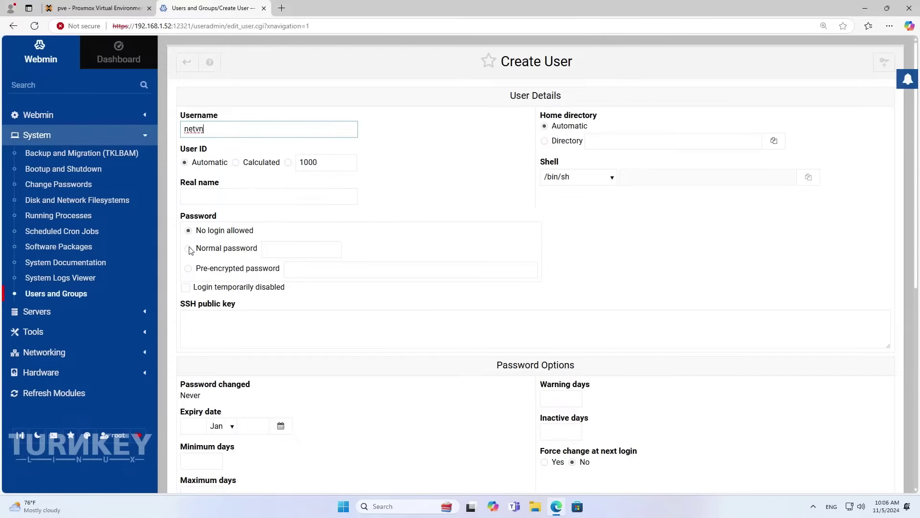
click(285, 249)
text(1234)
drag(316, 250, 265, 250)
scroll(401, 264, down, 8)
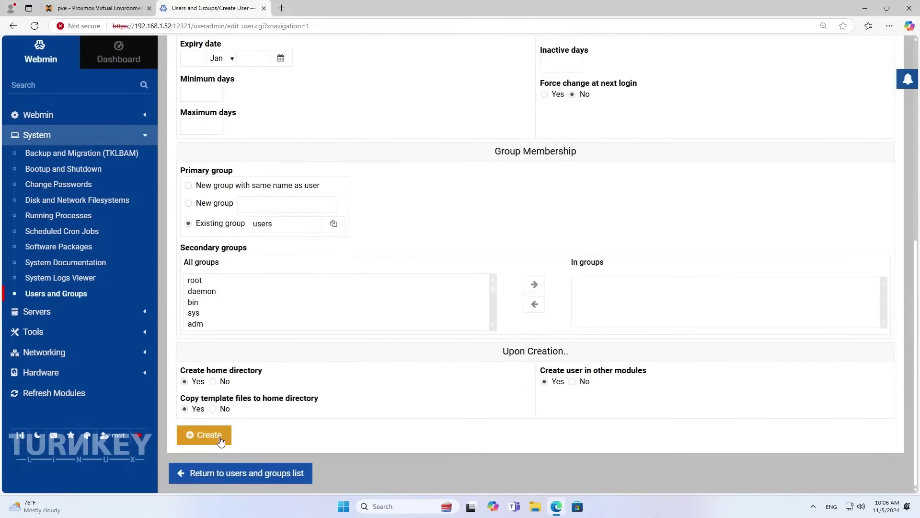
click(221, 440)
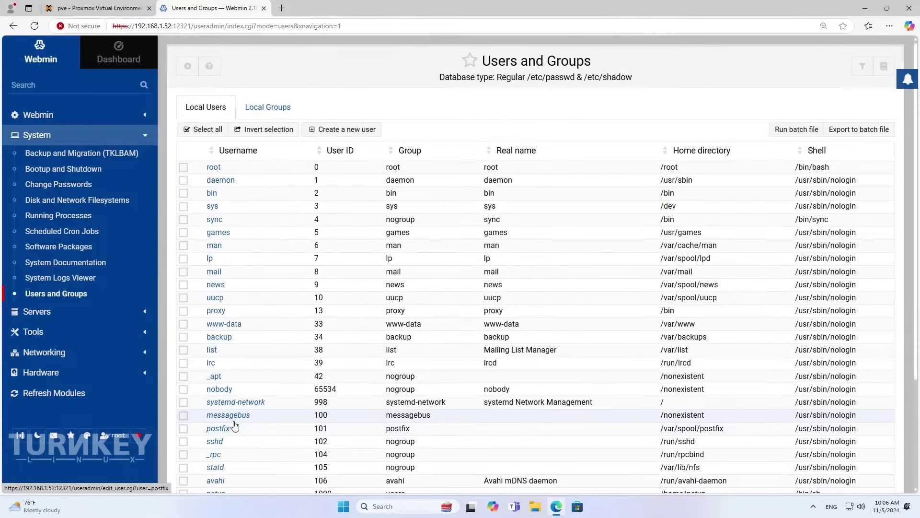
scroll(223, 432, down, 3)
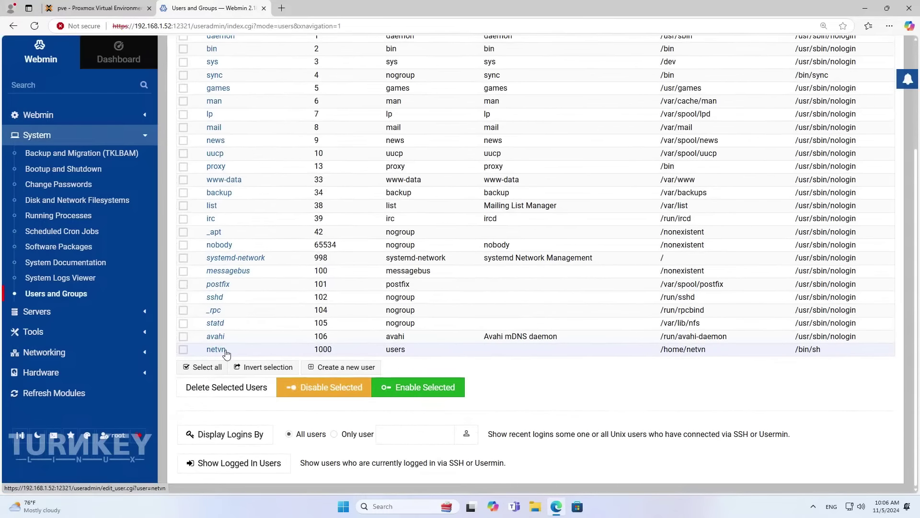
click(144, 138)
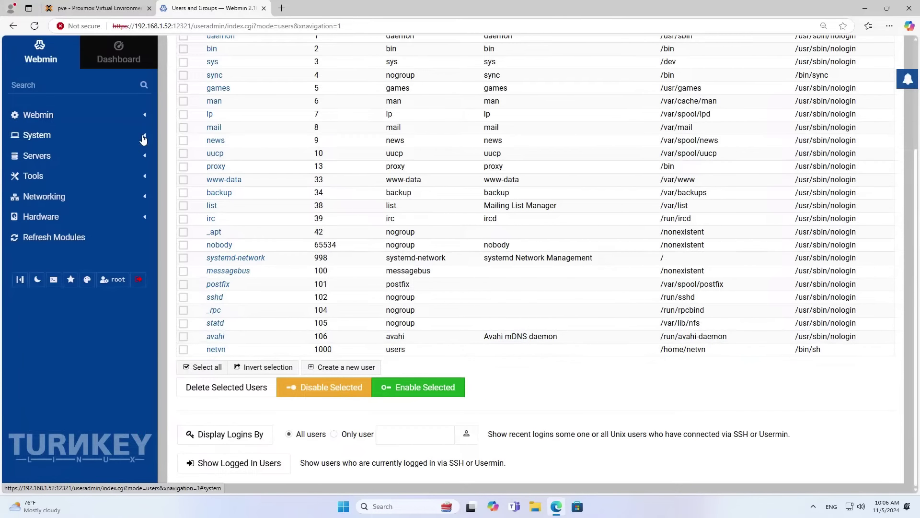
Delete the homes, cdrom and storage shares from Samba Windows File Sharing.
click(119, 158)
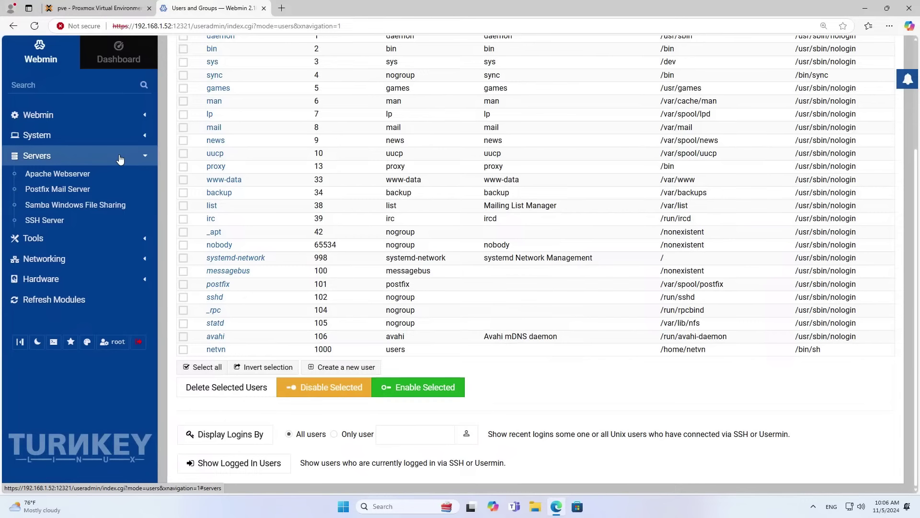
click(114, 206)
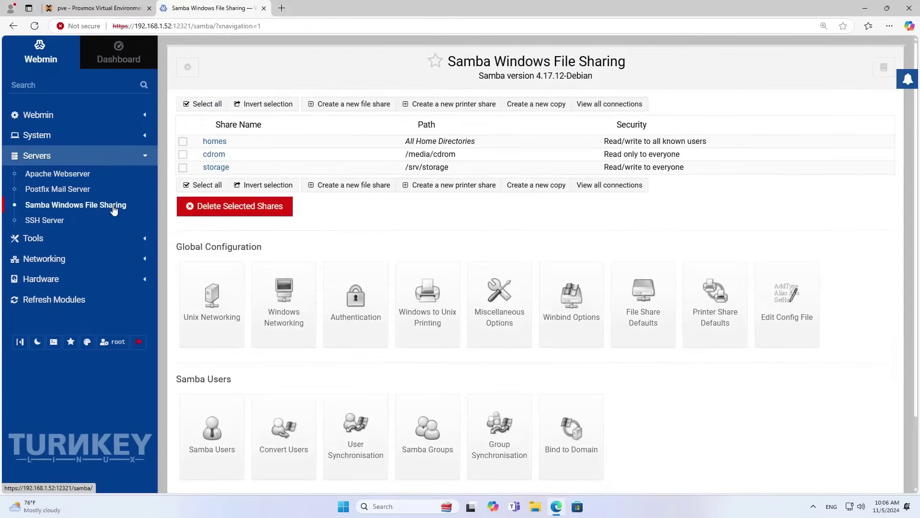
click(183, 140)
click(183, 154)
click(182, 167)
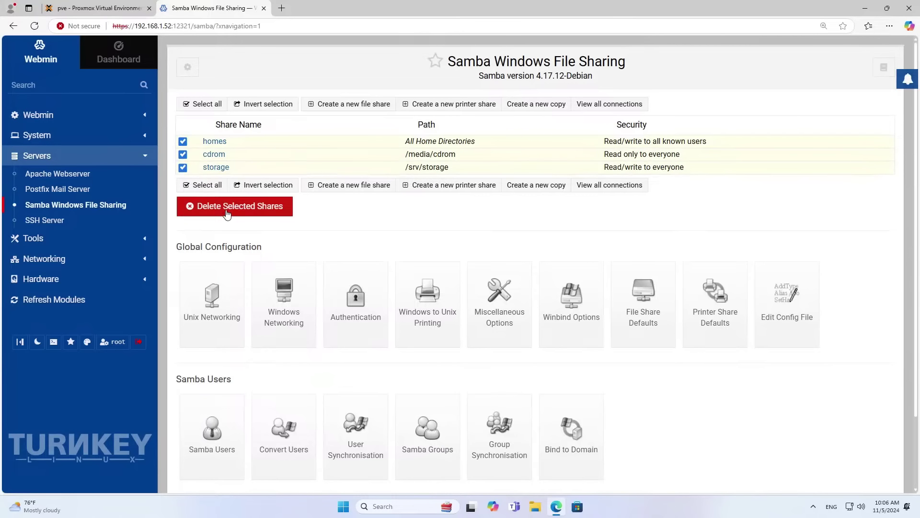
click(228, 213)
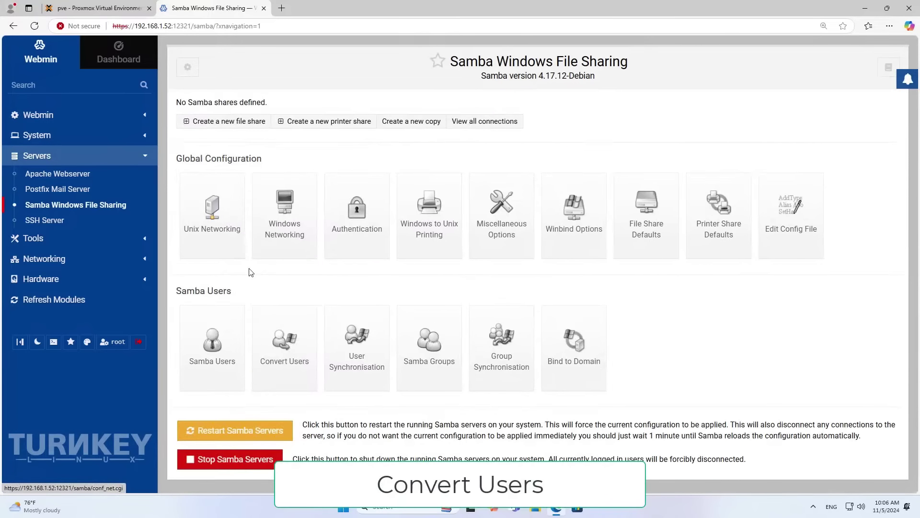
Convert the newly created Unix user into a Samba user with a set password.
click(298, 346)
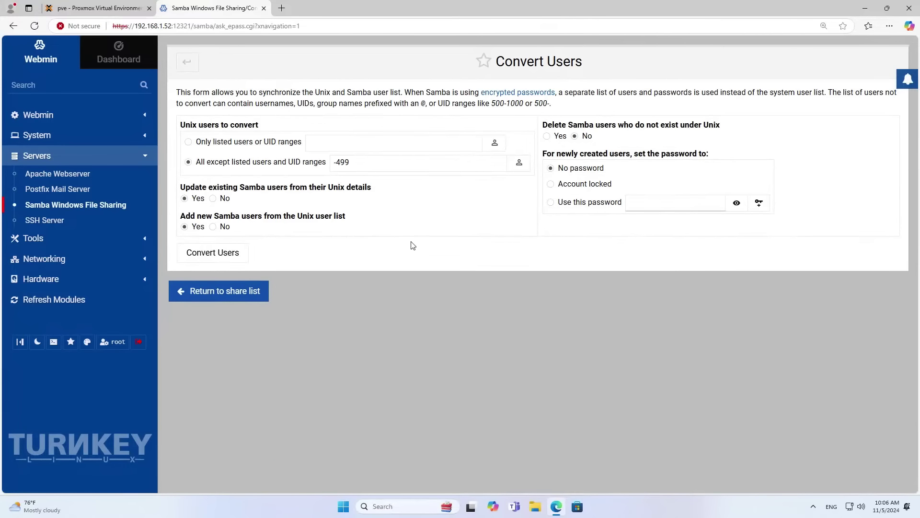
click(496, 144)
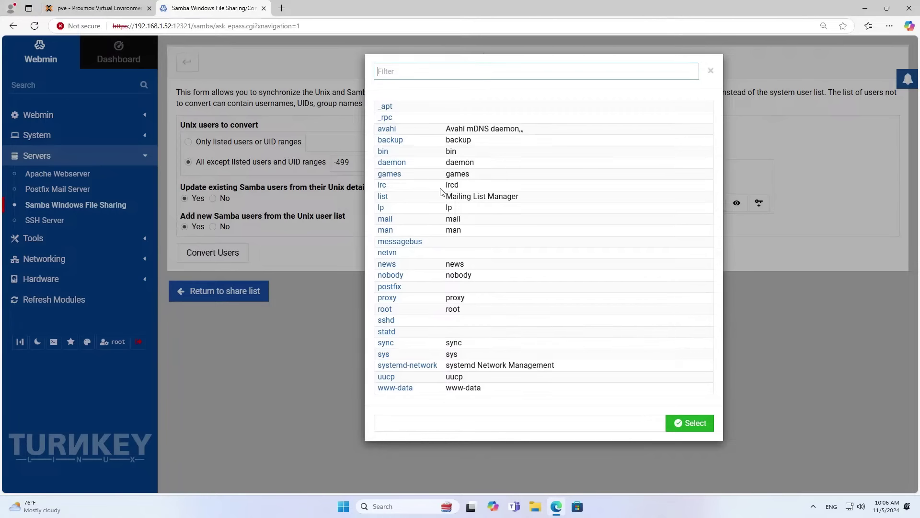
click(387, 253)
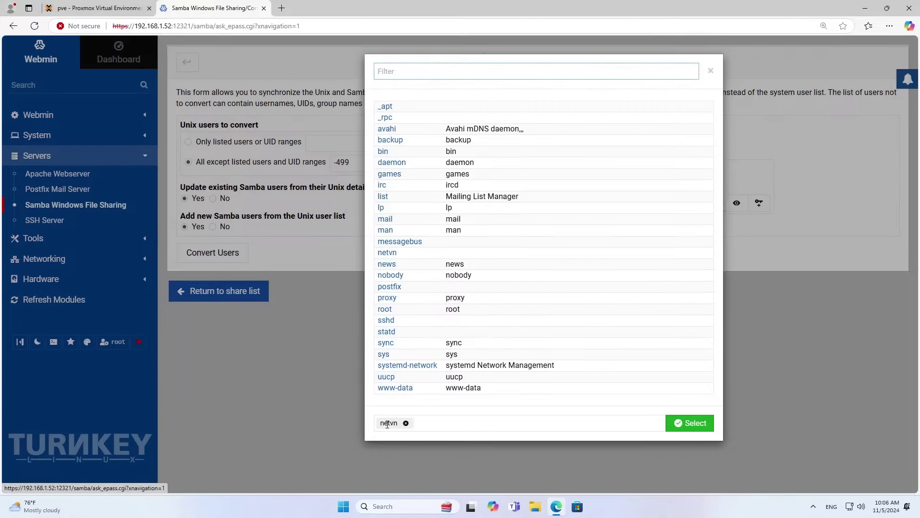
click(688, 423)
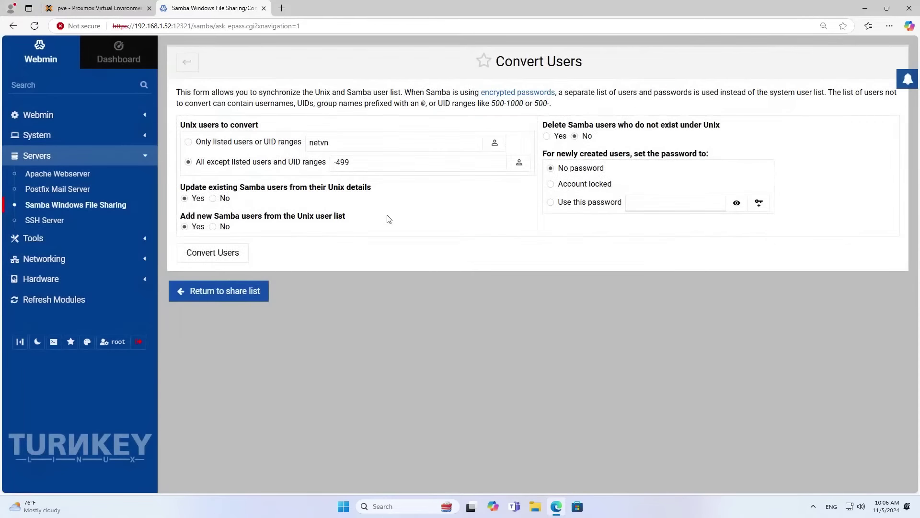
drag(332, 143, 306, 145)
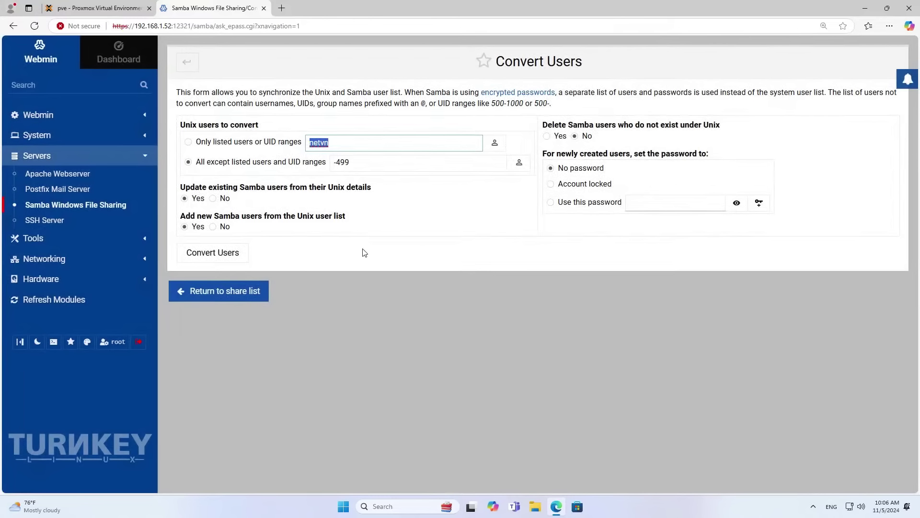
click(669, 204)
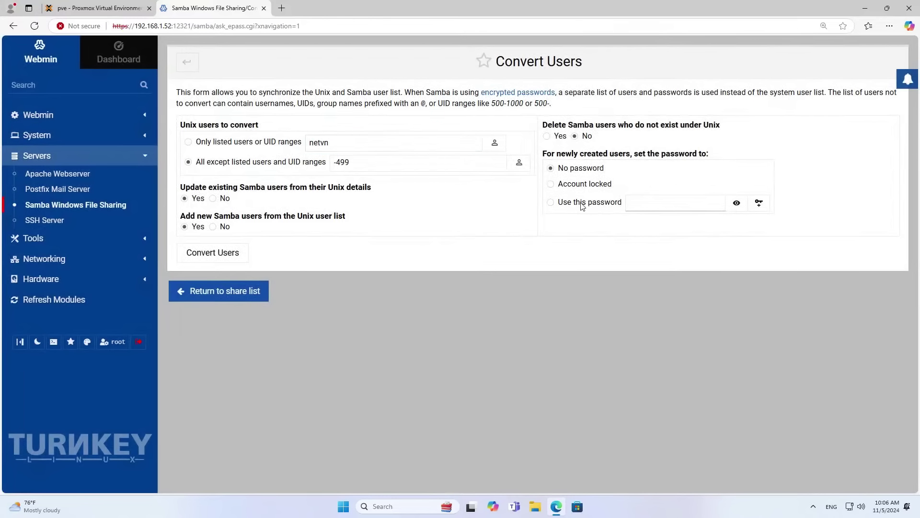
text(••)
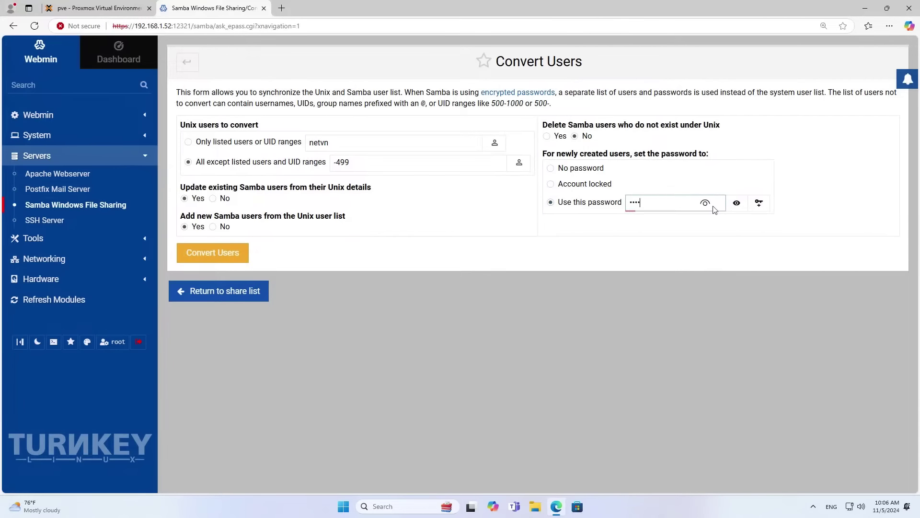
click(738, 205)
click(219, 255)
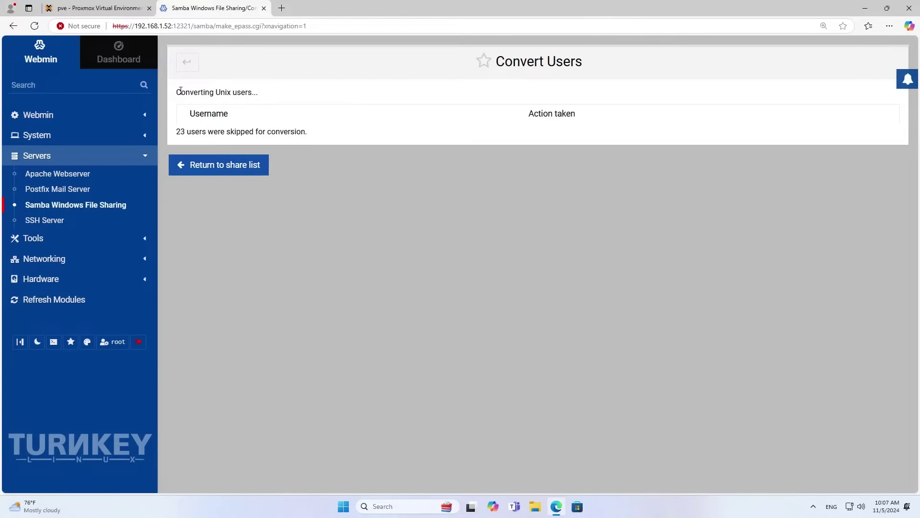
drag(177, 92, 267, 94)
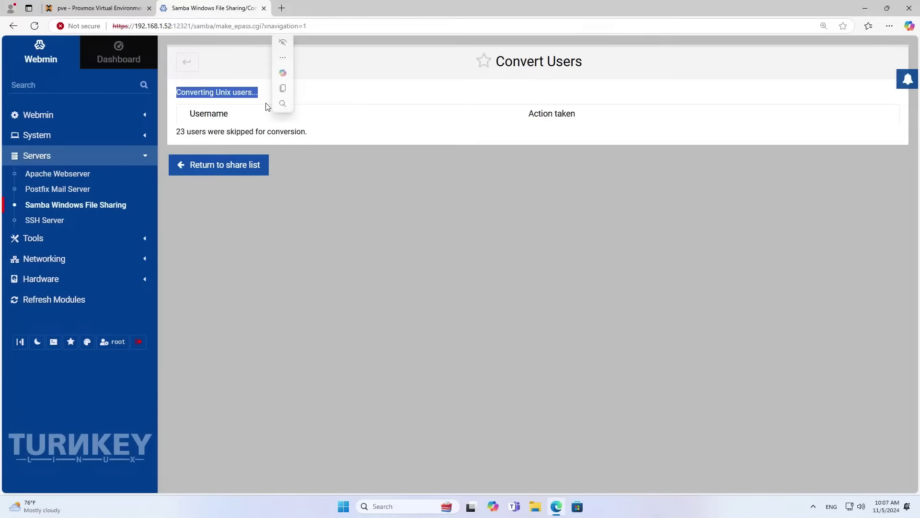
Set the new Samba user's password to never expire, keeping its current password.
click(221, 169)
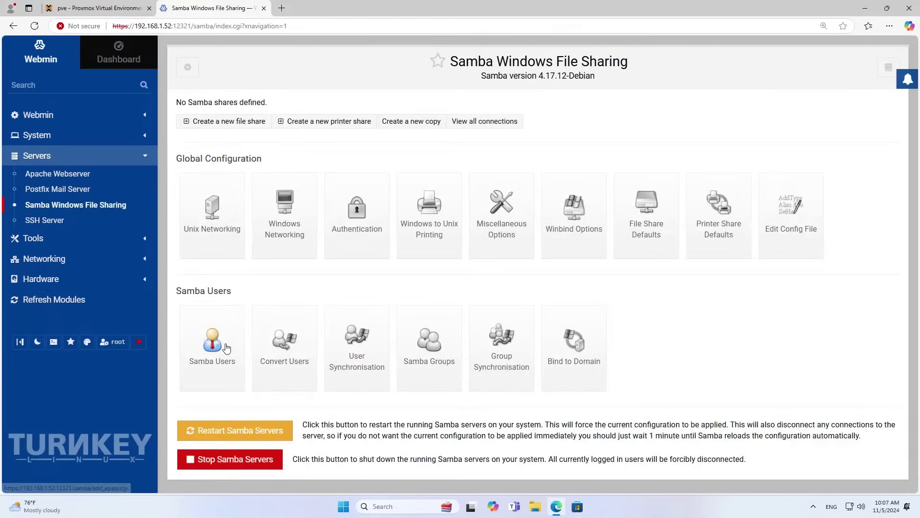
click(224, 346)
click(551, 120)
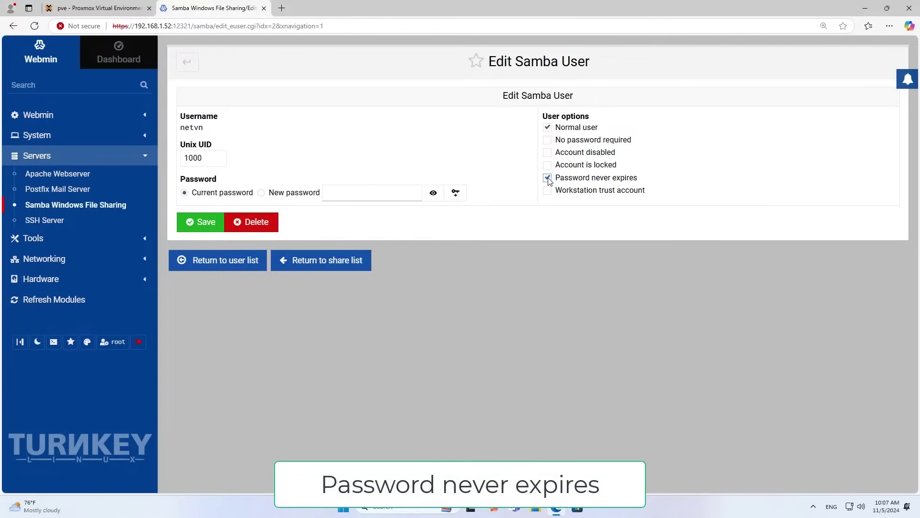
click(549, 179)
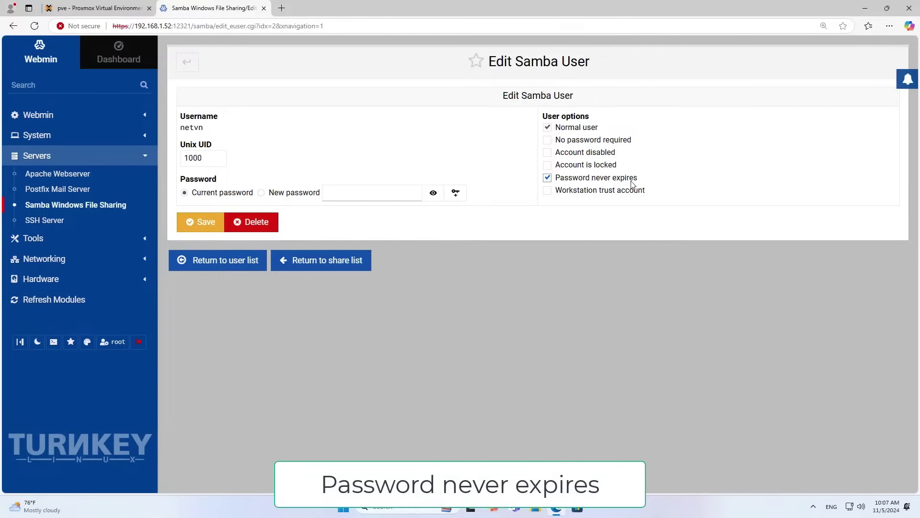
click(217, 196)
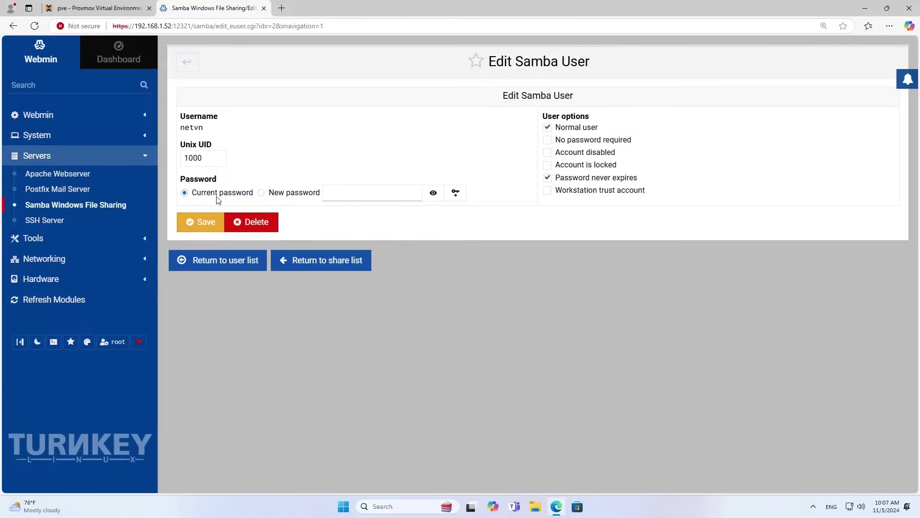
click(213, 225)
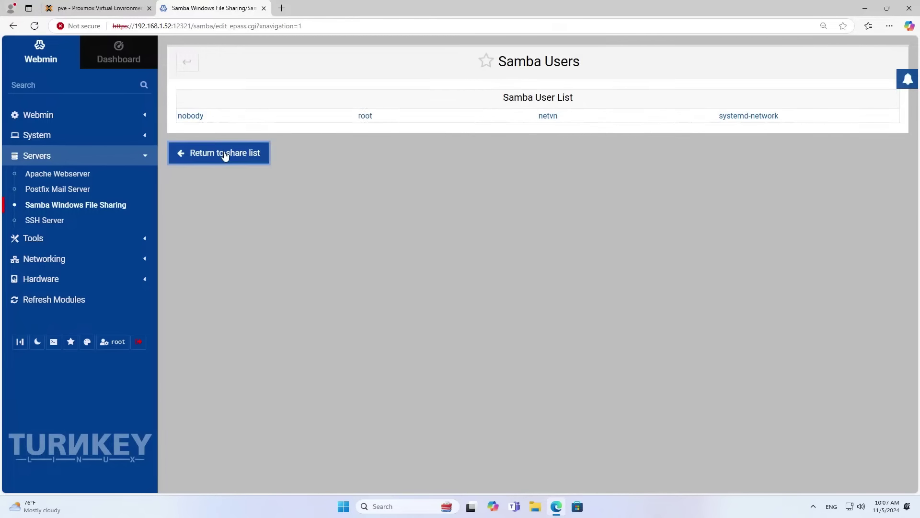
click(226, 154)
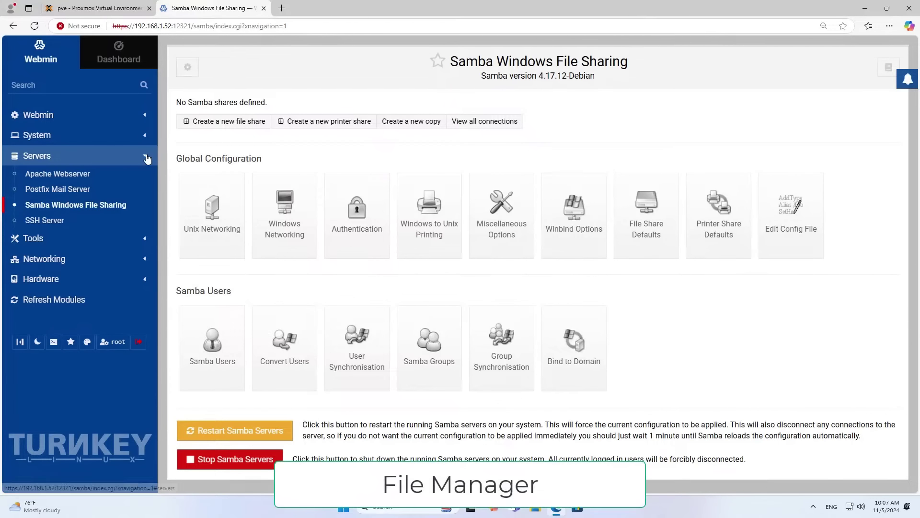
click(147, 157)
Create a new directory named Test inside /mnt using Webmin's File Manager.
click(84, 181)
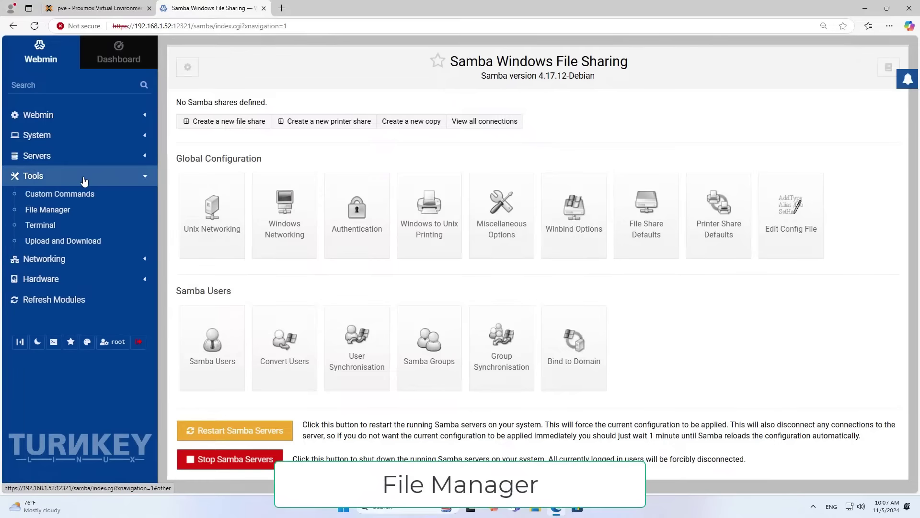
click(70, 213)
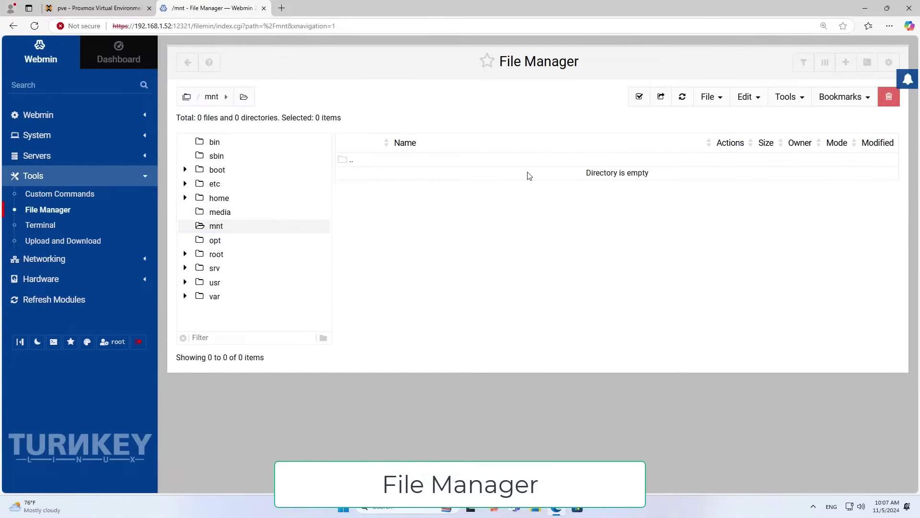
click(708, 100)
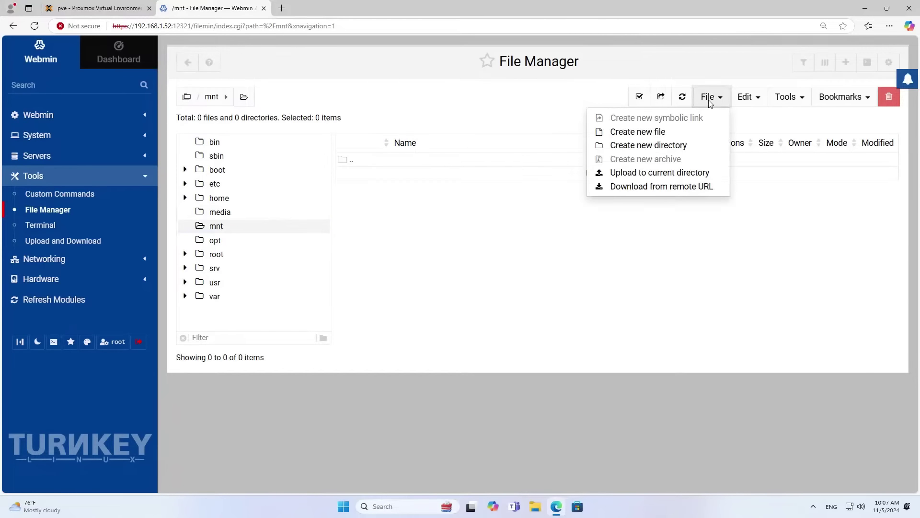
click(676, 145)
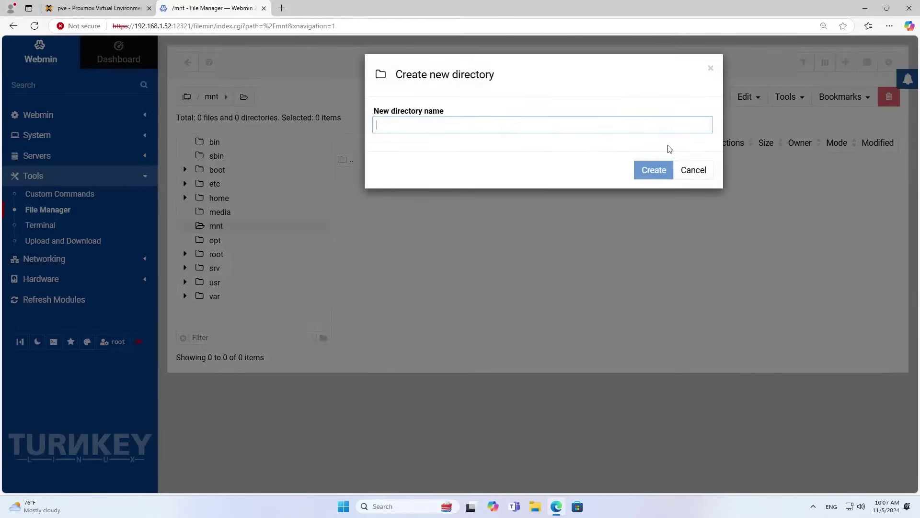
text(Test)
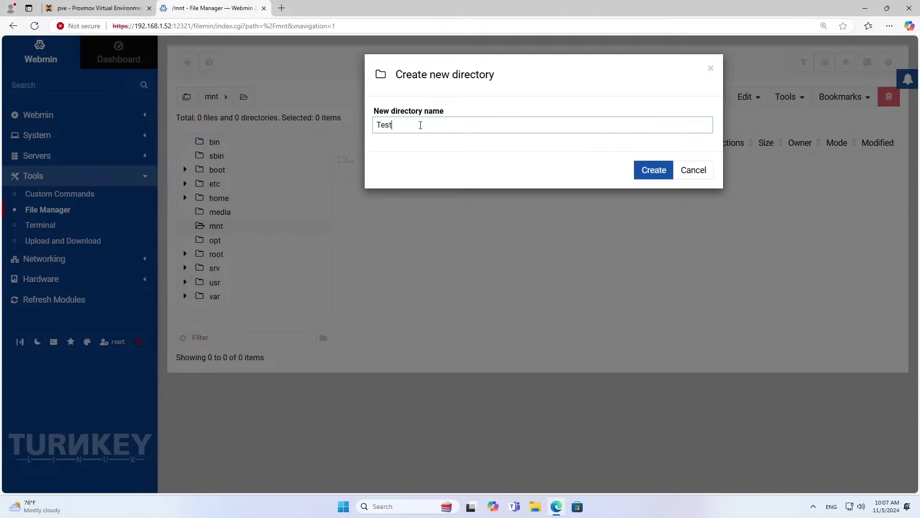
drag(420, 125, 347, 122)
click(658, 172)
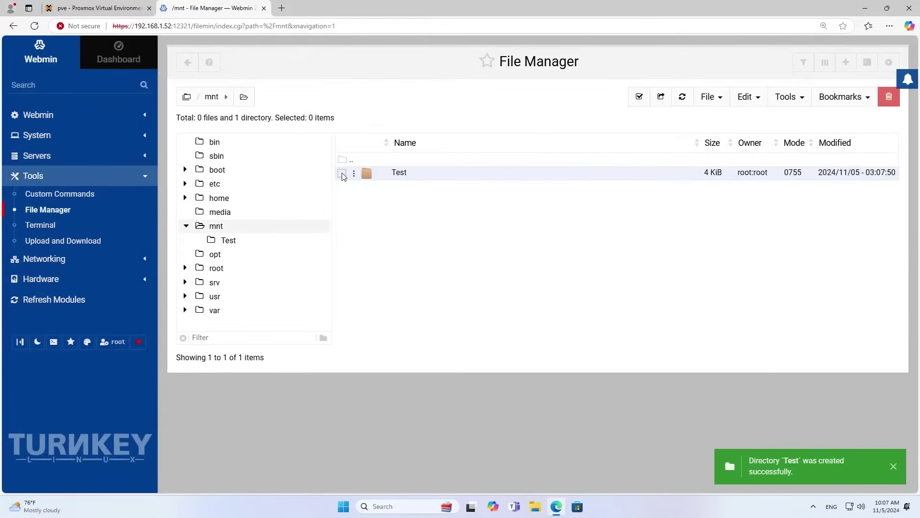
click(342, 173)
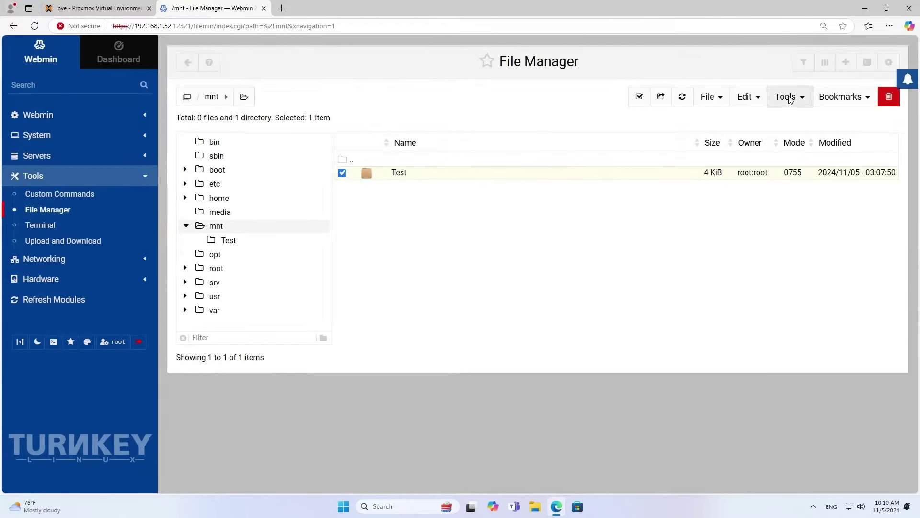
Change the Test directory's ownership to the new user with group root.
click(790, 98)
click(762, 143)
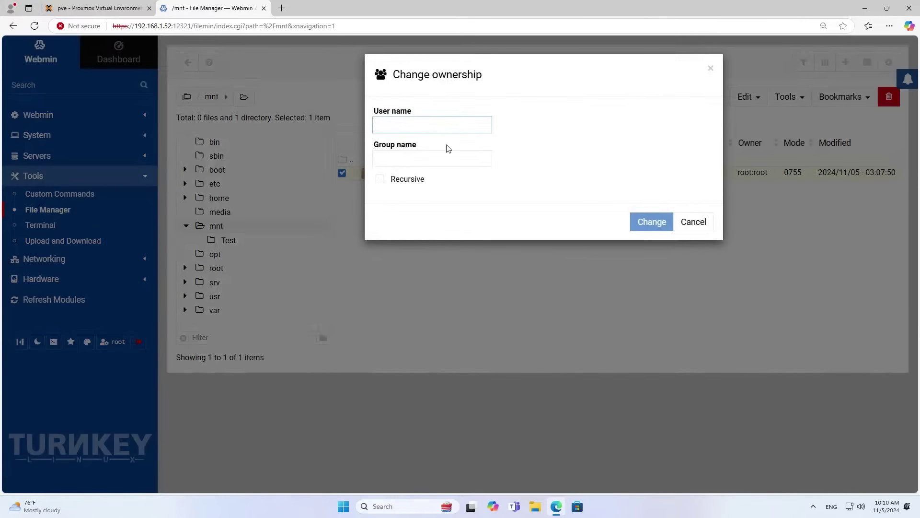
click(435, 124)
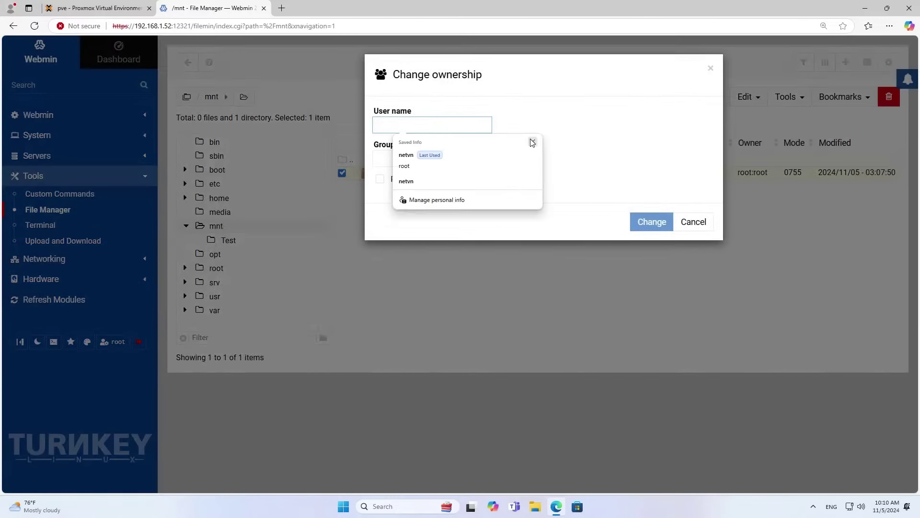
click(457, 128)
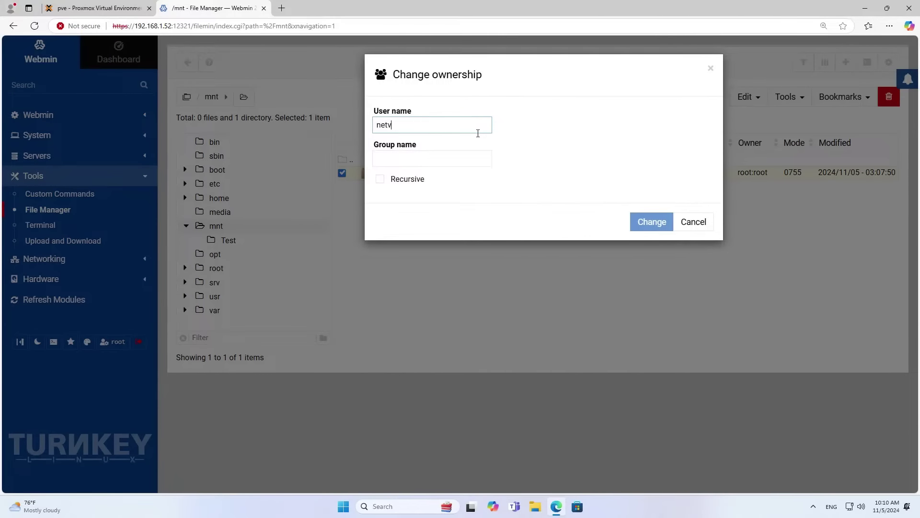
click(467, 153)
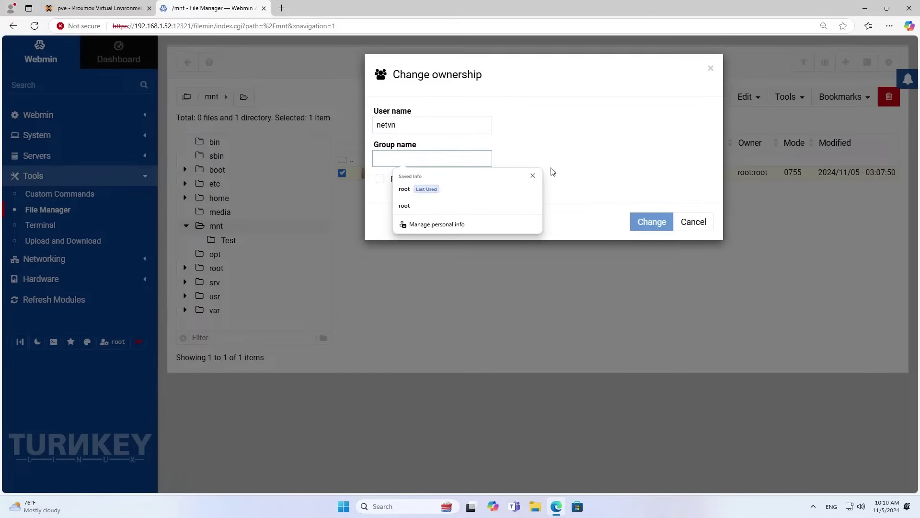
click(482, 165)
text(root)
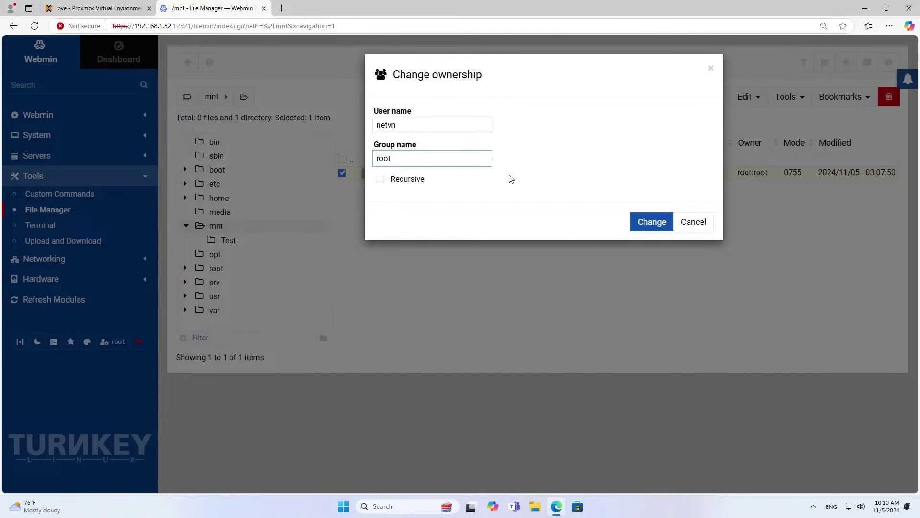
click(636, 222)
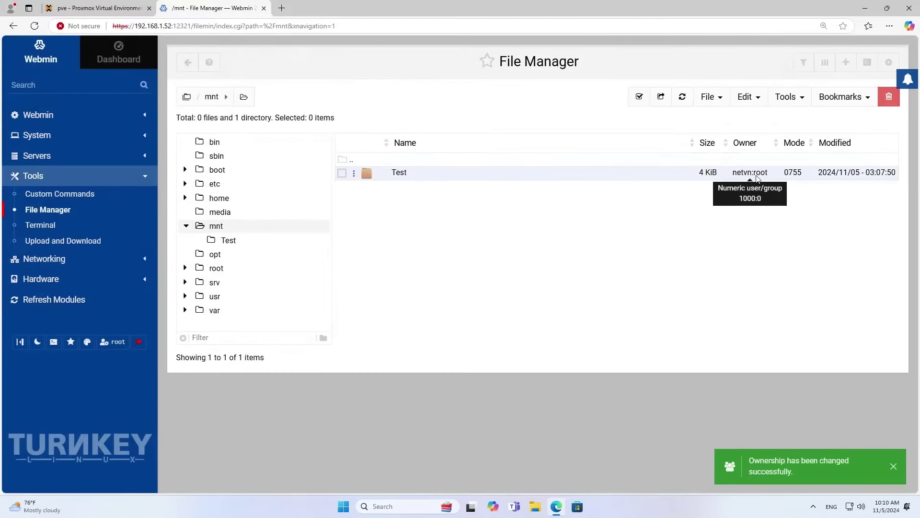
Set the Test directory's permissions to mode 0700 so only the owner has access.
click(342, 173)
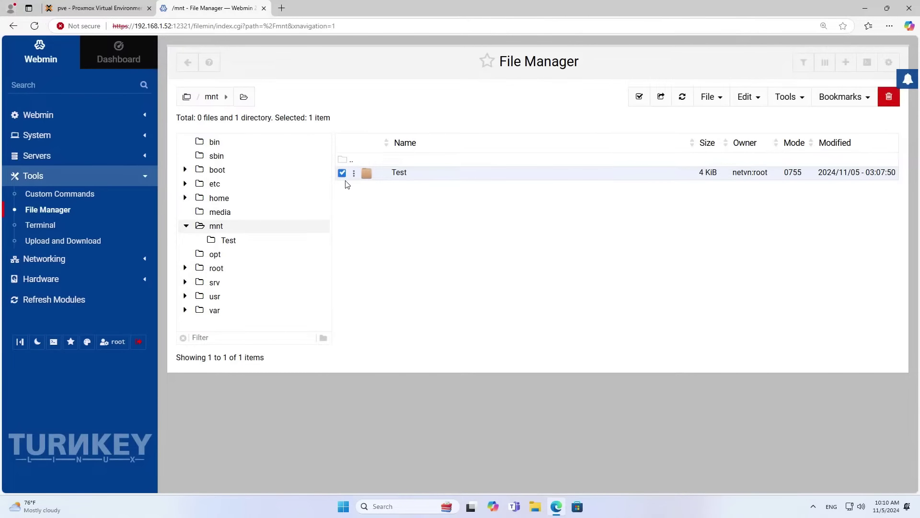
click(804, 99)
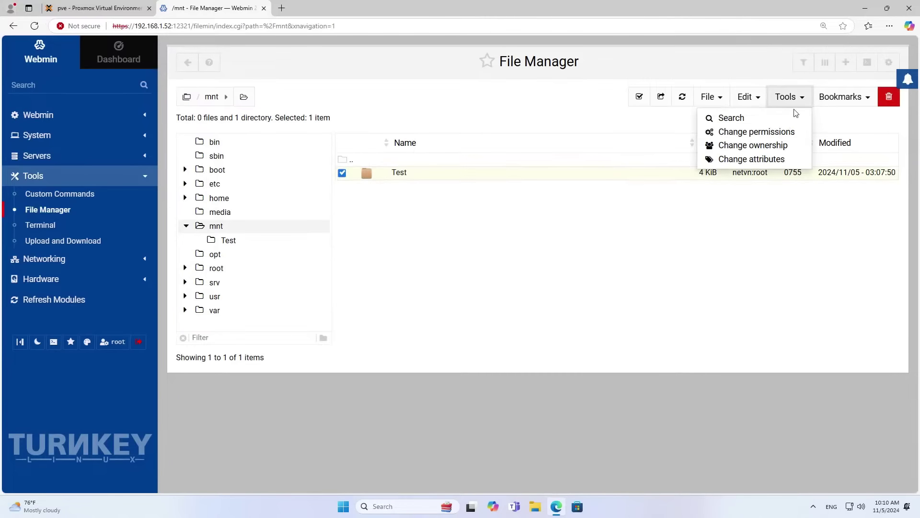
click(773, 130)
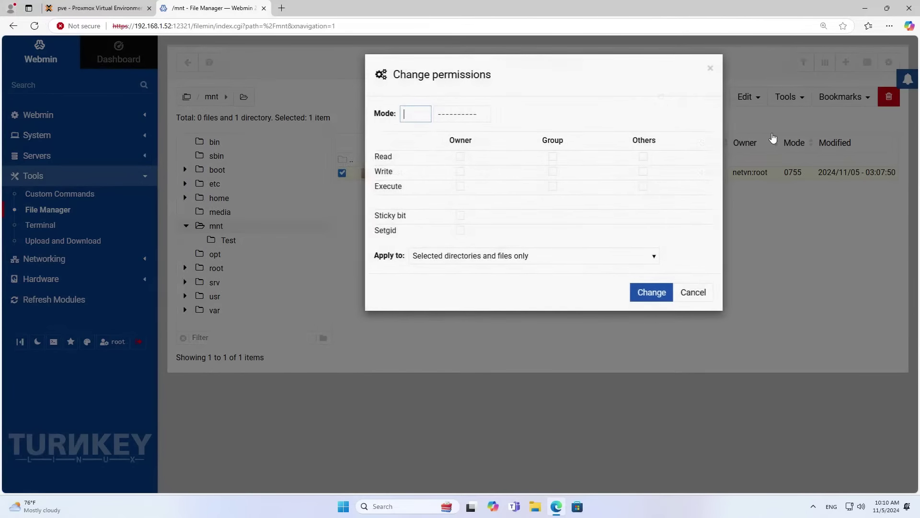
click(460, 156)
click(461, 172)
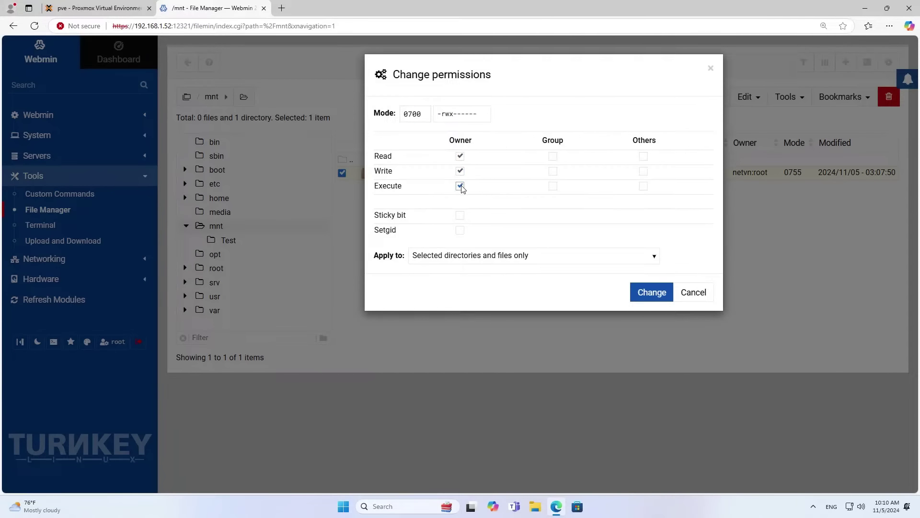
click(650, 291)
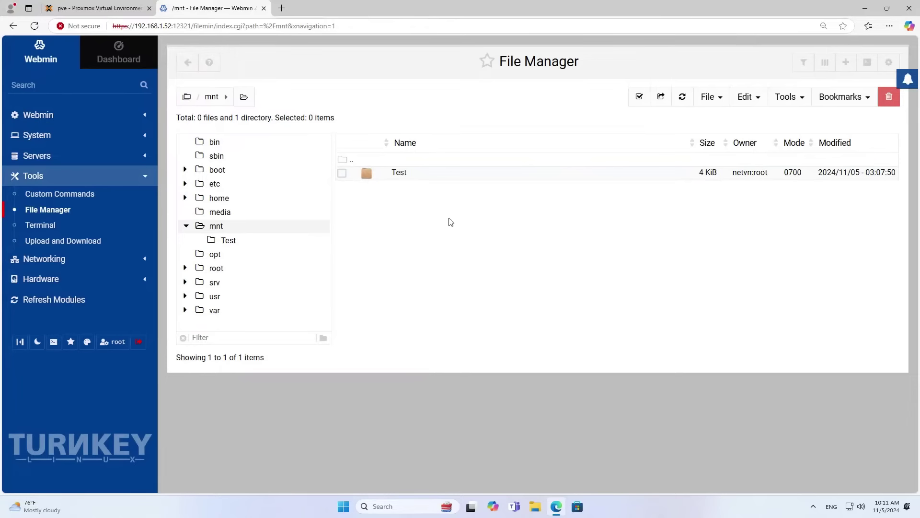
click(82, 156)
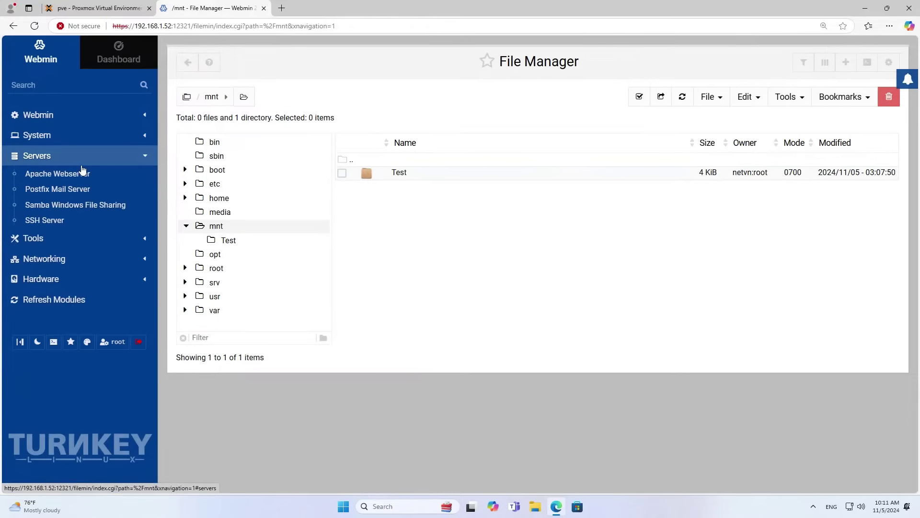
Start a new Samba file share with /mnt/Test as its shared directory.
click(80, 209)
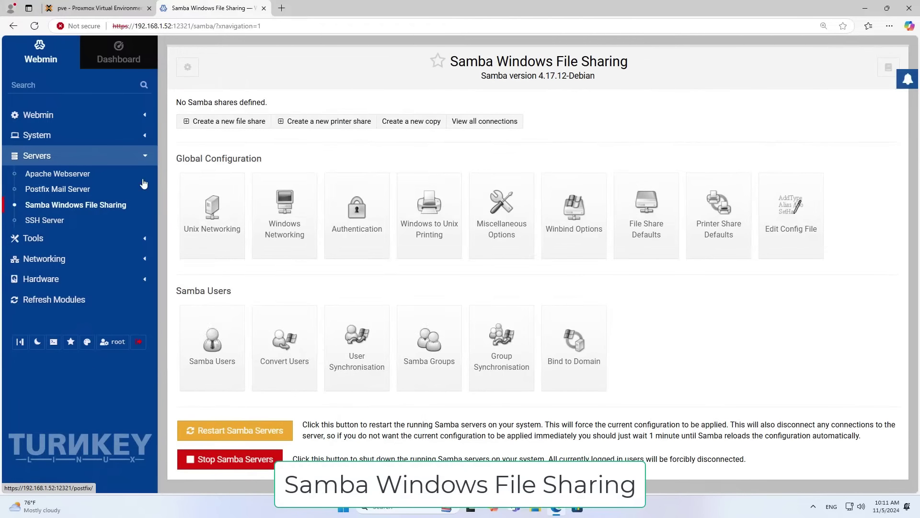
click(249, 123)
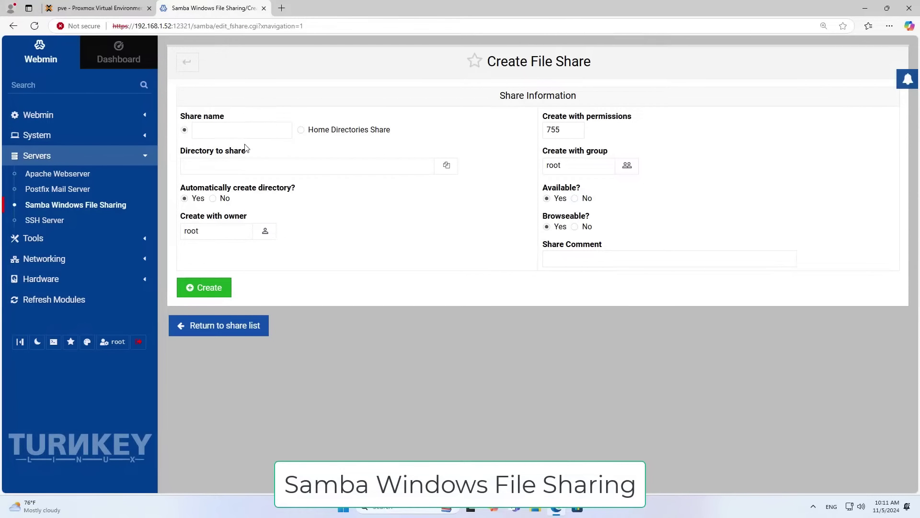
click(451, 169)
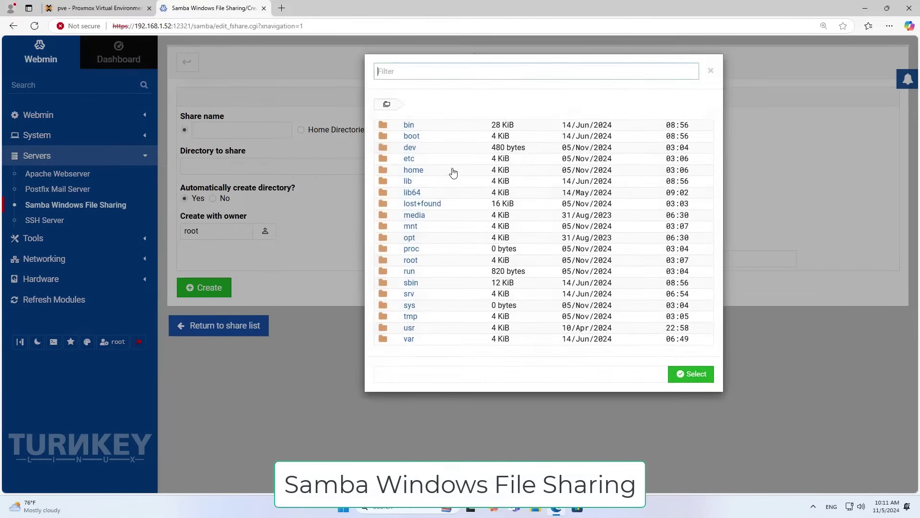
click(416, 230)
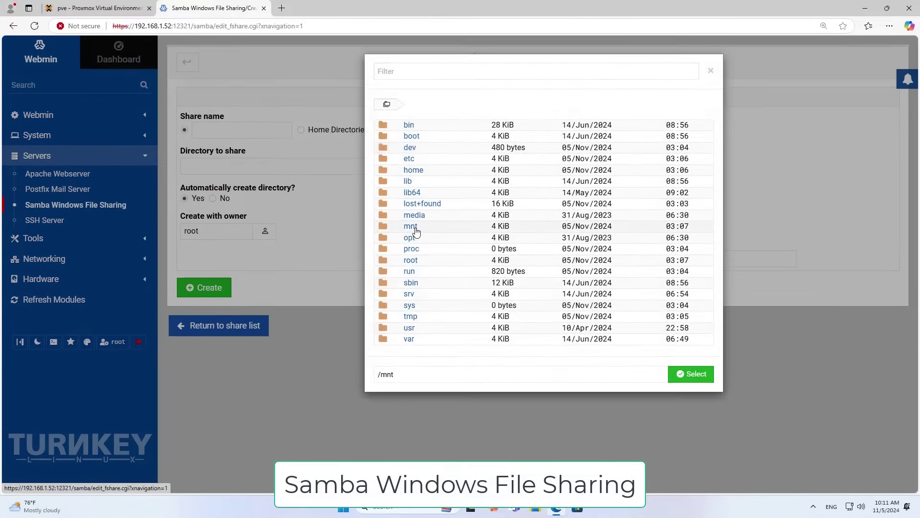
click(416, 232)
click(422, 139)
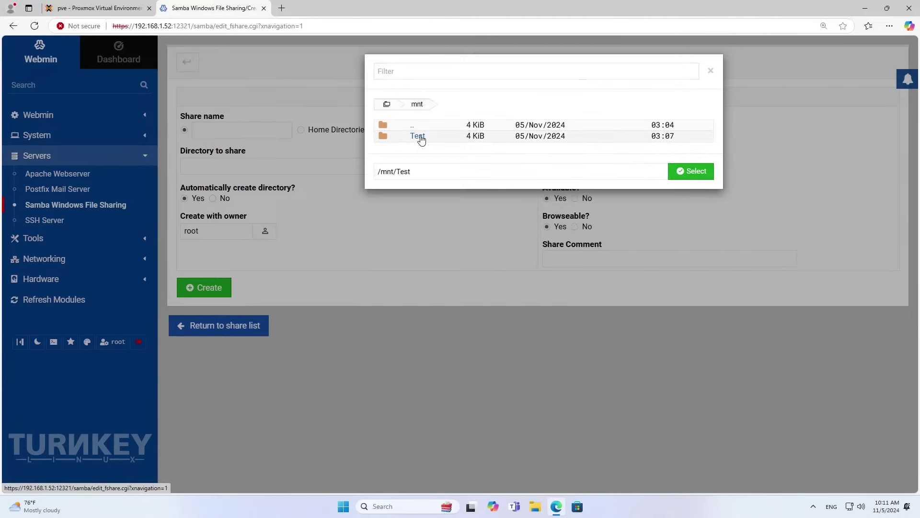
drag(421, 172, 379, 172)
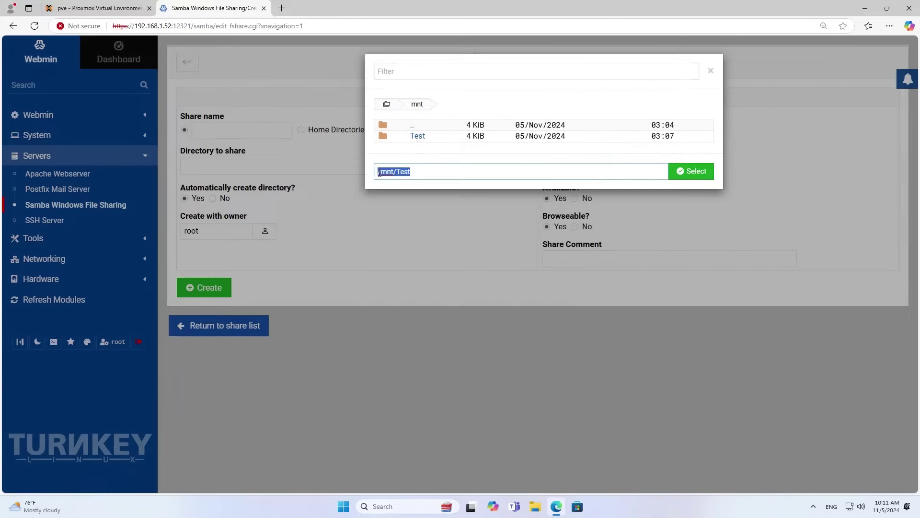
click(694, 180)
Name the share Test, make the new user its owner, and create it.
click(225, 136)
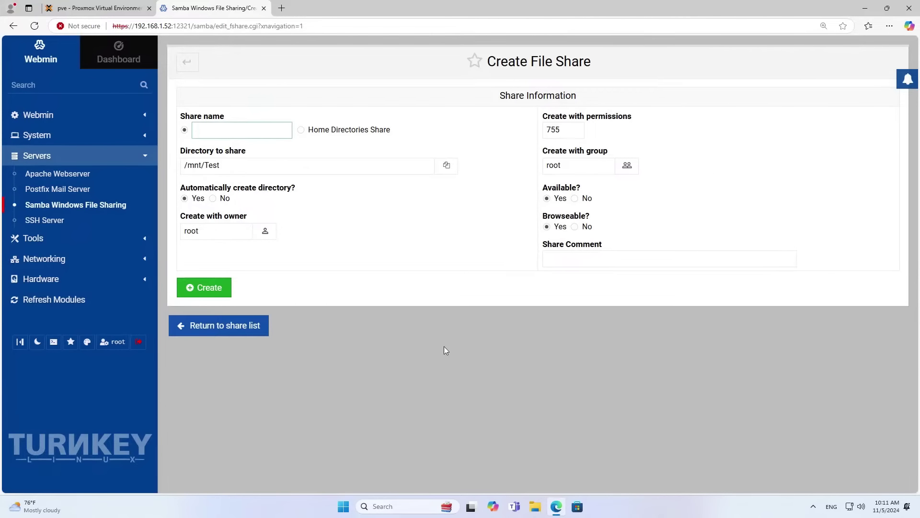
text(T)
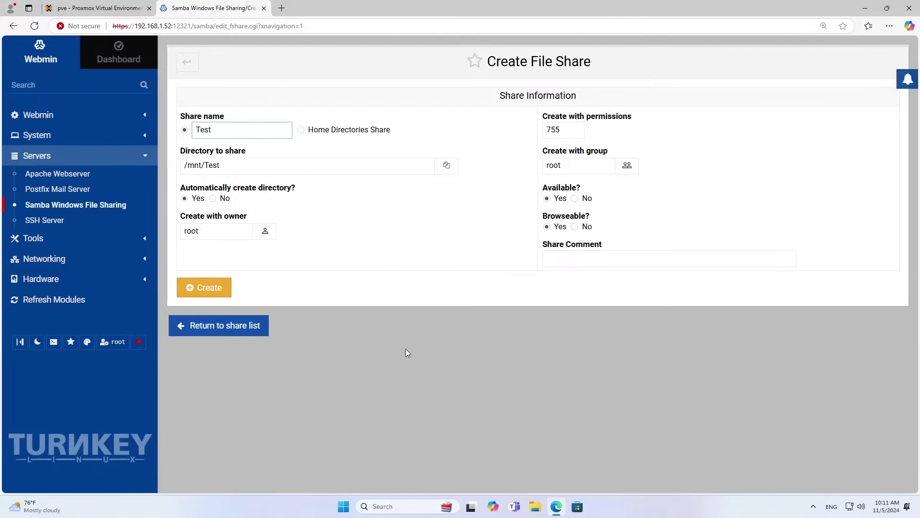
text(est)
double_click(206, 130)
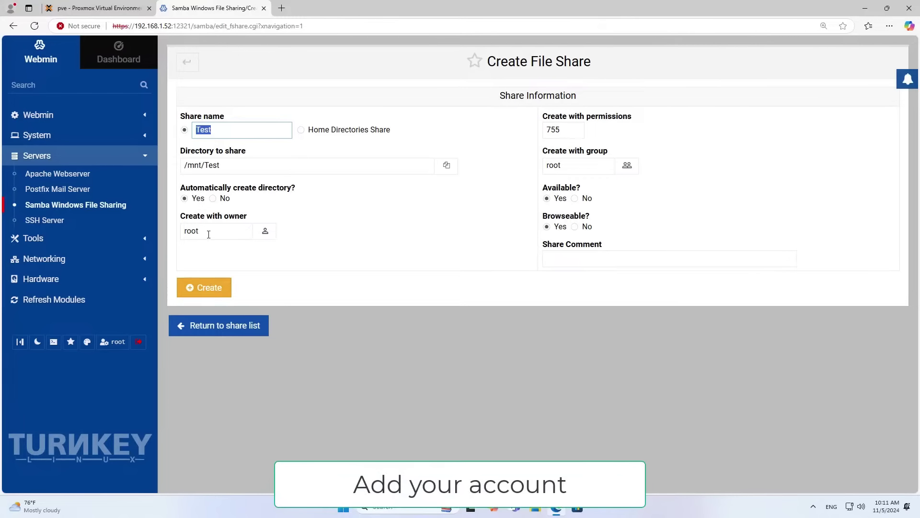
click(265, 232)
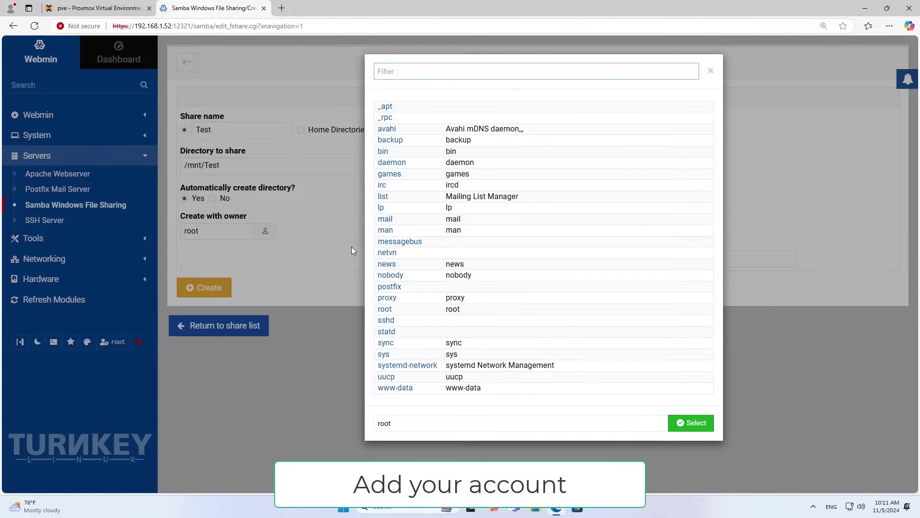
click(393, 253)
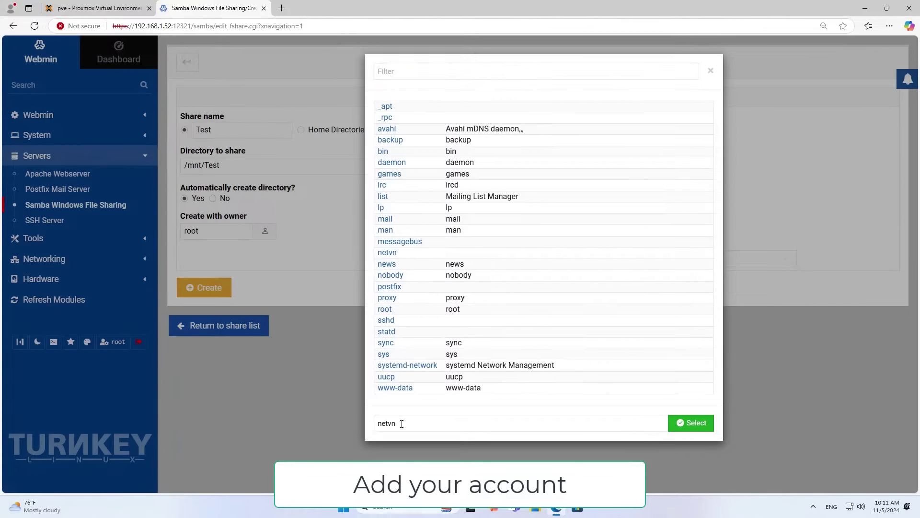
drag(401, 425, 363, 427)
click(687, 428)
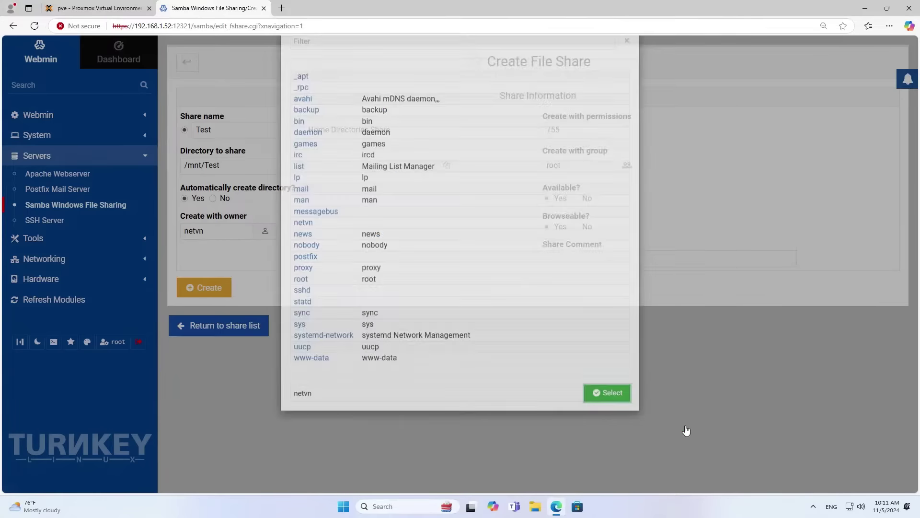
click(220, 234)
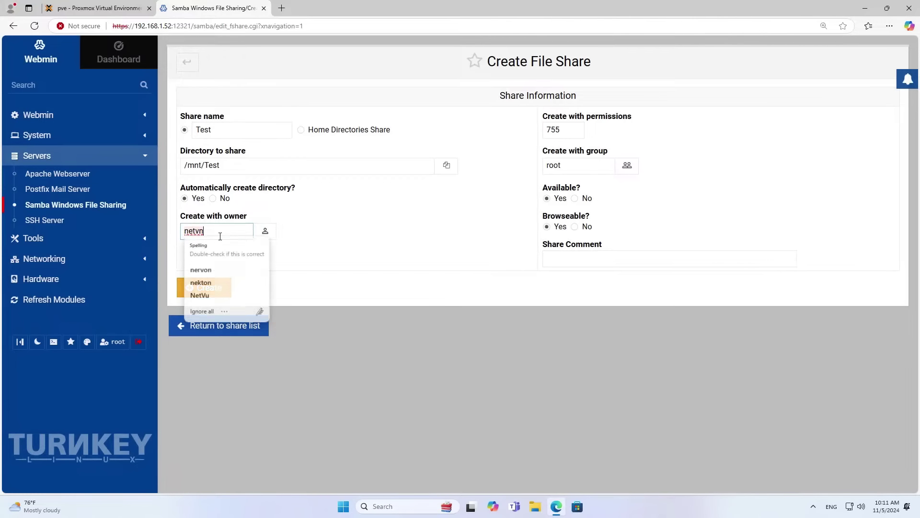
click(295, 255)
click(210, 288)
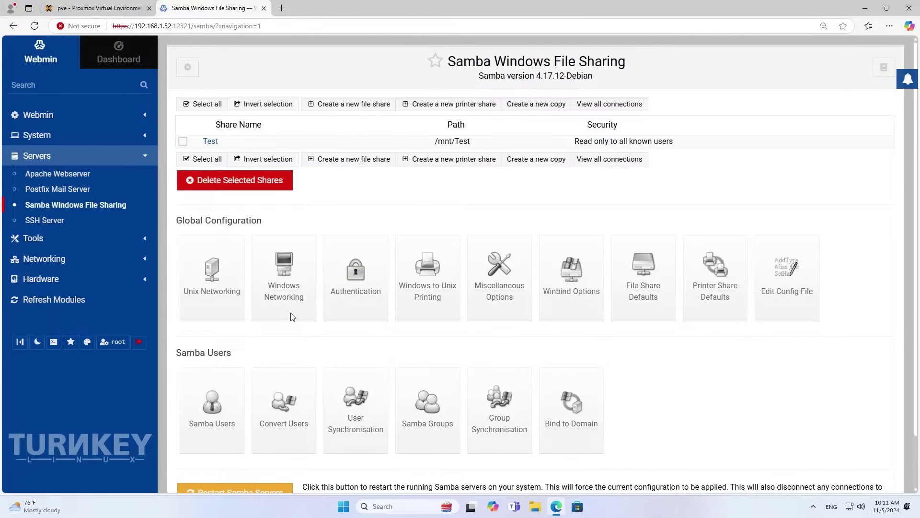
Make the Test share writable, save it, and restart the Samba servers.
click(215, 141)
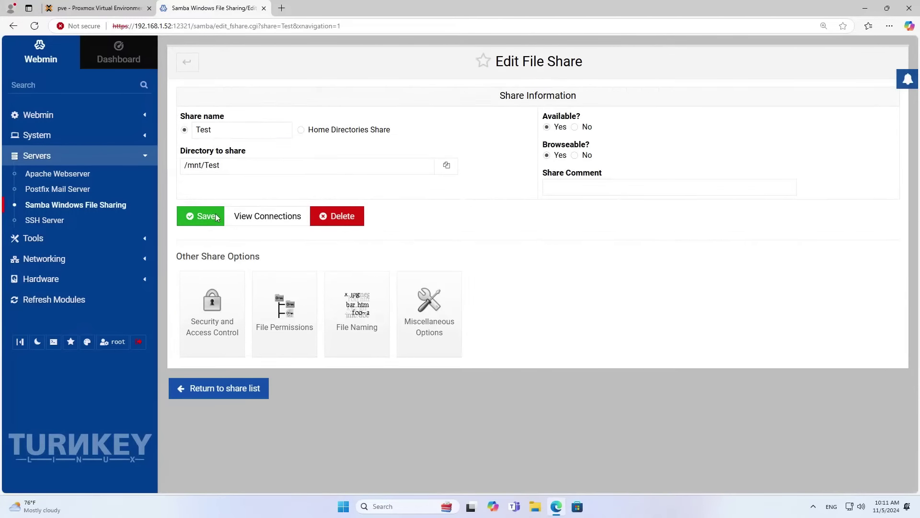
click(214, 297)
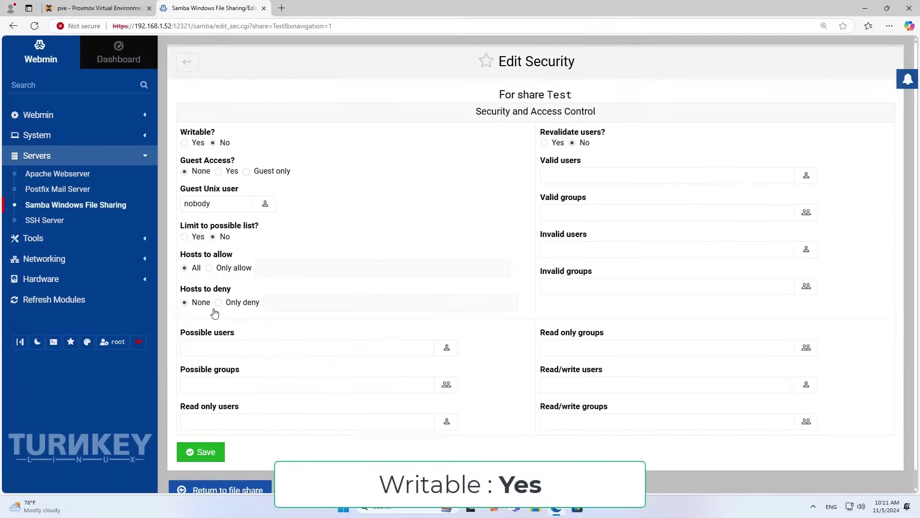
click(185, 143)
click(200, 450)
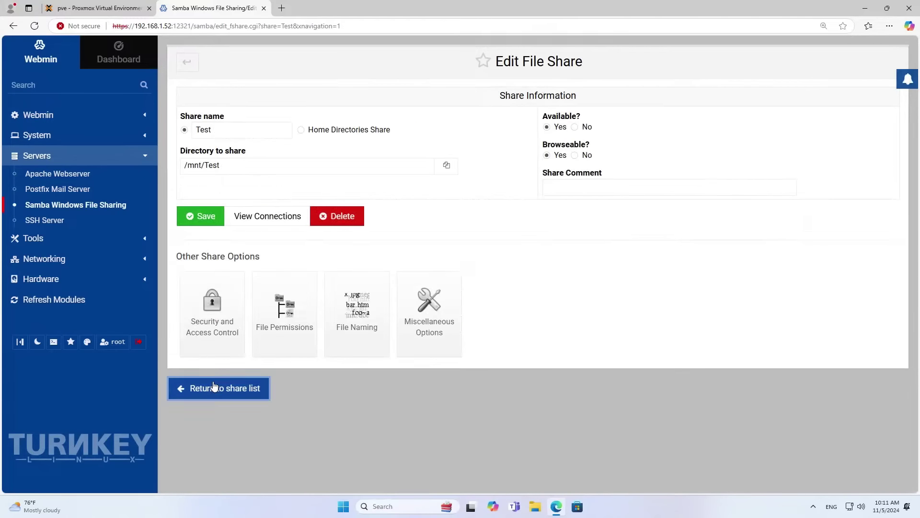
click(197, 388)
scroll(229, 430, down, 1)
click(229, 431)
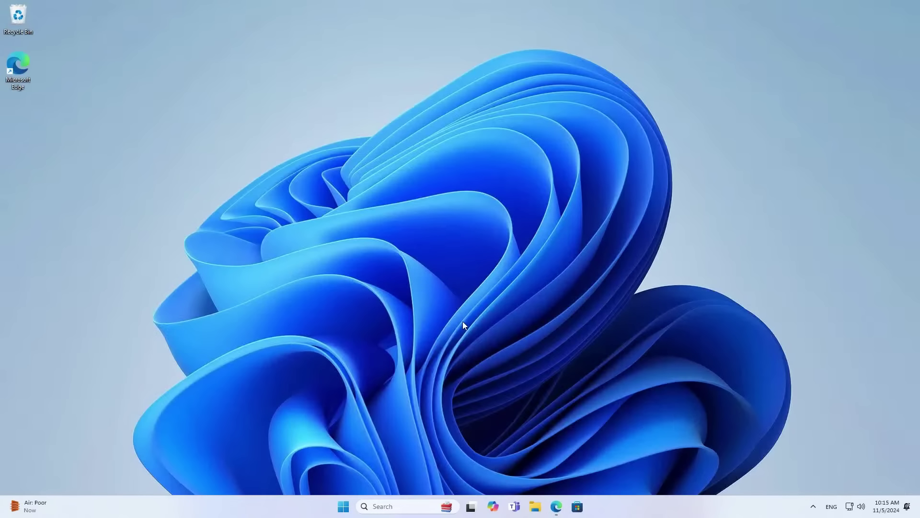
Open \\192.168.1.52 from the Windows Run prompt to view the server's shares.
key(super+r)
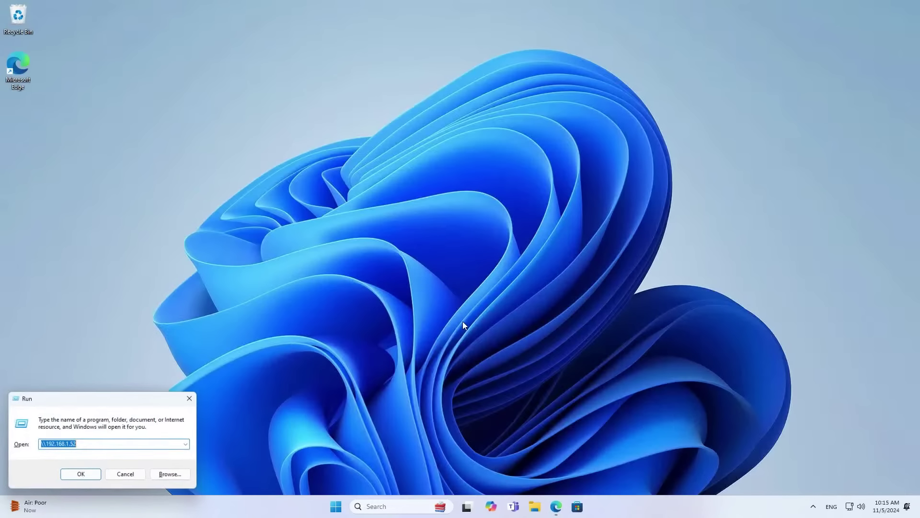
drag(104, 402, 462, 191)
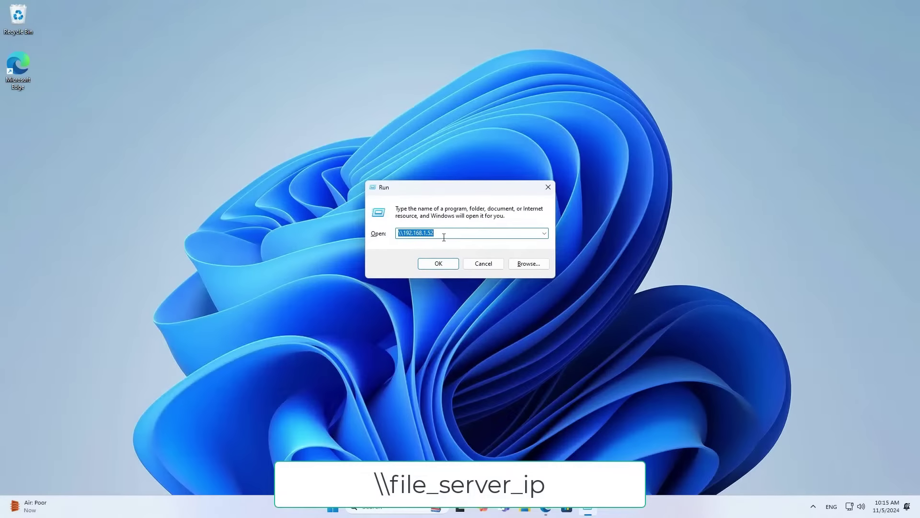
click(438, 263)
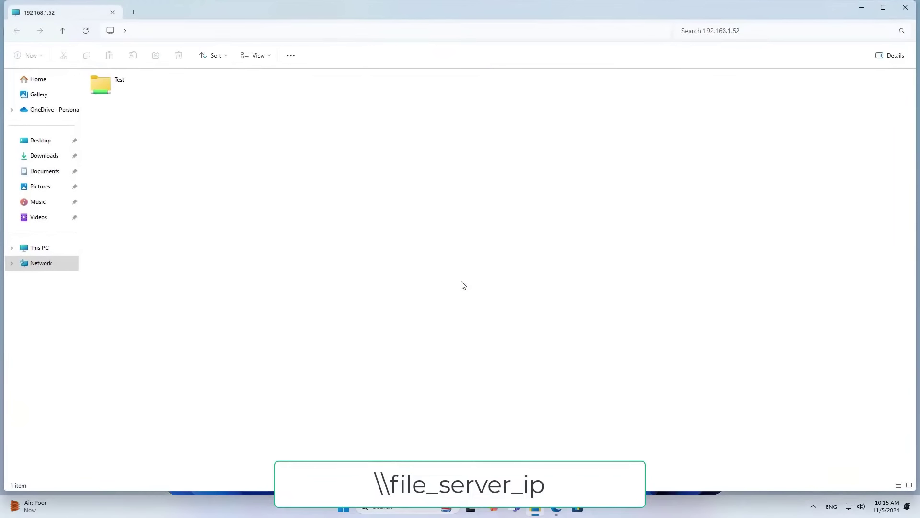
click(131, 86)
Open the Test share, signing in with the Samba user's network credentials.
double_click(131, 85)
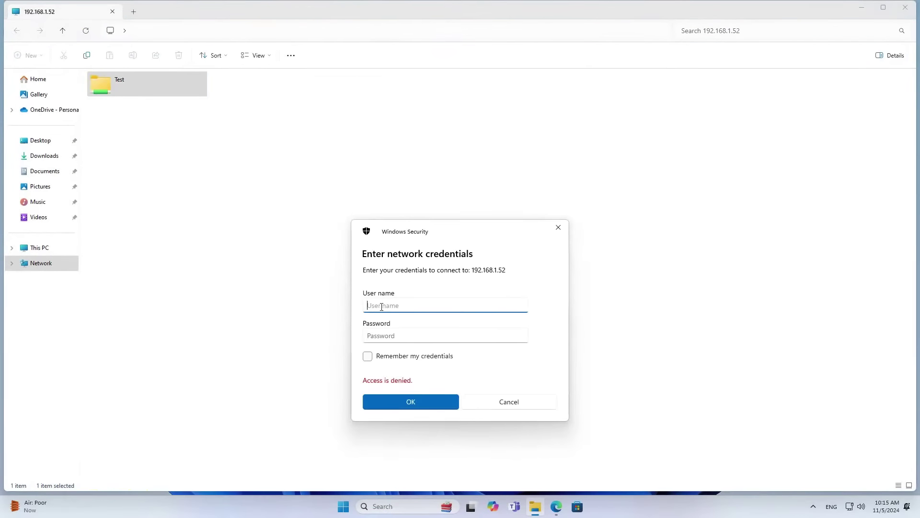
text(netv)
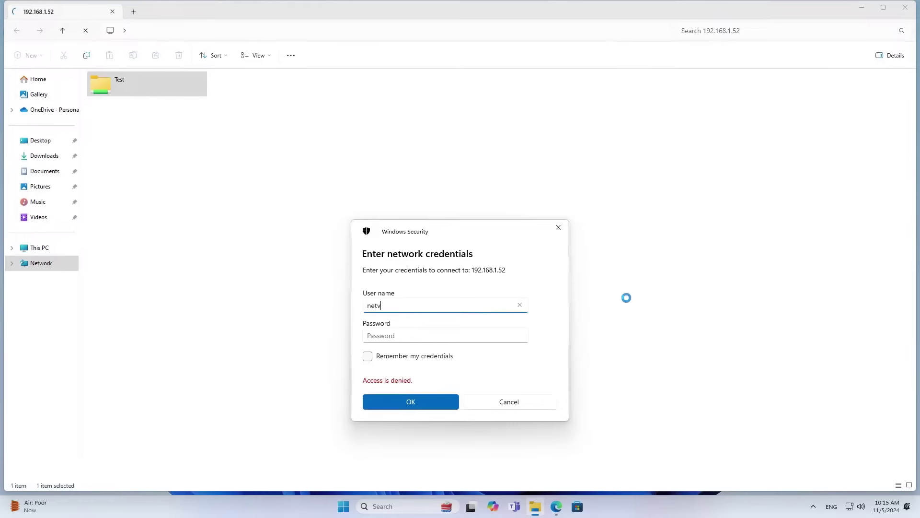
text(n)
key(Tab)
text(••)
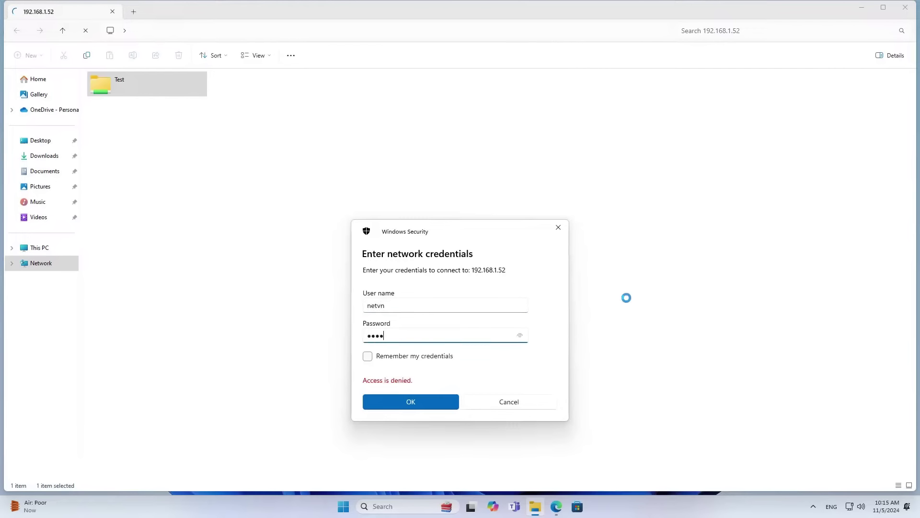
click(520, 336)
click(427, 403)
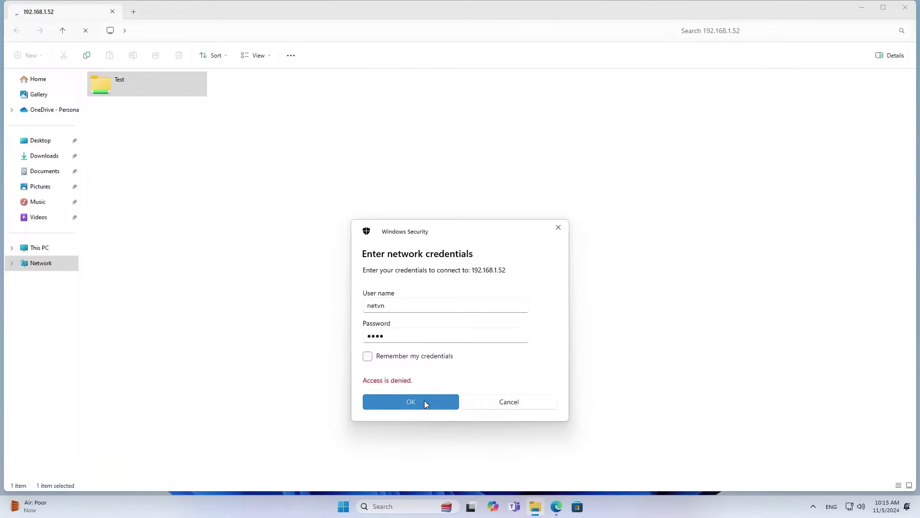
Create New File 1.txt containing 'File Server OK', save it, and close the windows.
right_click(139, 161)
mouse_move(186, 216)
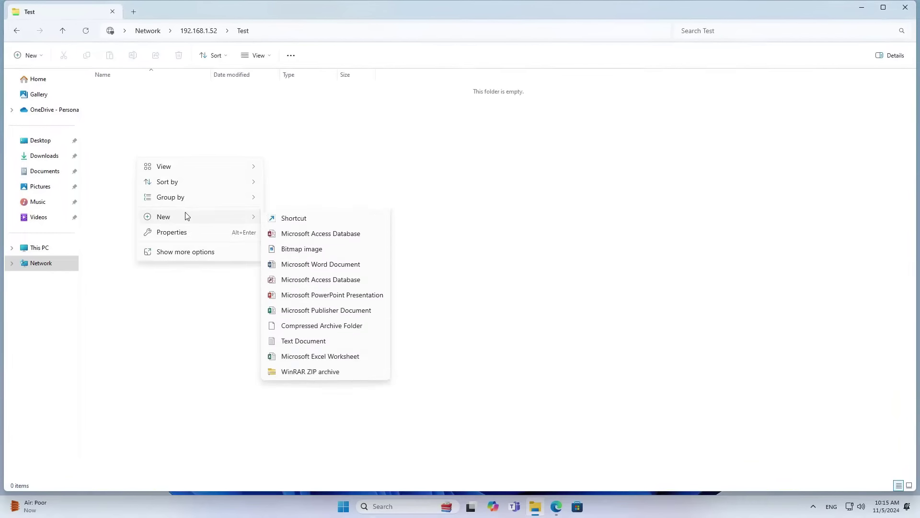
click(300, 356)
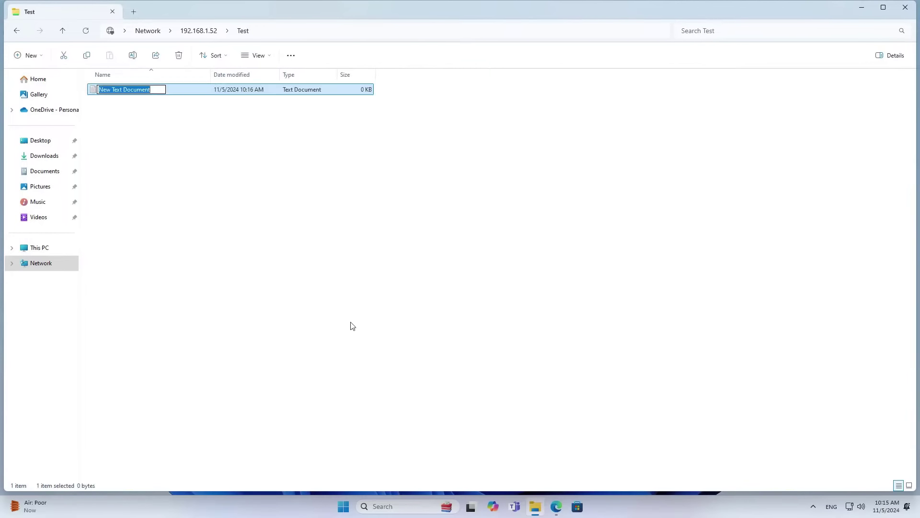
text(New File 1)
key(Return)
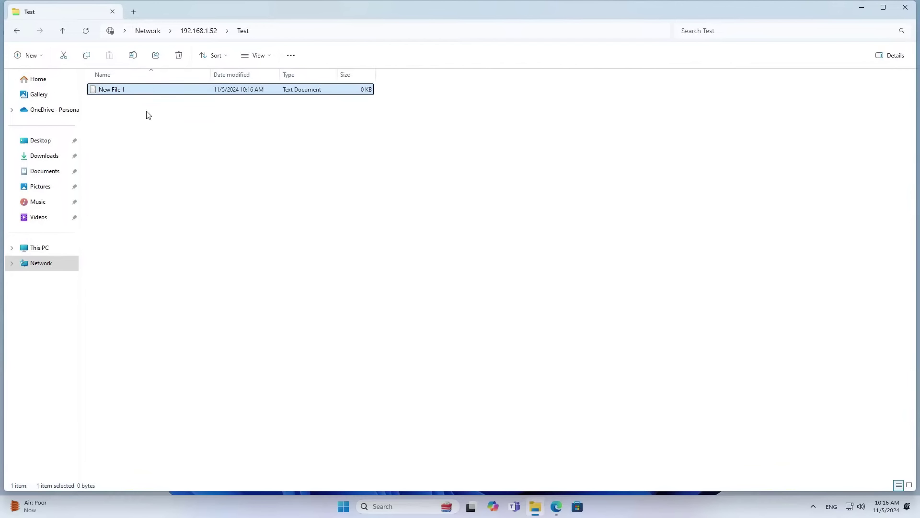
double_click(140, 91)
text(File Server OK)
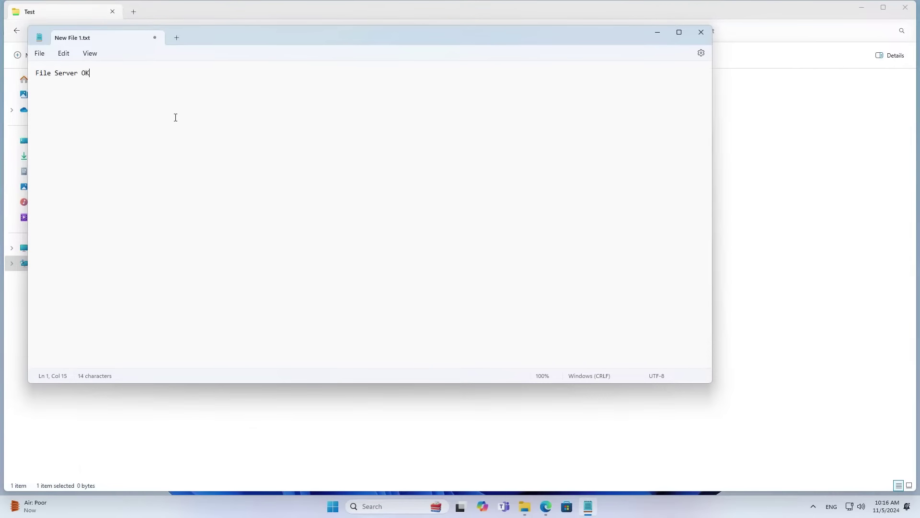
click(42, 55)
click(52, 120)
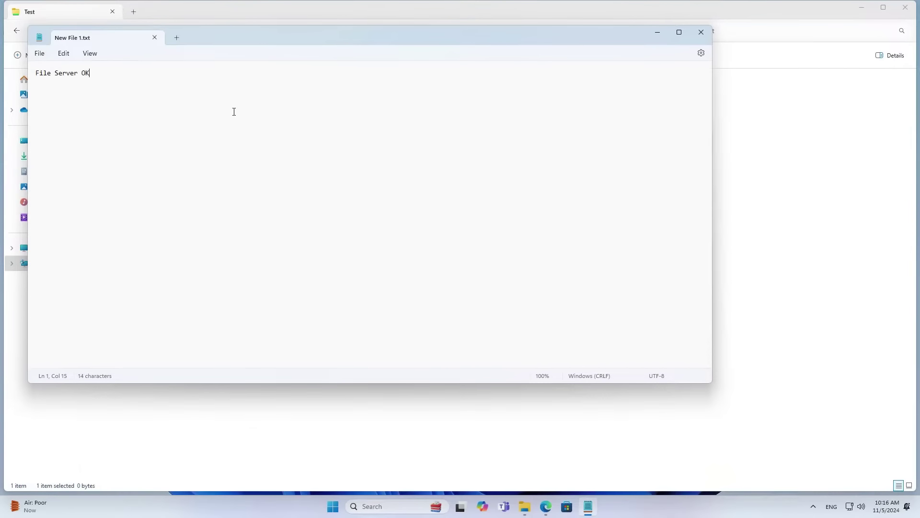
click(701, 32)
click(904, 13)
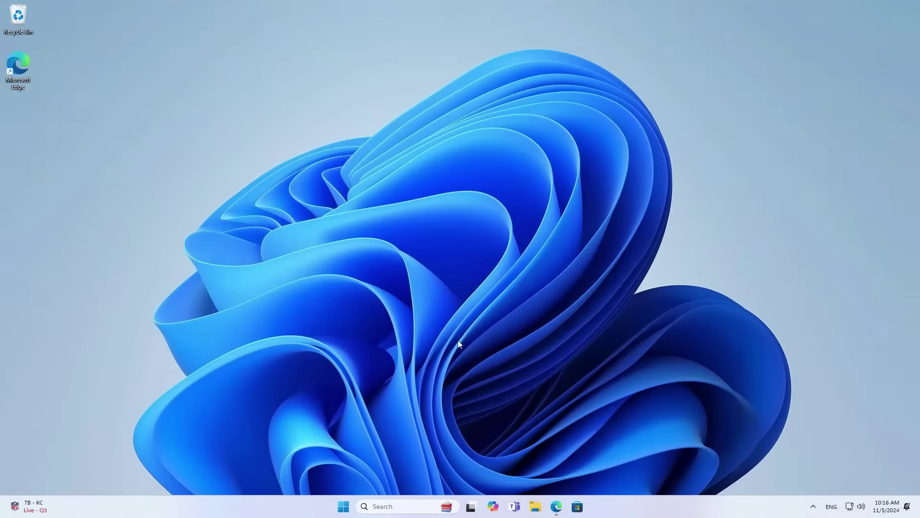
In Proxmox, browse local (pve) CT Templates and search the template catalogue for 'wire'.
click(555, 504)
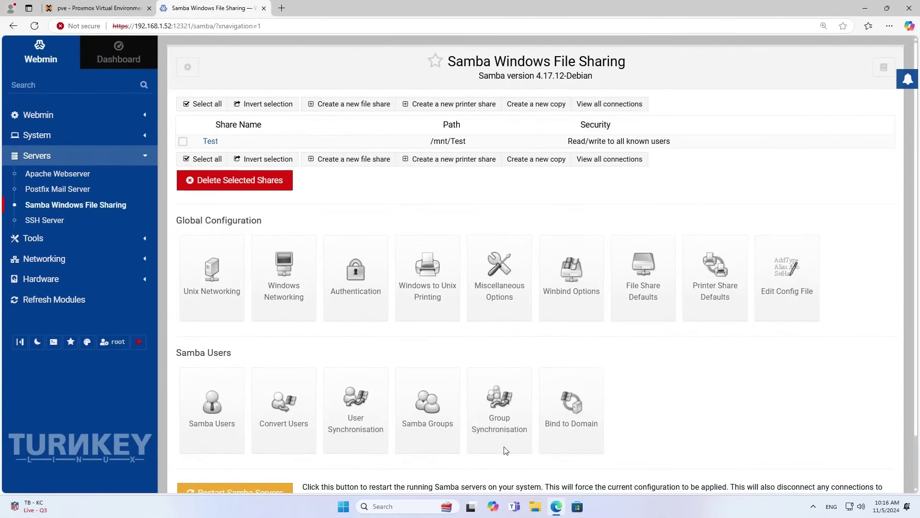
click(129, 9)
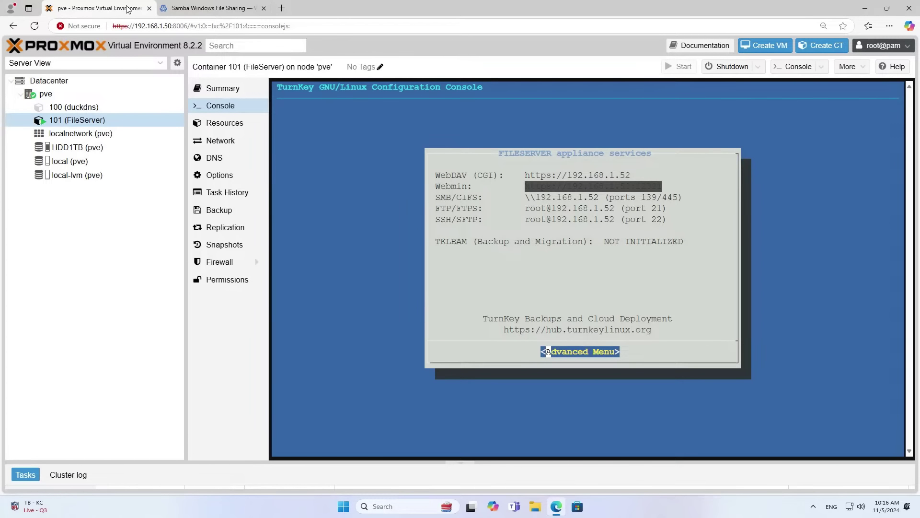
click(95, 163)
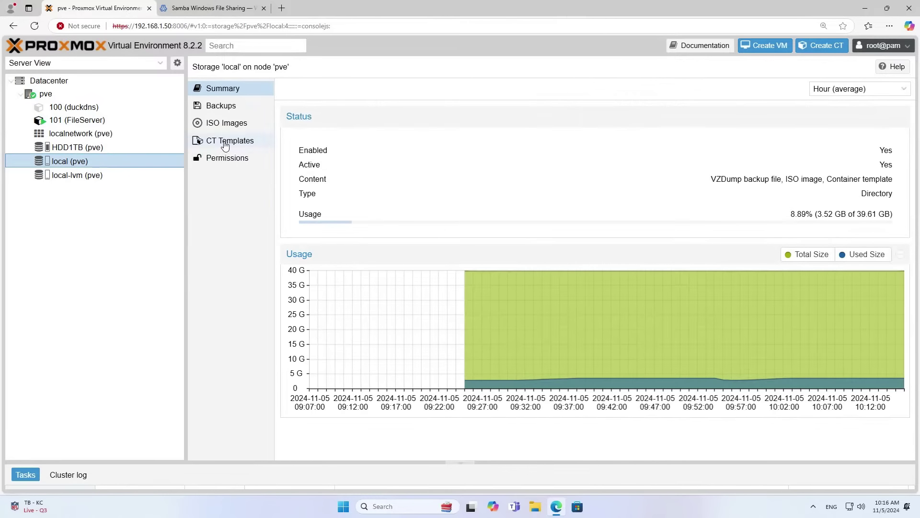
click(224, 142)
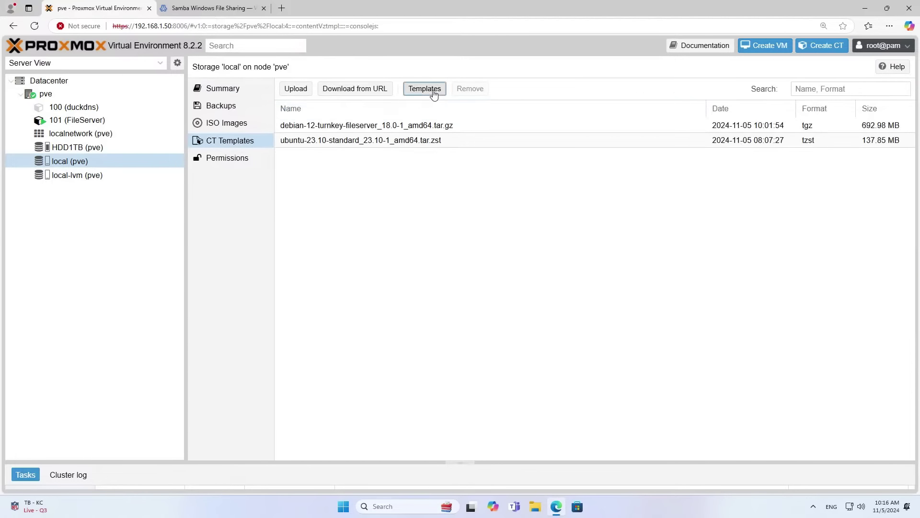
click(434, 90)
click(630, 115)
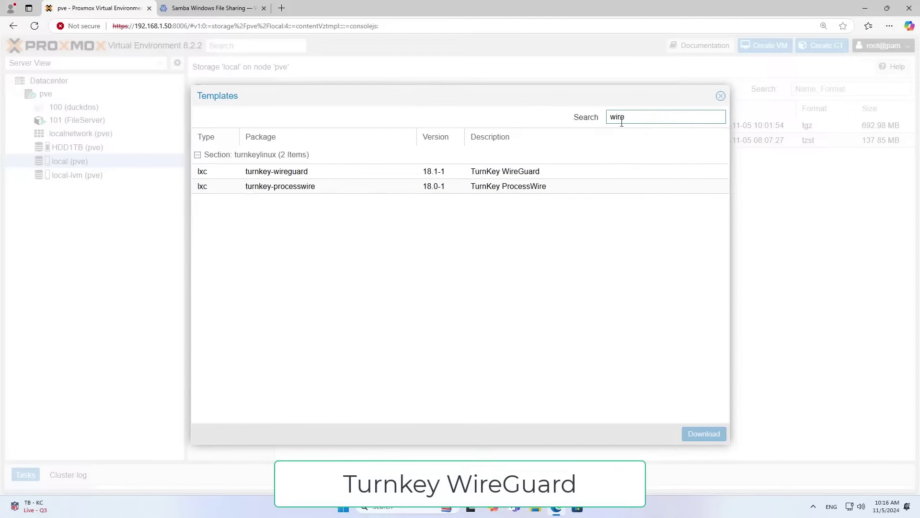
Download the debian-12-turnkey-wireguard_18.1-1_amd64 template and close the Webmin Samba tab.
click(501, 172)
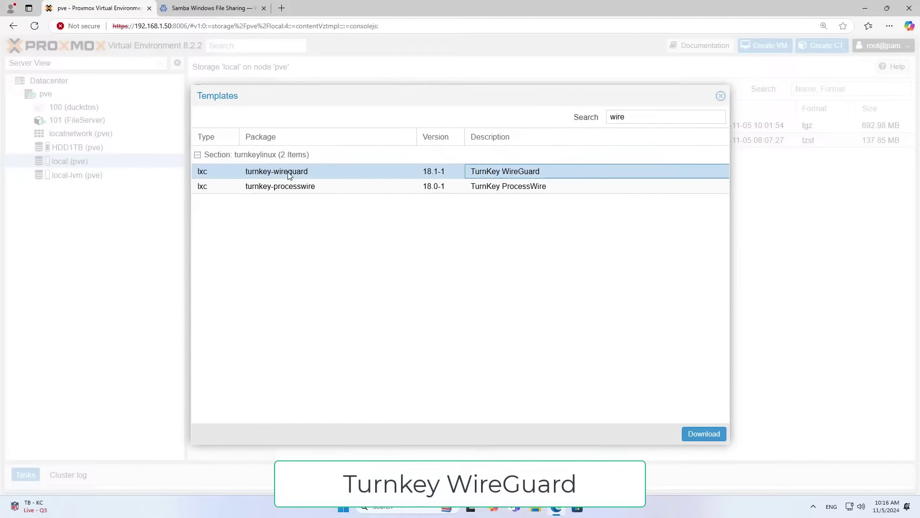
click(713, 435)
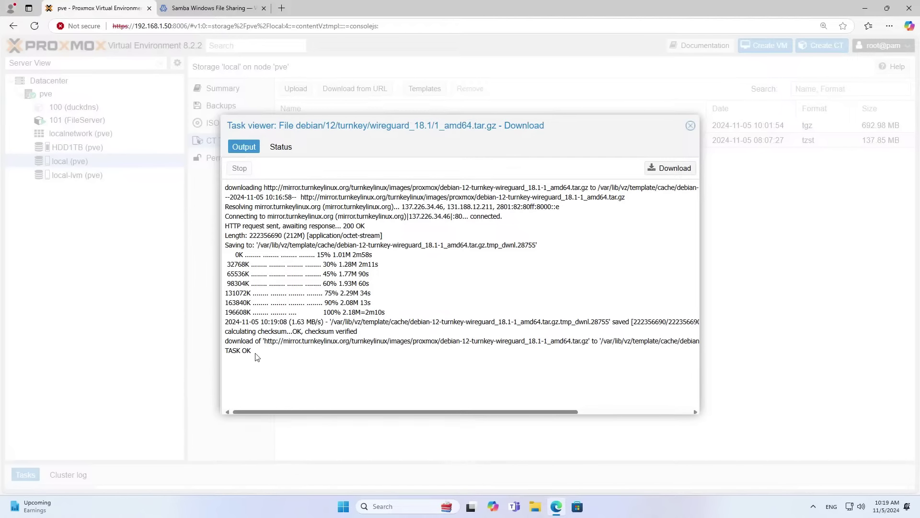
drag(255, 355, 226, 352)
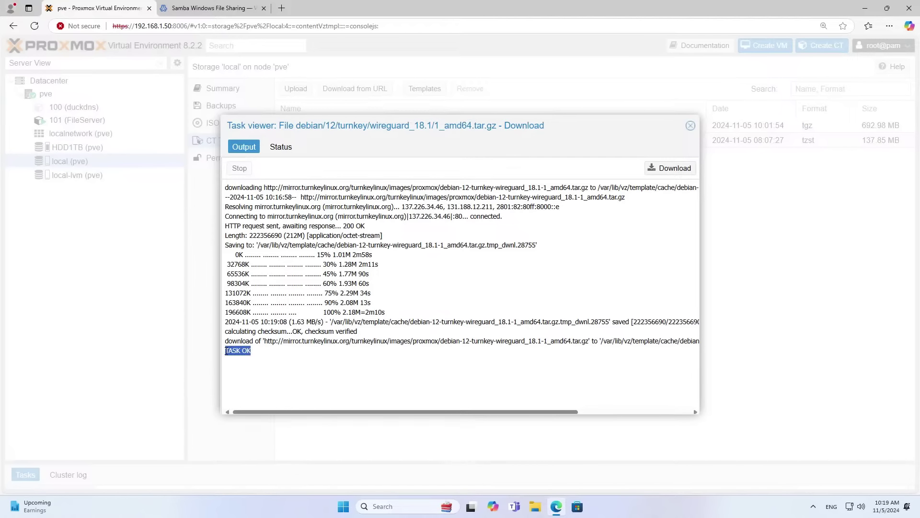
click(280, 147)
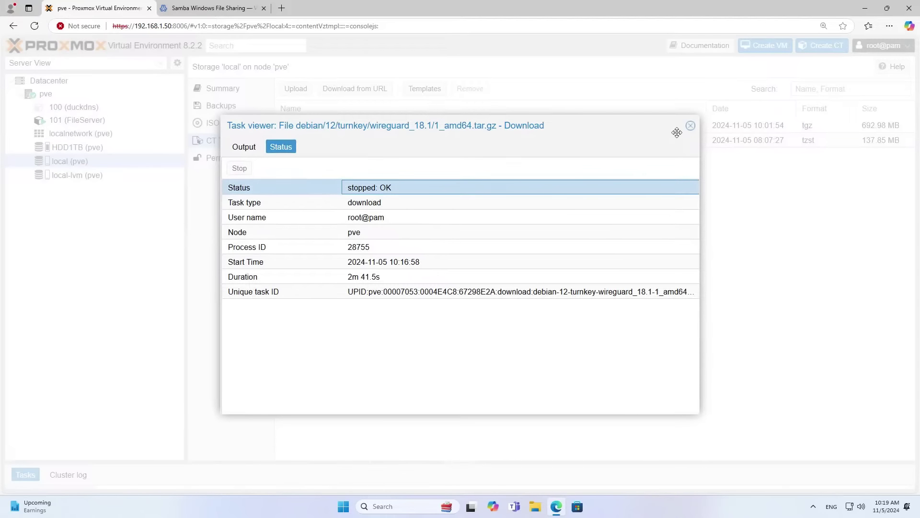
click(690, 125)
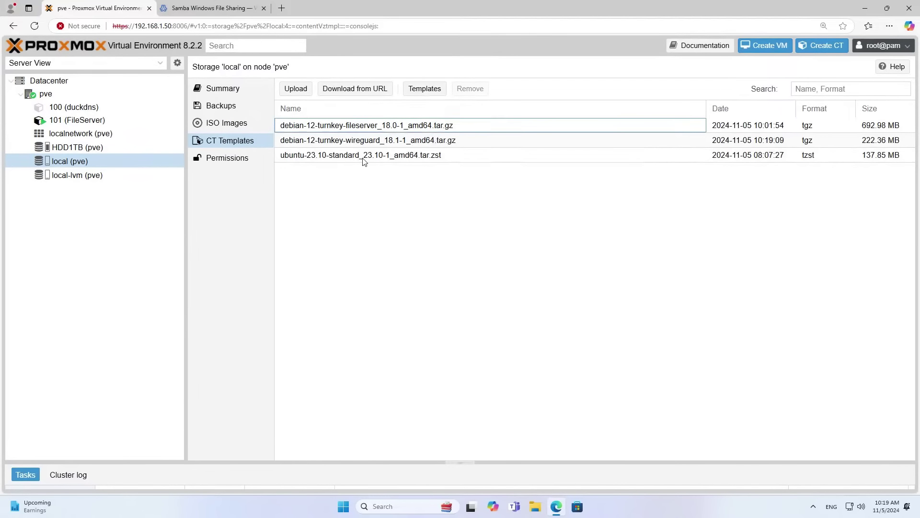
click(351, 142)
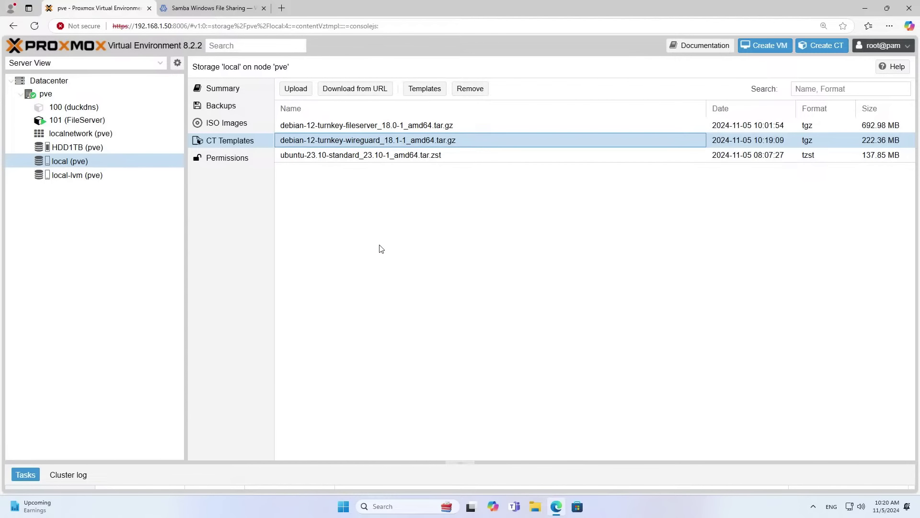
click(264, 8)
Search Google for duckdns and sign in with Google to view the netvnpve domain.
click(167, 8)
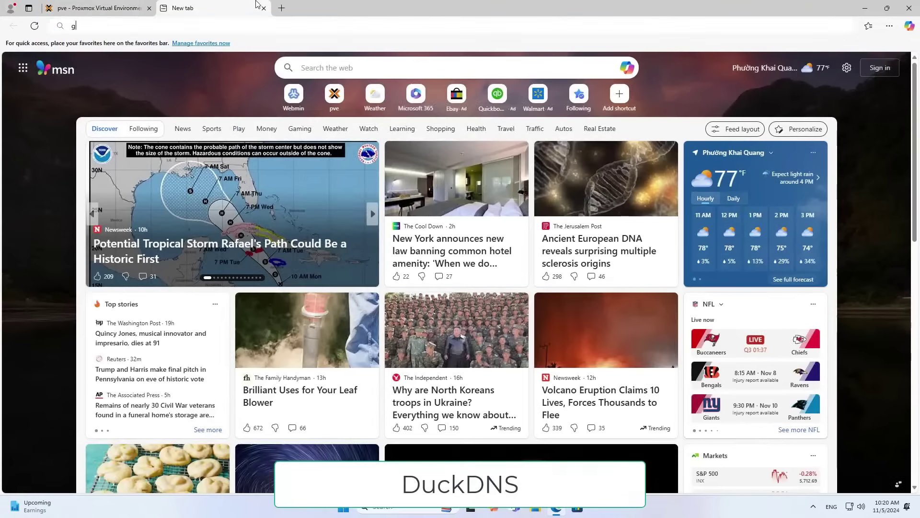
text(google.com)
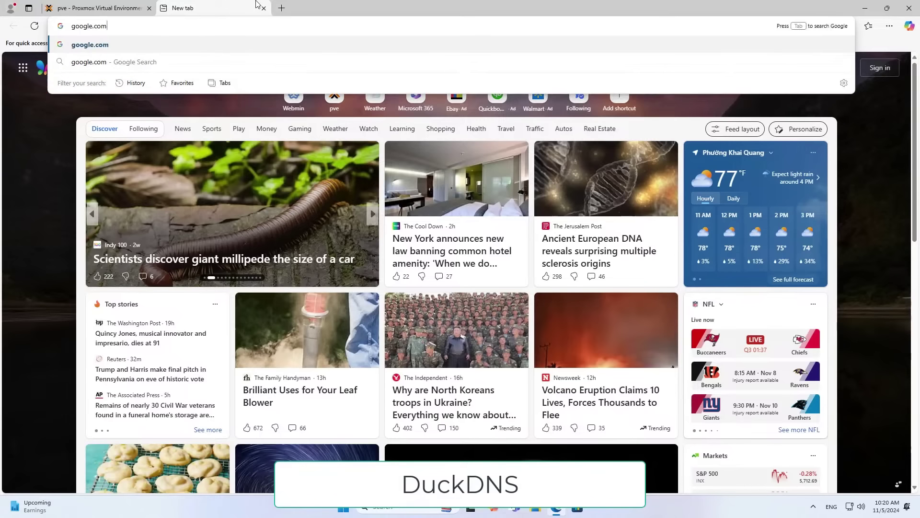
key(Return)
text(duck)
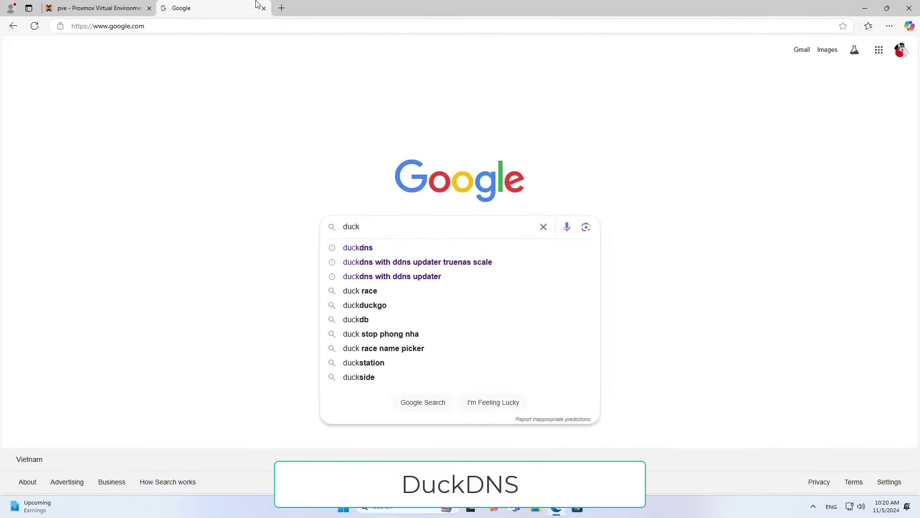
click(357, 248)
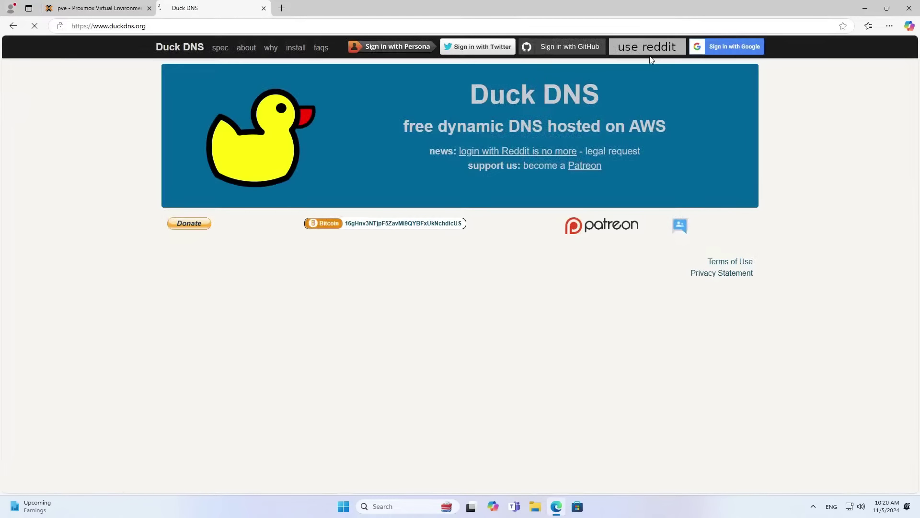
click(650, 53)
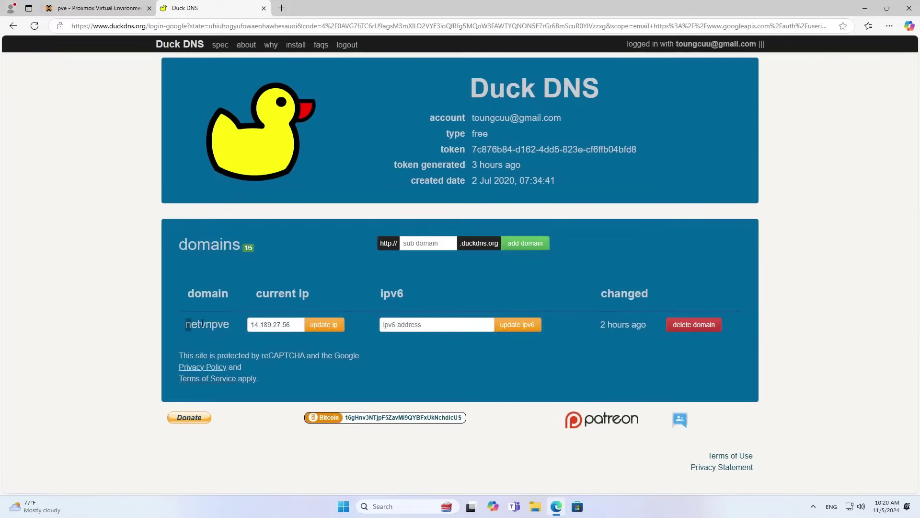
drag(203, 324, 234, 323)
click(226, 342)
Sign in to the router at 192.168.1.1 as admin without saving the password.
click(281, 8)
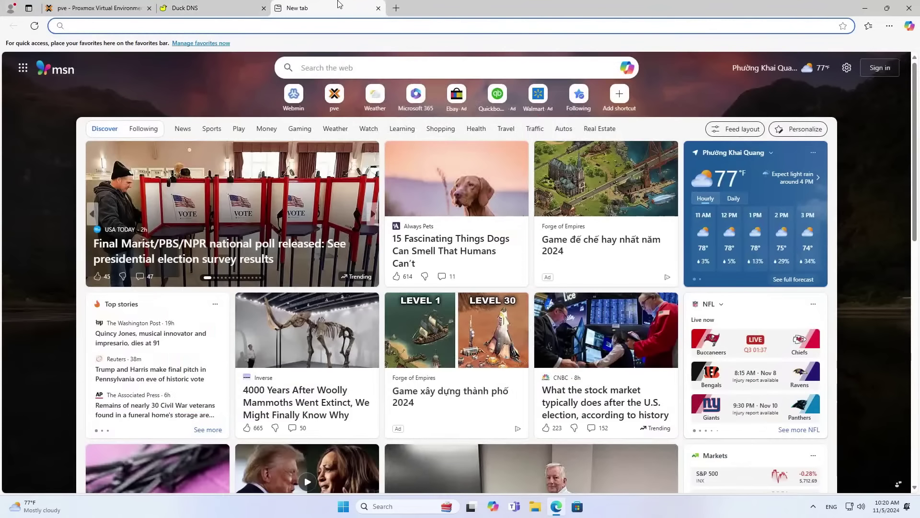
text(192.168.1.1)
key(Return)
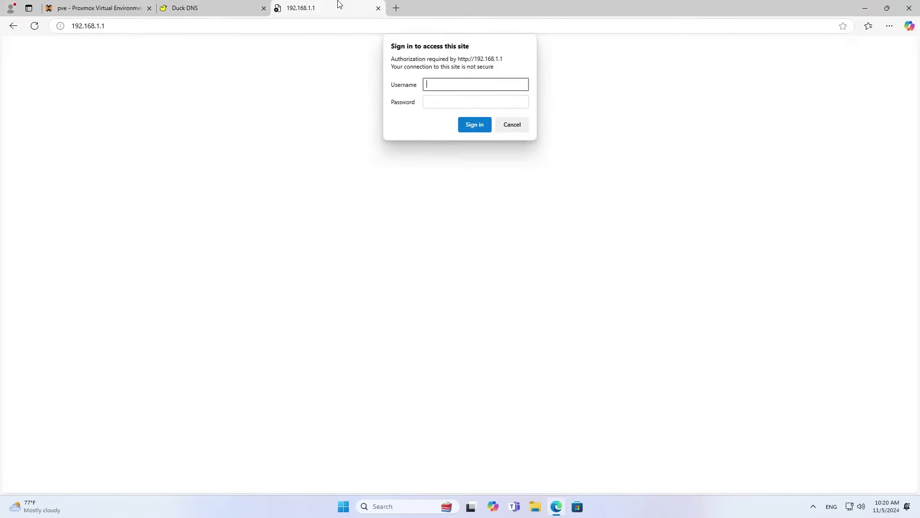
text(admin)
key(Tab)
text(ad)
key(Return)
click(840, 121)
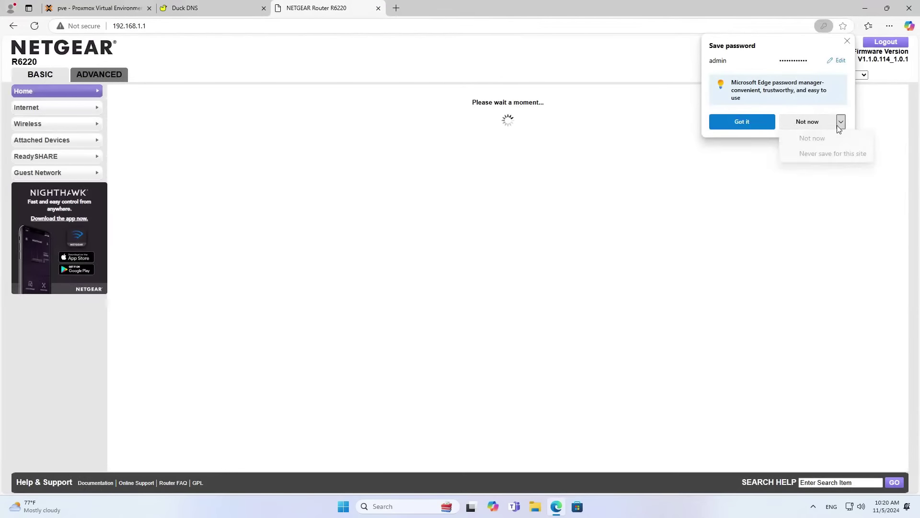
click(810, 140)
Open the router's ADVANCED > Advanced Setup > Port Forwarding / Port Triggering page.
click(102, 76)
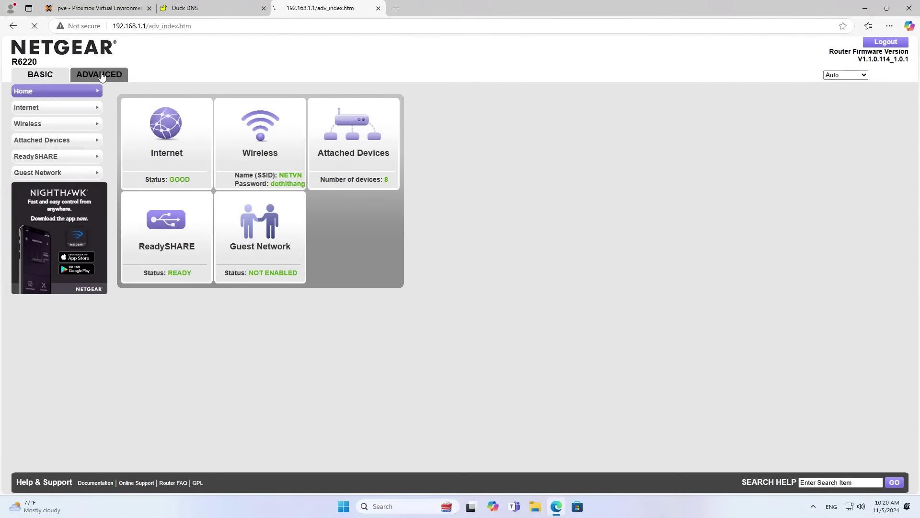
click(52, 203)
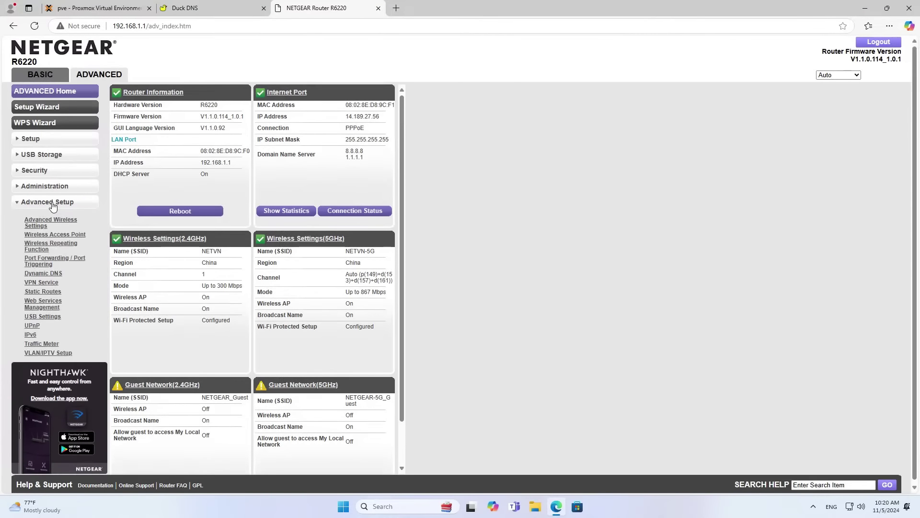
click(51, 260)
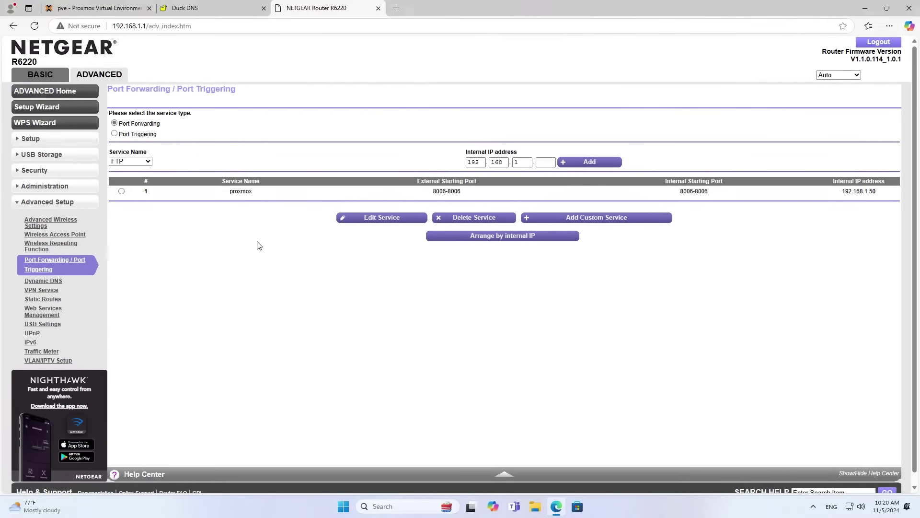
click(117, 9)
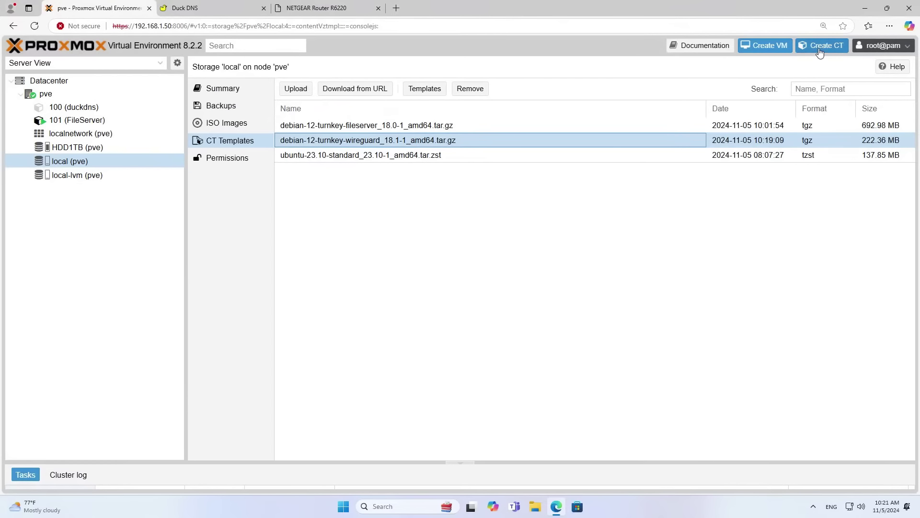
Start a new container with hostname 'wireguard' and a root password entered and confirmed.
click(819, 50)
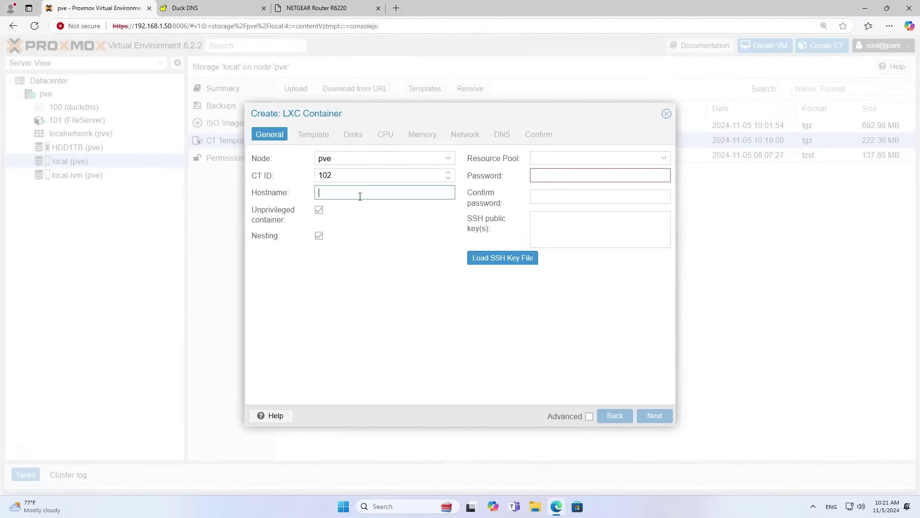
text(wireguard)
click(549, 175)
text(•••••)
click(659, 175)
click(632, 197)
text(12345)
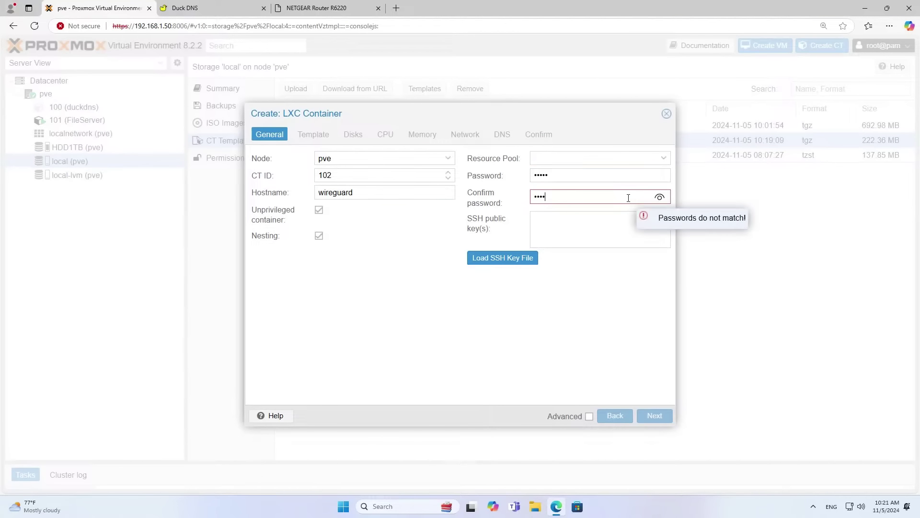
click(659, 197)
click(394, 193)
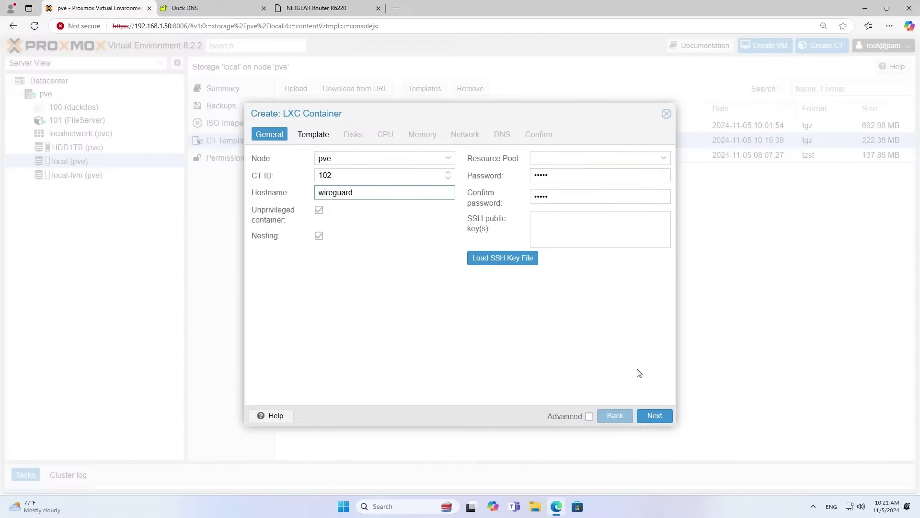
click(655, 416)
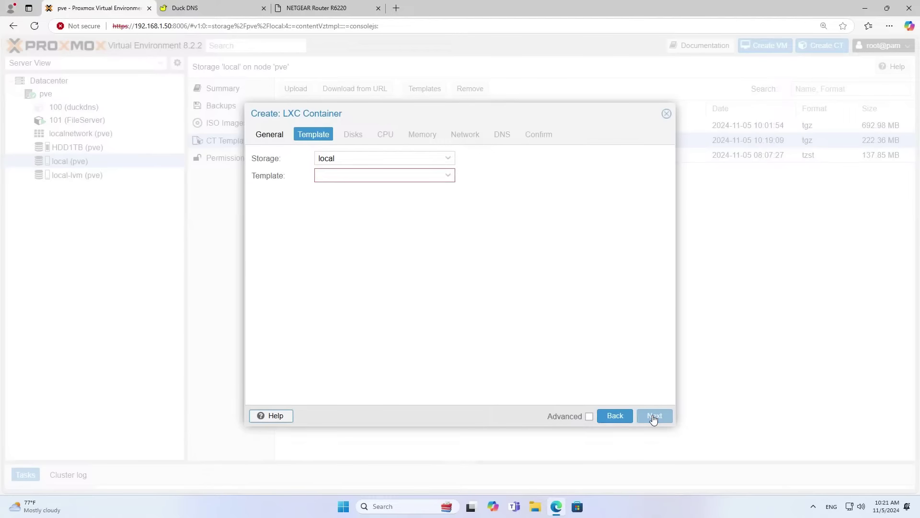
Pick the TurnKey WireGuard template and local-lvm root disk, keeping 1 core and 512 MiB memory.
click(449, 176)
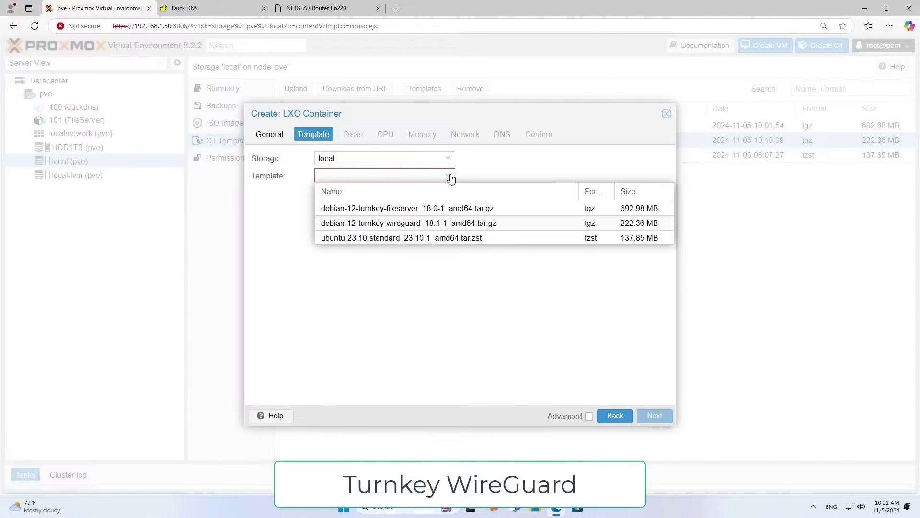
click(419, 225)
click(648, 416)
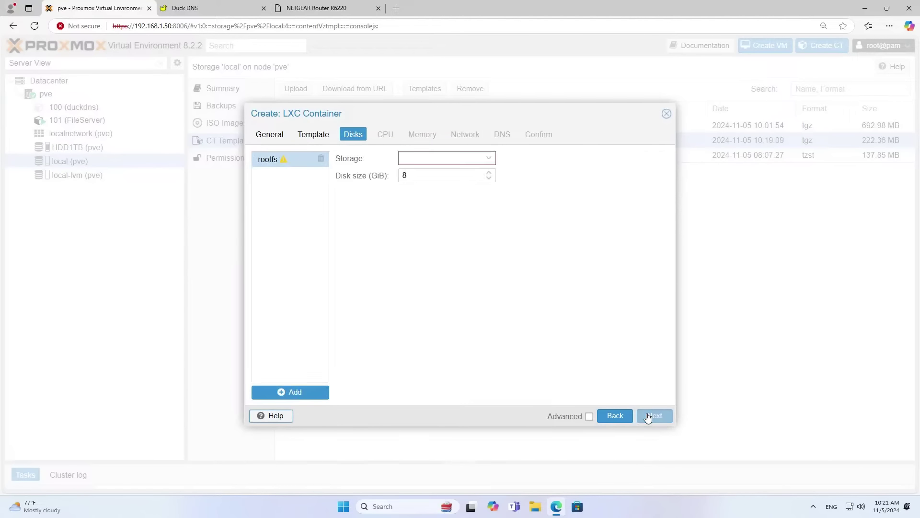
click(488, 161)
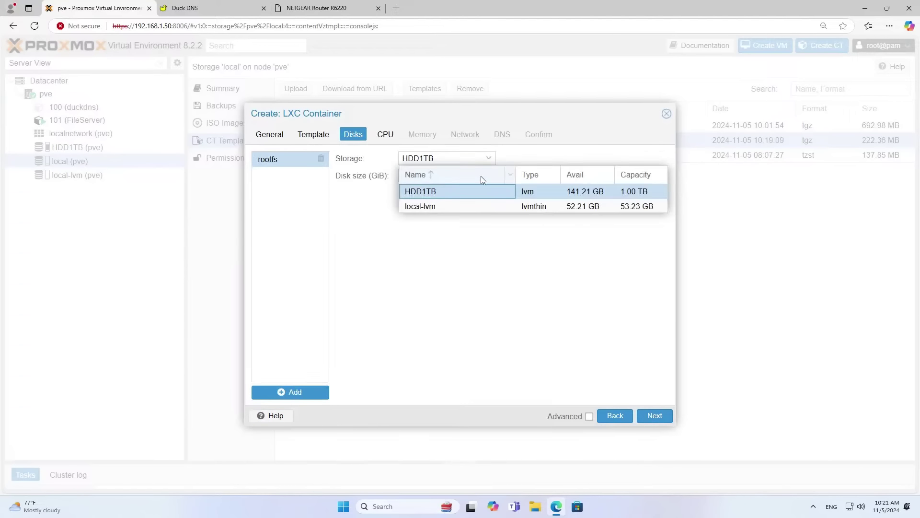
click(473, 207)
click(658, 417)
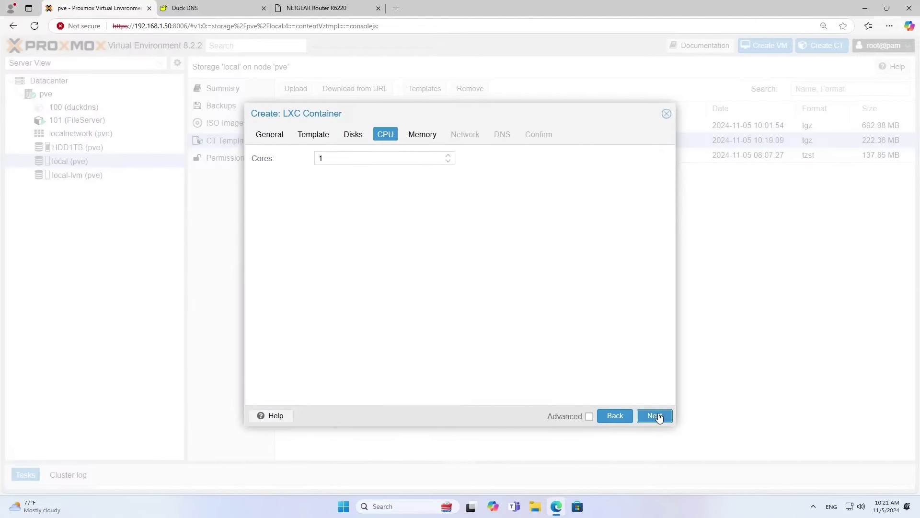
click(658, 416)
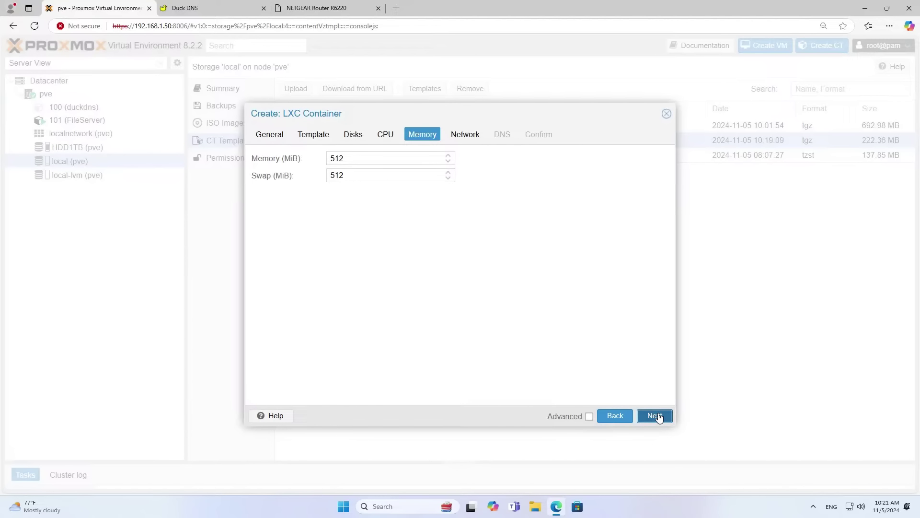
click(658, 416)
Give the container static IPv4 192.168.1.53/24 with gateway 192.168.1.1.
click(559, 175)
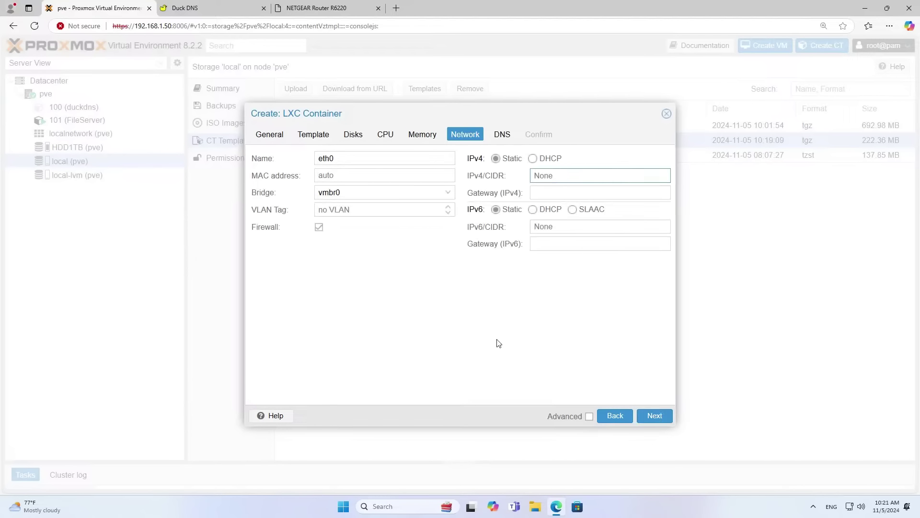
text(192.168.1.53/24)
key(Tab)
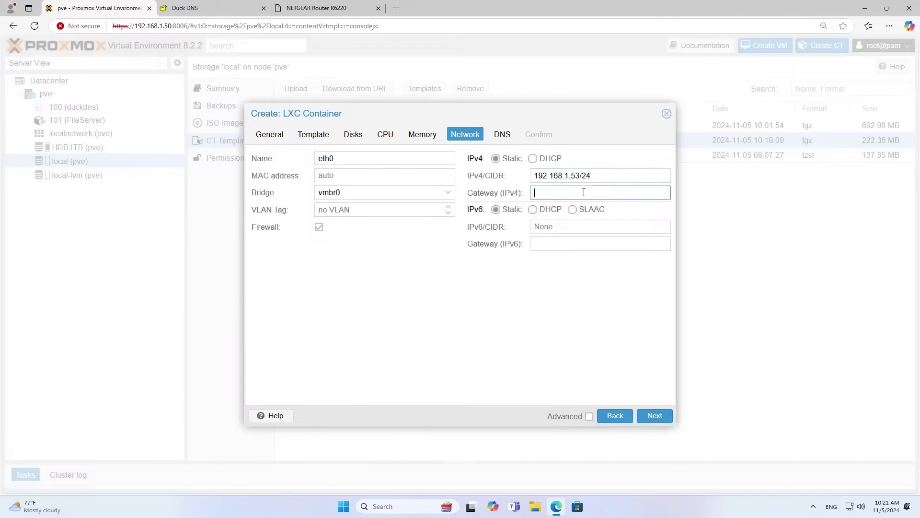
text(192.168.1.1)
key(shift+Tab)
key(Tab)
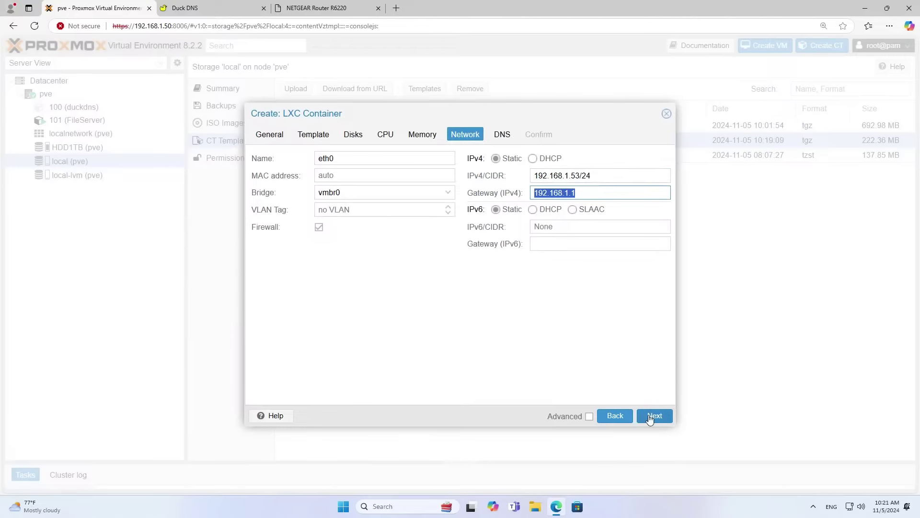
click(650, 419)
Enter 8.8.8.8 as DNS domain and 1.1.1.1 as DNS server, then create the container.
click(411, 157)
text(8.8.)
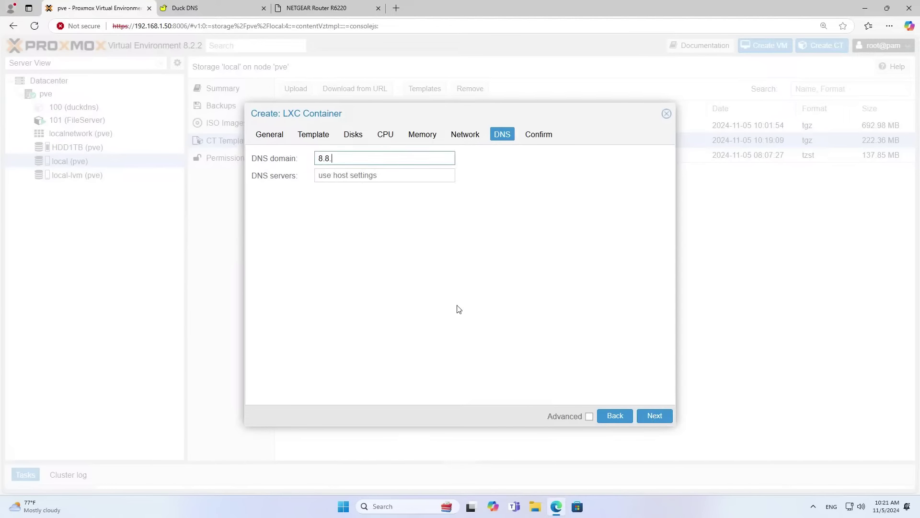
text(8.8)
key(Tab)
text(1.1.1.1)
click(380, 157)
click(379, 179)
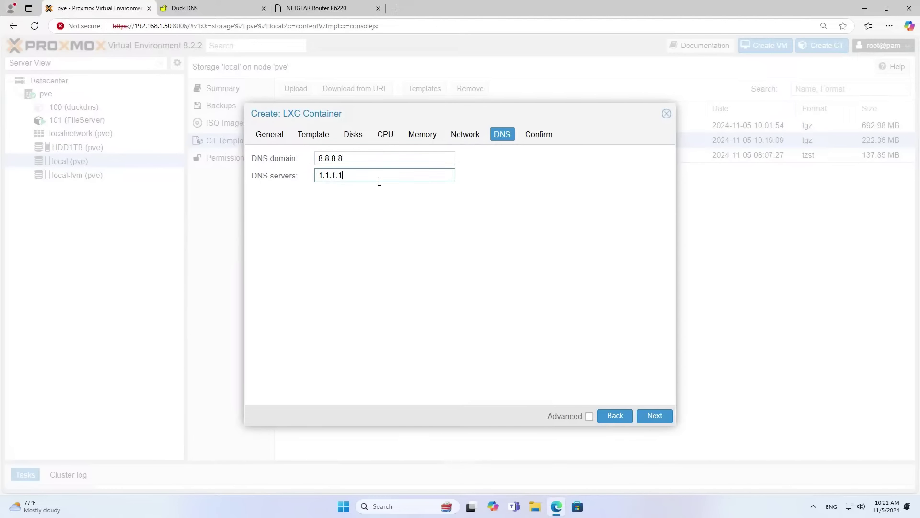
click(654, 416)
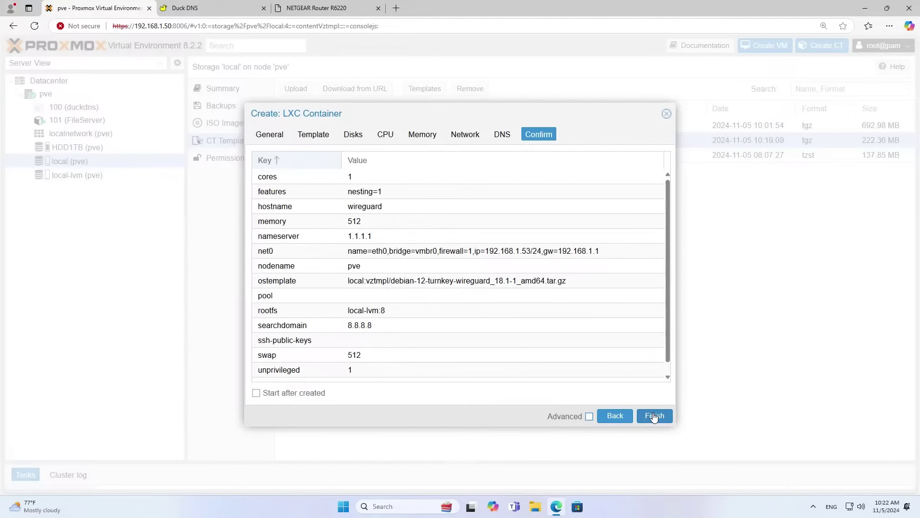
click(655, 416)
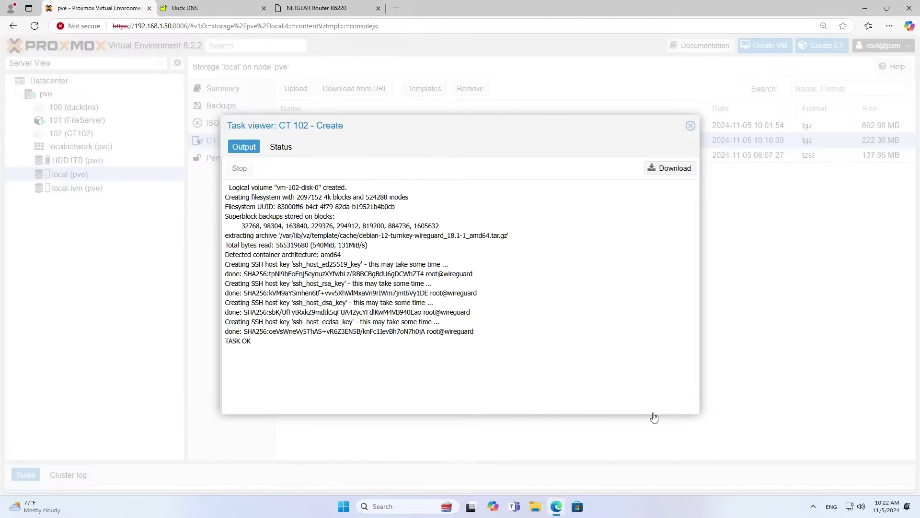
Confirm the creation task finished OK and view container 102's network settings.
drag(255, 343, 225, 343)
click(282, 147)
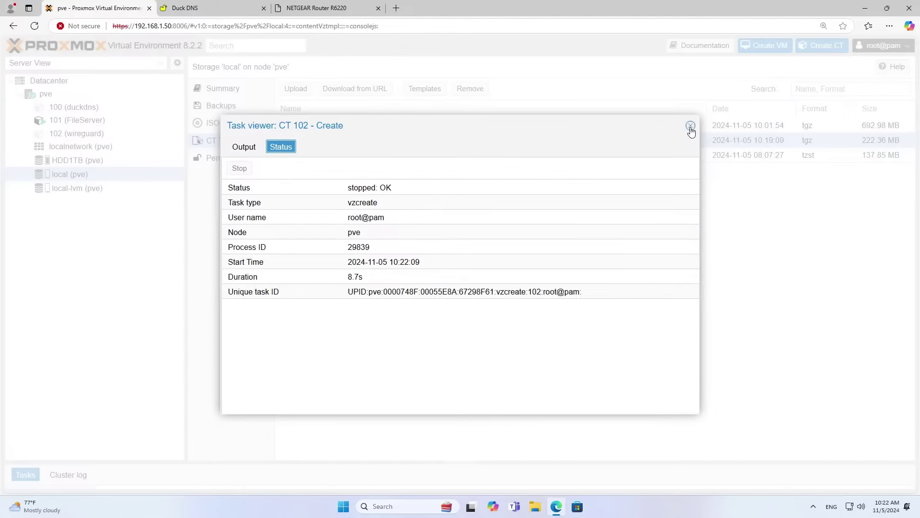
click(690, 126)
click(119, 134)
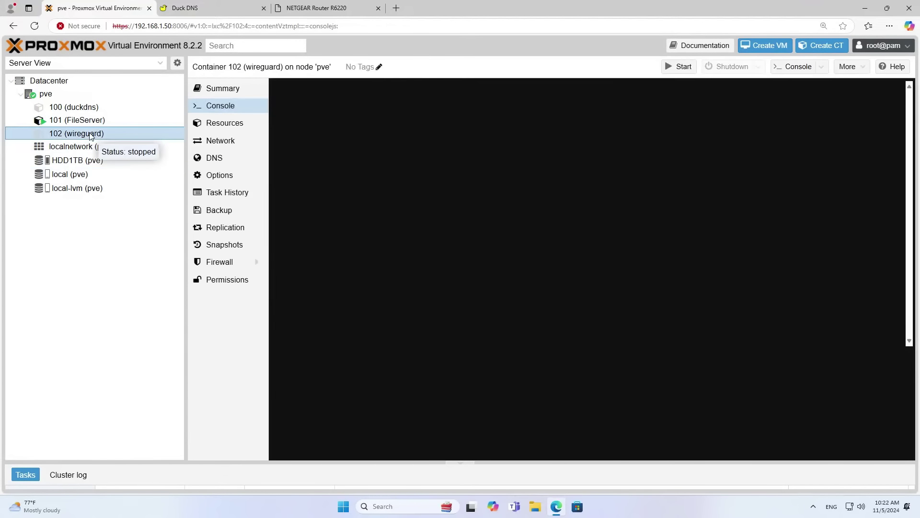
click(221, 140)
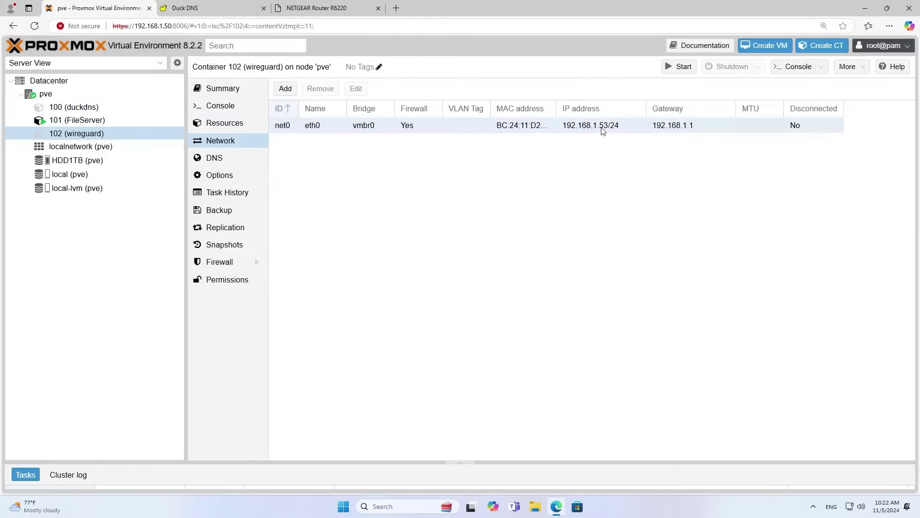
On the router's port forwarding page, add a custom service named 'wireguard' on port 51820.
click(347, 13)
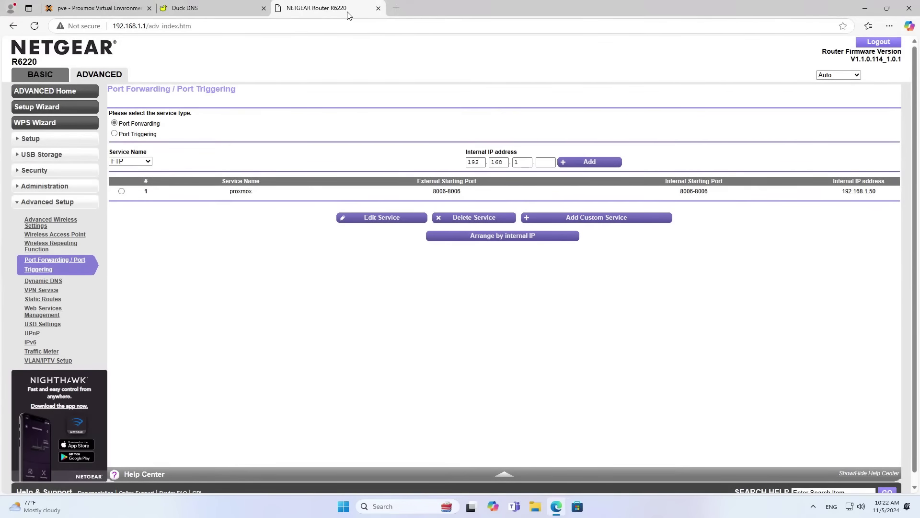
click(567, 218)
key(ctrl+plus)
key(ctrl+plus)
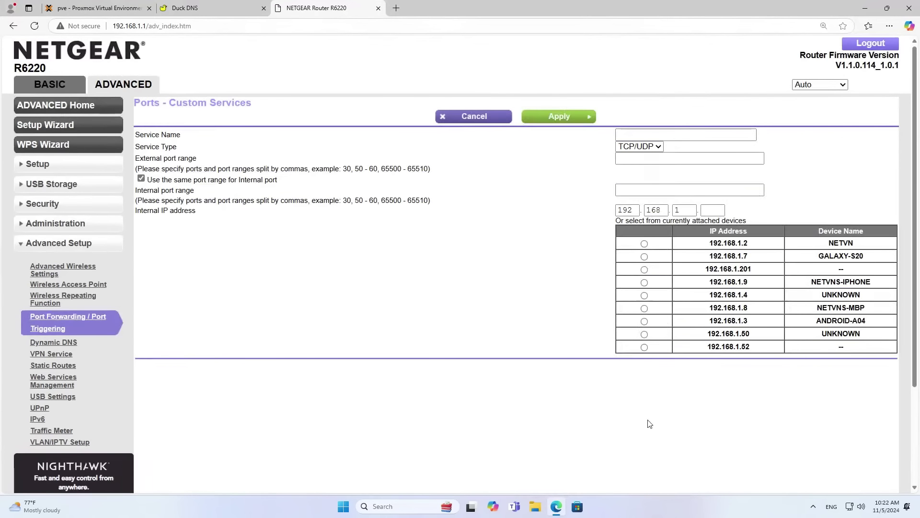
click(673, 135)
text(wireg)
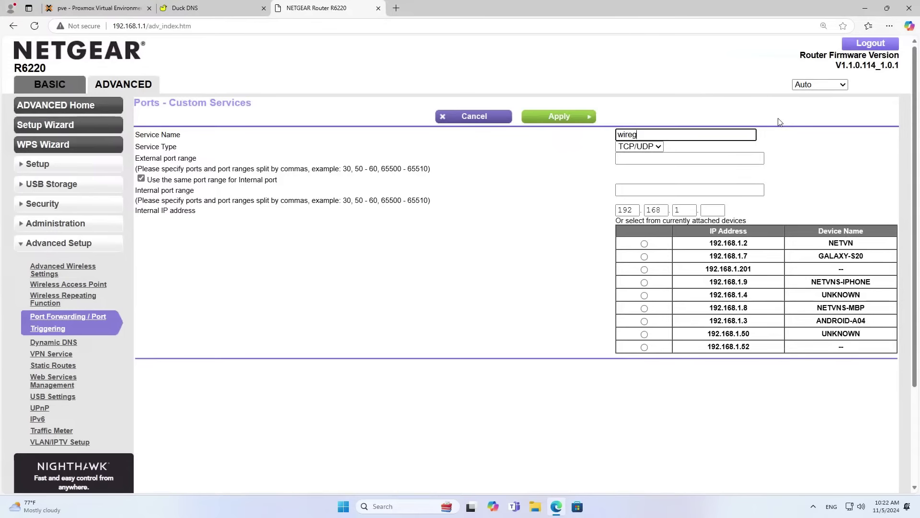
text(uard)
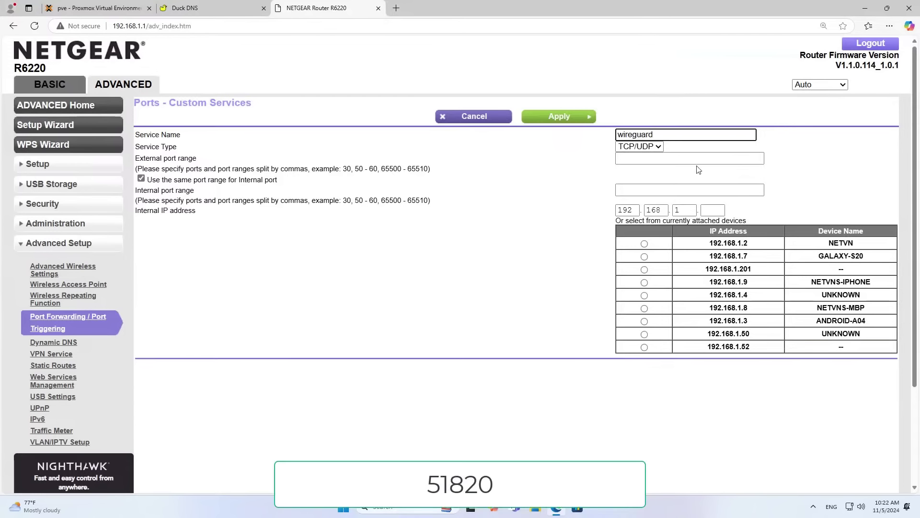
click(702, 159)
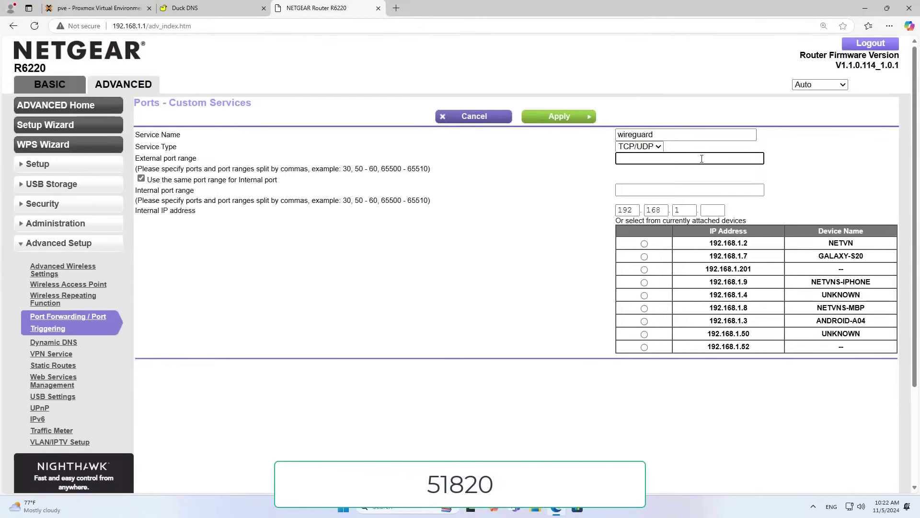
text(51820)
click(682, 191)
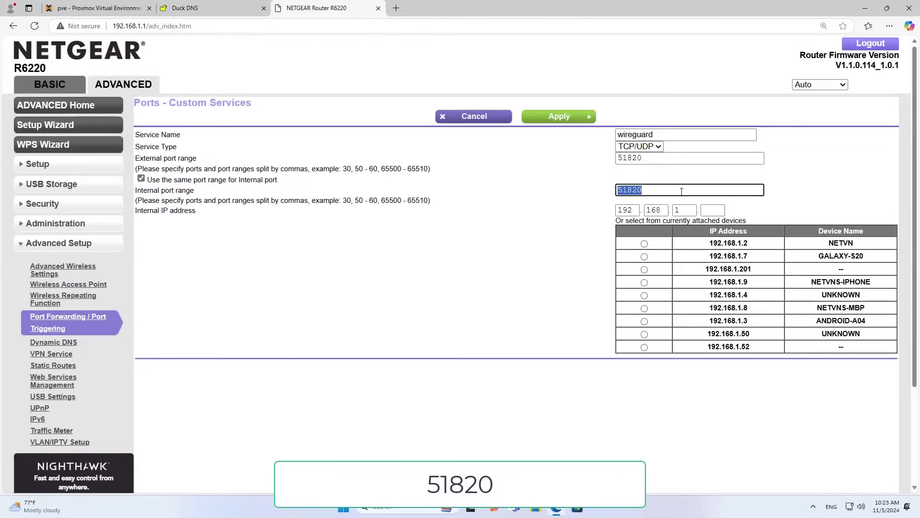
Point the rule at 192.168.1.53 and apply the wireguard forwarding rule.
click(709, 212)
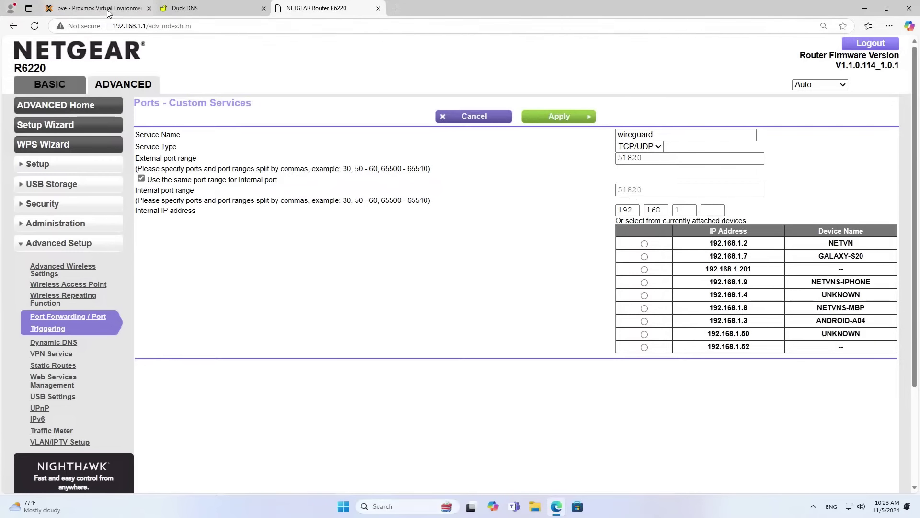
click(72, 8)
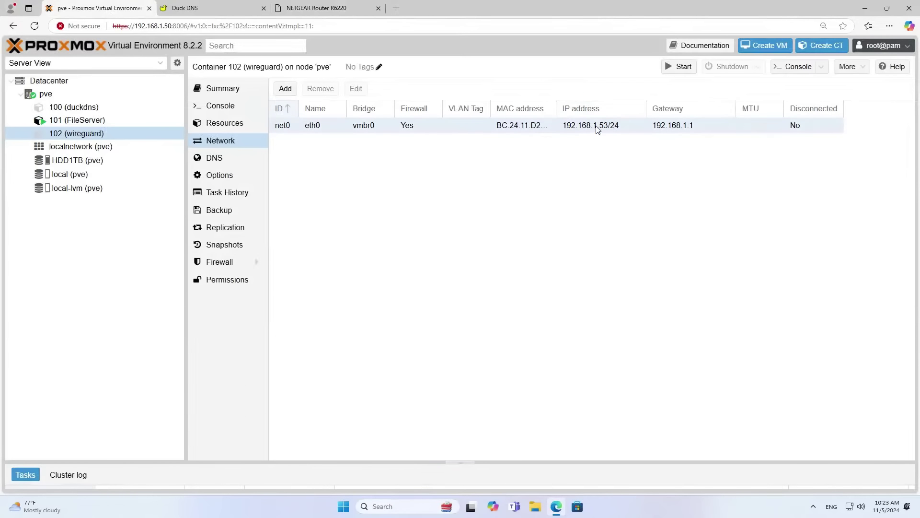
click(331, 8)
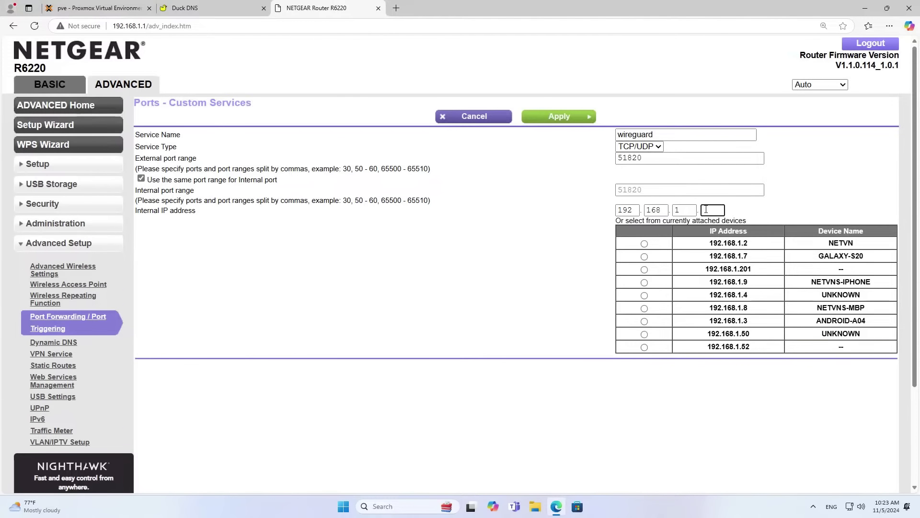
text(53)
key(shift+Left)
key(shift+Left)
click(566, 120)
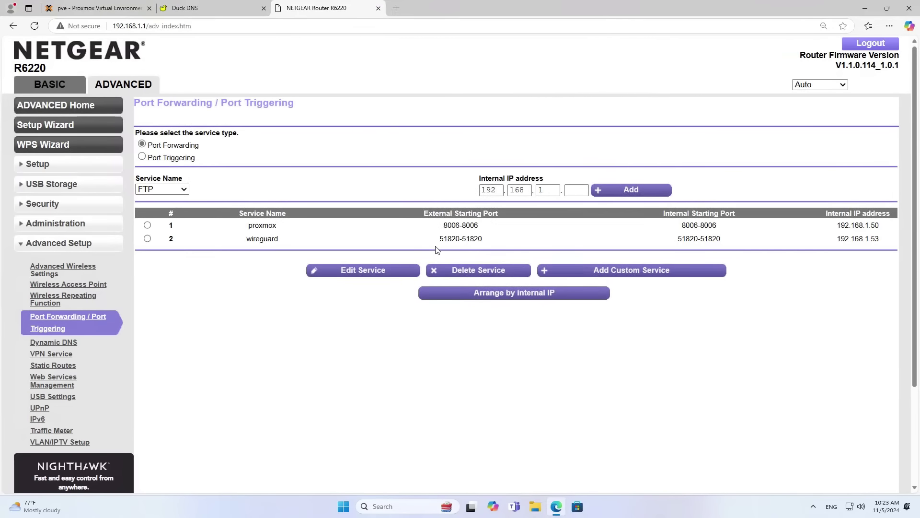
Check the new wireguard rule's ports 51820 and target 192.168.1.53, then return to Proxmox.
double_click(271, 240)
double_click(474, 240)
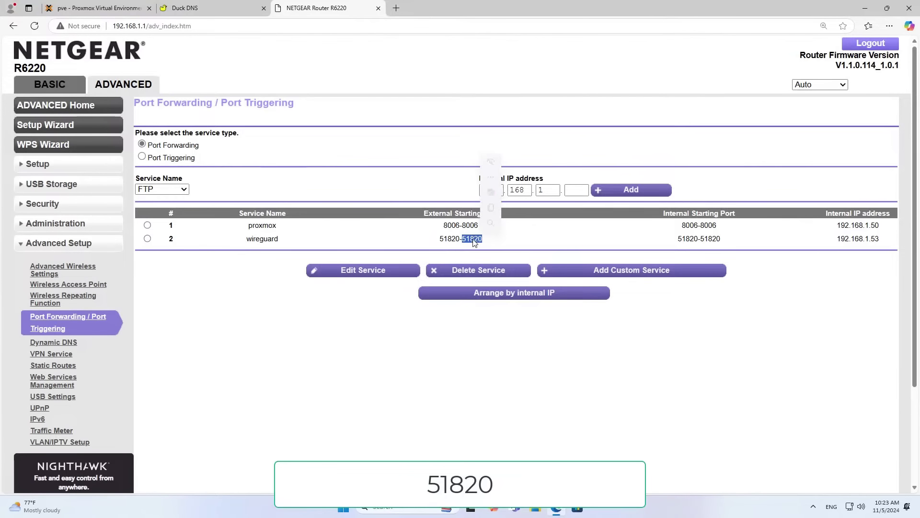
double_click(714, 239)
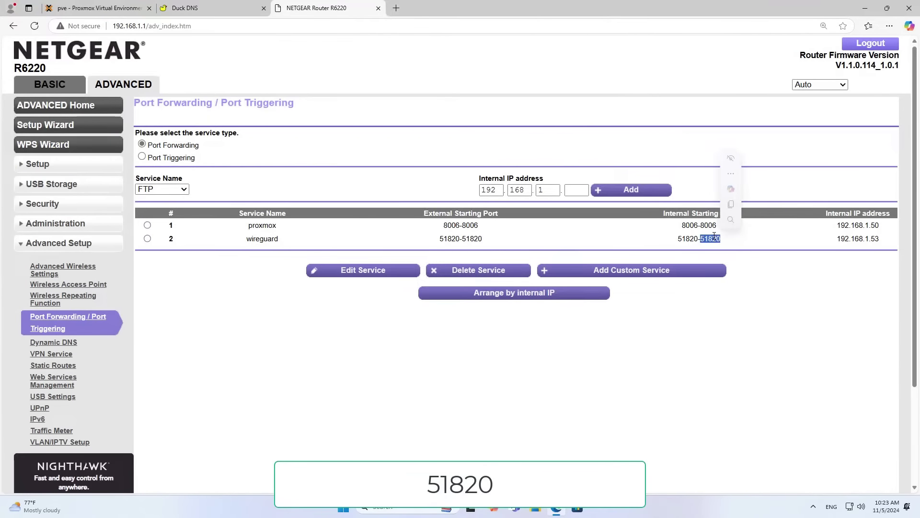
double_click(869, 238)
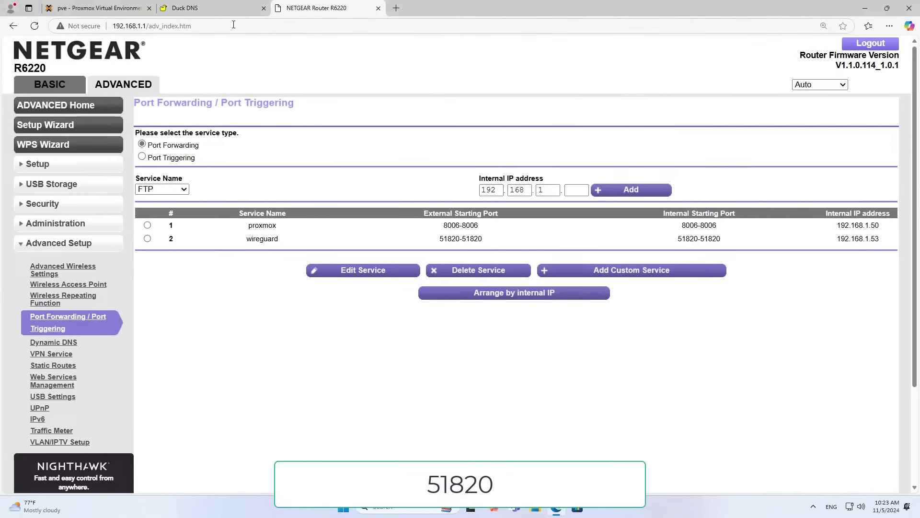
click(124, 8)
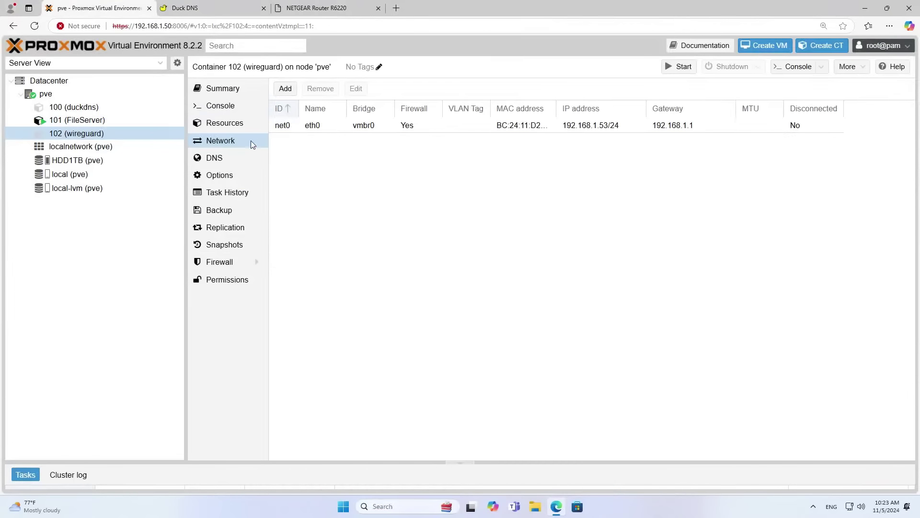
Start container 102 in its console, log in as root, and choose the server profile.
click(220, 107)
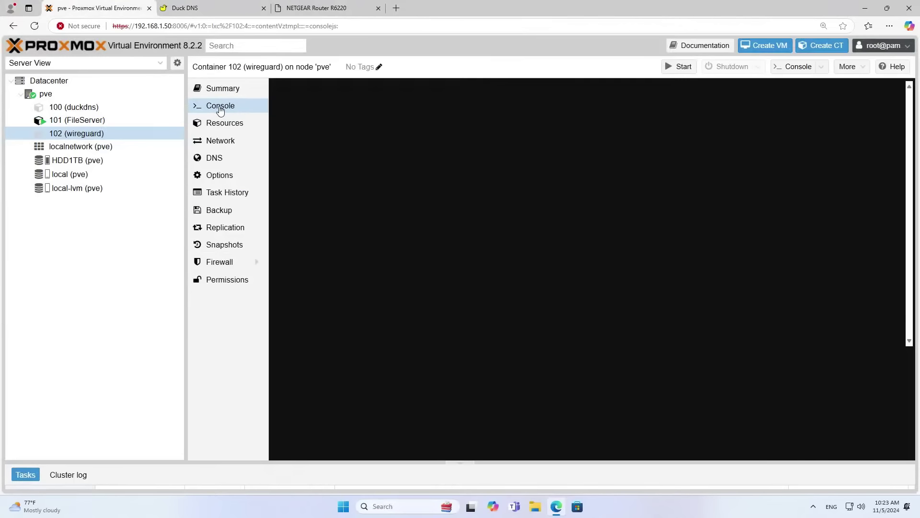
click(681, 67)
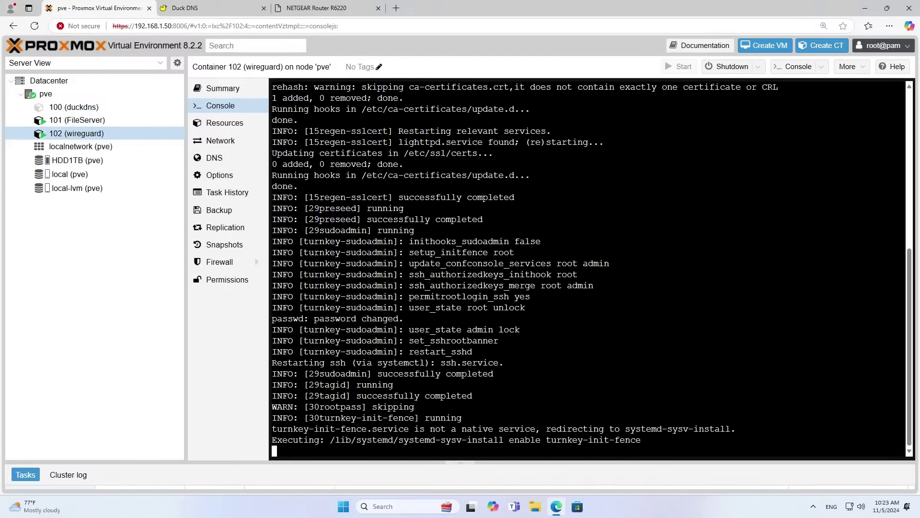
text(root)
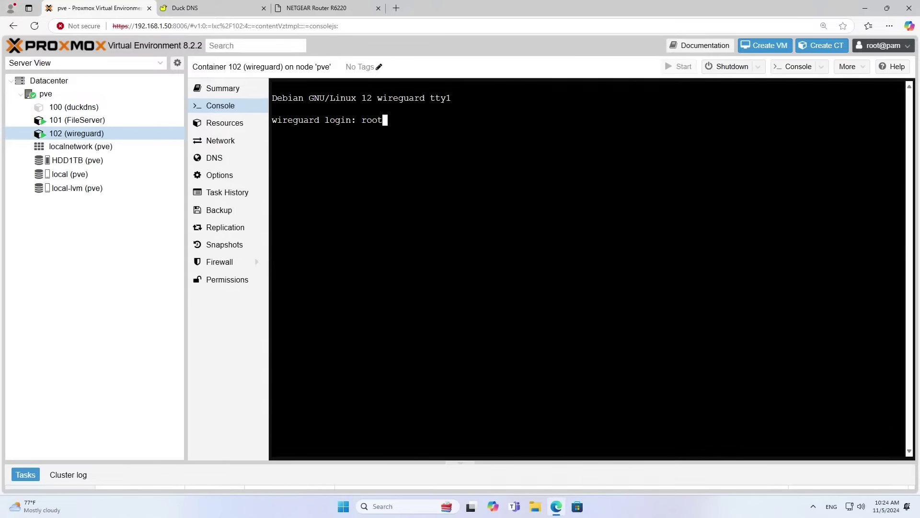
key(Return)
key(Return)
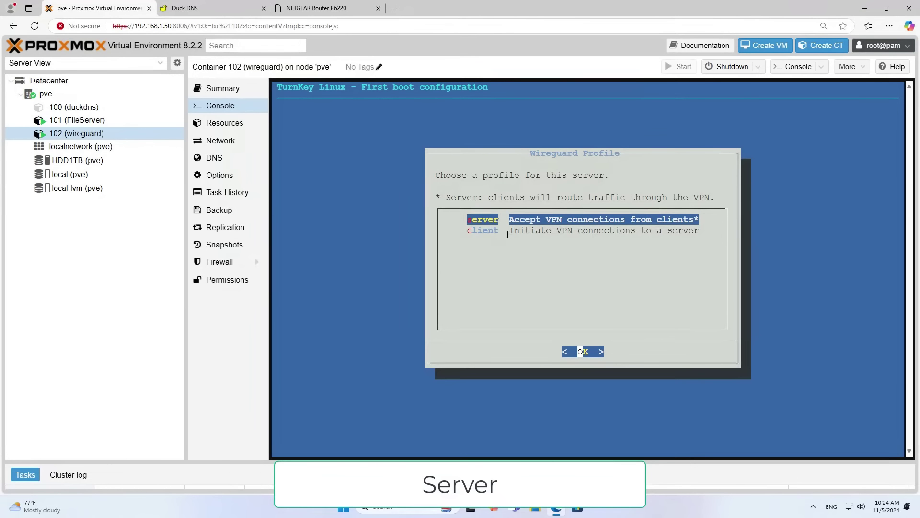
drag(470, 220, 701, 222)
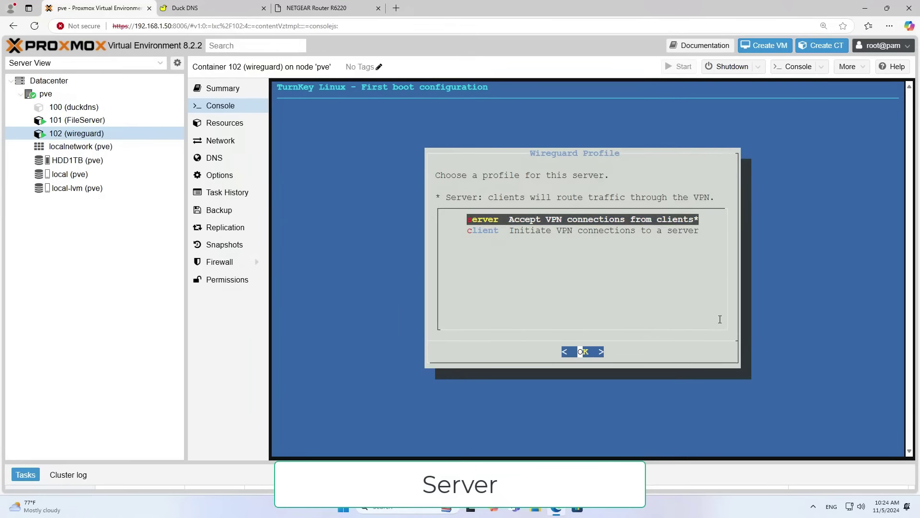
key(Return)
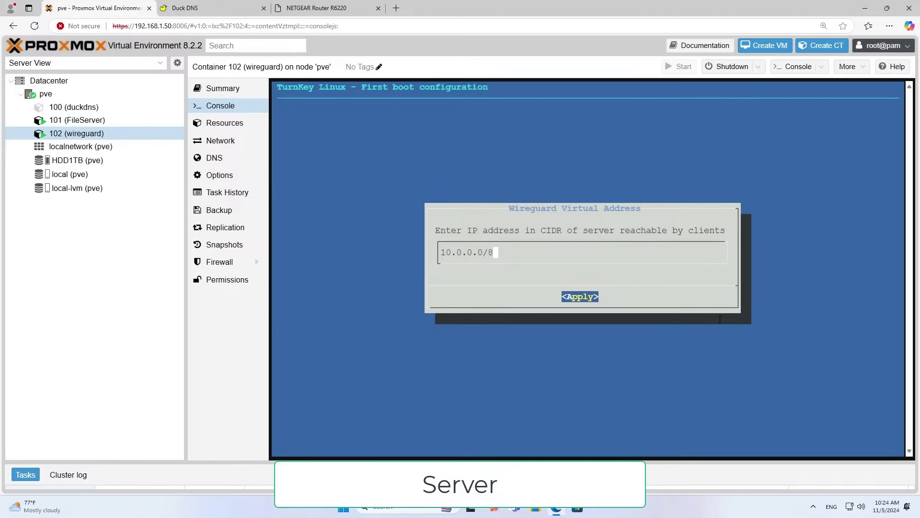
Change the WireGuard virtual address to 10.5.2.0/24 and apply it.
key(Left)
key(Left)
key(Left)
key(Left)
key(Left)
key(Left)
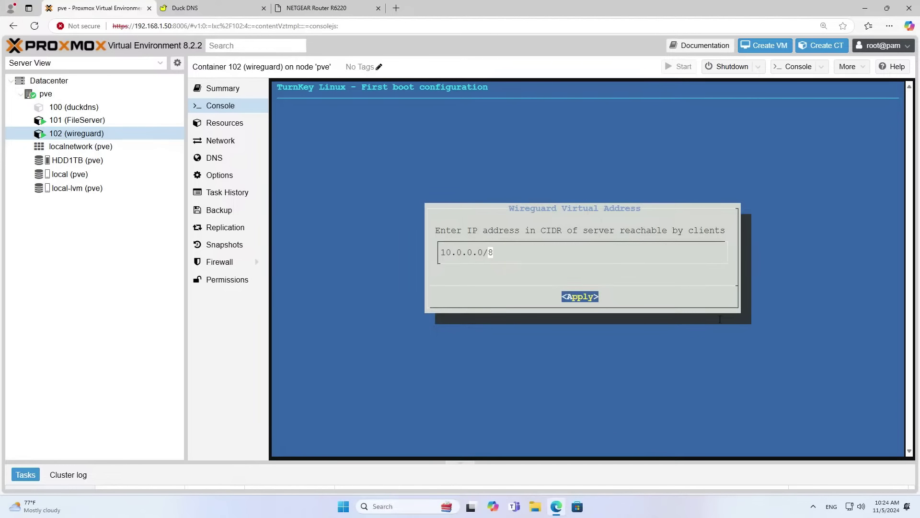
key(BackSpace)
text(5)
key(Right)
key(Right)
key(Right)
key(Right)
key(Right)
key(Right)
key(BackSpace)
text(24)
drag(511, 250, 417, 252)
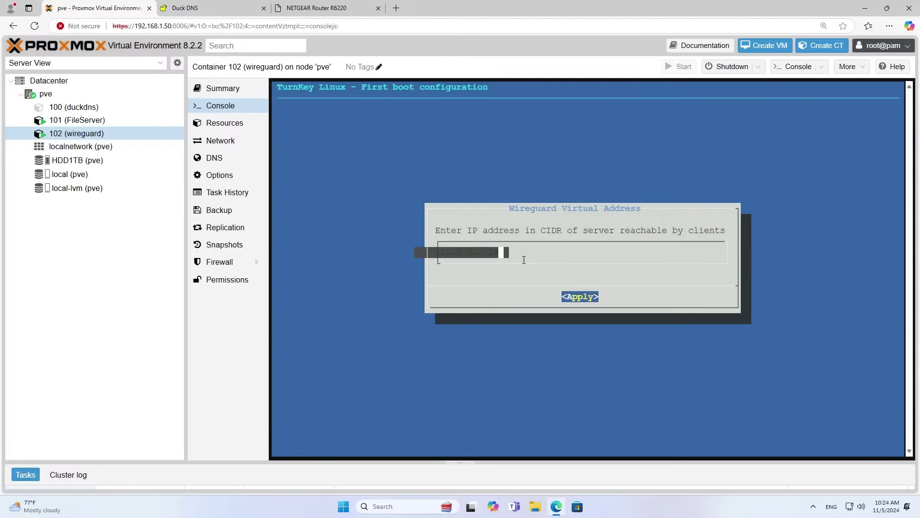
click(524, 258)
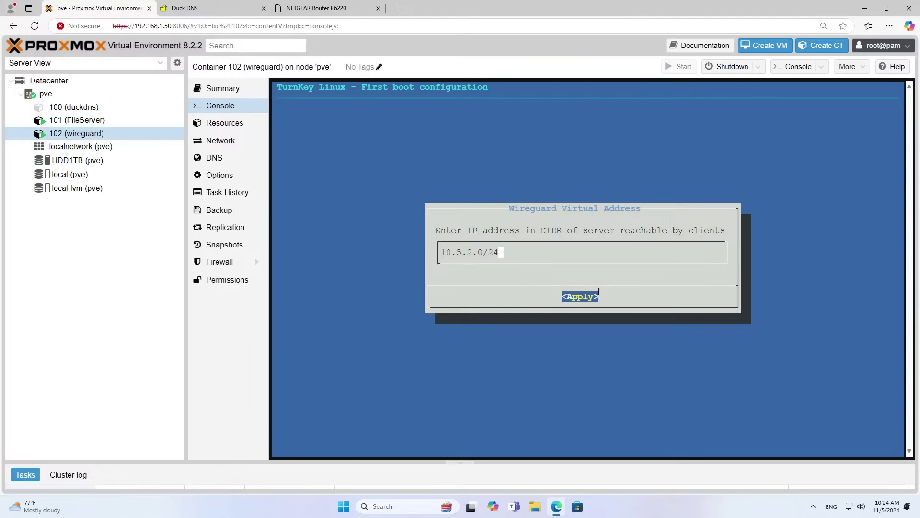
click(599, 292)
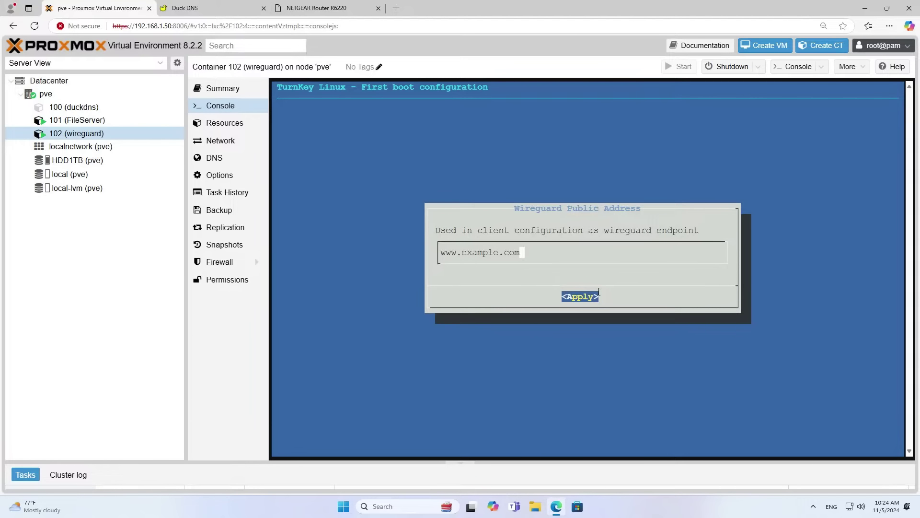
key(BackSpace)
key(BackSpace)
key(BackSpace)
key(BackSpace)
key(BackSpace)
key(BackSpace)
key(BackSpace)
key(BackSpace)
key(BackSpace)
key(BackSpace)
key(BackSpace)
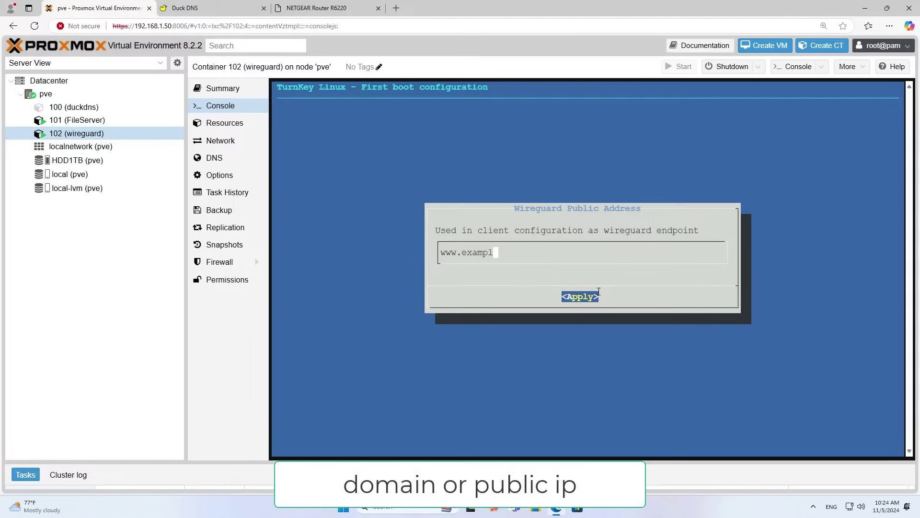
key(BackSpace)
key(BackSpace)
key(BackSpace)
key(BackSpace)
click(218, 8)
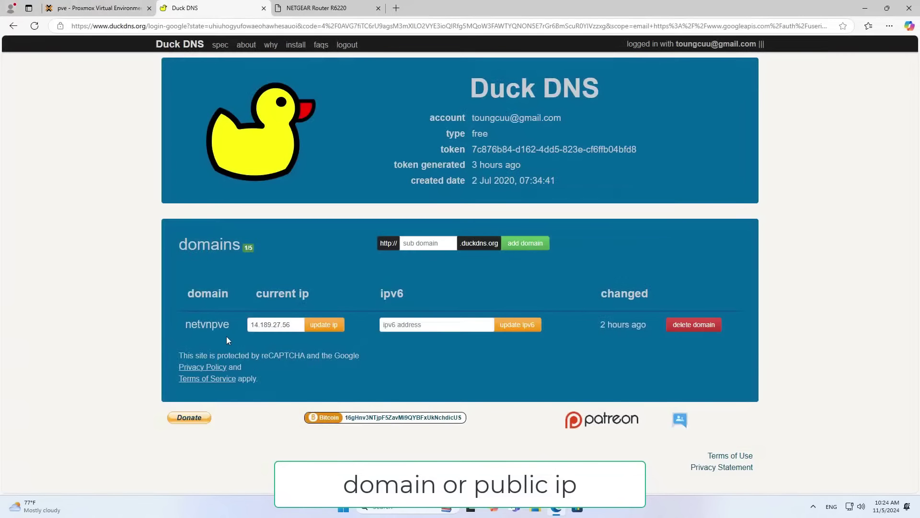
double_click(210, 323)
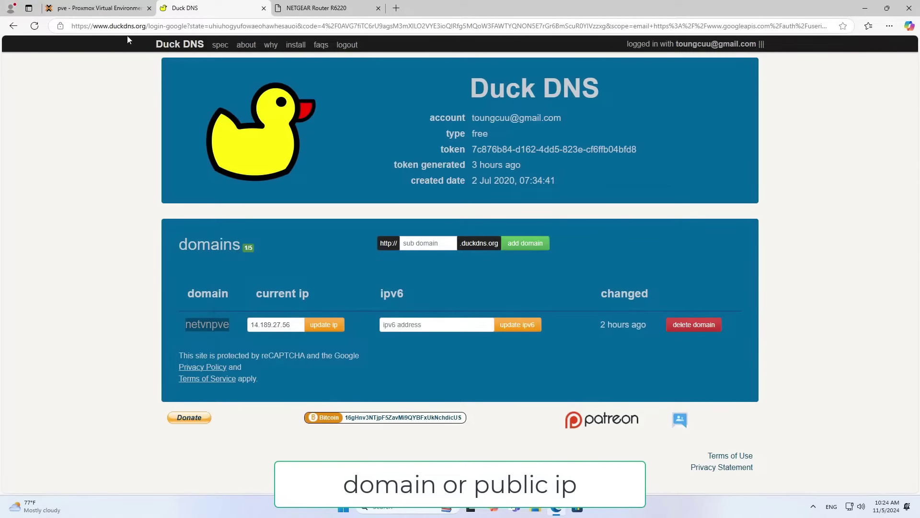
click(119, 10)
right_click(486, 252)
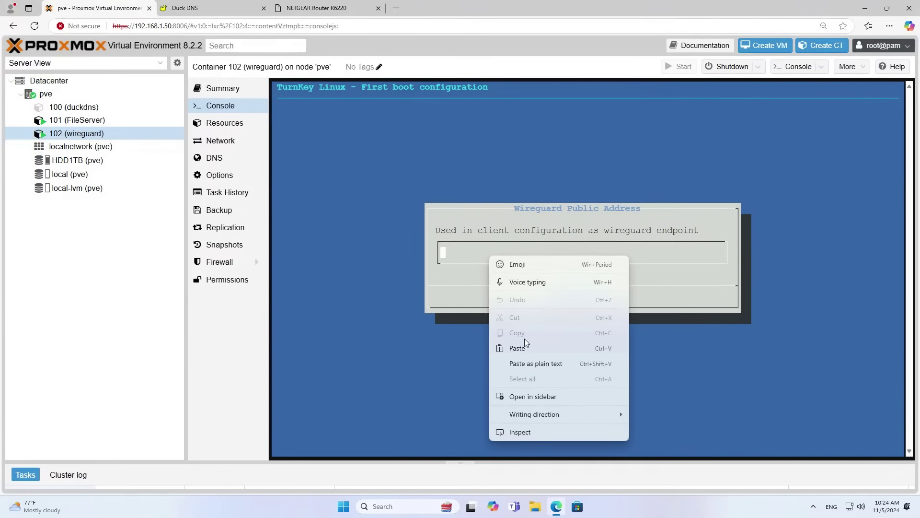
click(526, 347)
text(.duckdns.org)
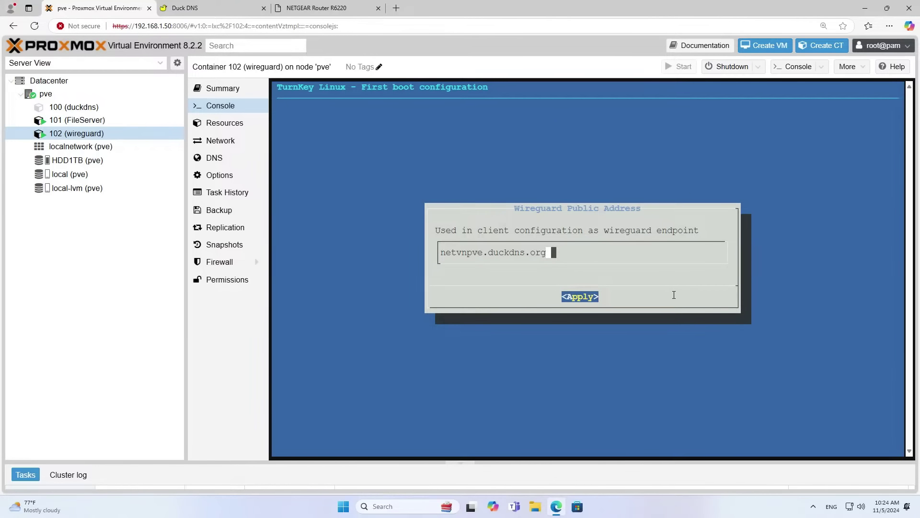
key(Return)
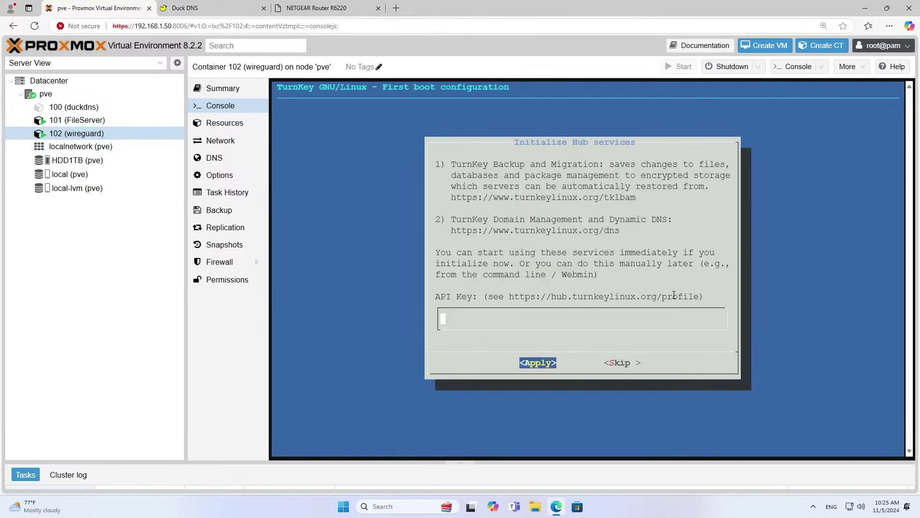
Skip the Hub API key, email notification and security update prompts.
key(Tab)
key(Return)
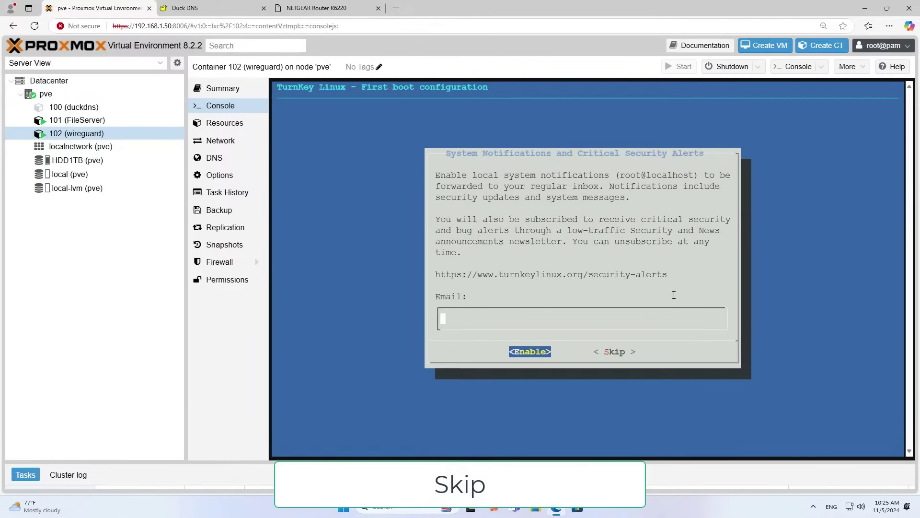
key(Tab)
key(Return)
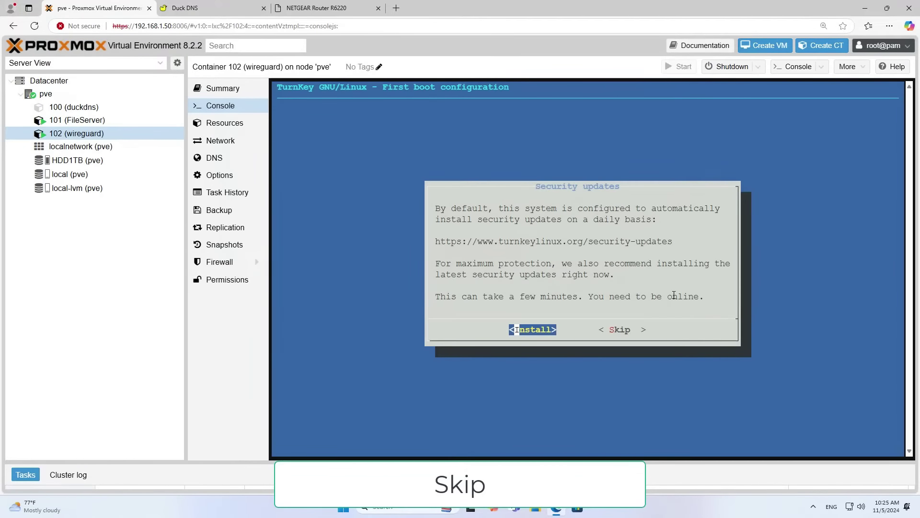
key(Tab)
key(Return)
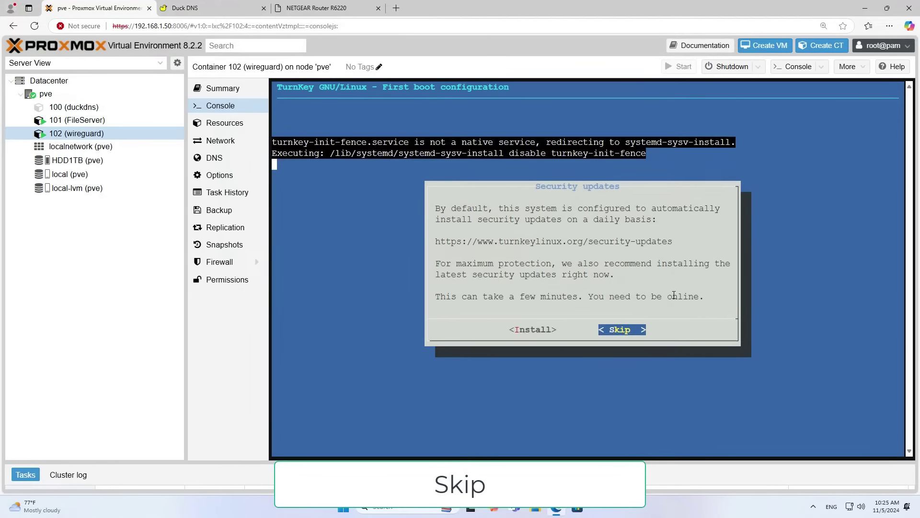
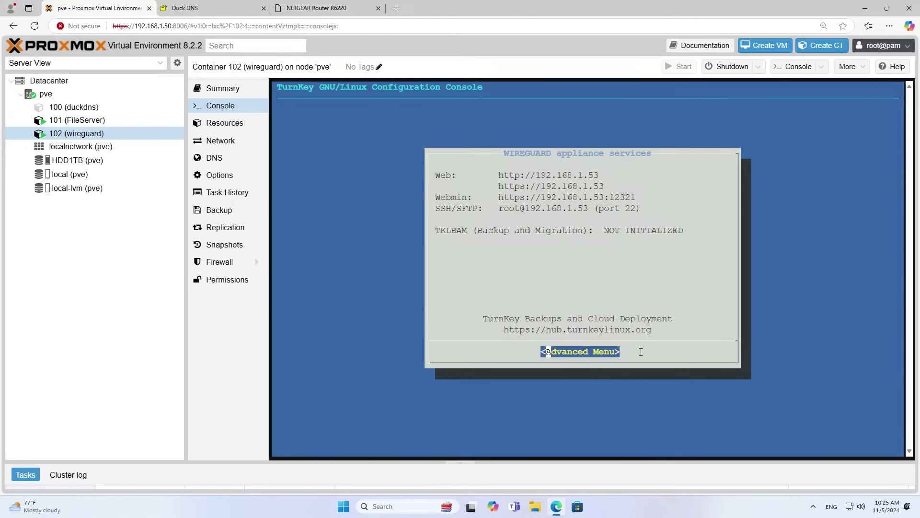
Add WireGuard client client01 with CIDR 0.0.0.0/0 and generate its profile download link.
key(Return)
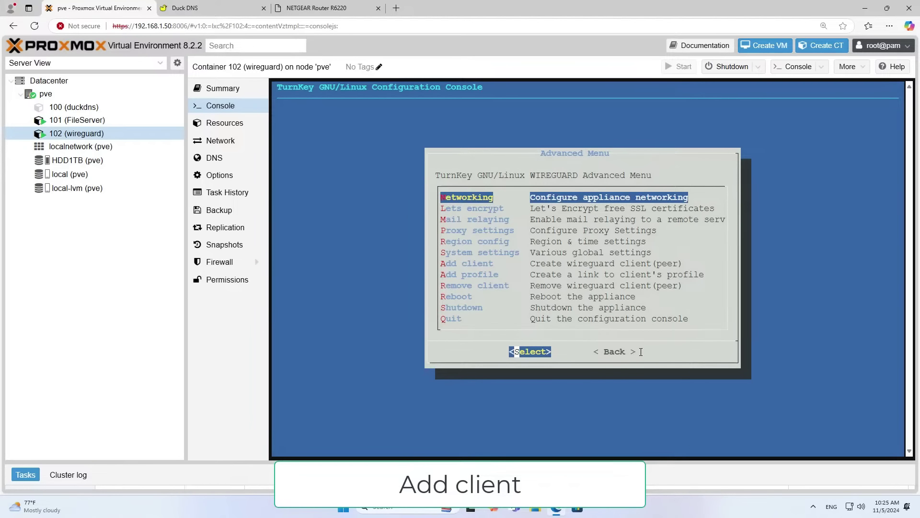
key(Down)
key(Down)
key(Down)
key(Down)
key(Down)
key(Down)
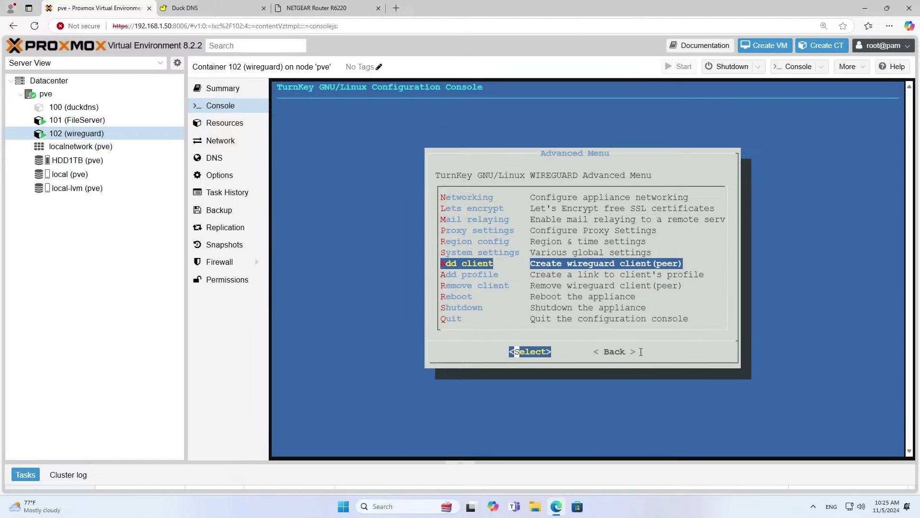
drag(531, 263, 685, 263)
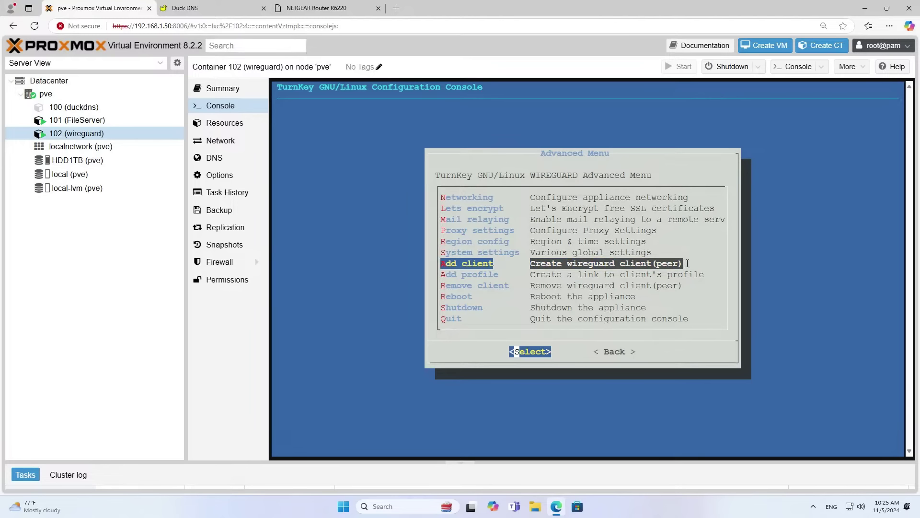
key(Return)
text(clie)
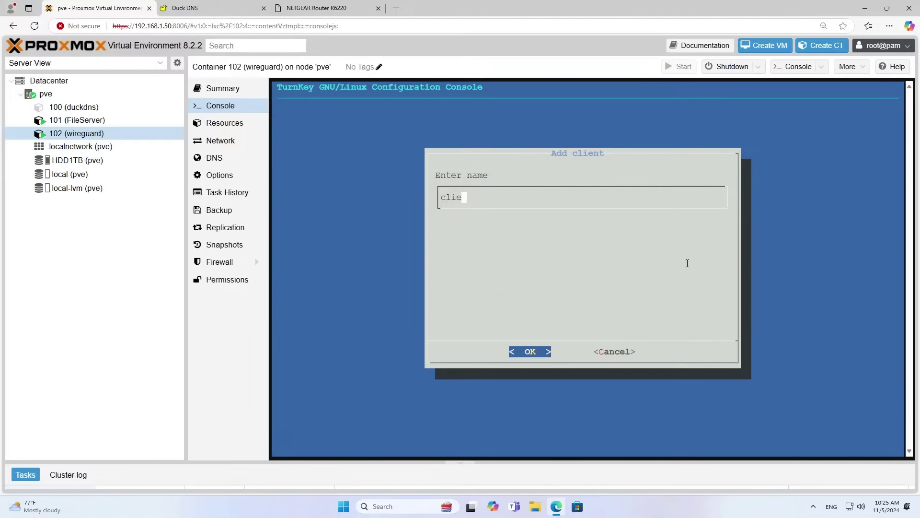
text(nt01)
click(503, 199)
key(Return)
text(0.0.0.0/0)
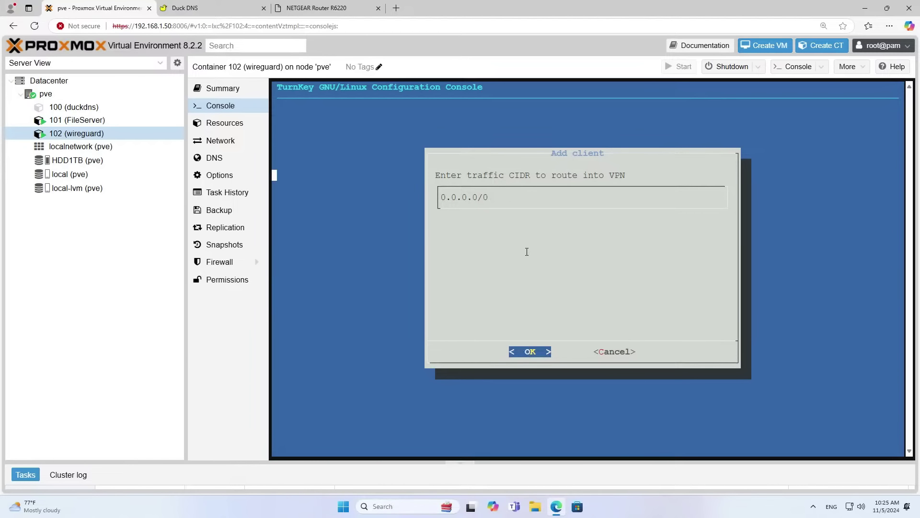
key(Return)
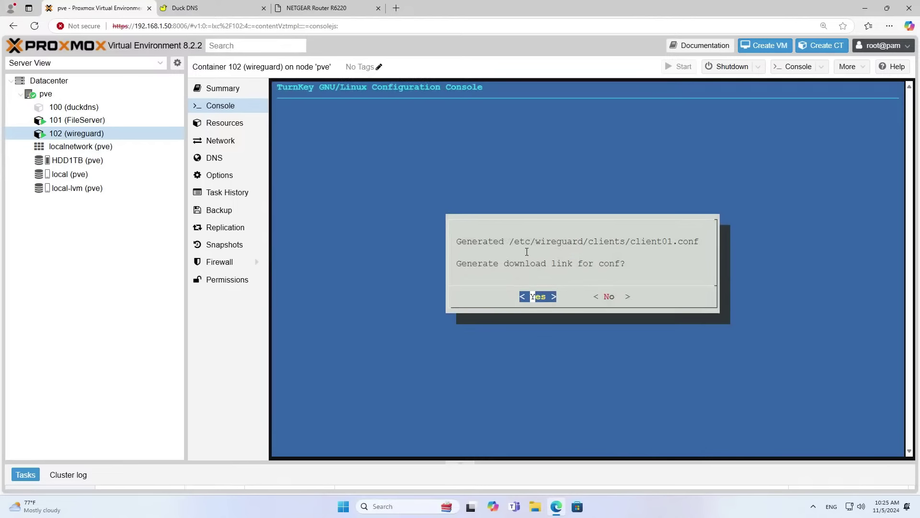
key(Return)
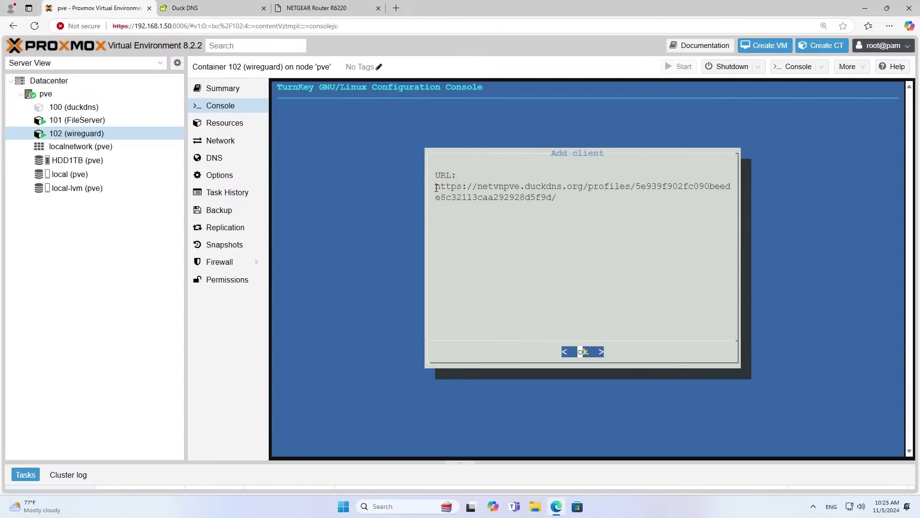
Copy the profile download URL from the console and paste it into a new Notepad note.
drag(435, 186, 560, 201)
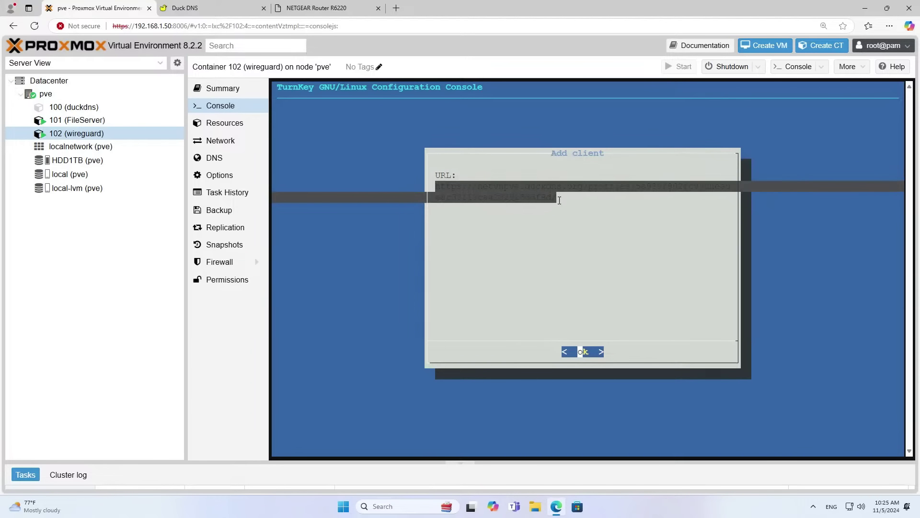
right_click(563, 188)
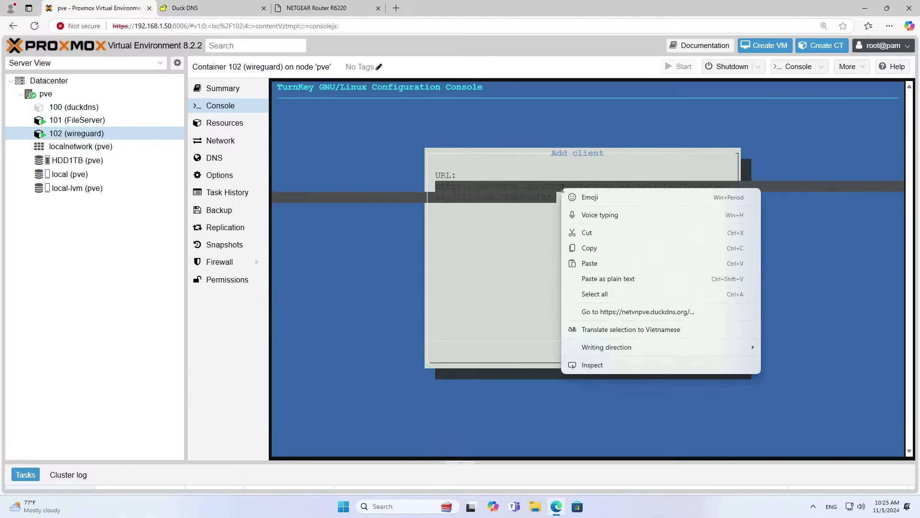
click(589, 248)
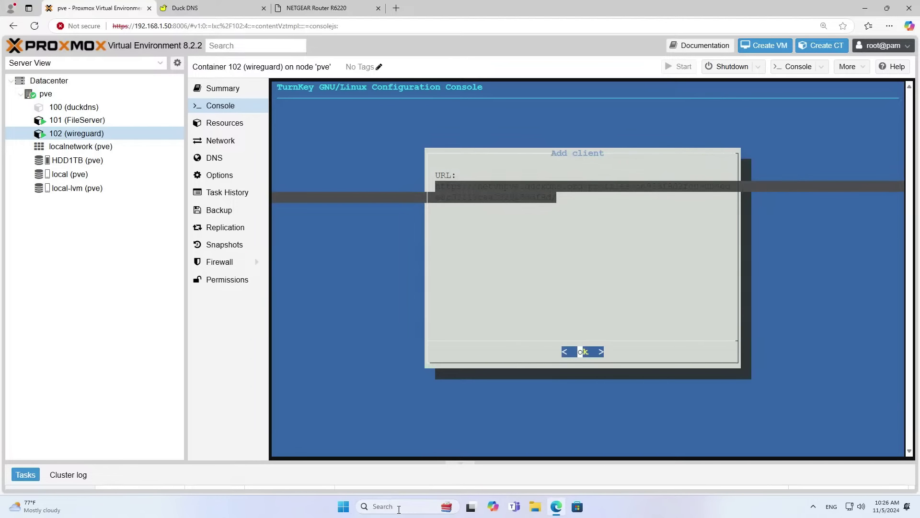
click(399, 510)
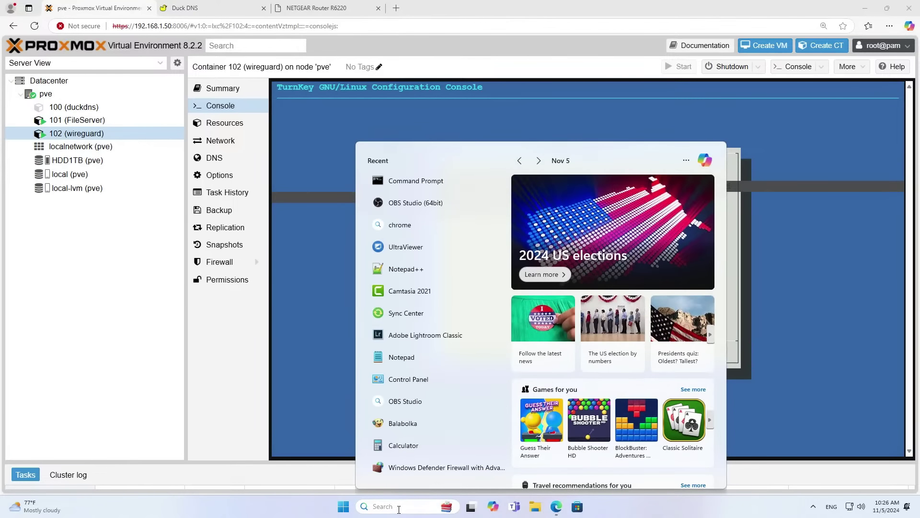
click(428, 358)
right_click(233, 110)
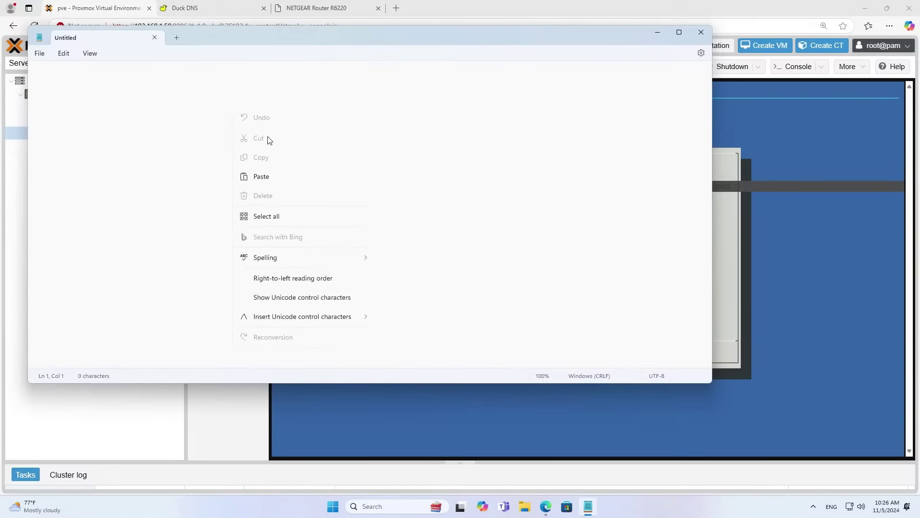
click(277, 179)
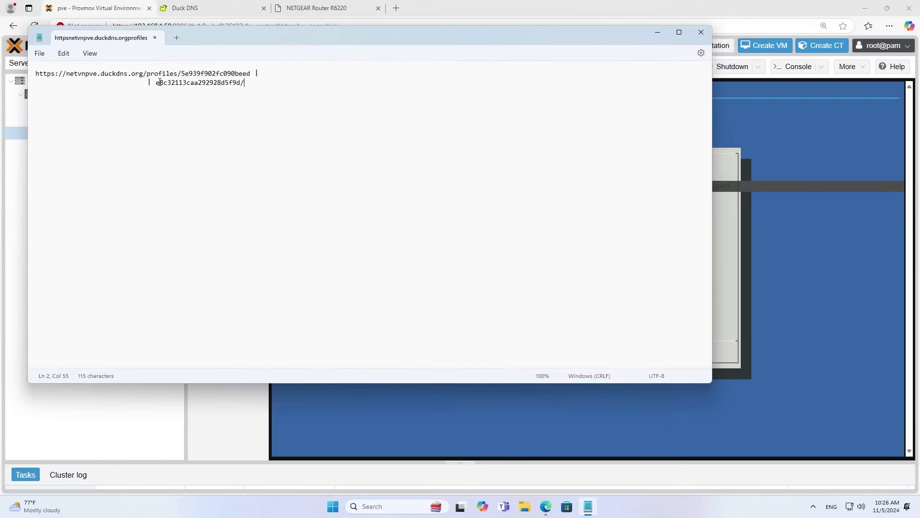
Join the URL onto one line and replace netvnpve.duckdns.org with 192.168.1.53.
drag(150, 84, 222, 70)
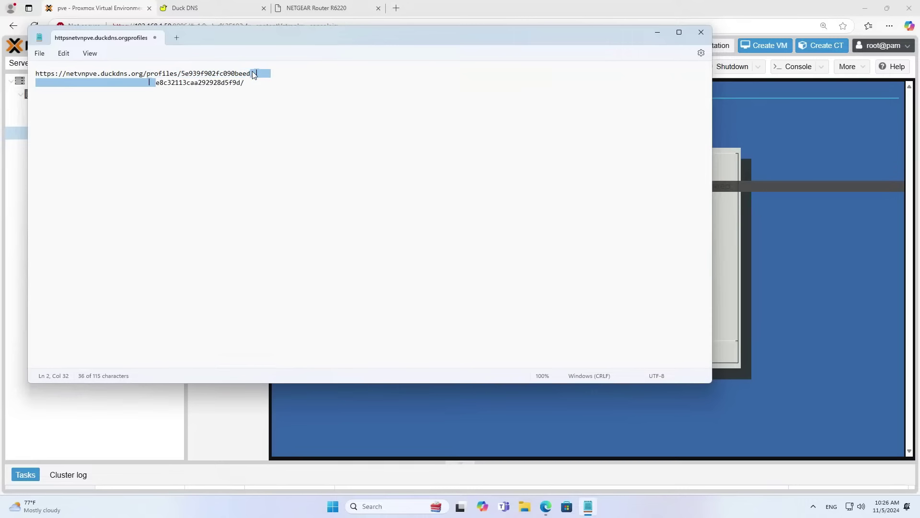
key(BackSpace)
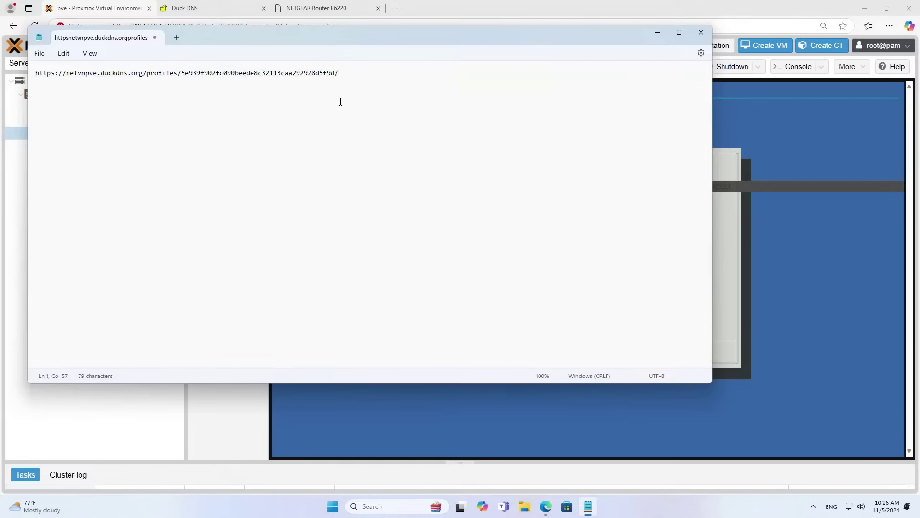
key(ctrl+plus)
key(ctrl+plus)
key(ctrl+plus)
key(ctrl+plus)
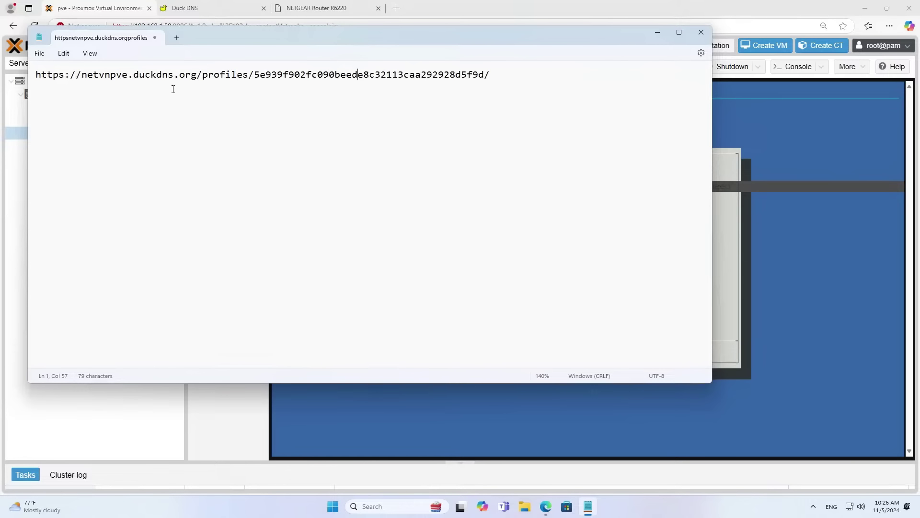
drag(197, 77, 86, 79)
drag(270, 41, 396, 295)
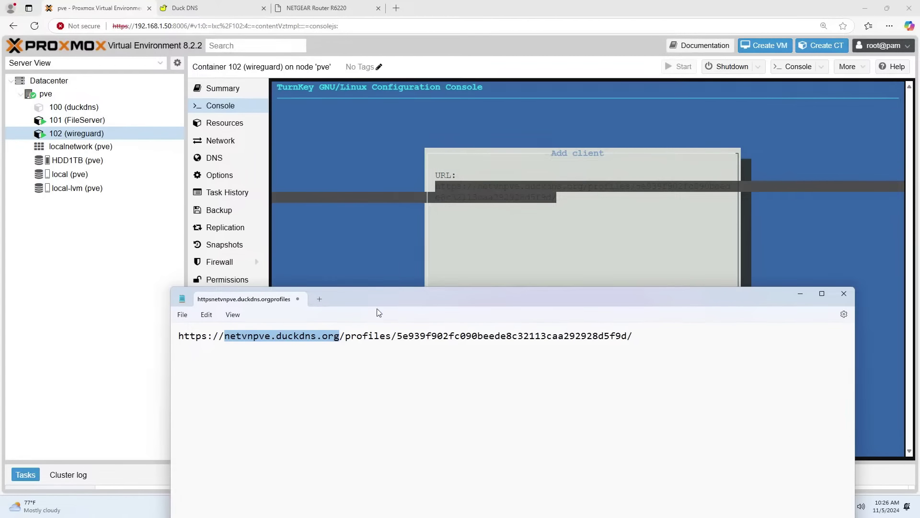
click(340, 337)
drag(341, 336, 223, 341)
text(192.1)
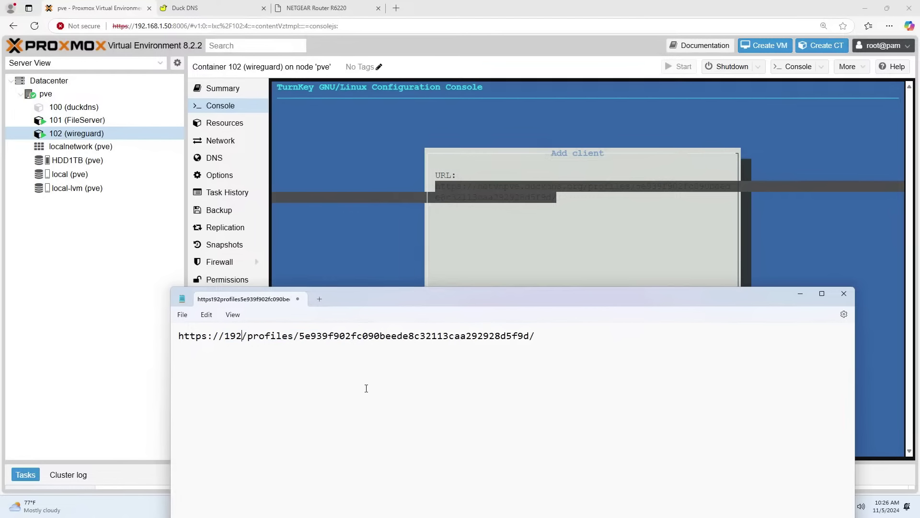
text(68.1.)
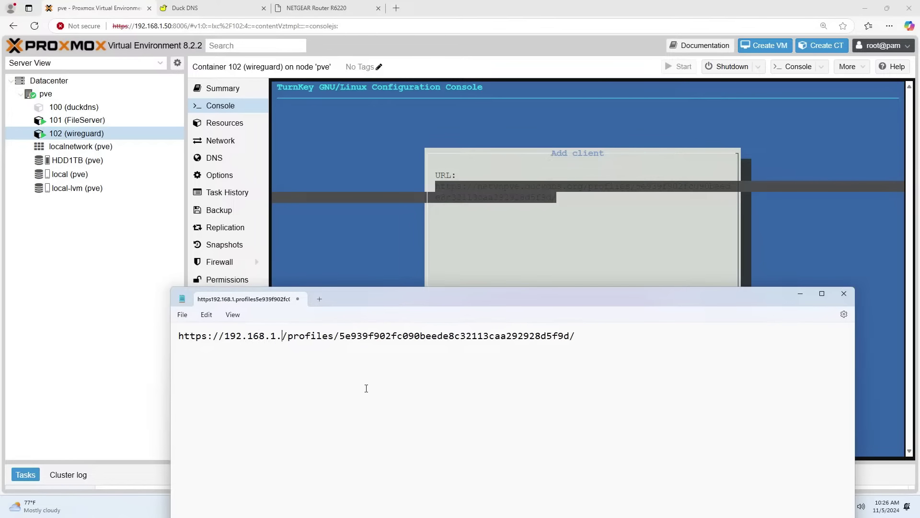
text(53)
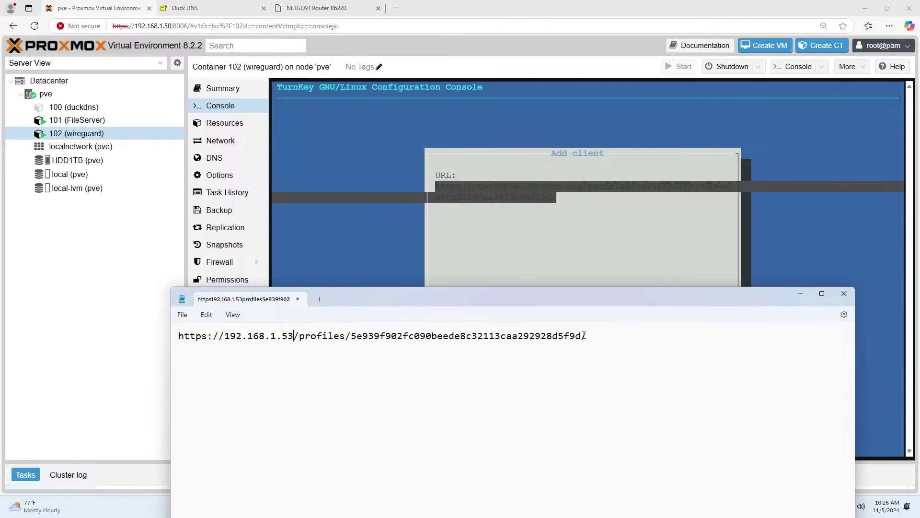
Copy the whole edited profile URL from Notepad.
drag(589, 335, 191, 340)
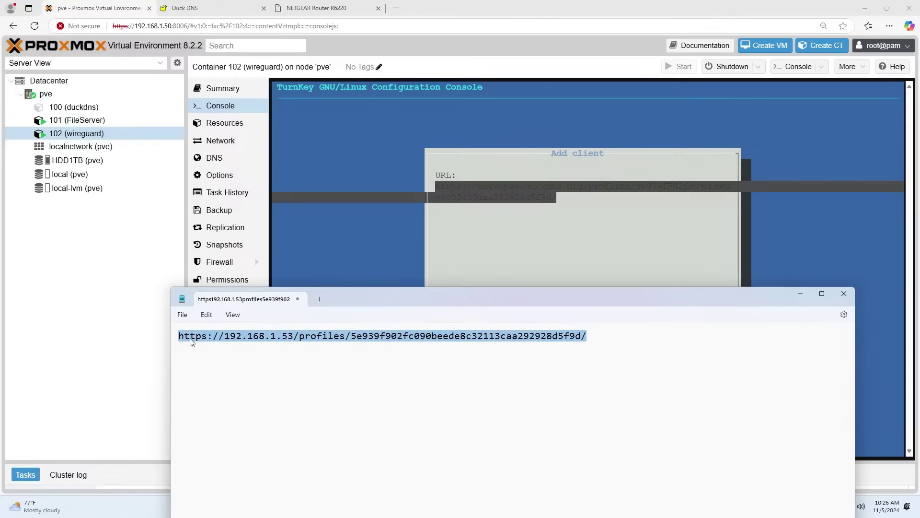
right_click(197, 341)
click(245, 160)
click(398, 19)
Load the edited profile URL in a new tab and download client01.conf.
click(396, 8)
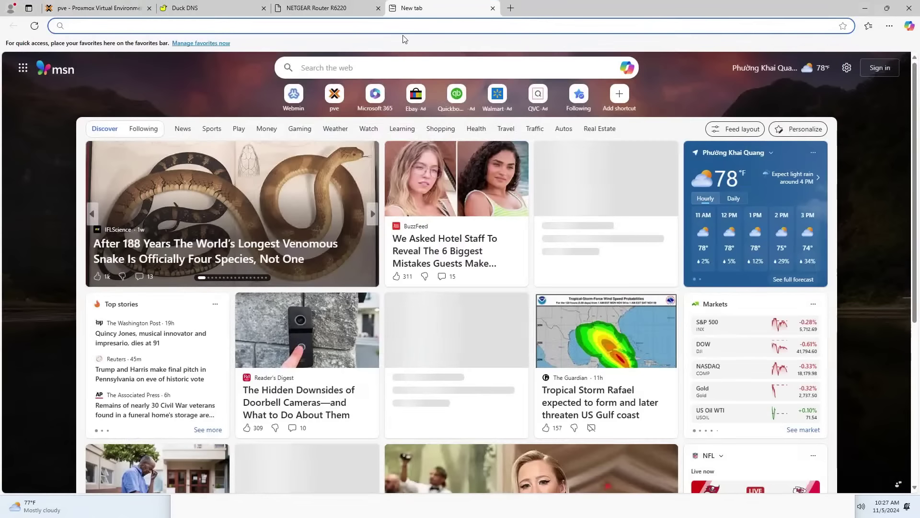
key(ctrl+v)
click(418, 44)
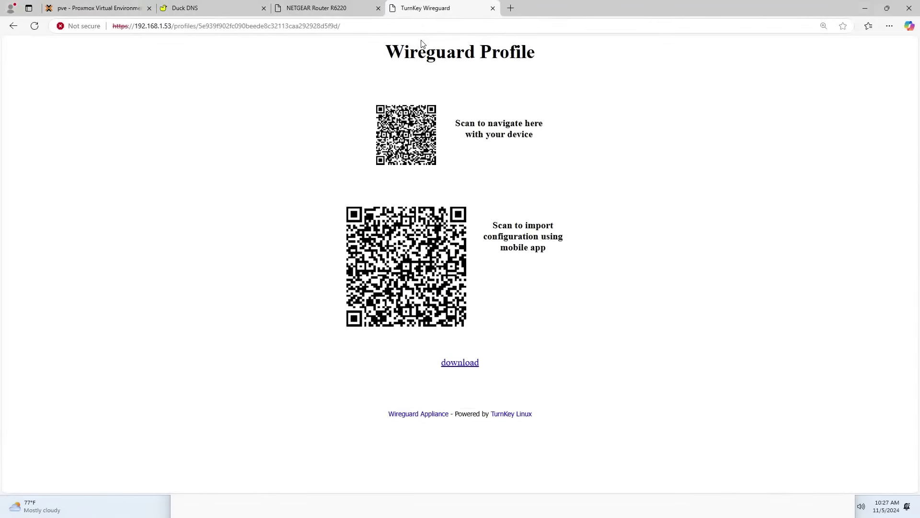
click(460, 363)
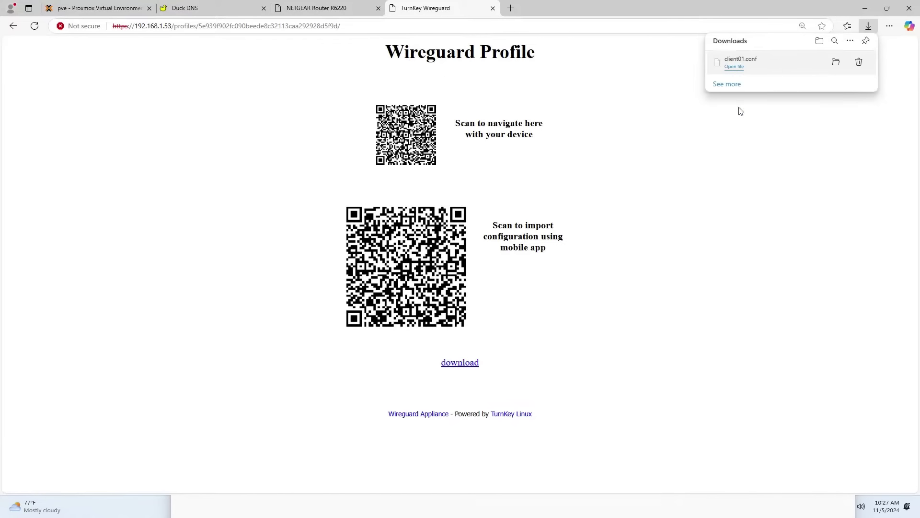
Open the downloaded client01.conf in Notepad and review its Interface and Peer sections.
click(836, 63)
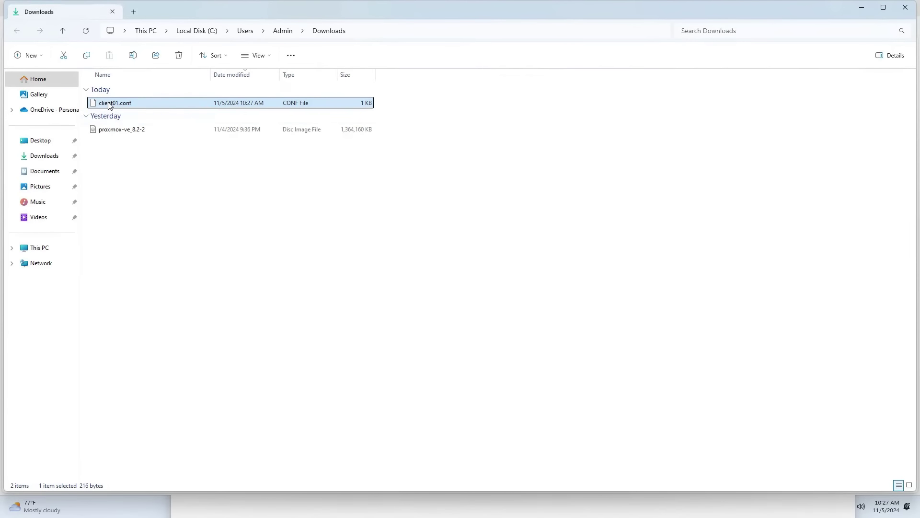
right_click(109, 105)
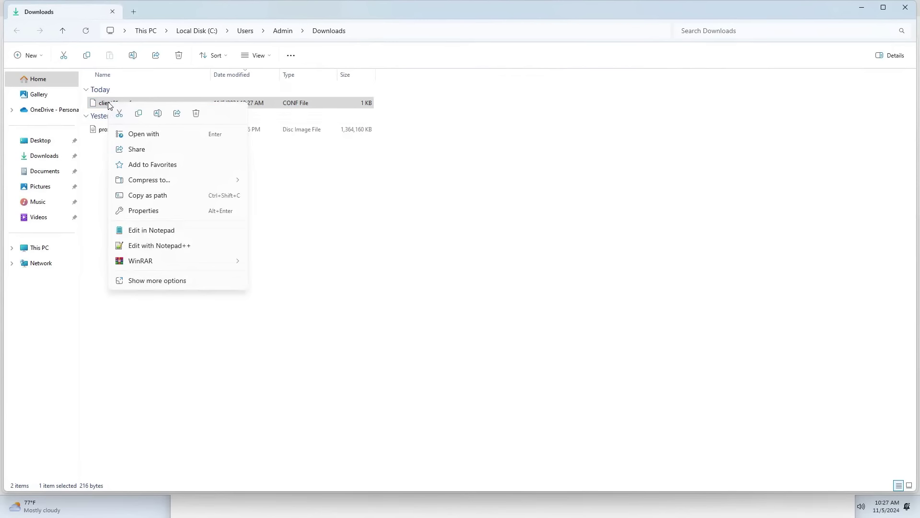
click(174, 230)
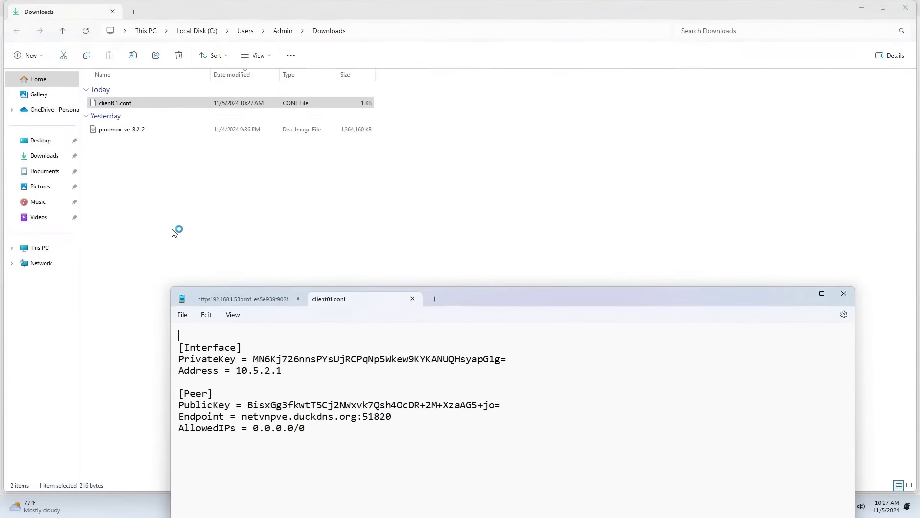
drag(470, 298, 521, 43)
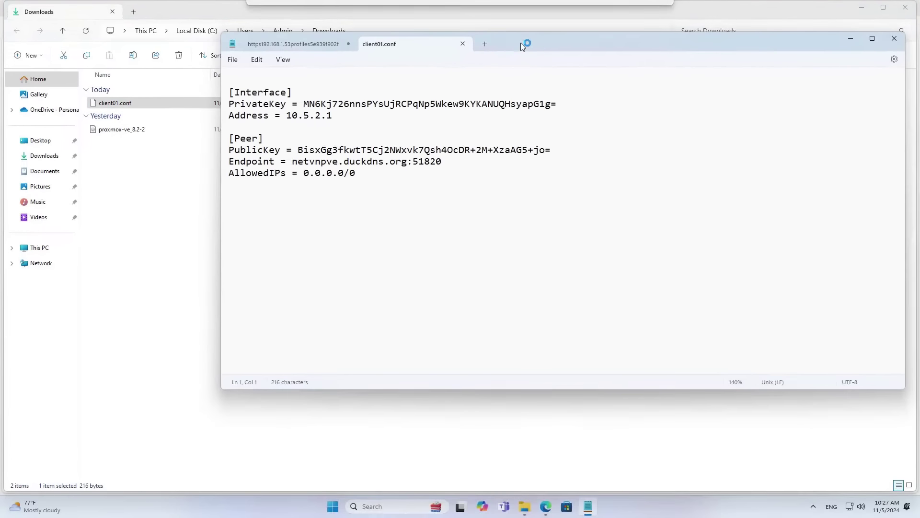
drag(346, 115, 219, 90)
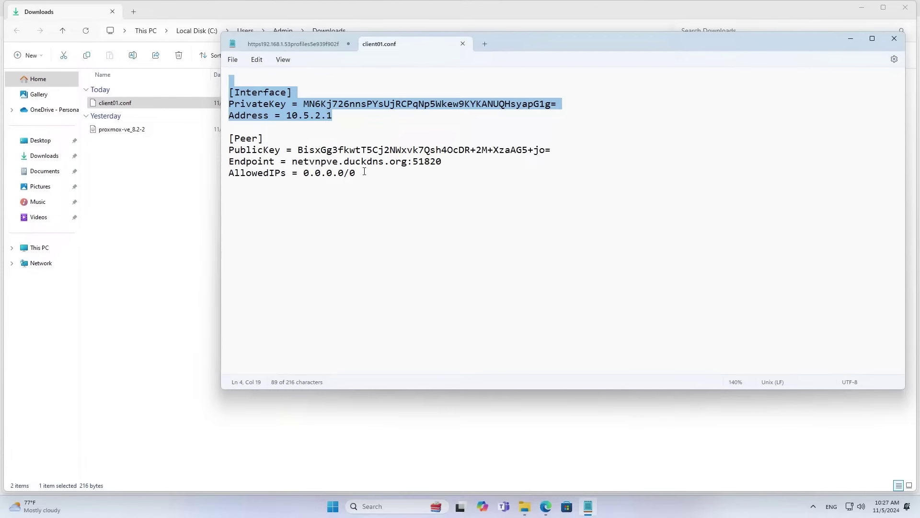
drag(364, 171, 274, 135)
Close Notepad without saving the URL note.
click(463, 48)
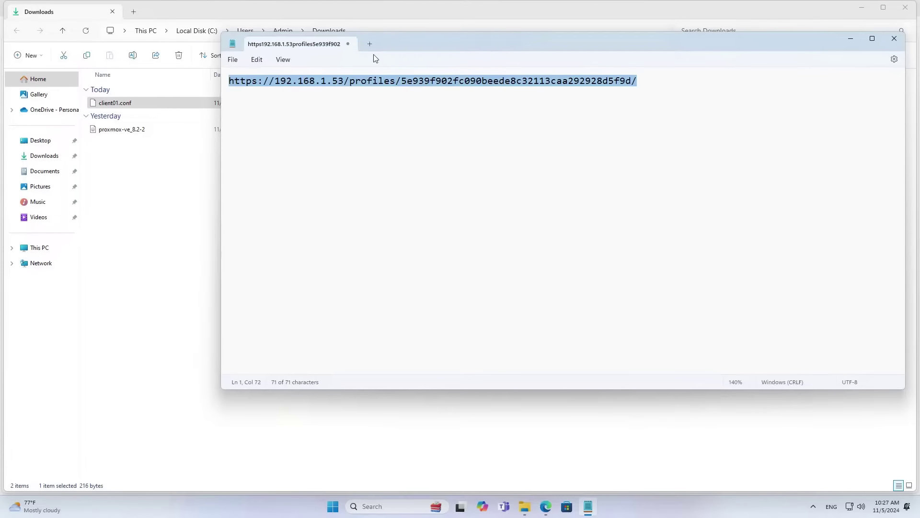
click(348, 44)
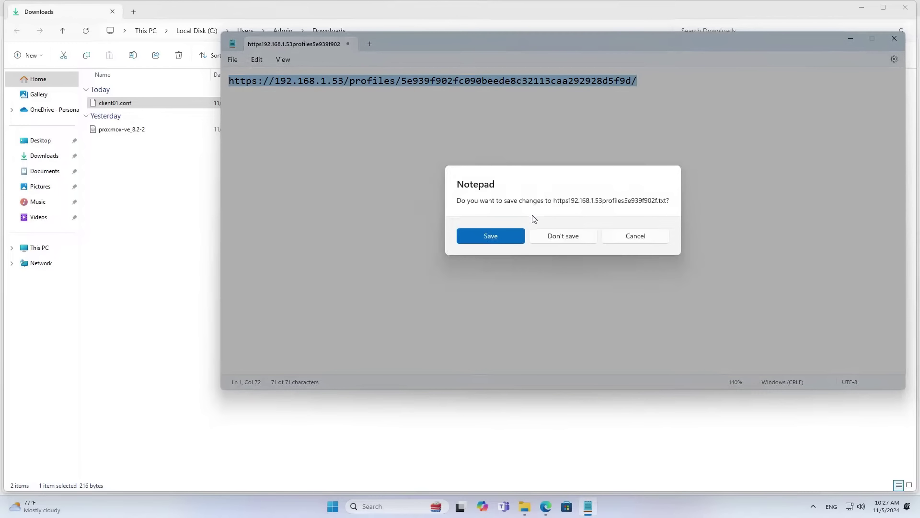
click(557, 236)
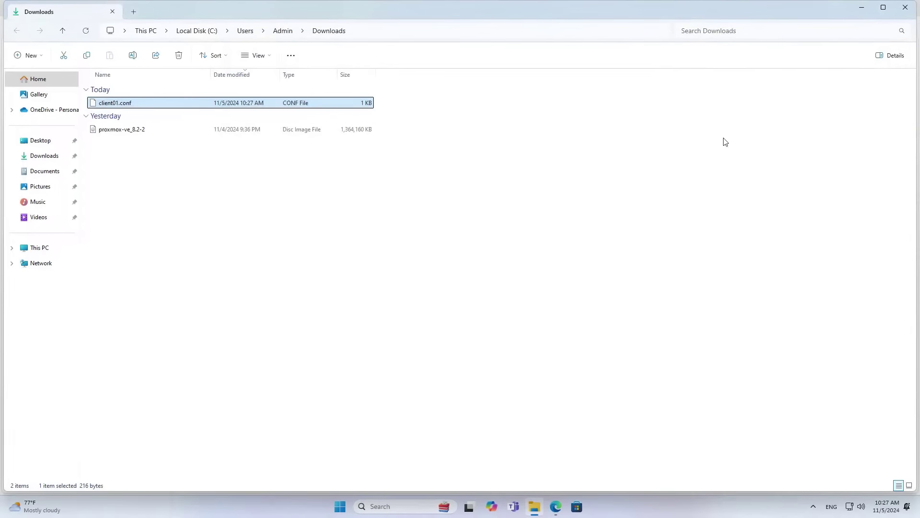
Search Google for 'wireguard client' in a new browser tab.
click(906, 14)
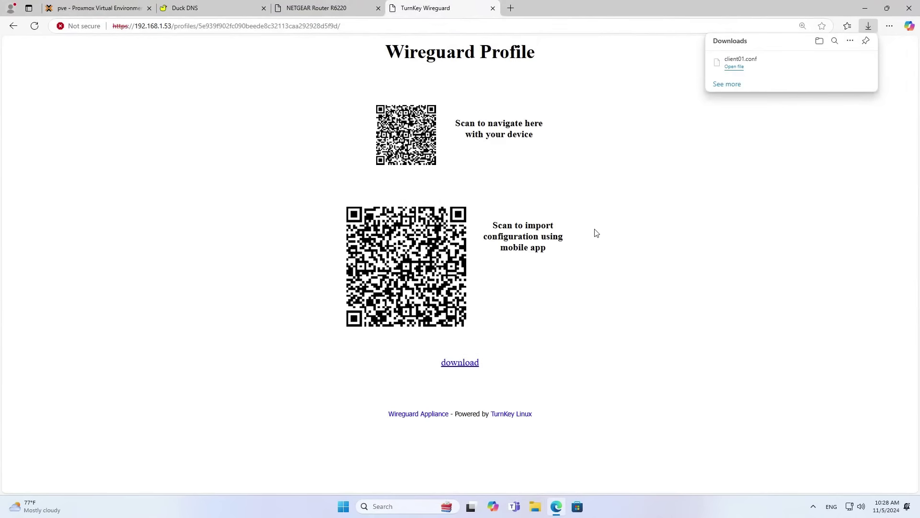
click(606, 230)
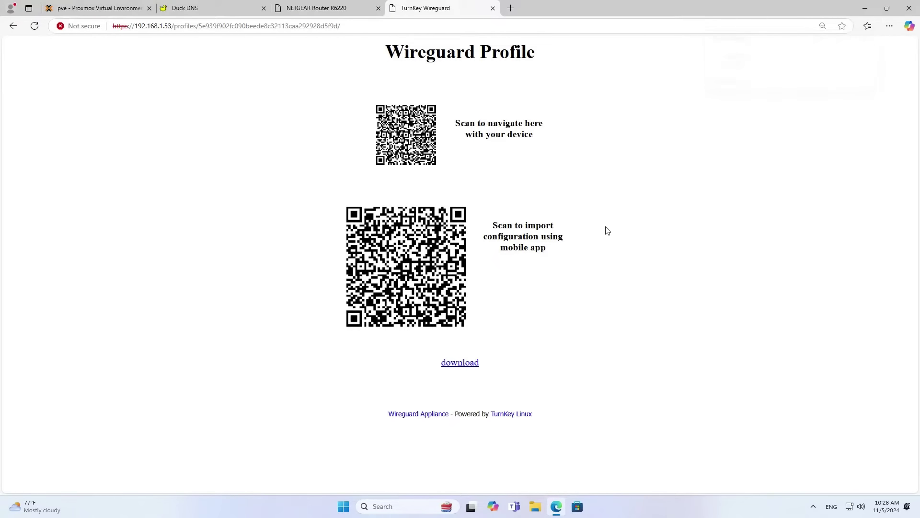
click(511, 9)
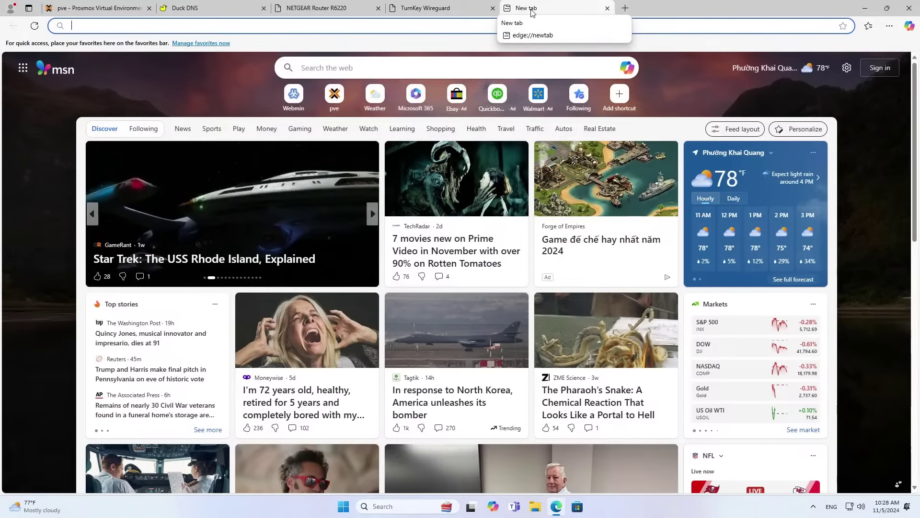
text(google.com)
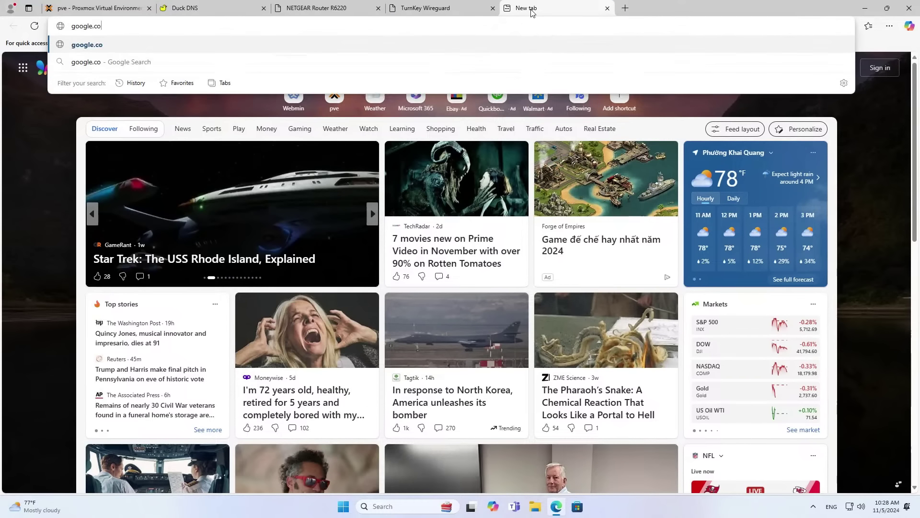
key(Return)
text(wire)
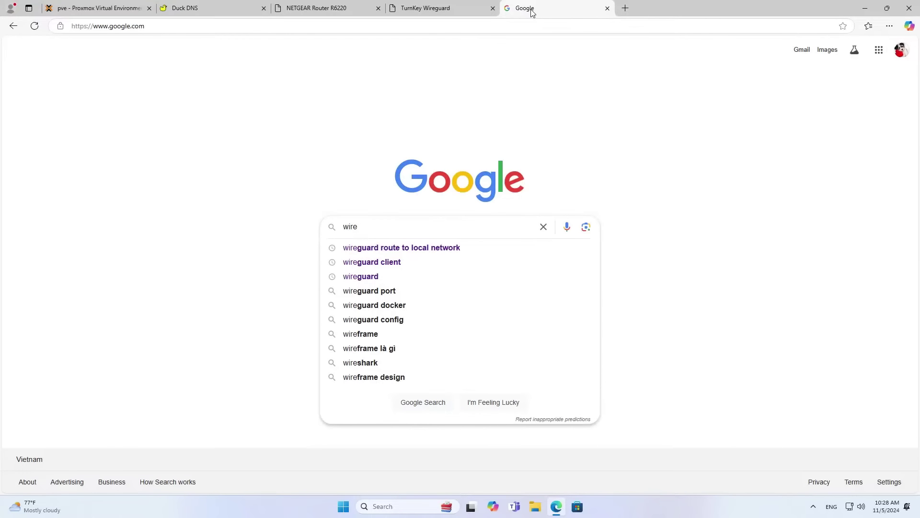
click(401, 263)
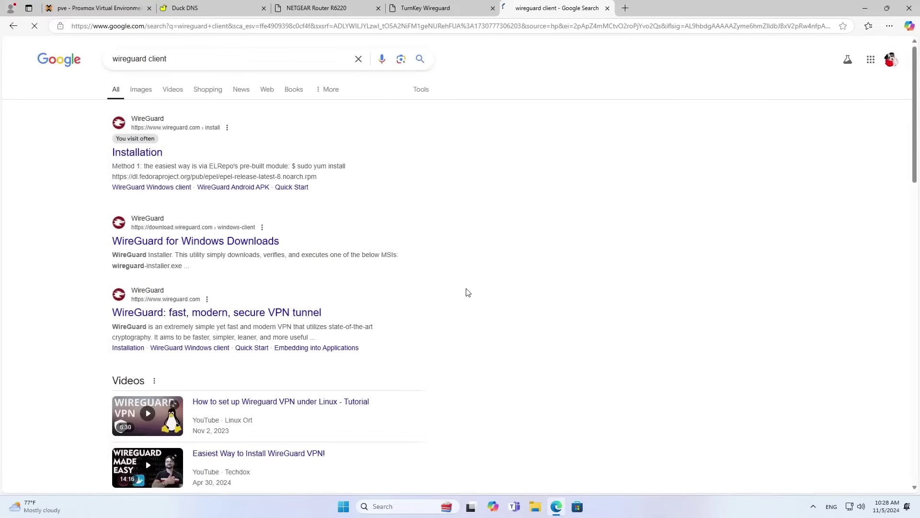
Download the WireGuard Windows installer from wireguard.com/install and run it.
click(137, 154)
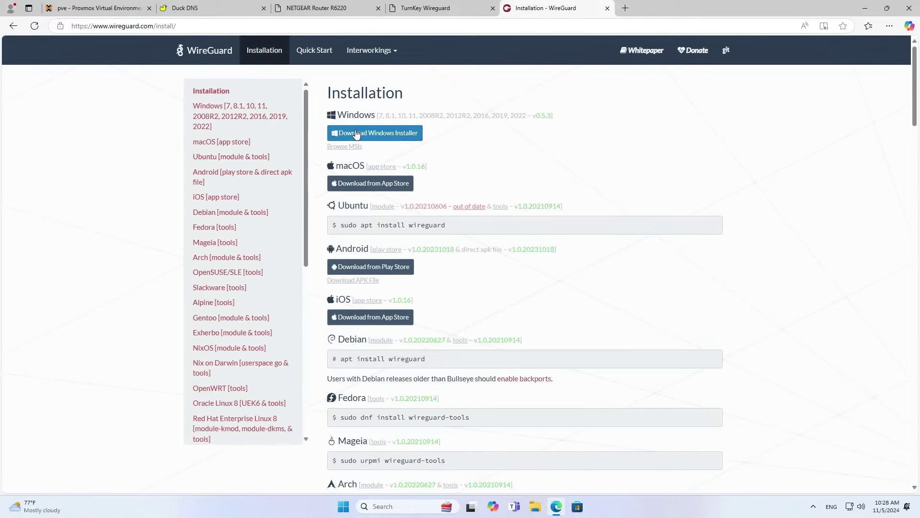
click(382, 133)
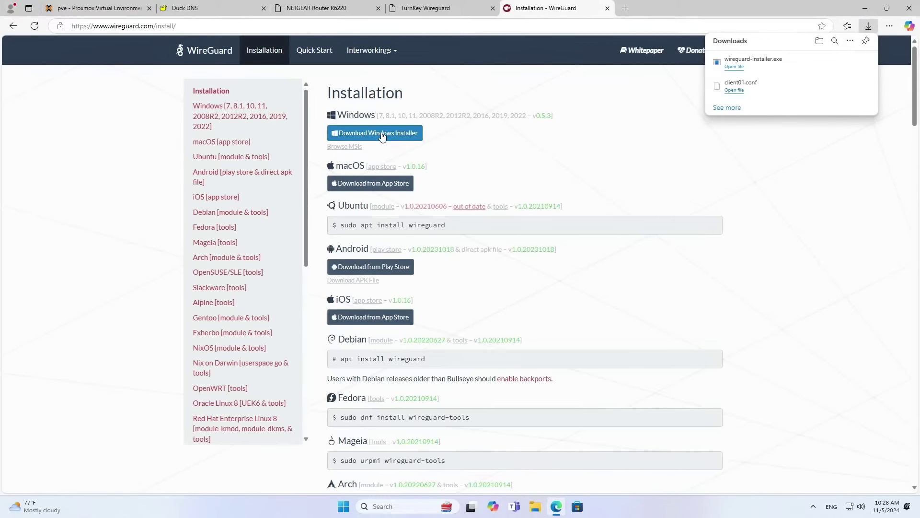
click(737, 67)
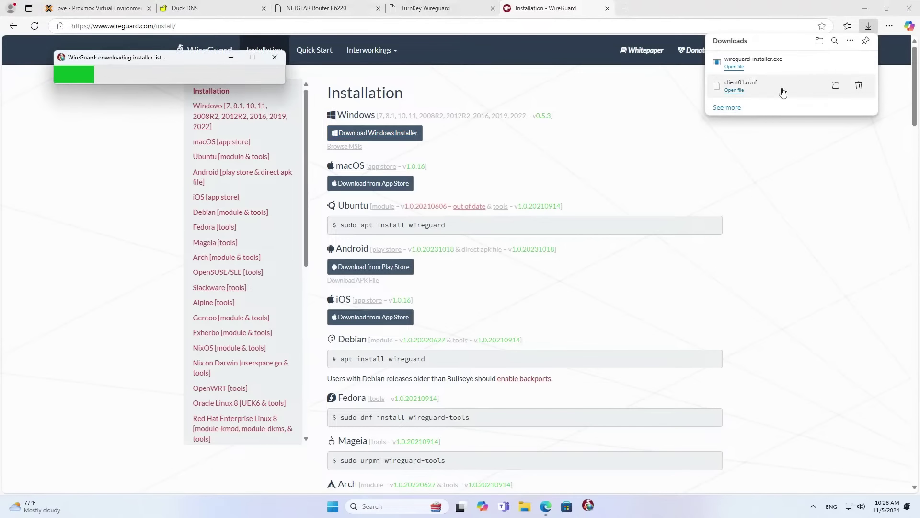
click(869, 10)
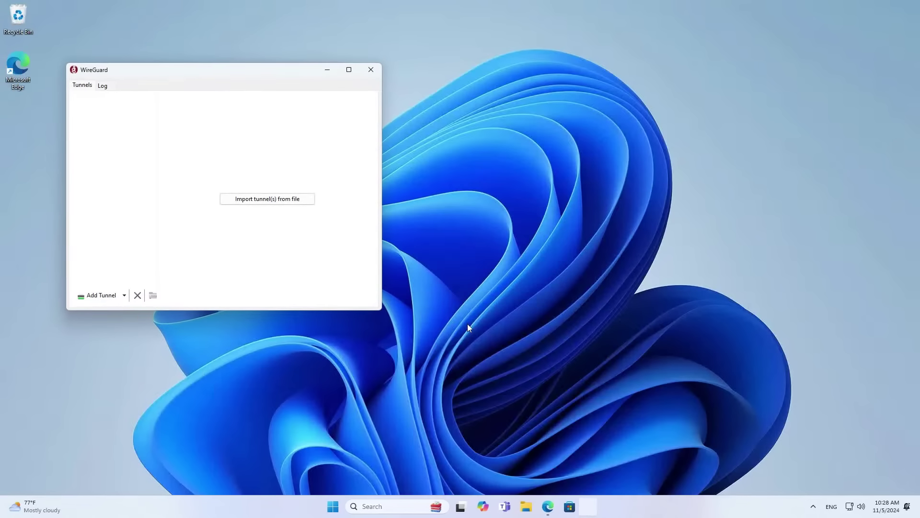
Import client01.conf from Downloads as a WireGuard tunnel.
drag(227, 72, 349, 70)
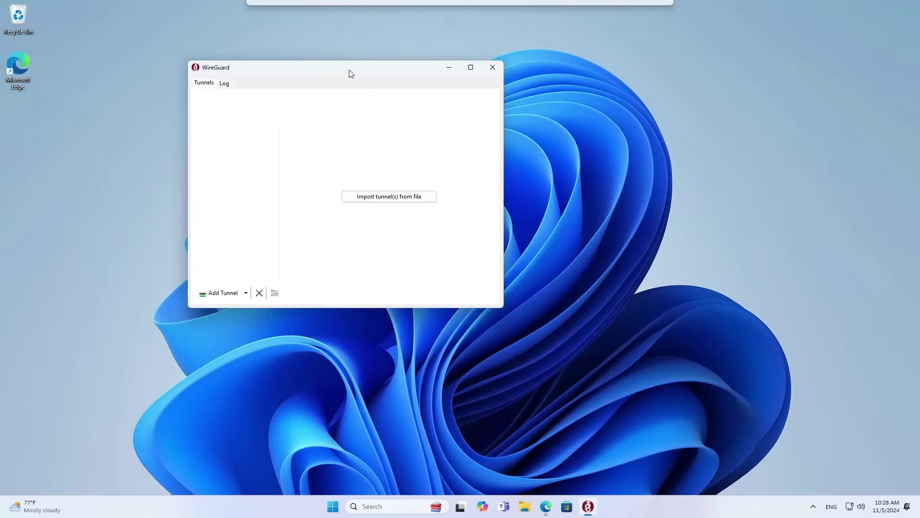
click(392, 198)
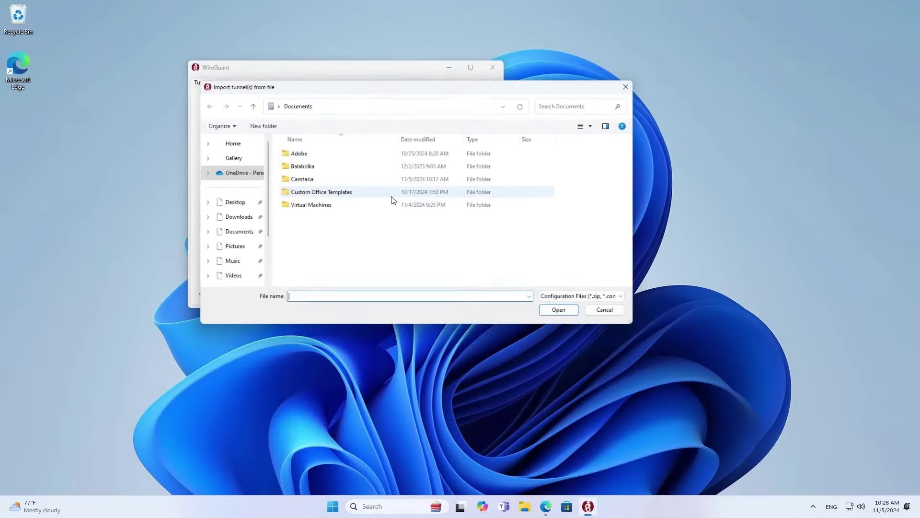
click(245, 218)
click(308, 168)
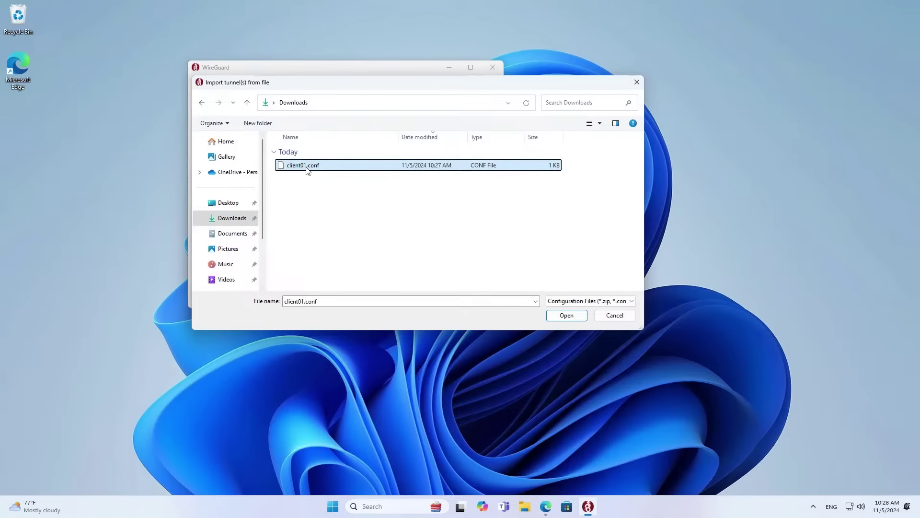
click(559, 316)
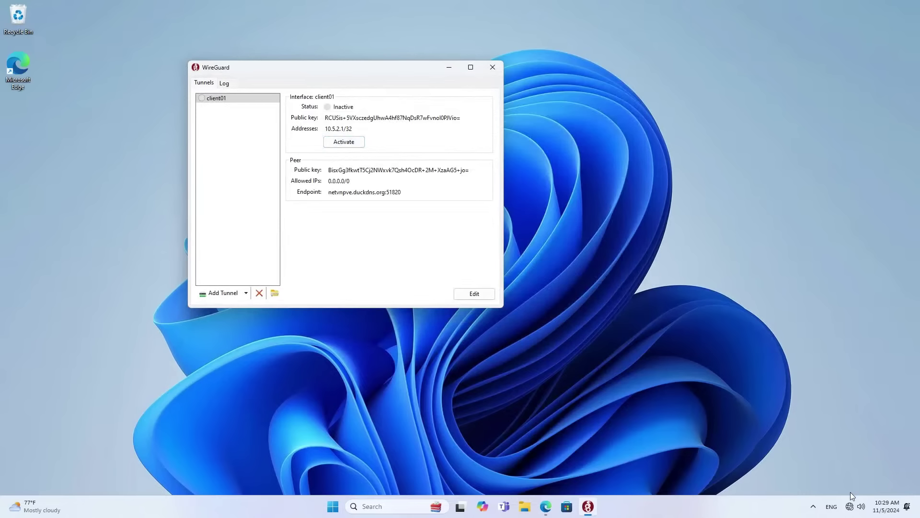
Turn Wi-Fi on and connect to the Galaxy A04 hotspot.
click(856, 506)
click(793, 303)
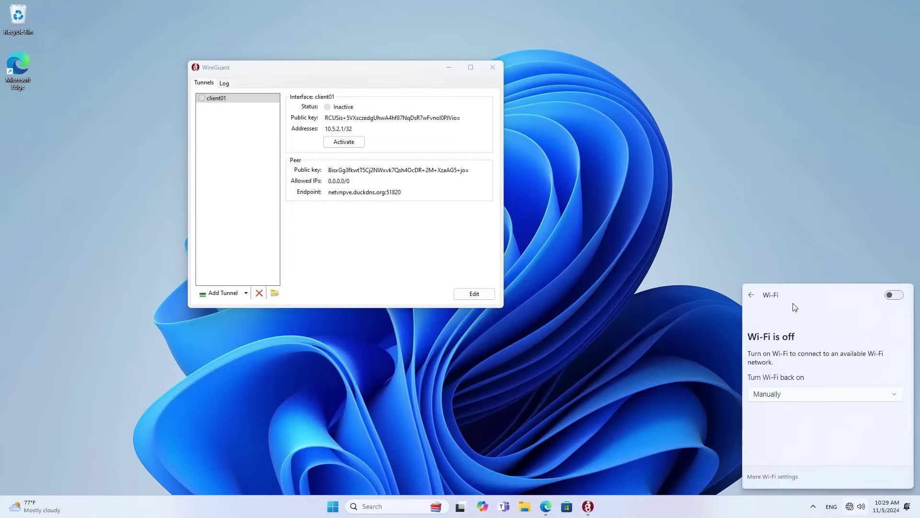
click(894, 295)
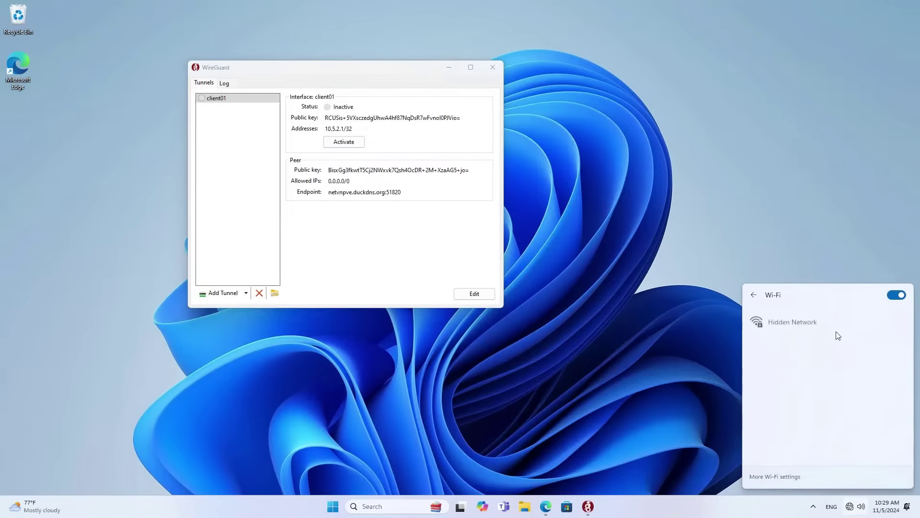
click(793, 349)
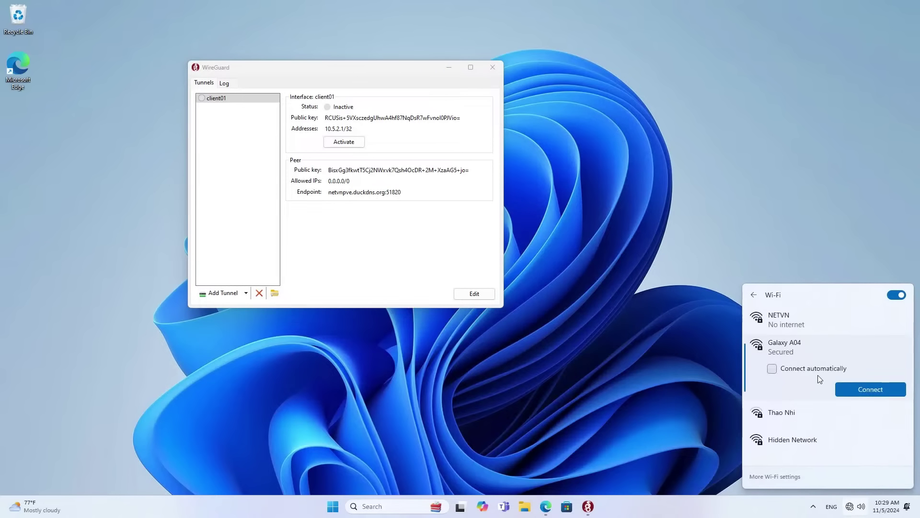
click(866, 389)
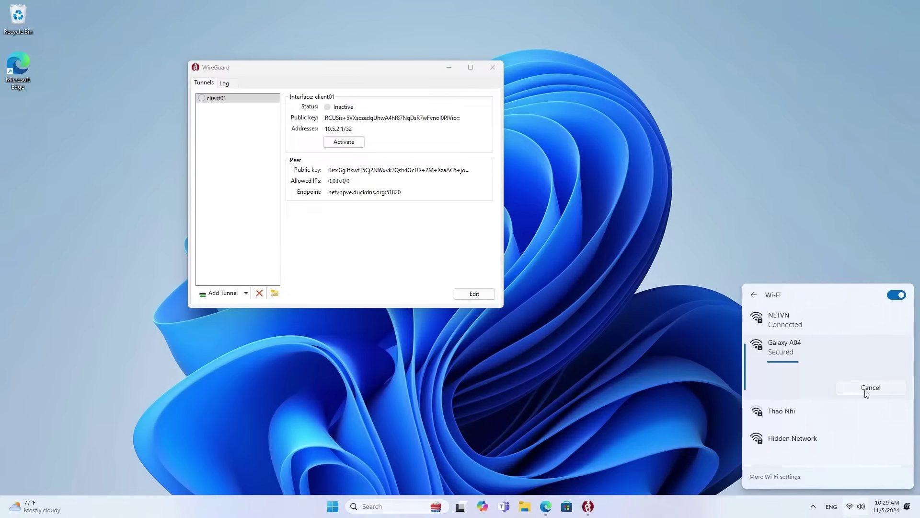
click(661, 351)
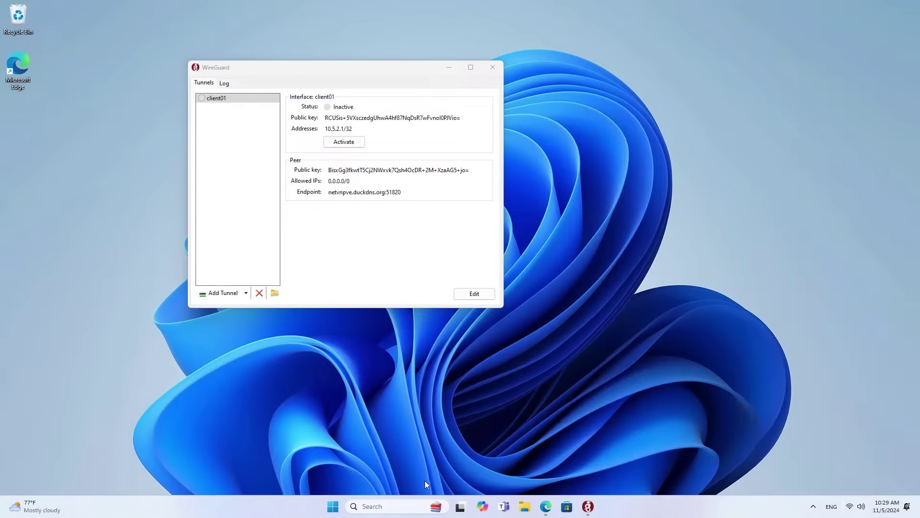
Open the \\192.168.1.52 network share via the Run box.
key(super+r)
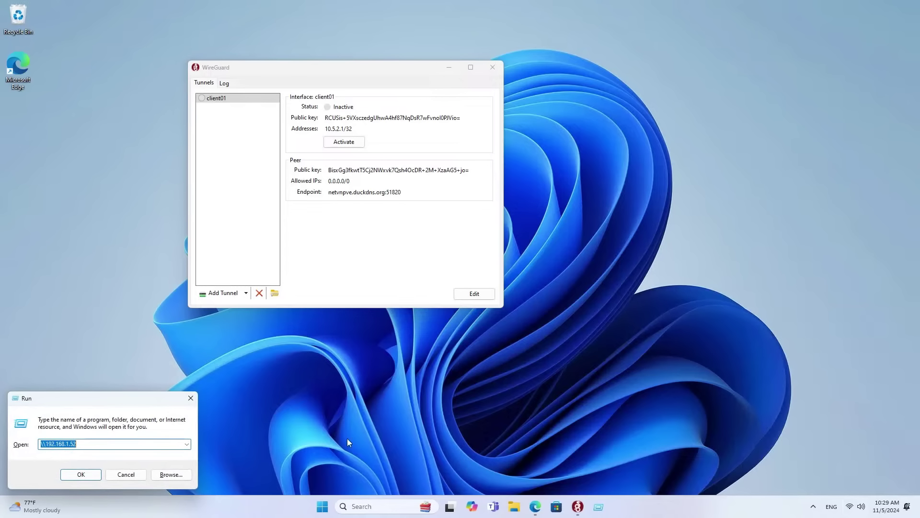
drag(69, 398, 569, 159)
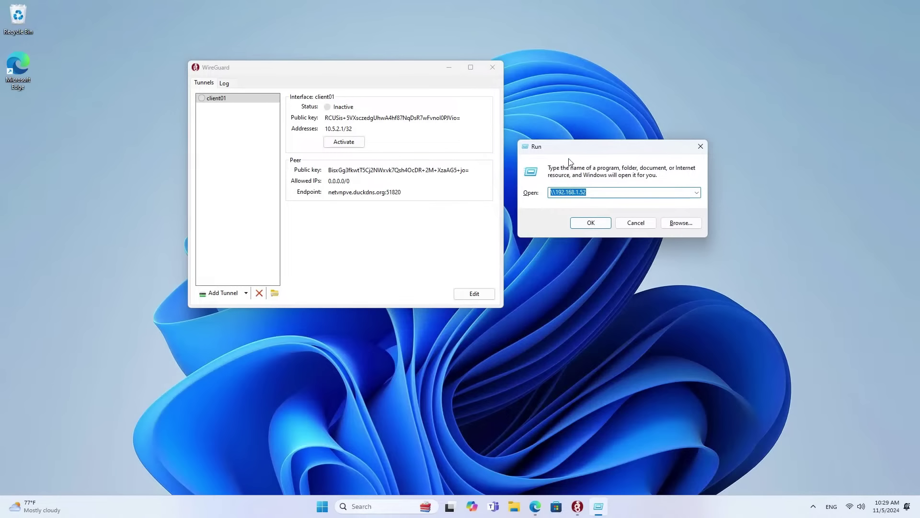
click(595, 223)
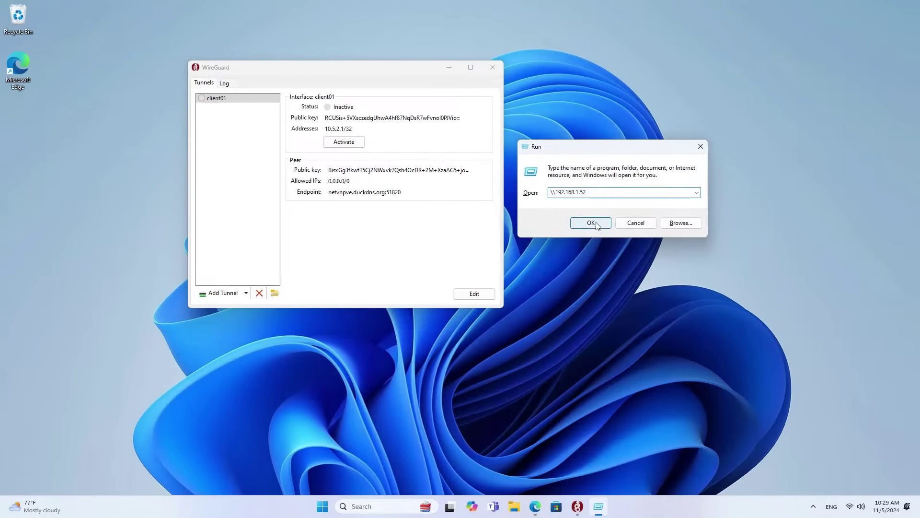
Start a continuous ping to 192.168.1.50 in Command Prompt and minimize it.
click(391, 508)
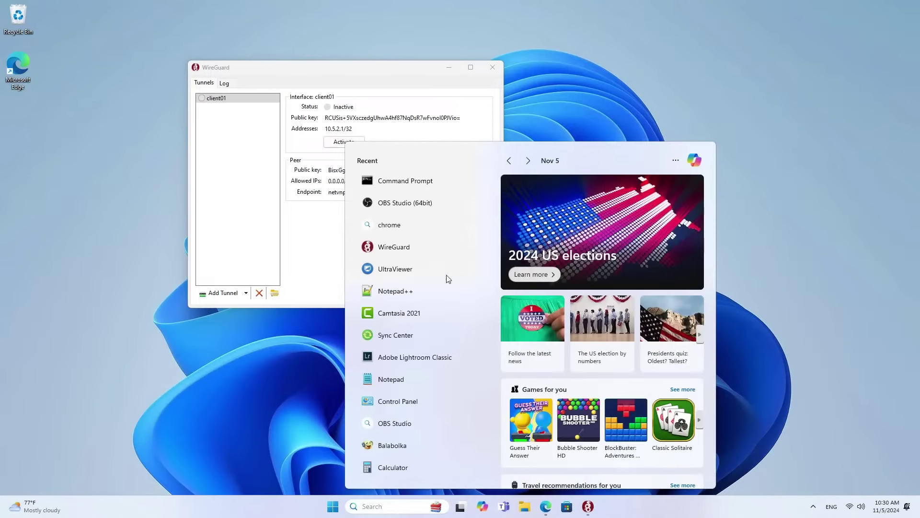
click(484, 181)
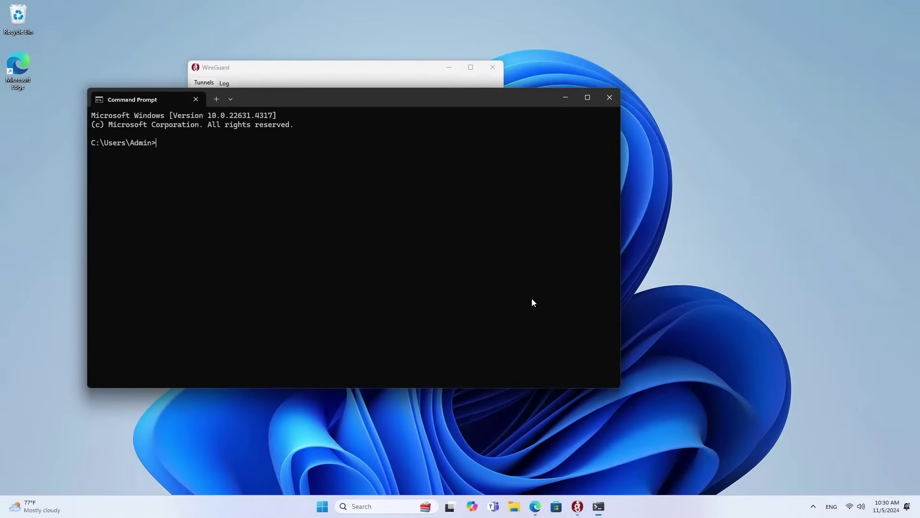
drag(411, 98, 448, 301)
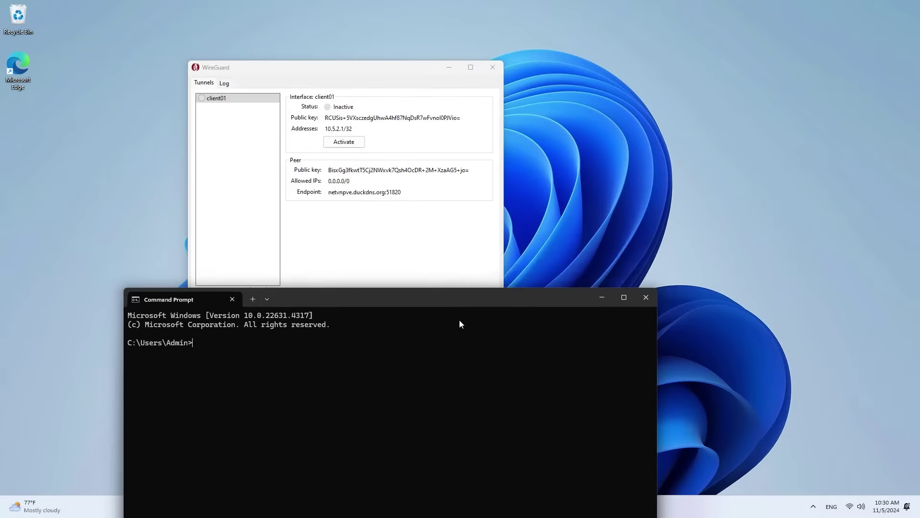
text(ping 192.168.1.50 -t)
key(Return)
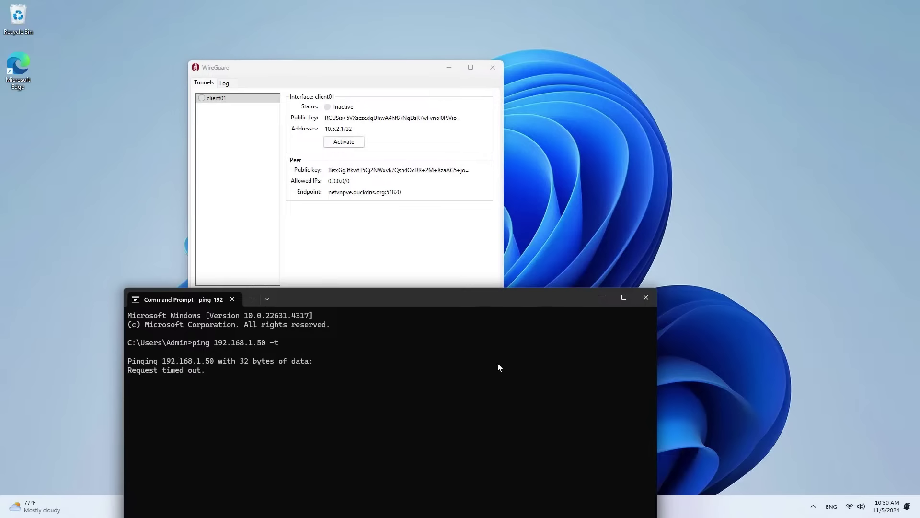
click(602, 301)
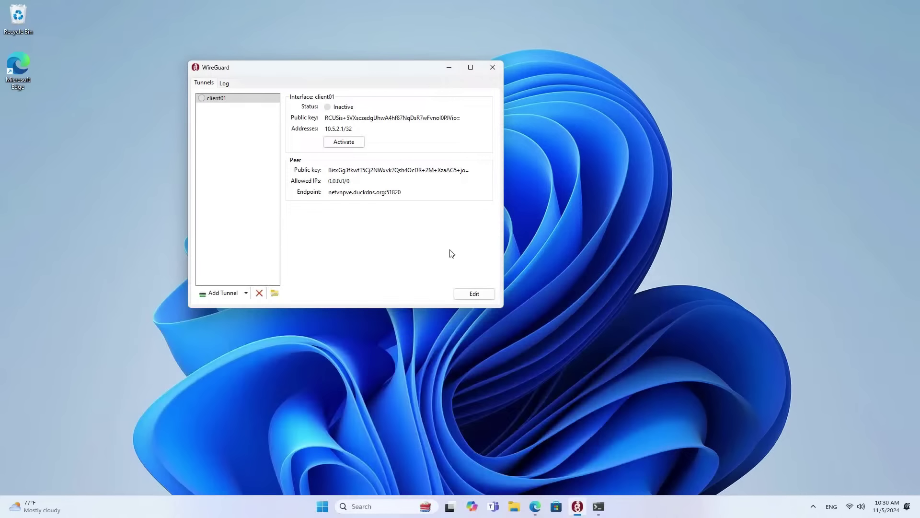
Activate the client01 tunnel and check its handshake and transfer statistics.
click(353, 144)
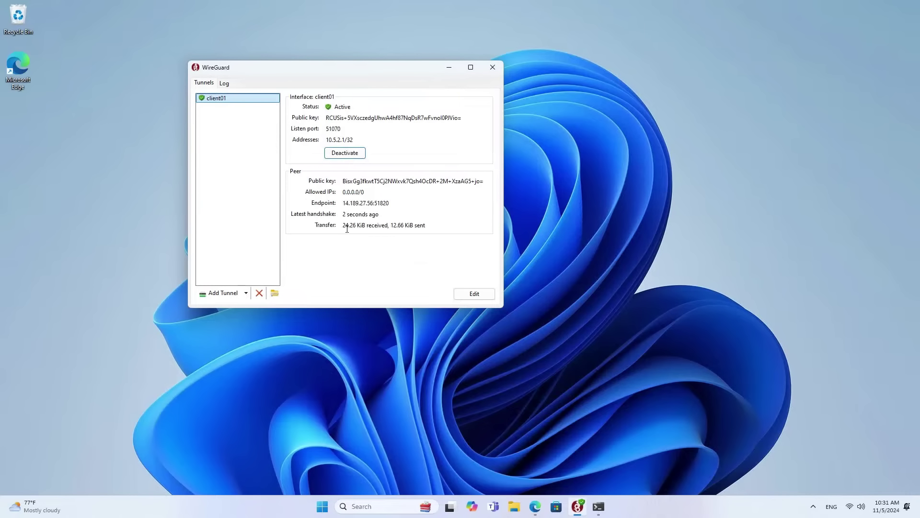
drag(343, 227, 428, 226)
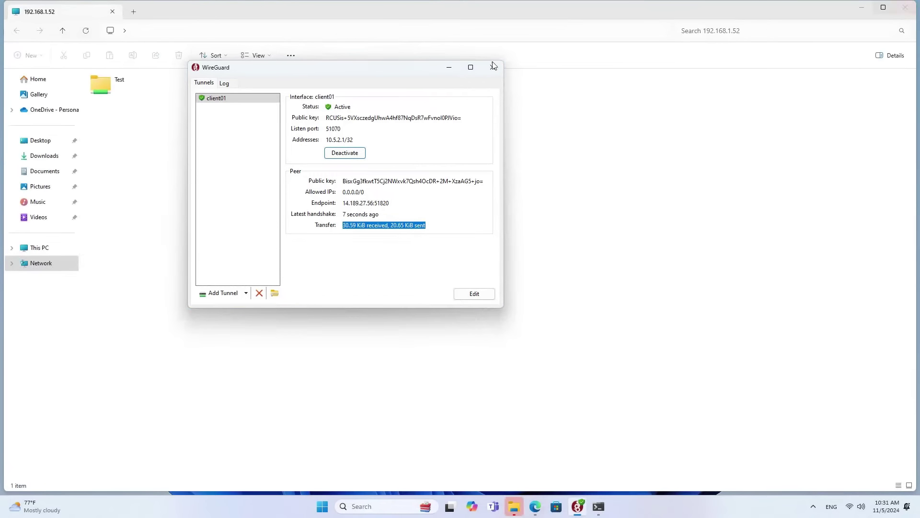
Create a text file named New File 2 in the share's Test folder.
click(445, 72)
double_click(109, 94)
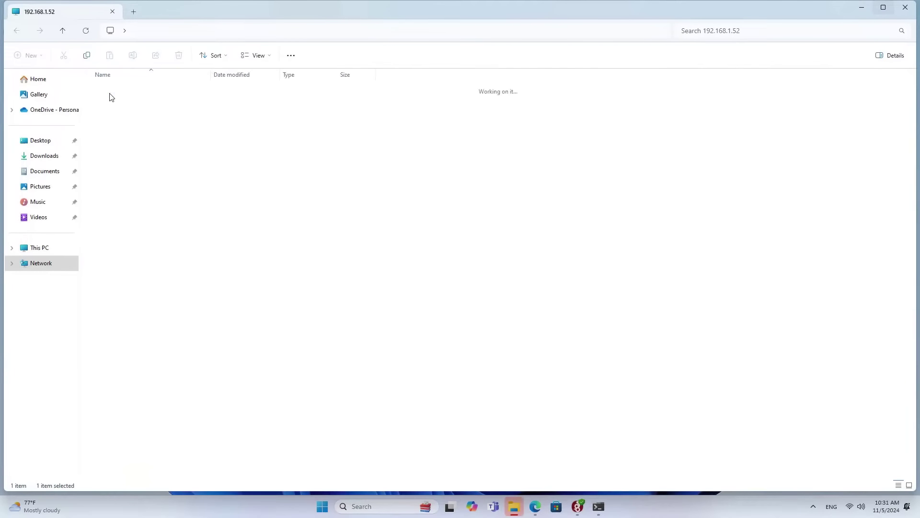
right_click(180, 175)
mouse_move(228, 250)
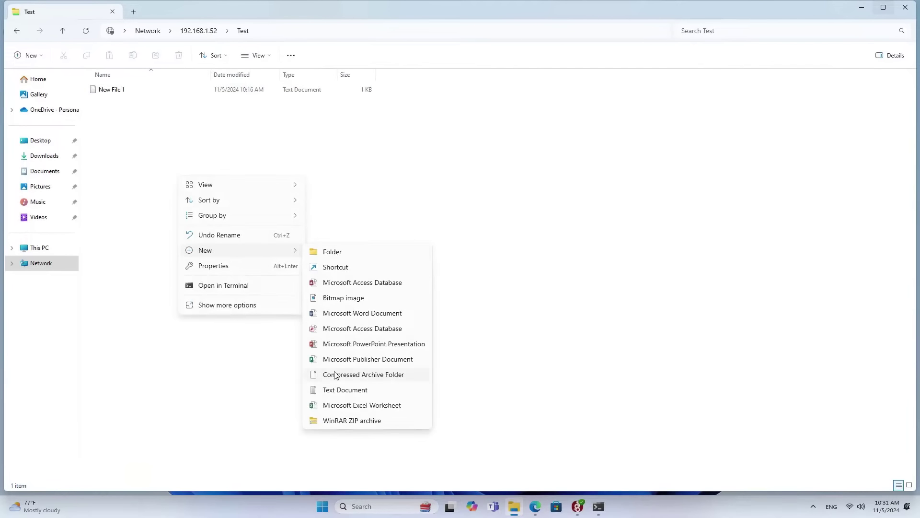
click(337, 389)
text(New File 2)
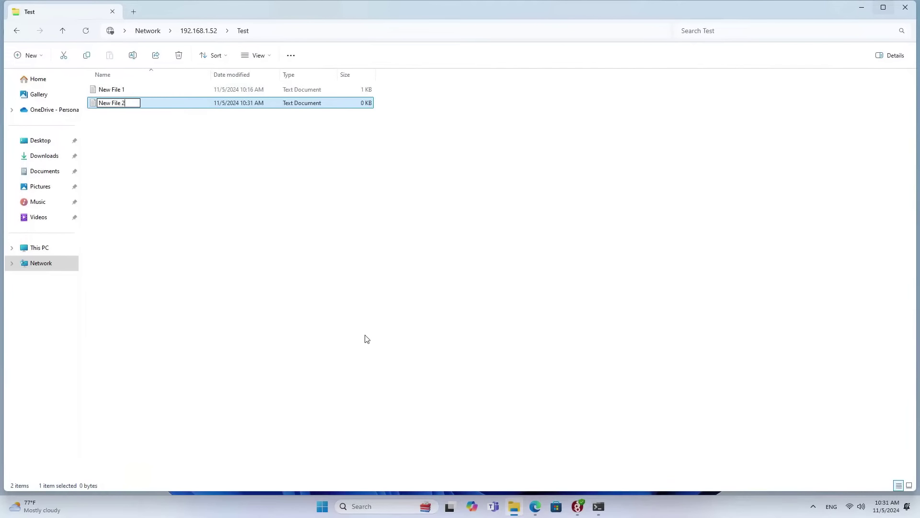
key(Return)
Write 'WireGuard OK' into New File 2 and save it.
double_click(135, 105)
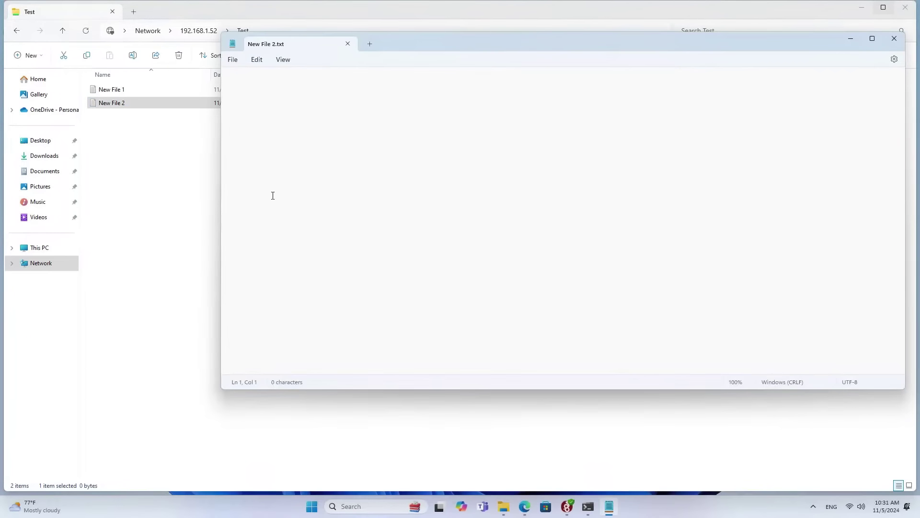
text(WireGuard OK)
click(233, 60)
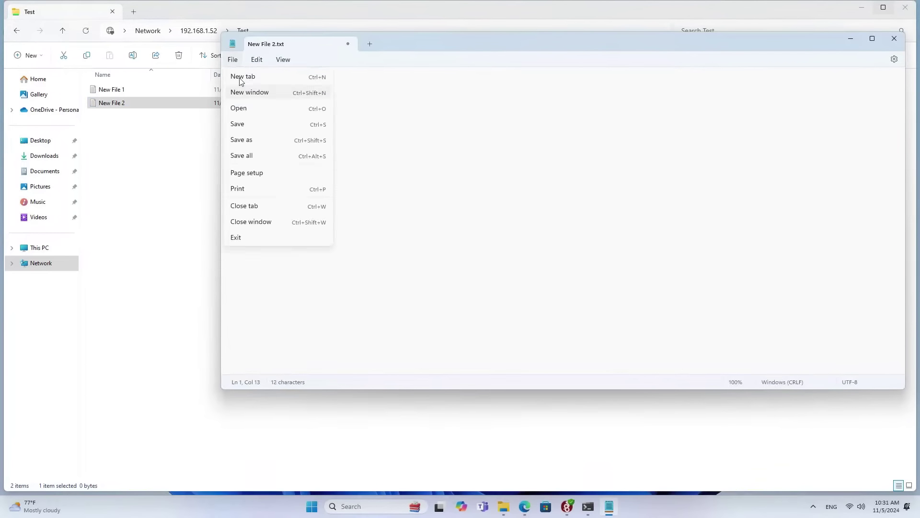
click(240, 123)
click(894, 39)
click(863, 8)
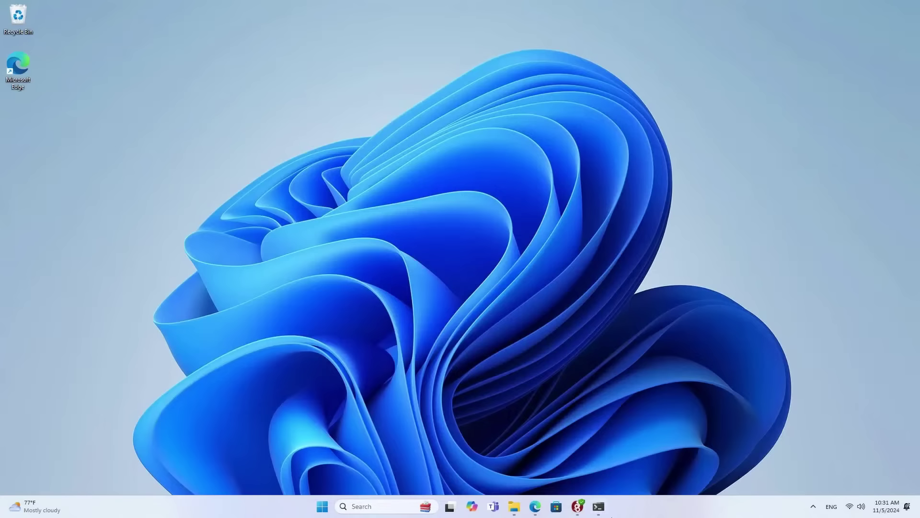
click(598, 507)
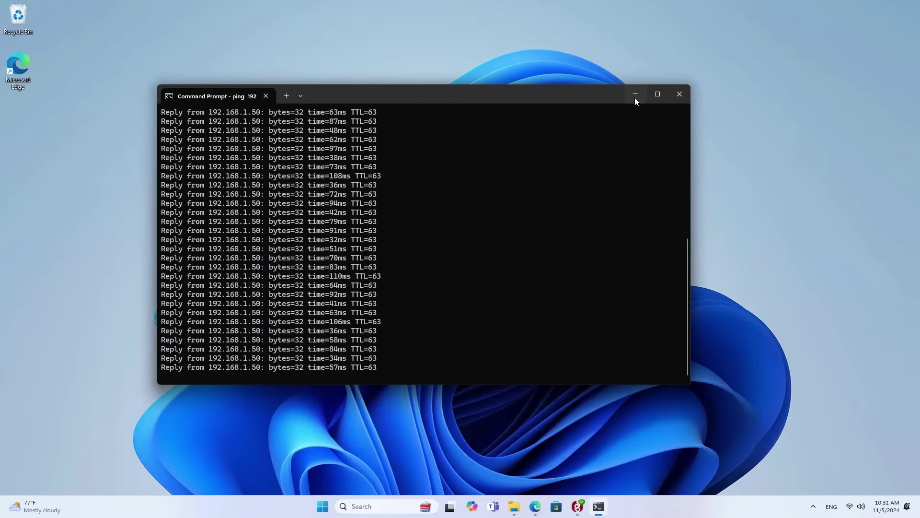
Load the Proxmox web interface at 192.168.1.50:8006 in a new browser tab.
click(635, 94)
click(535, 507)
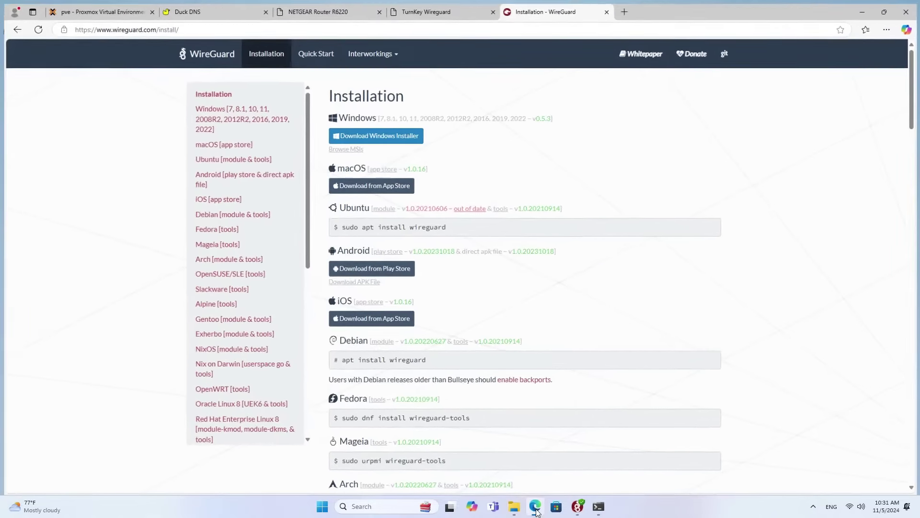
click(626, 10)
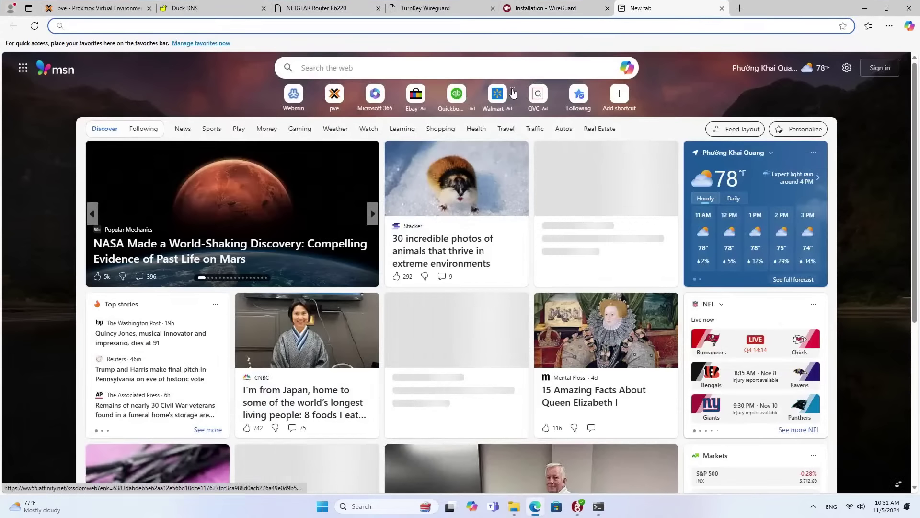
text(192.168.1.50:8006)
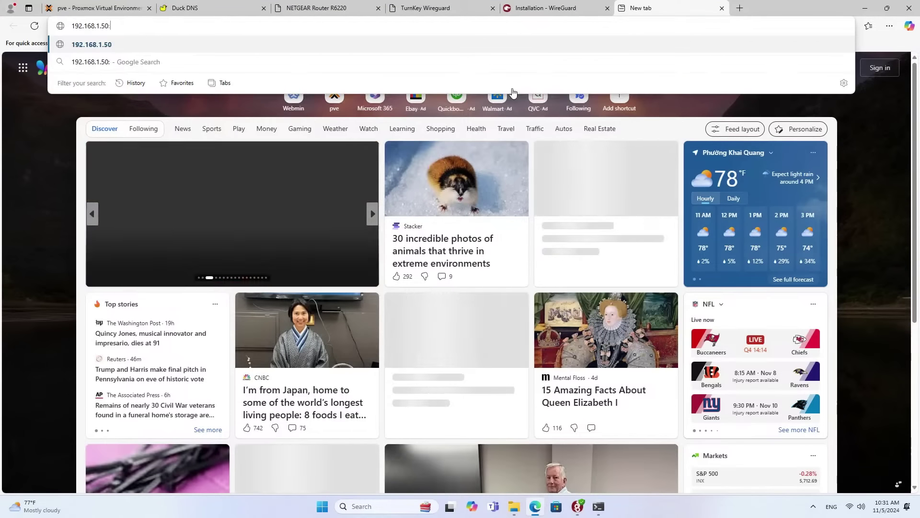
key(Return)
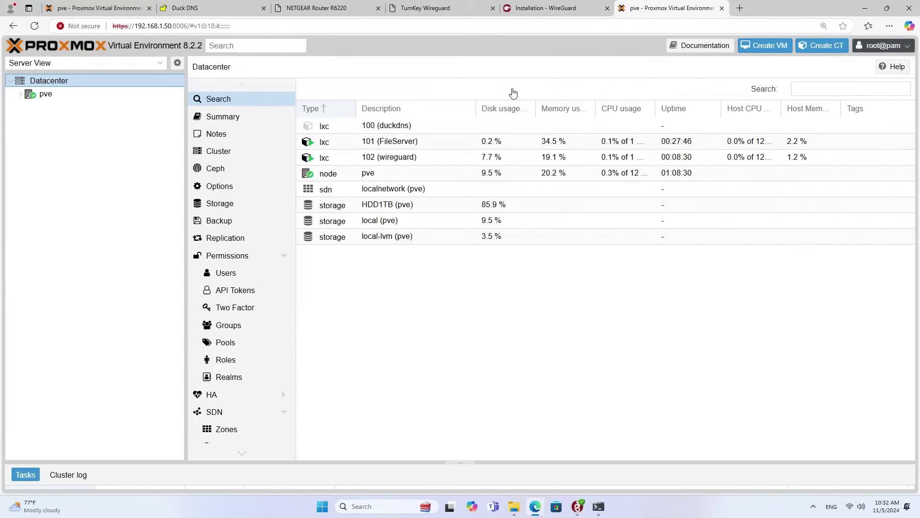
Open the console of container 102 (wireguard) and run confconsole.
click(20, 94)
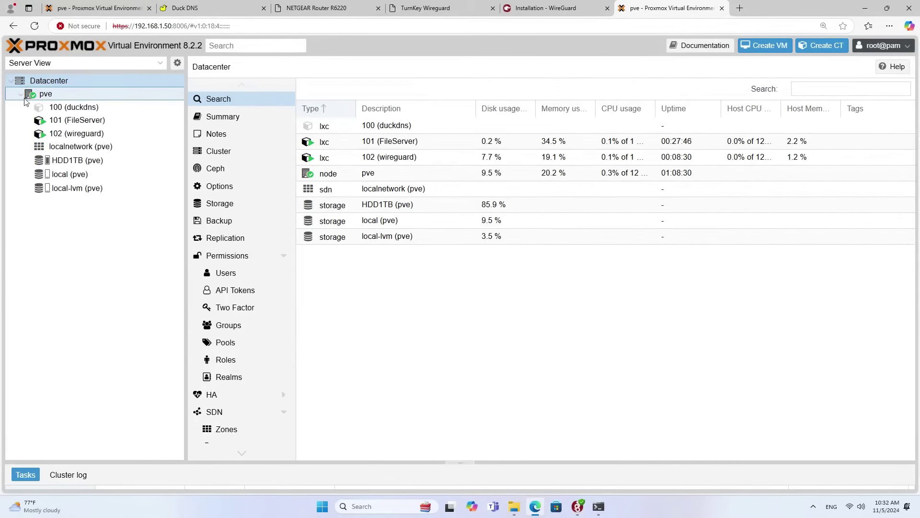
click(83, 135)
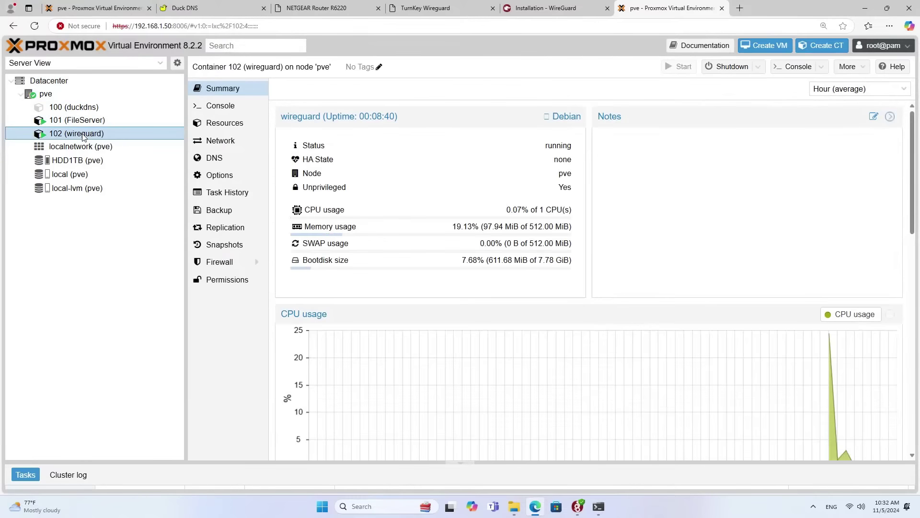
click(247, 111)
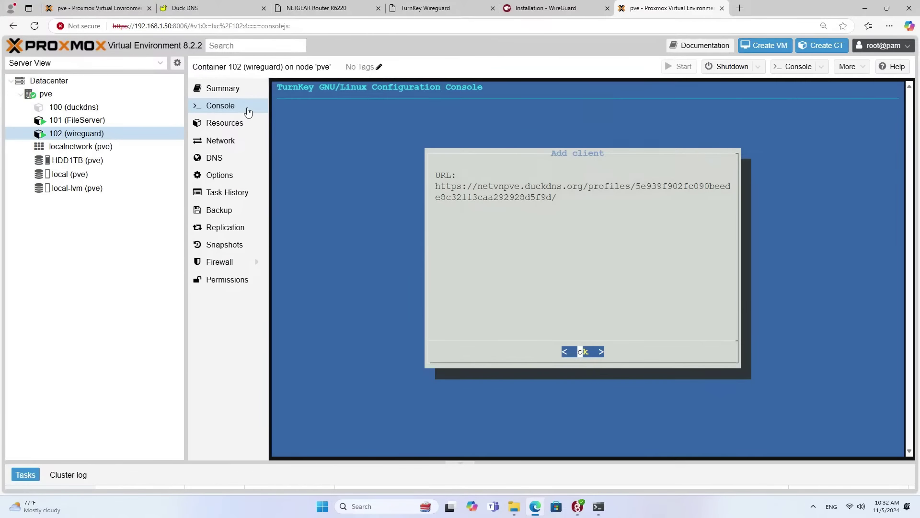
text(confco)
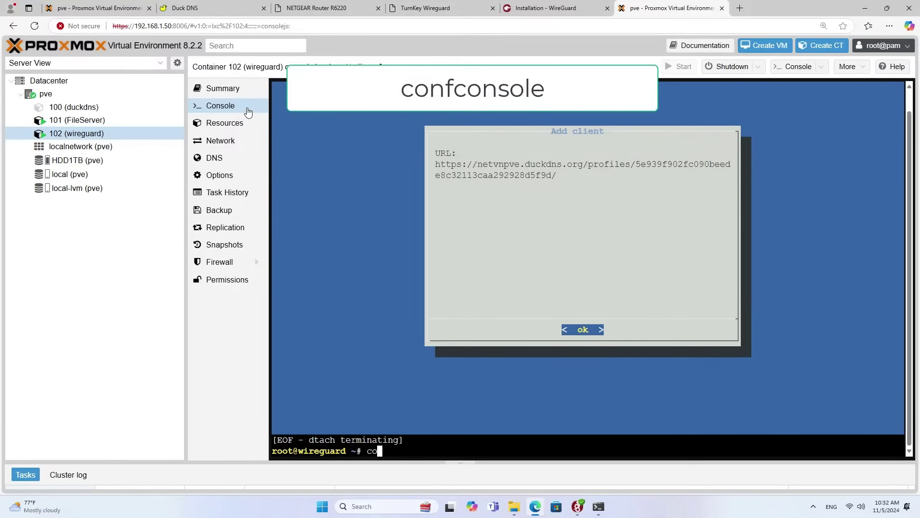
text(sole)
key(Return)
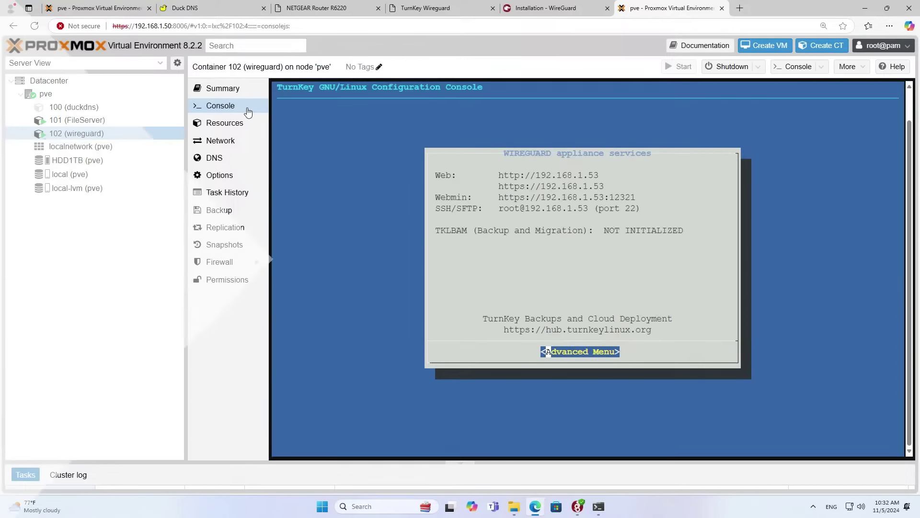
key(Return)
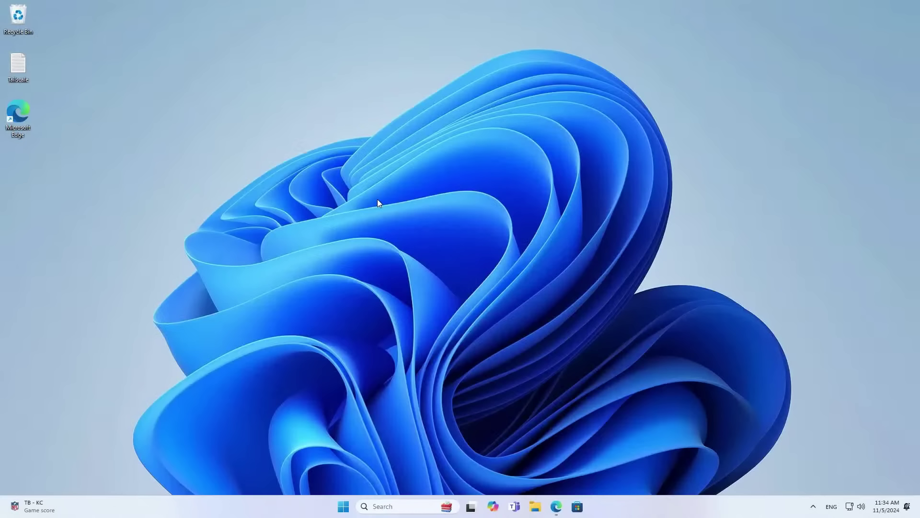
Shut down container 102 (wireguard) from its TurnKey Advanced Menu, then open a blank browser tab.
click(556, 505)
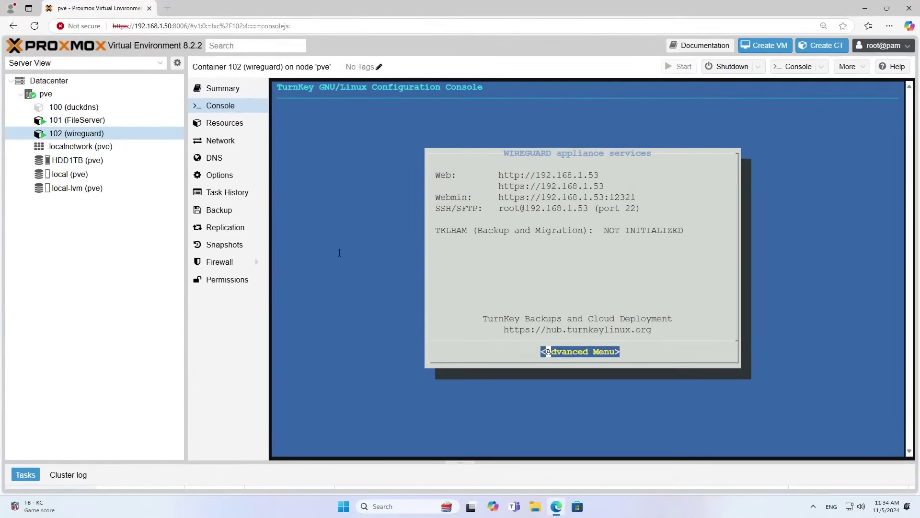
key(Return)
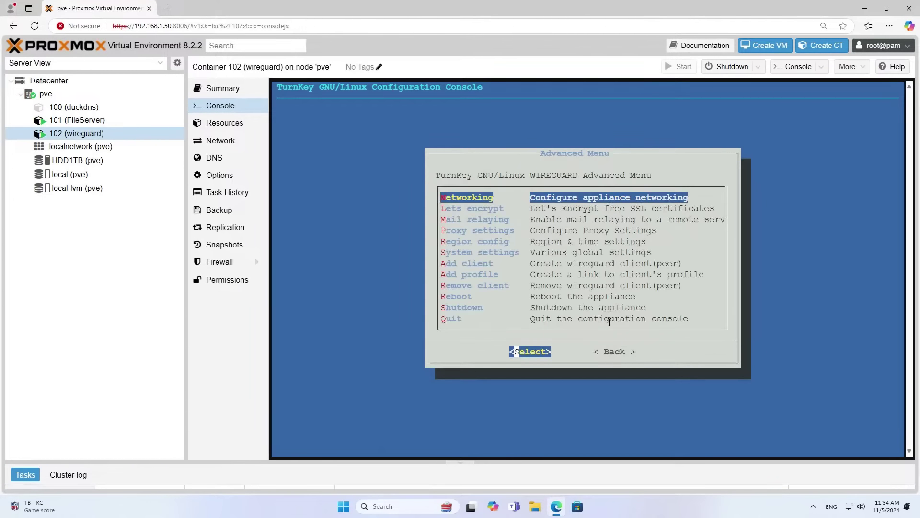
key(Down)
key(Down)
key(Down)
key(Down)
key(Down)
key(Down)
key(Down)
key(Down)
key(Down)
key(Down)
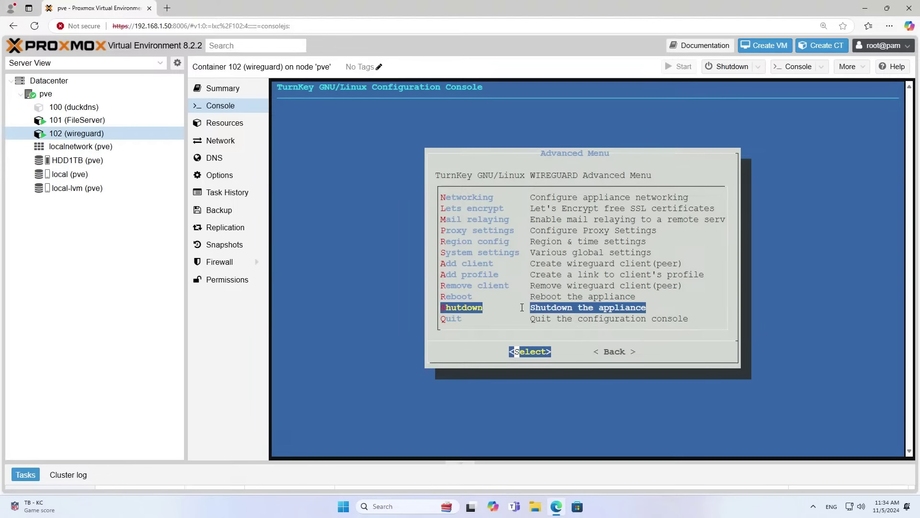
key(Return)
key(Return)
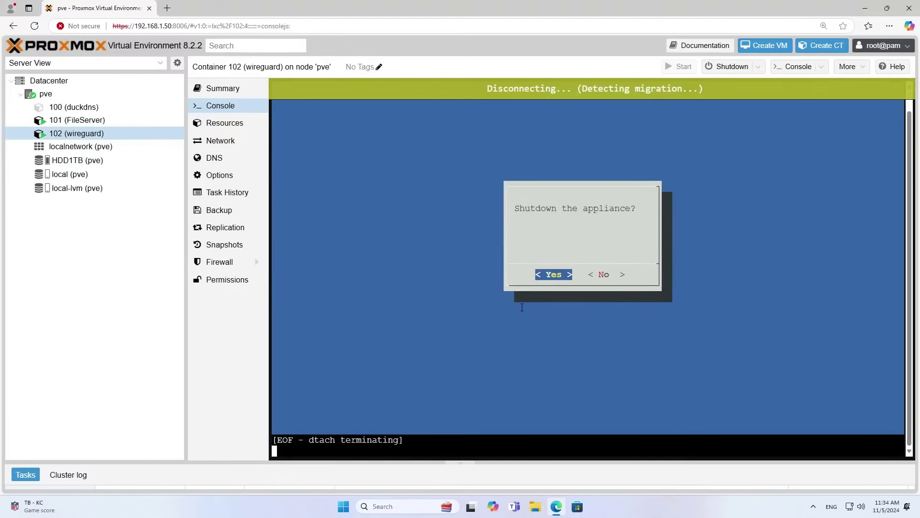
click(166, 8)
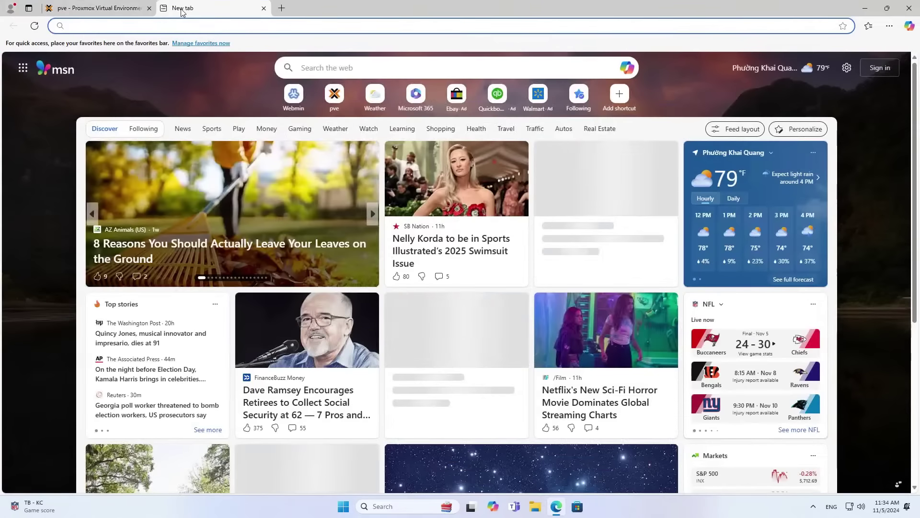
Sign in to the NETGEAR router at 192.168.1.1 as admin and open Advanced Setup > Port Forwarding.
text(192.168.1.1)
key(Return)
text(admin)
key(Tab)
text(a)
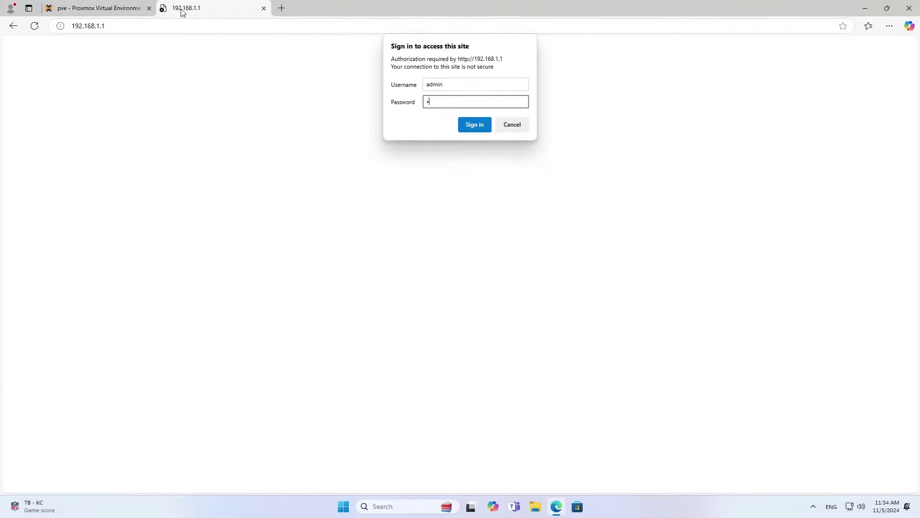
key(Return)
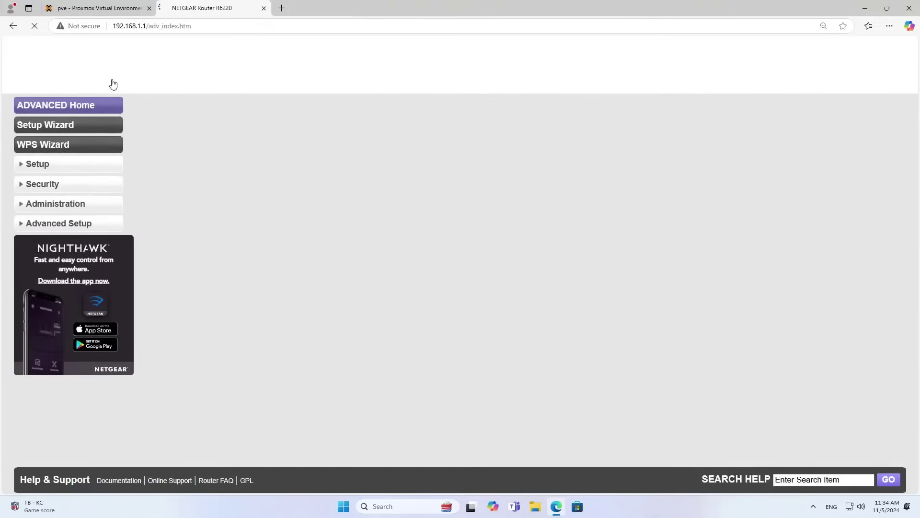
click(66, 246)
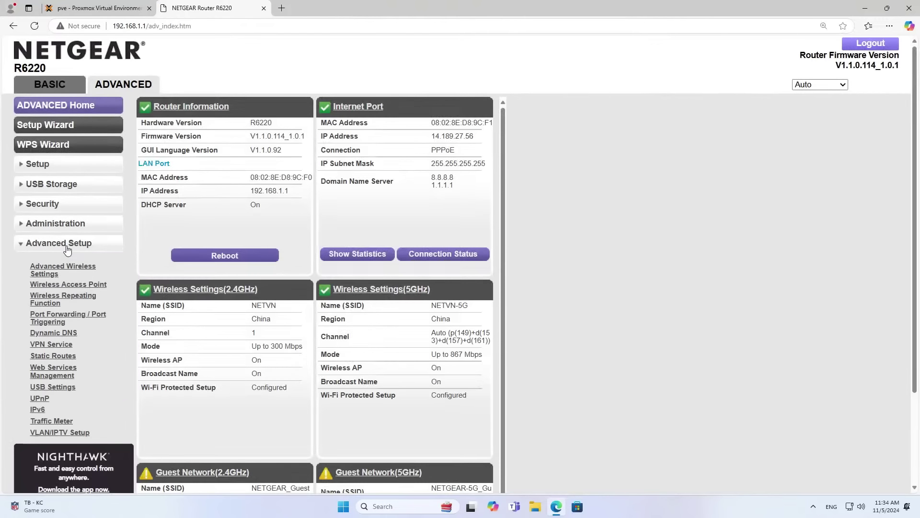
click(73, 321)
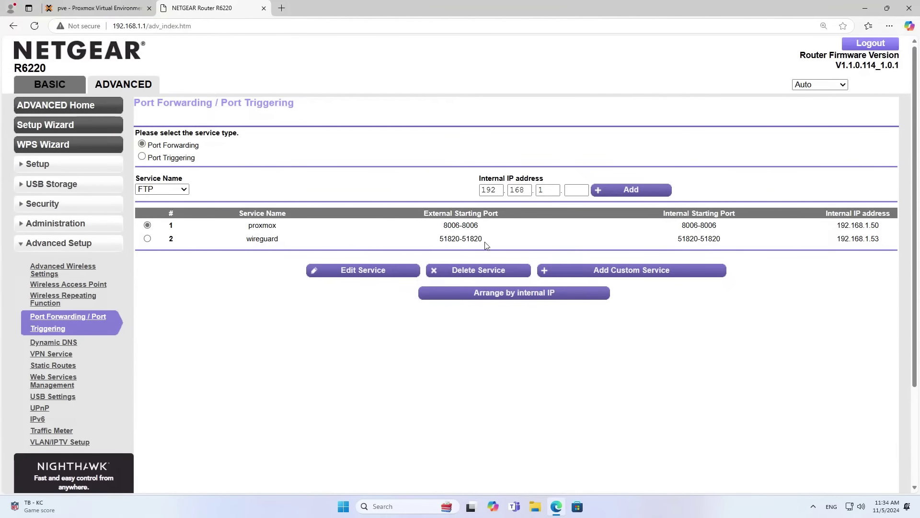
Delete the proxmox and wireguard port forwarding rules and close the router tab.
click(484, 271)
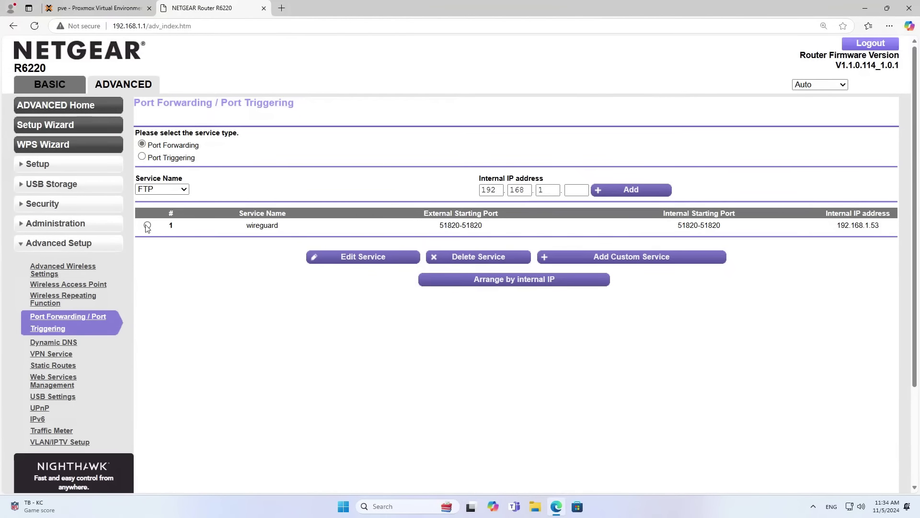
click(479, 259)
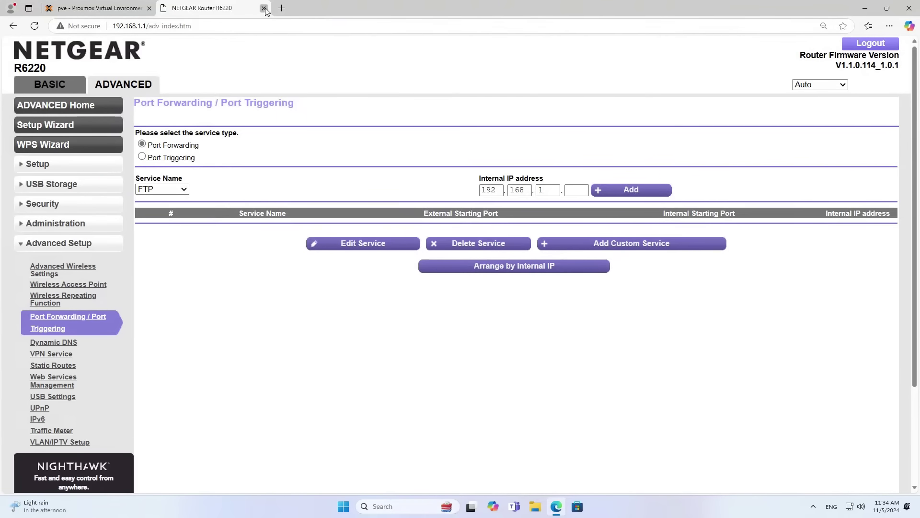
click(264, 8)
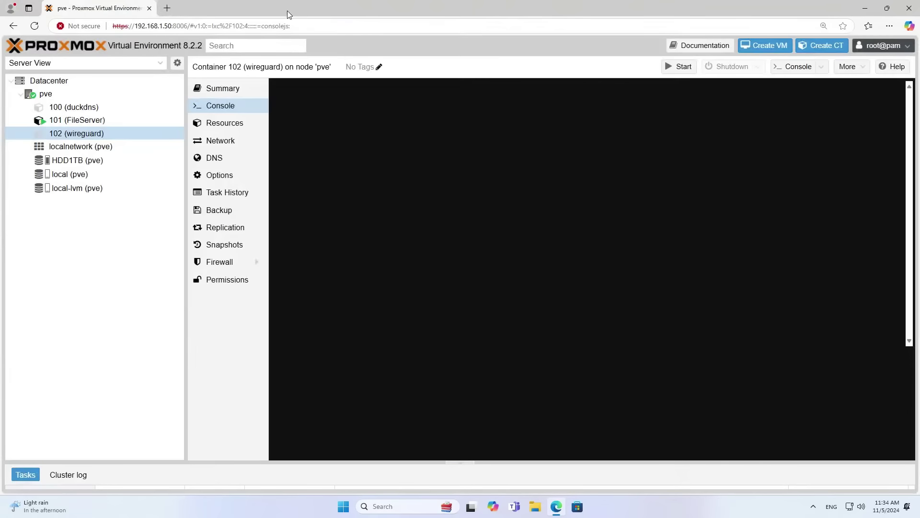
Start a new container with hostname 'tailscale' and set its root password.
click(832, 48)
click(384, 193)
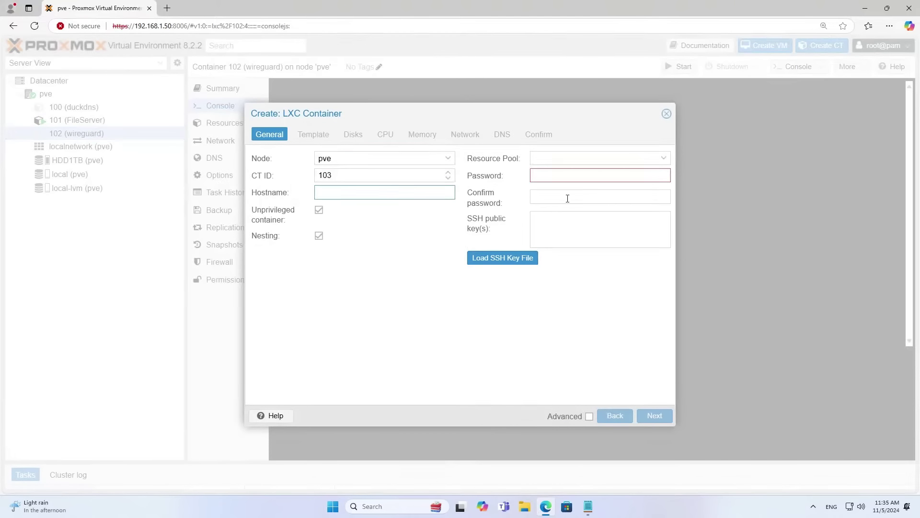
text(tailscale)
click(576, 175)
text(*****)
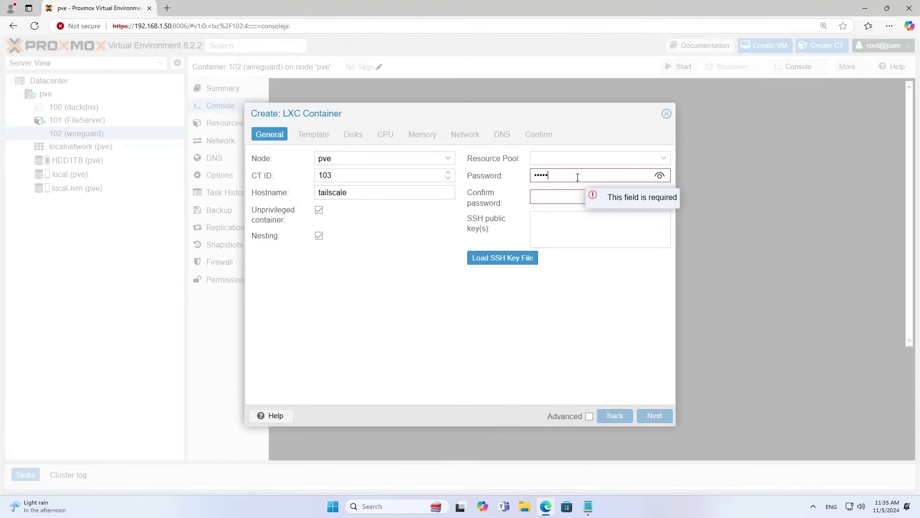
click(567, 195)
text(*****)
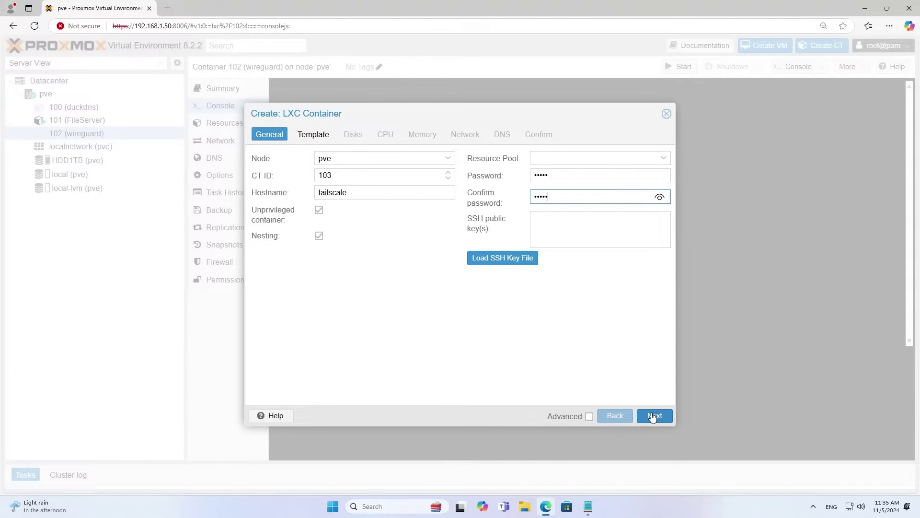
click(655, 416)
Choose the ubuntu-23.10 standard template and put the root disk on local-lvm, keeping default CPU and memory.
click(449, 181)
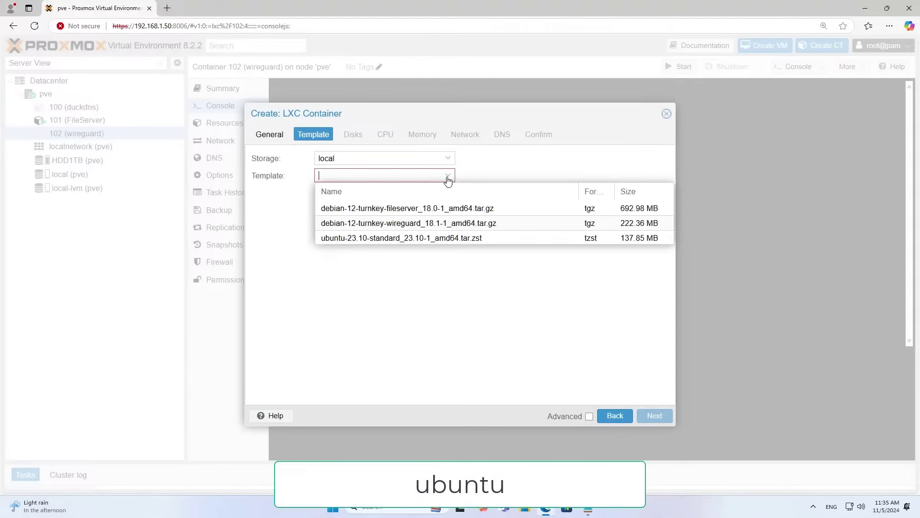
click(436, 238)
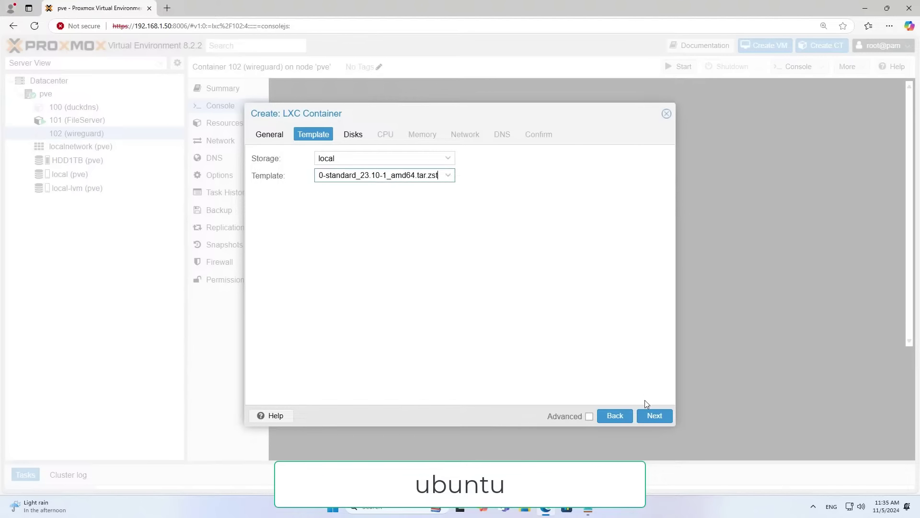
click(649, 415)
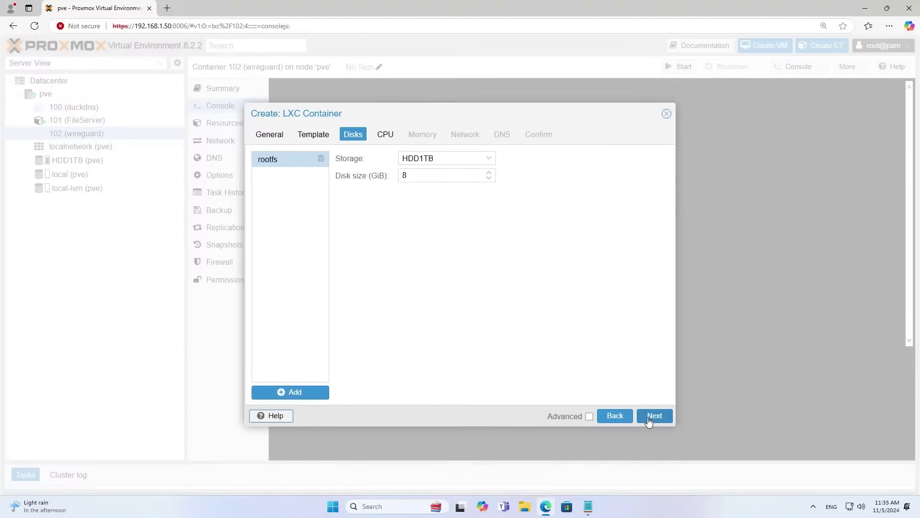
click(491, 163)
click(473, 205)
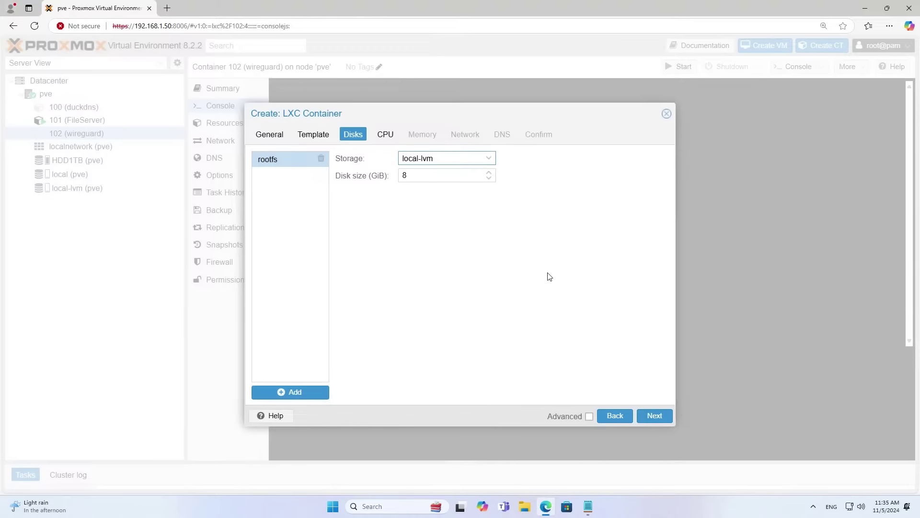
click(655, 416)
click(655, 416)
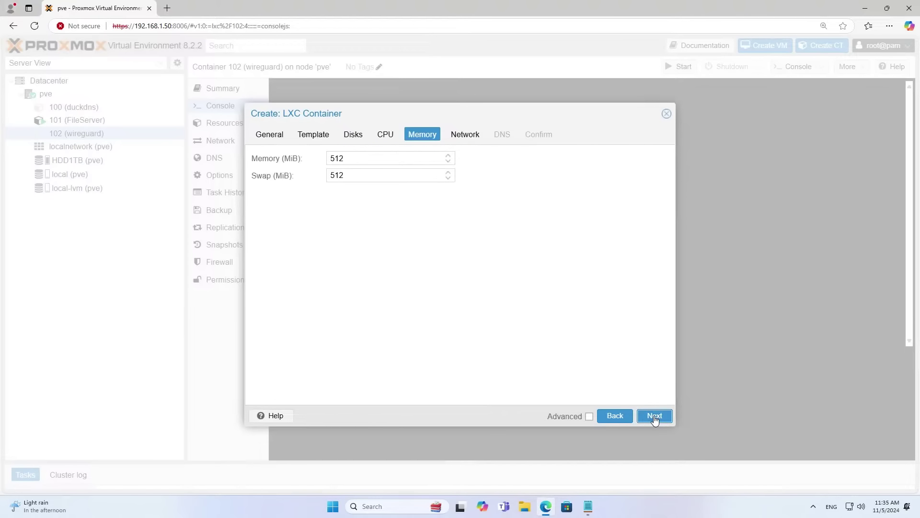
click(655, 417)
Give the container static IPv4 192.168.1.54/24 with gateway 192.168.1.1.
click(550, 177)
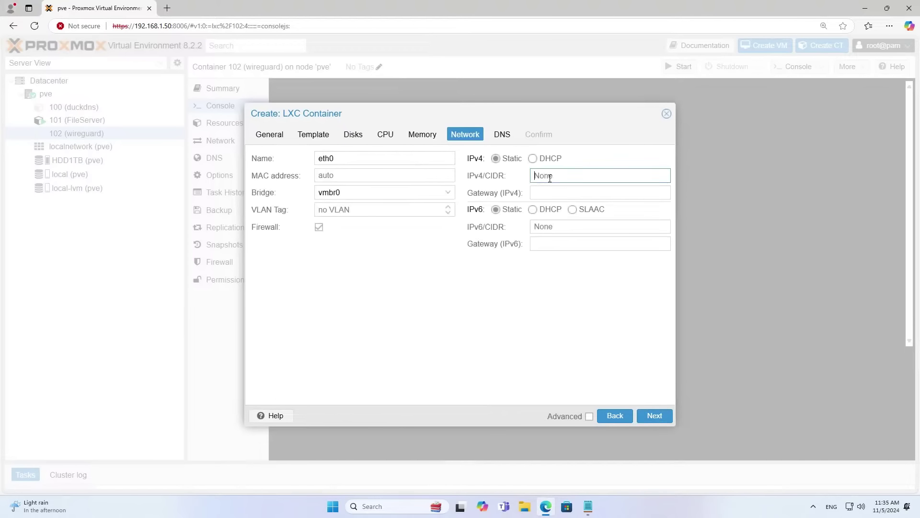
text(192.168.1.54)
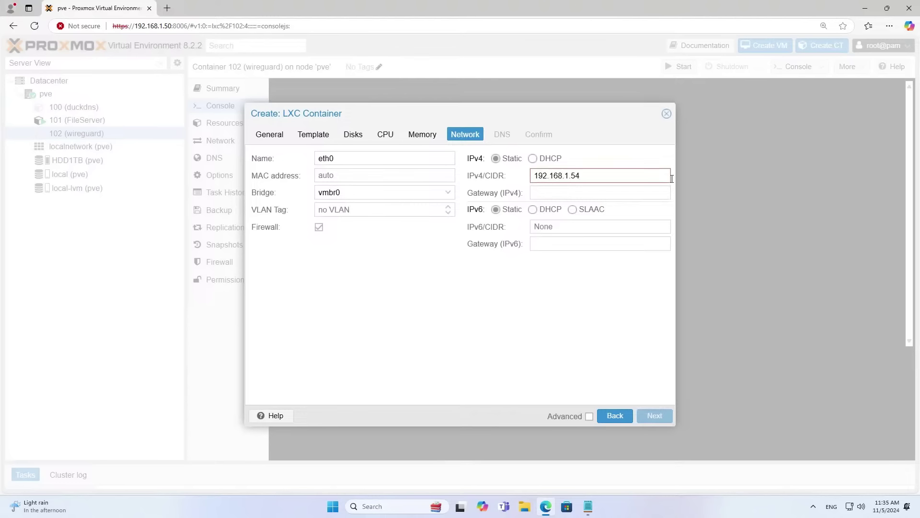
text(/24)
key(Tab)
text(192.168.1.1)
click(604, 175)
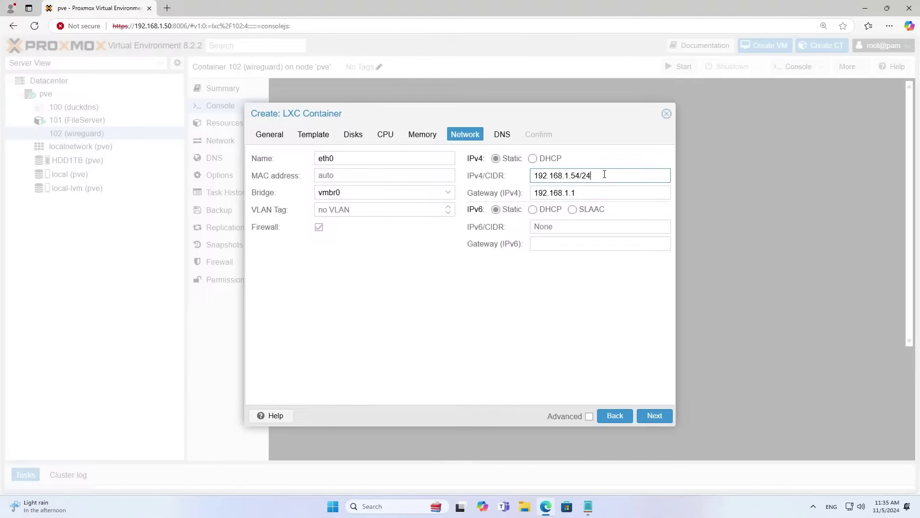
drag(604, 175, 530, 175)
key(Tab)
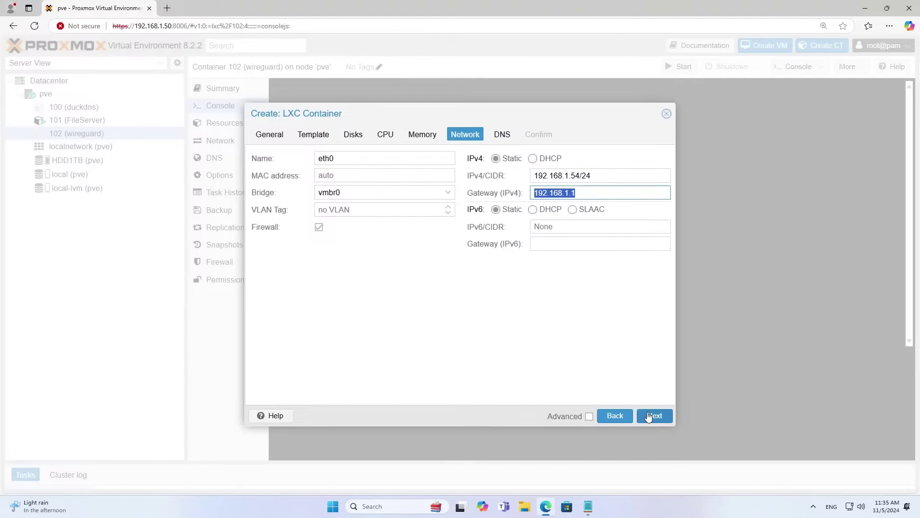
click(648, 416)
Enter 8.8.8.8 and DNS server 1.1.1.1, then finish creating CT 103.
click(412, 161)
text(8.8.8.8)
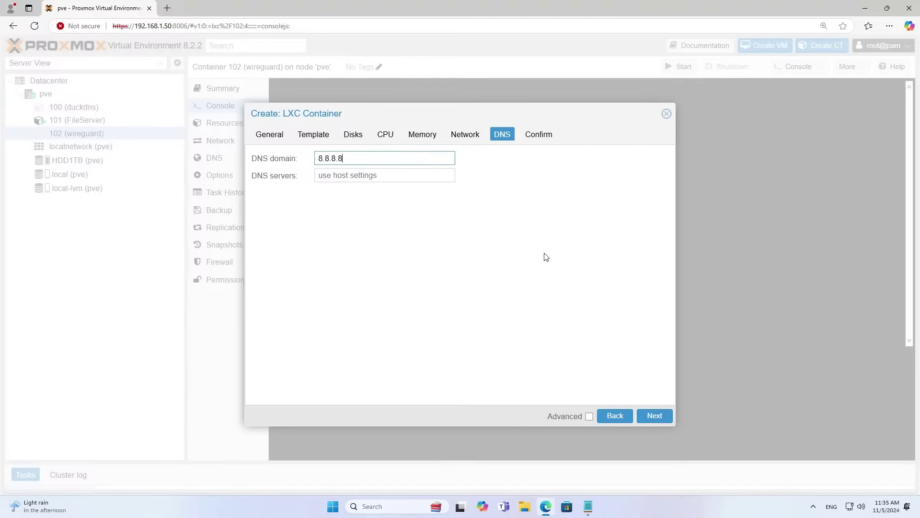
click(426, 175)
text(1.1.1.1)
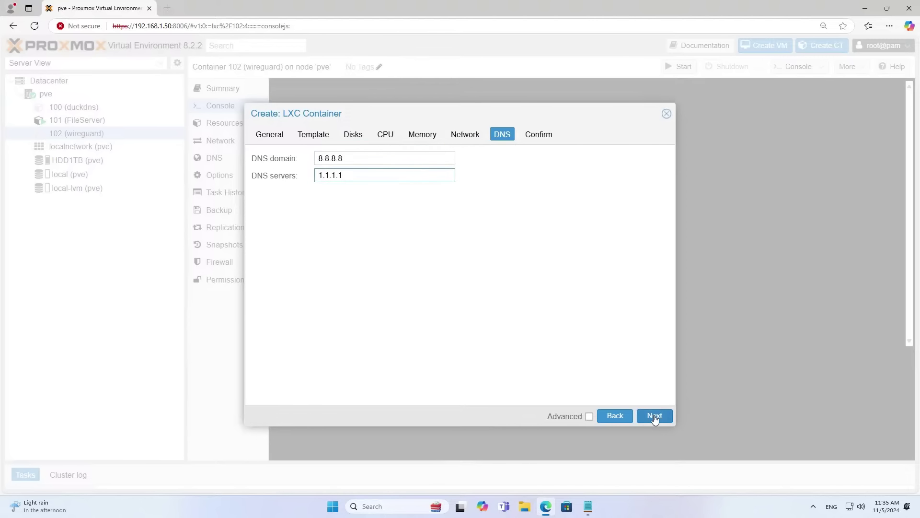
click(655, 417)
click(655, 416)
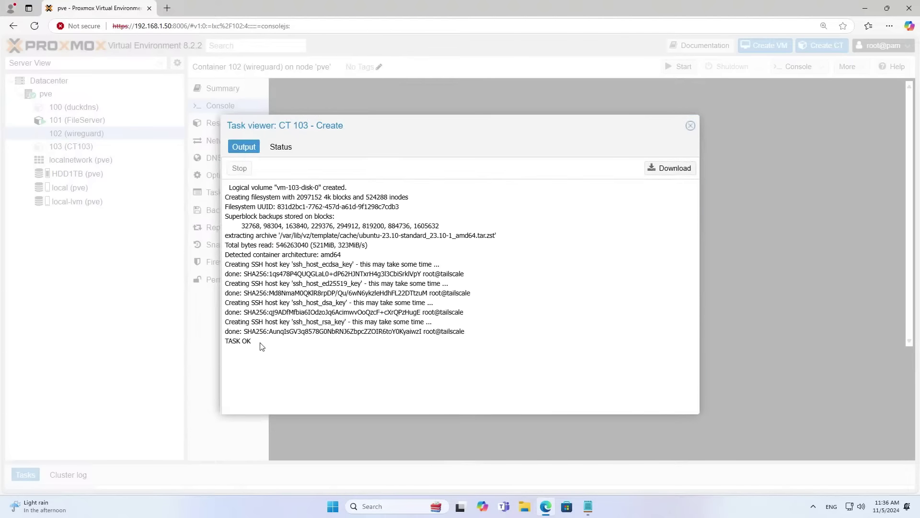
Confirm the TASK OK result, close the creation log, and start container 103 (tailscale).
drag(260, 344, 225, 341)
click(282, 147)
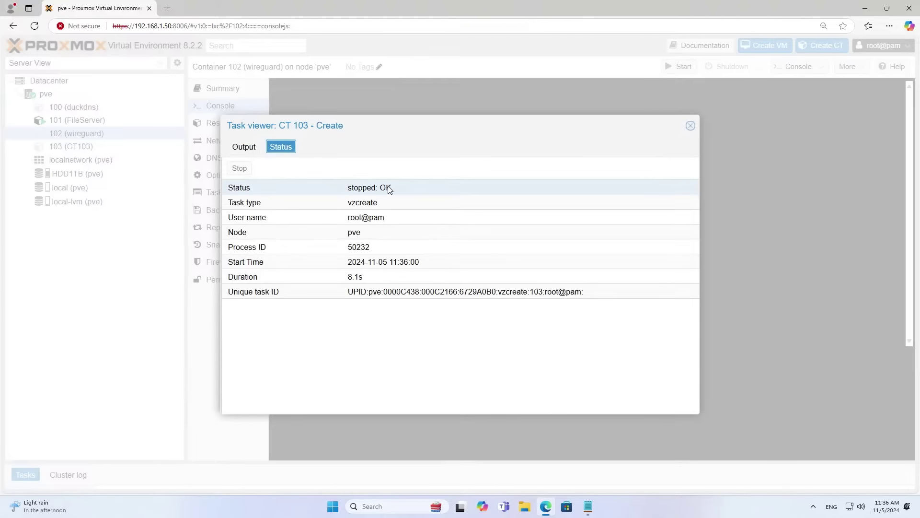
click(691, 125)
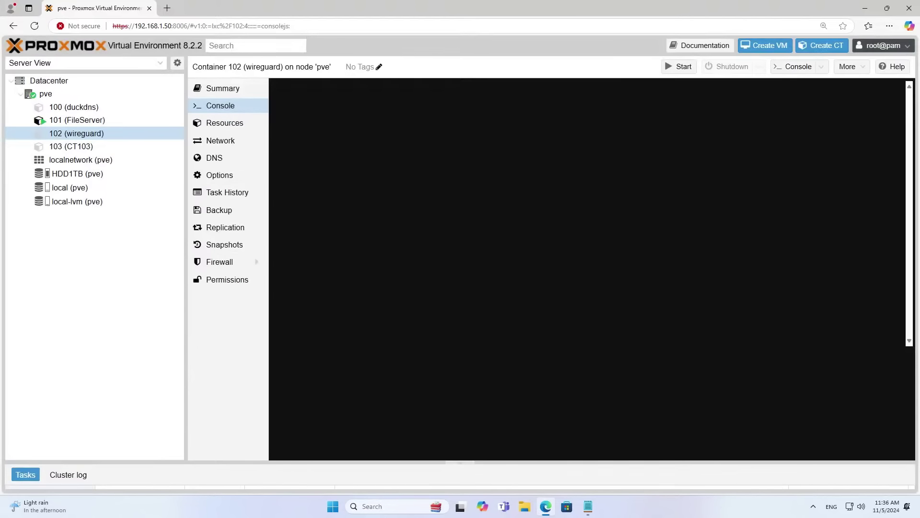
click(89, 147)
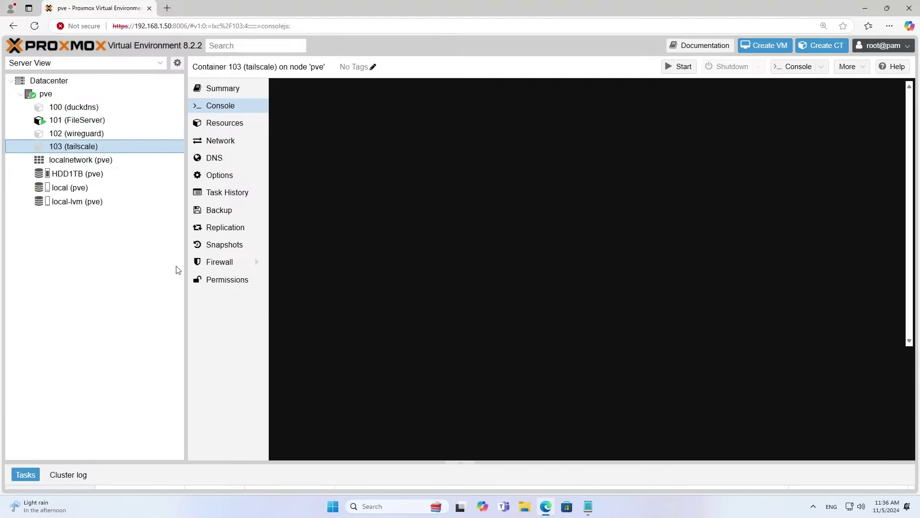
click(680, 67)
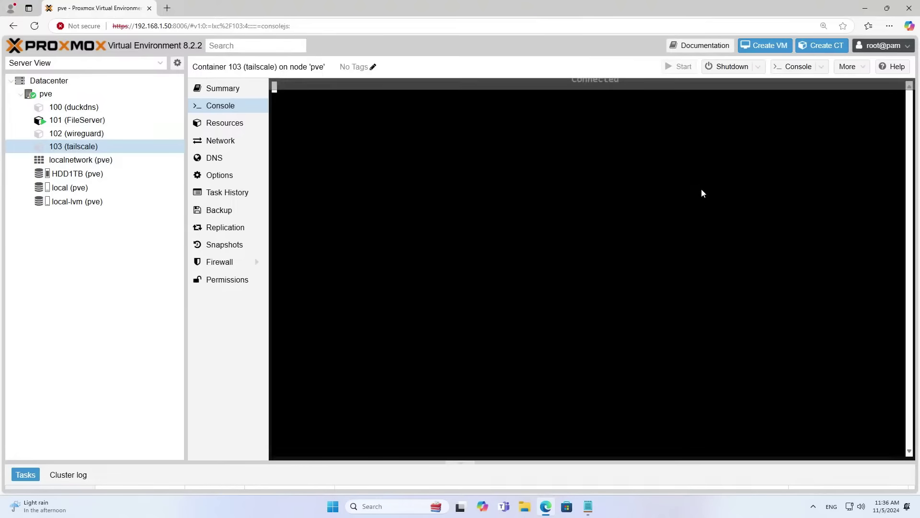
Log in to container 103 as root and run apt update.
text(root)
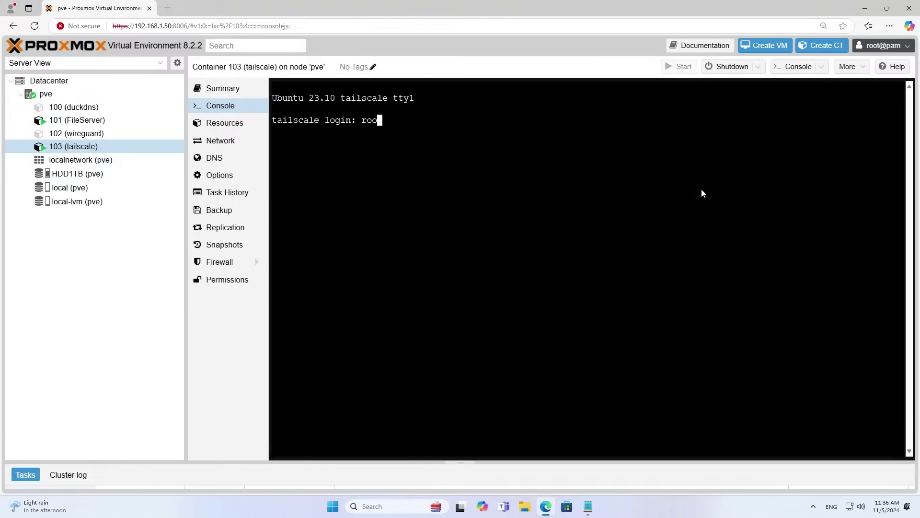
key(Return)
key(Return)
text(apt update)
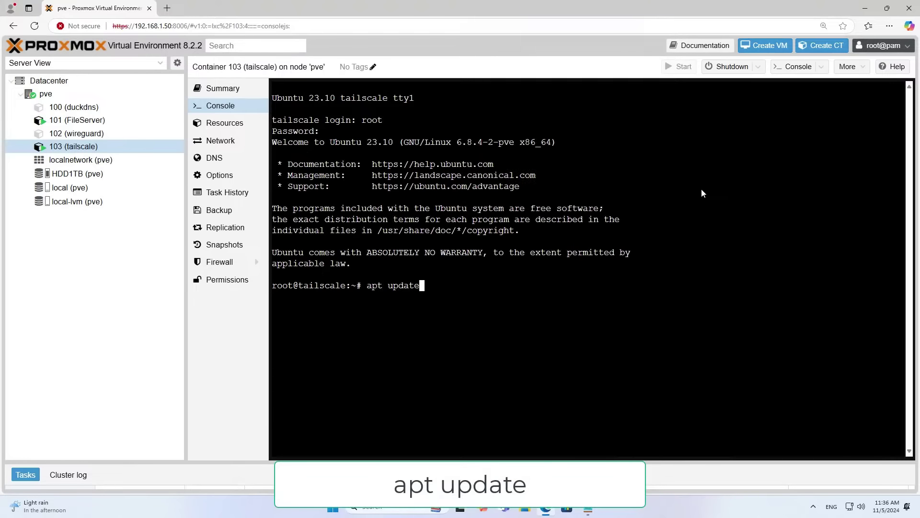
key(Return)
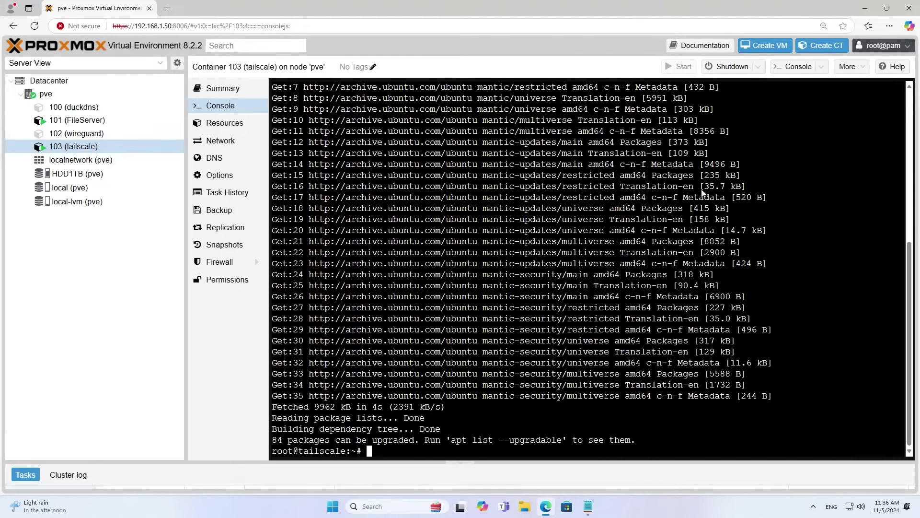
text(clear)
key(Return)
key(Return)
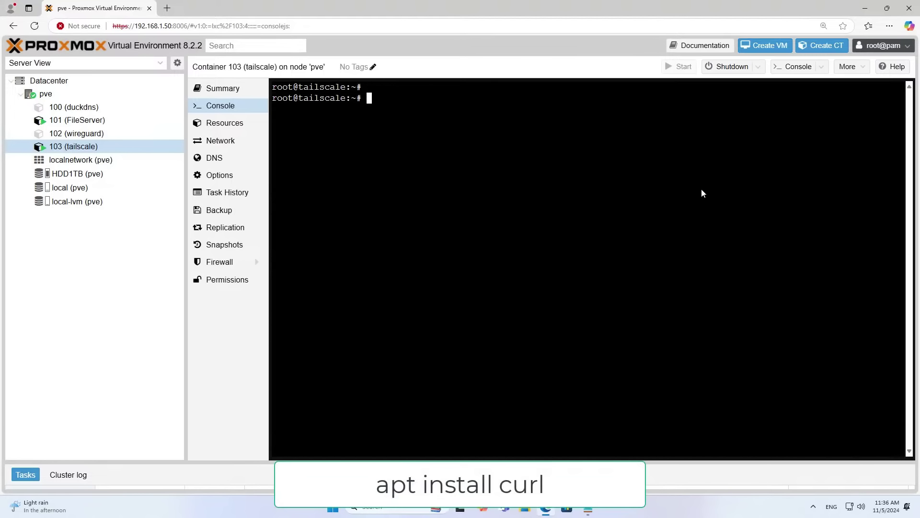
Install curl with apt install curl, confirming with y, then clear the screen.
text(apt in)
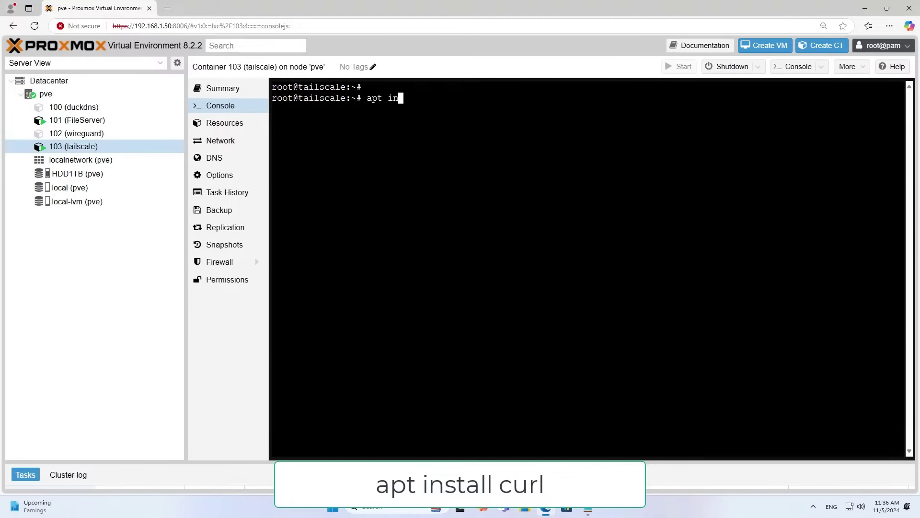
text(stall curl)
key(Return)
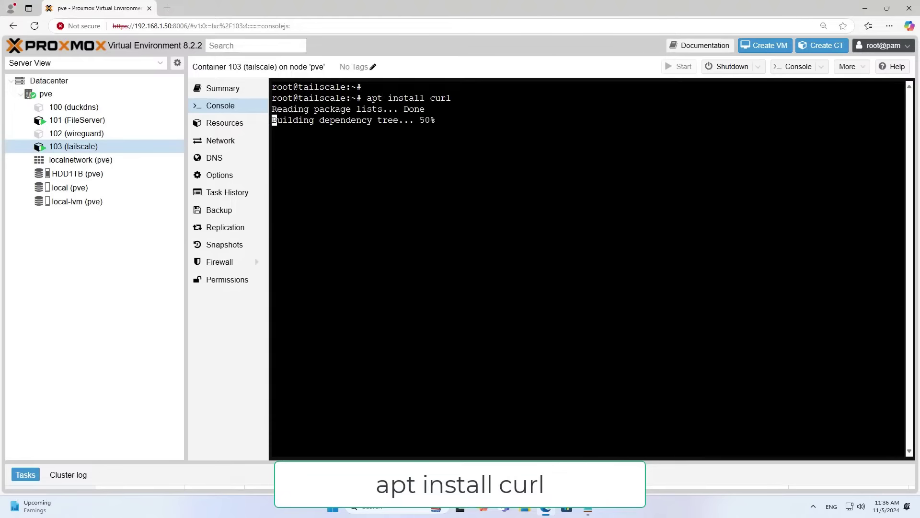
text(y)
key(Return)
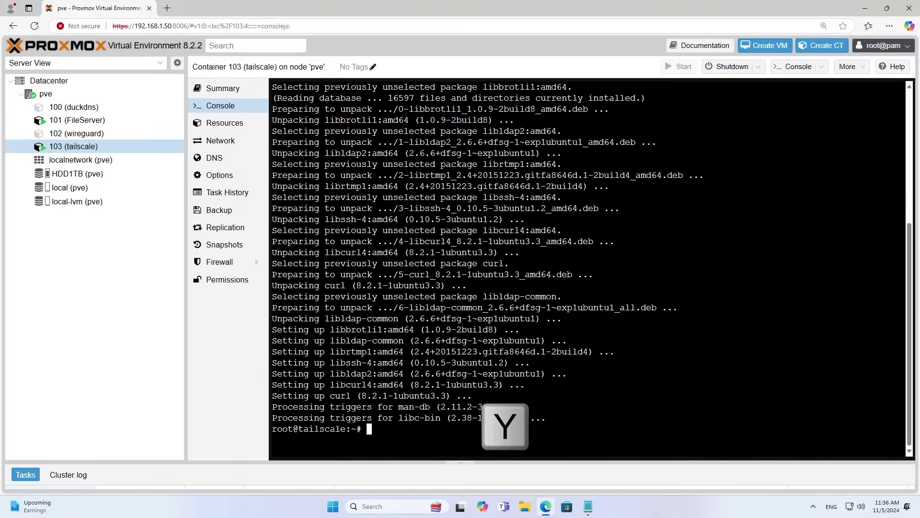
text(clear)
key(Return)
key(Return)
key(Return)
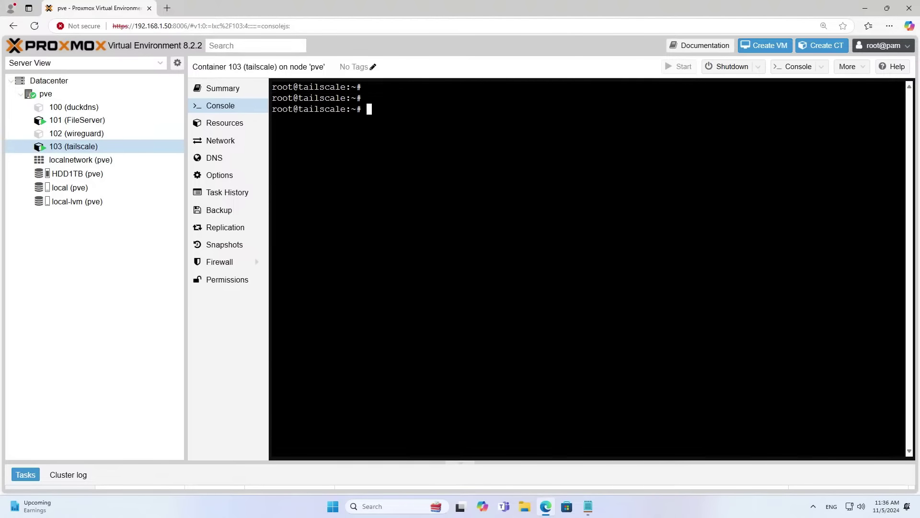
Copy the Tailscale curl install command from the notes and run it in the container console.
click(588, 507)
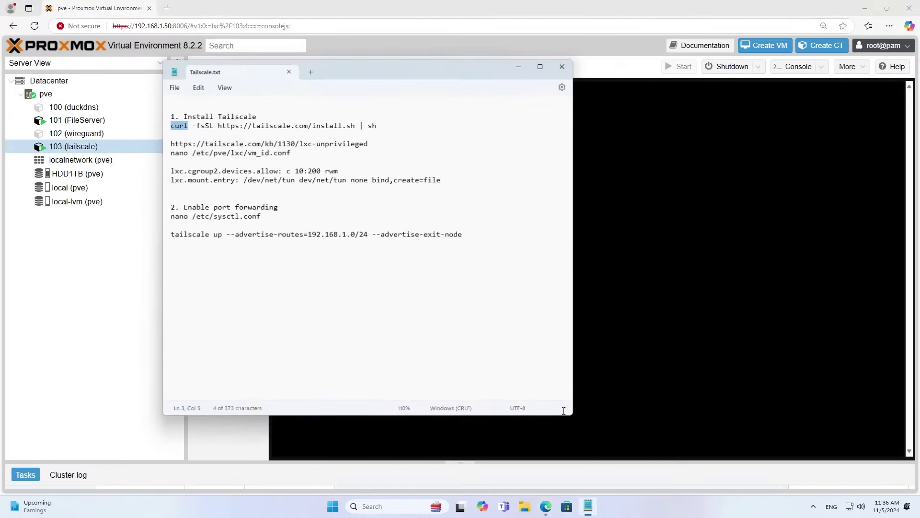
click(376, 124)
drag(377, 123, 169, 124)
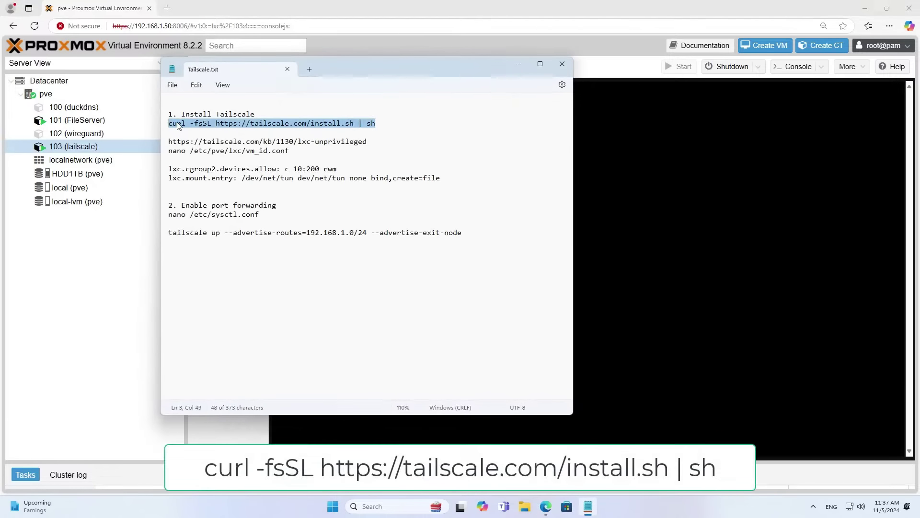
right_click(181, 125)
click(205, 170)
click(346, 7)
right_click(409, 150)
click(440, 243)
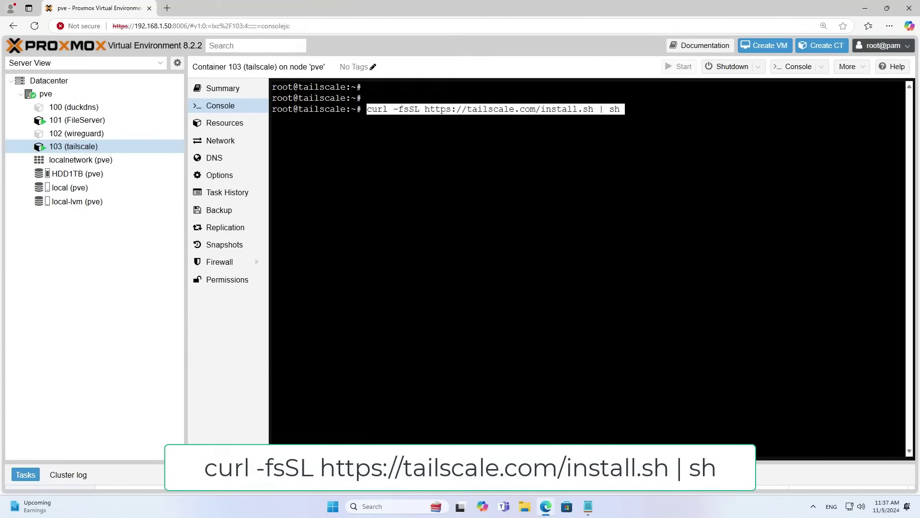
key(Right)
key(Return)
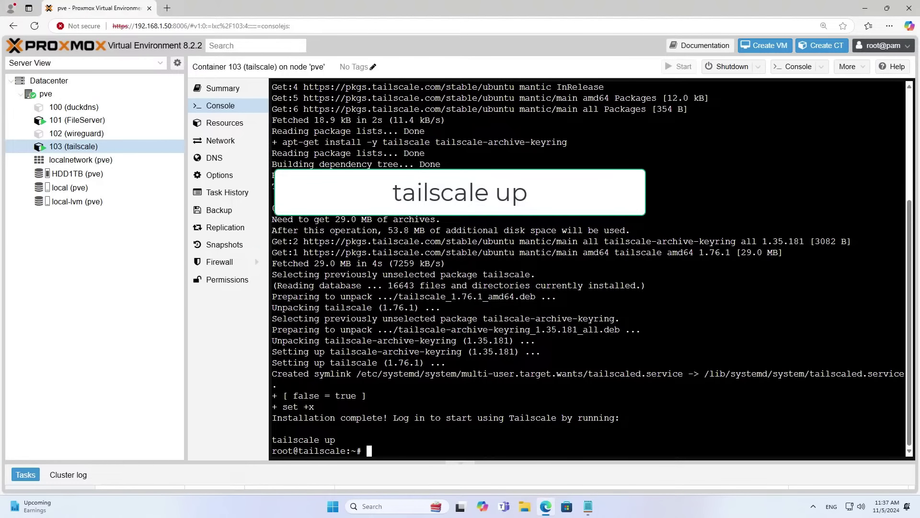
Run the suggested tailscale up command, which fails because tailscaled isn't running.
drag(336, 439, 271, 445)
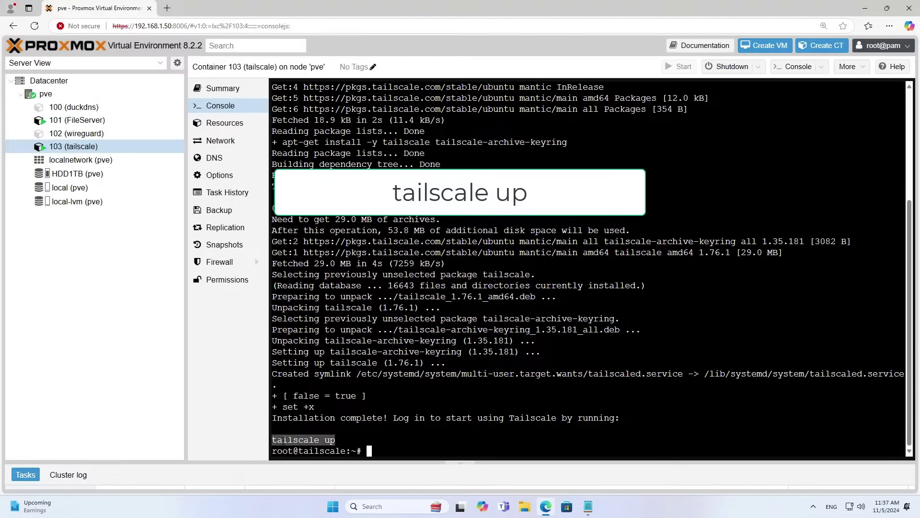
right_click(283, 441)
click(332, 317)
right_click(477, 249)
click(520, 320)
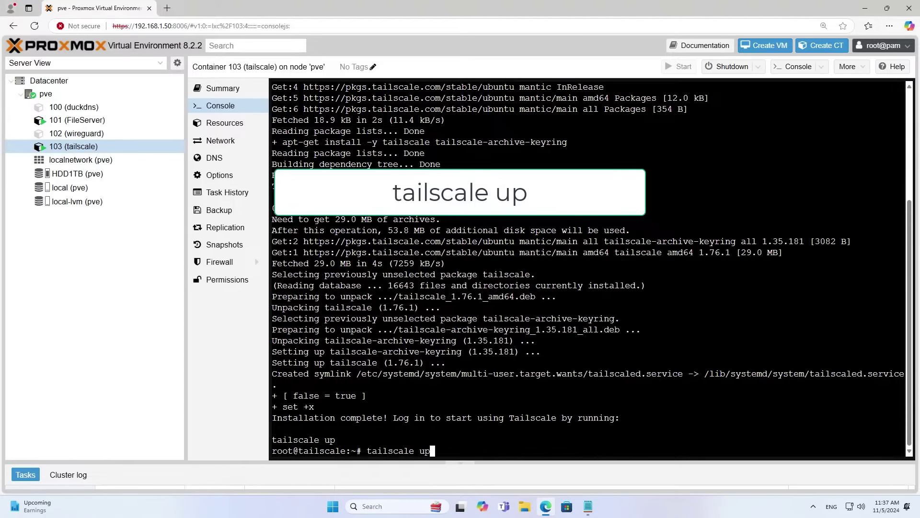
key(Return)
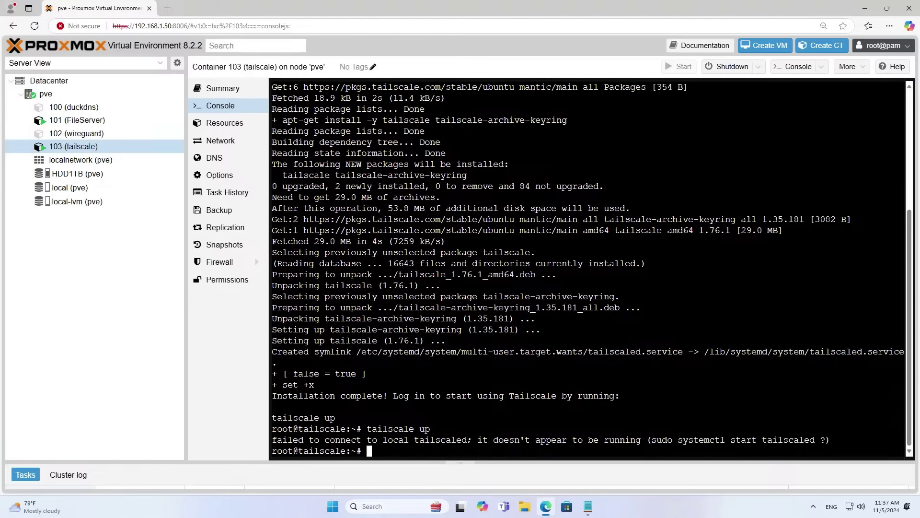
drag(830, 440, 271, 440)
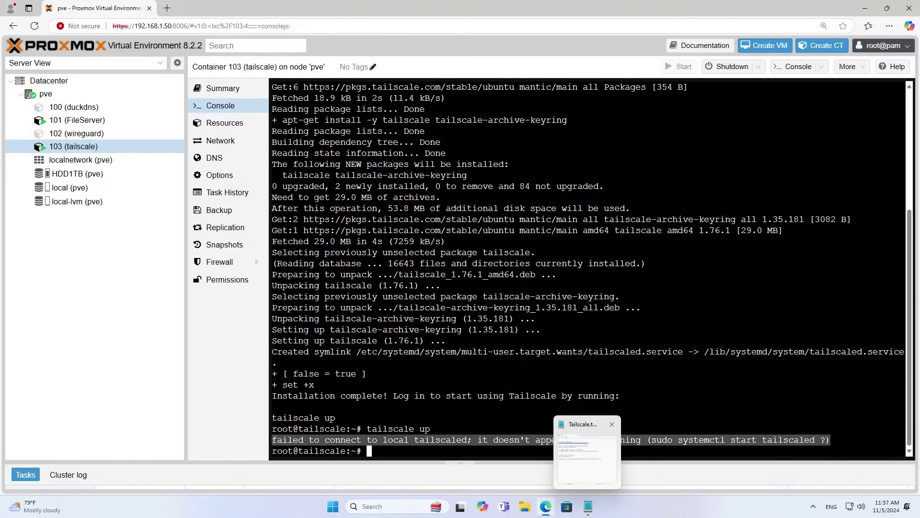
click(571, 384)
Clear the container console screen.
text(clear)
key(Return)
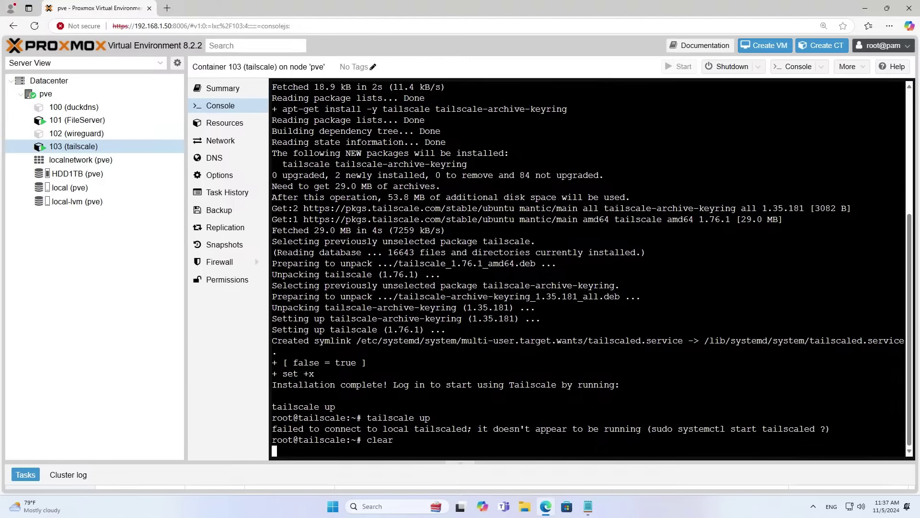
key(Return)
key(Return)
key(Return)
Open the Tailscale LXC unprivileged guide from the notes URL and review its /dev/tun config lines.
click(599, 505)
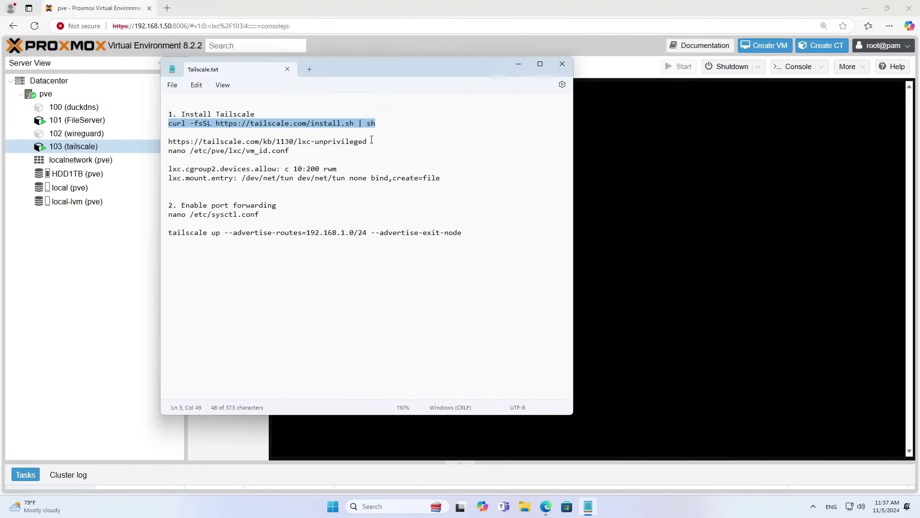
drag(371, 140, 163, 143)
key(ctrl+c)
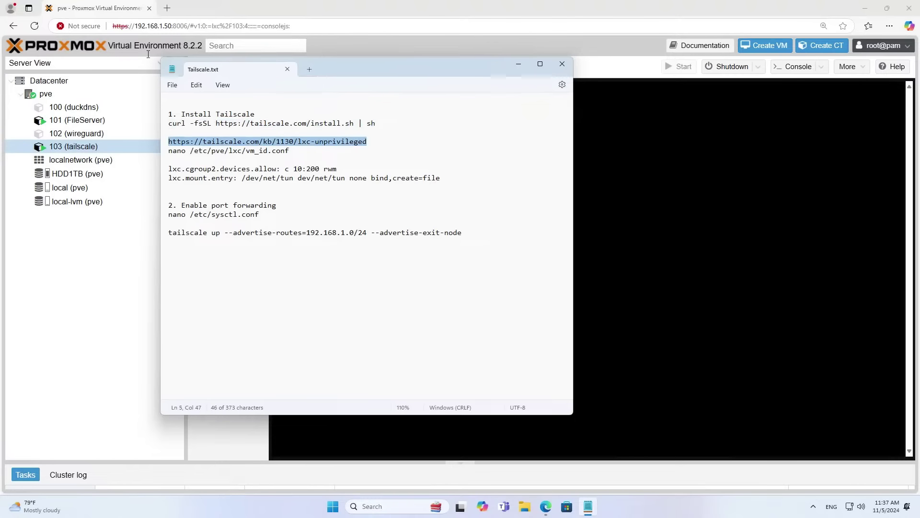
click(167, 9)
key(ctrl+v)
key(Return)
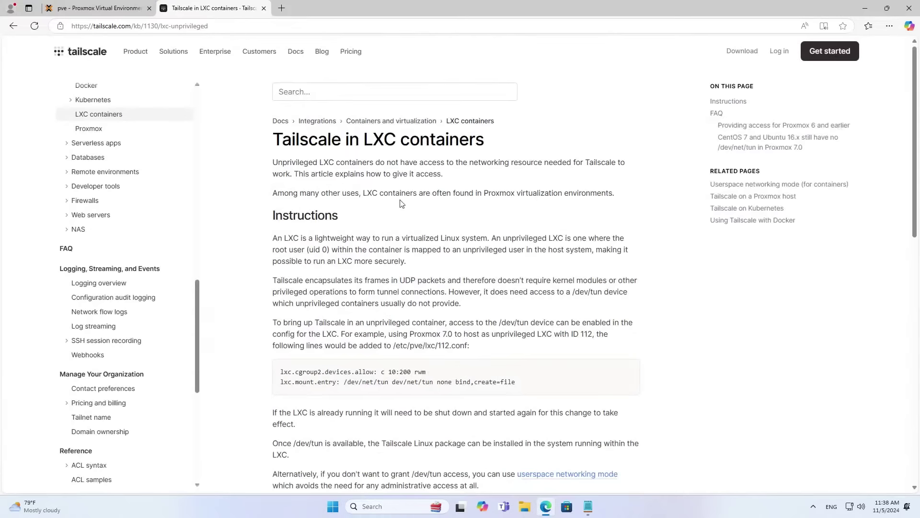
scroll(455, 267, down, 2)
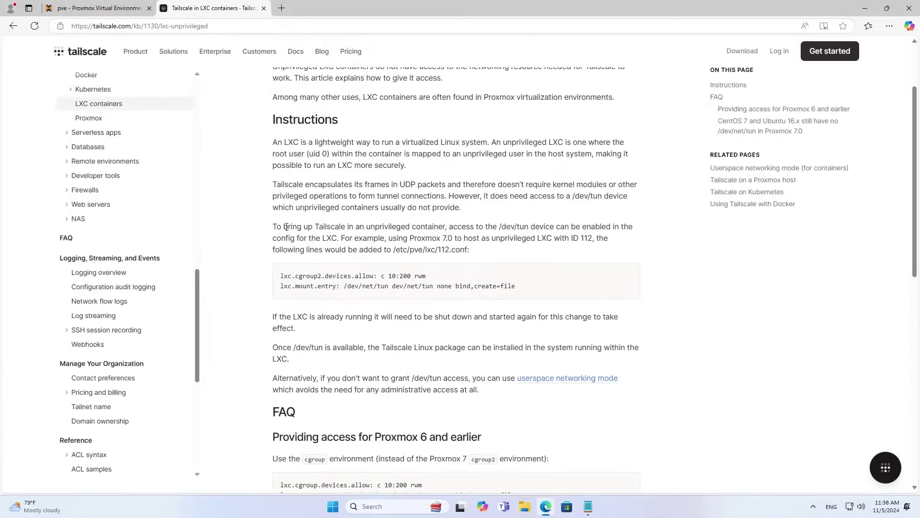
drag(272, 227, 582, 254)
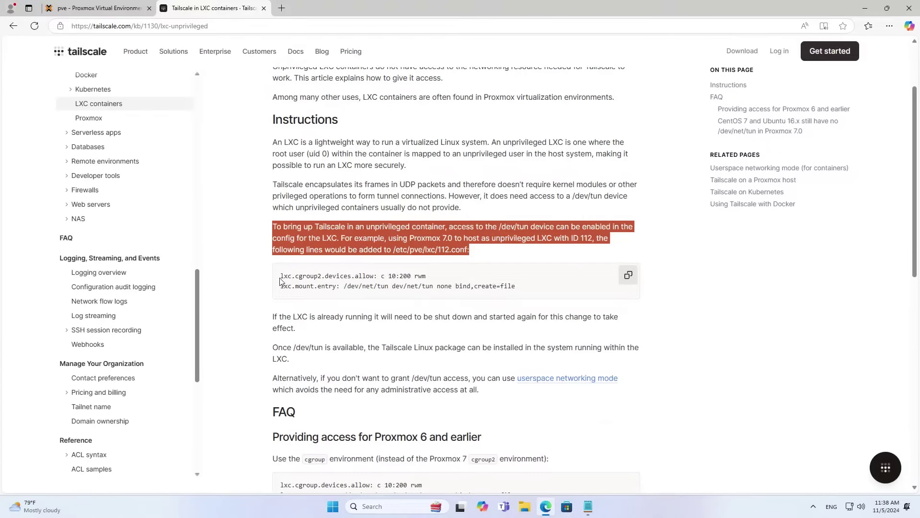
drag(281, 277, 523, 291)
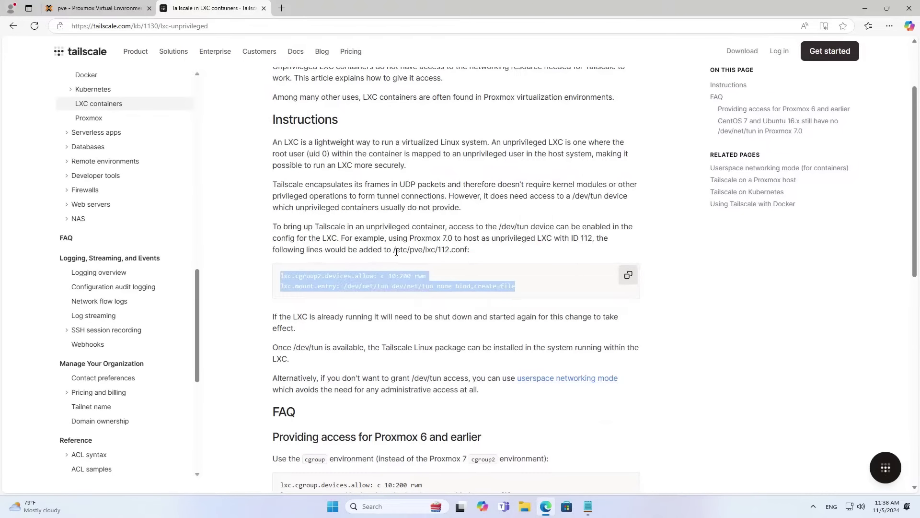
drag(394, 249, 472, 249)
click(117, 8)
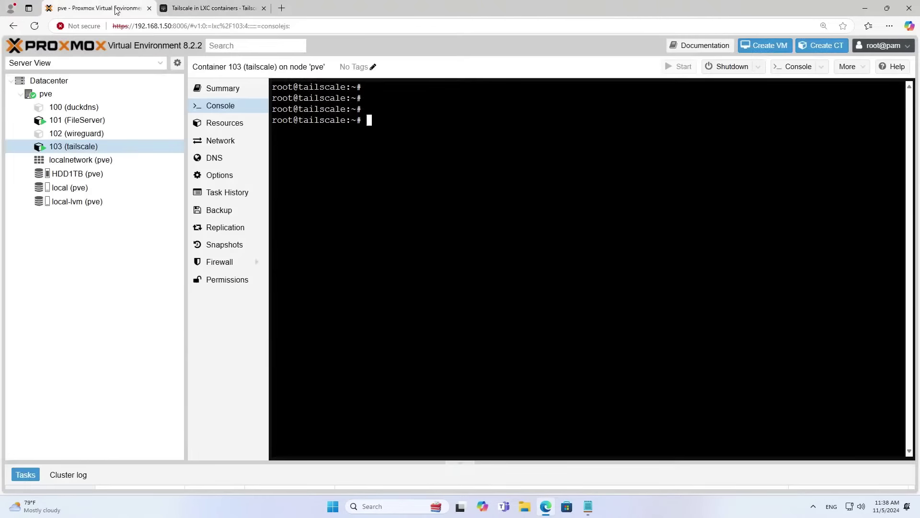
Open /etc/pve/lxc/103.conf in nano from the pve host shell.
click(61, 94)
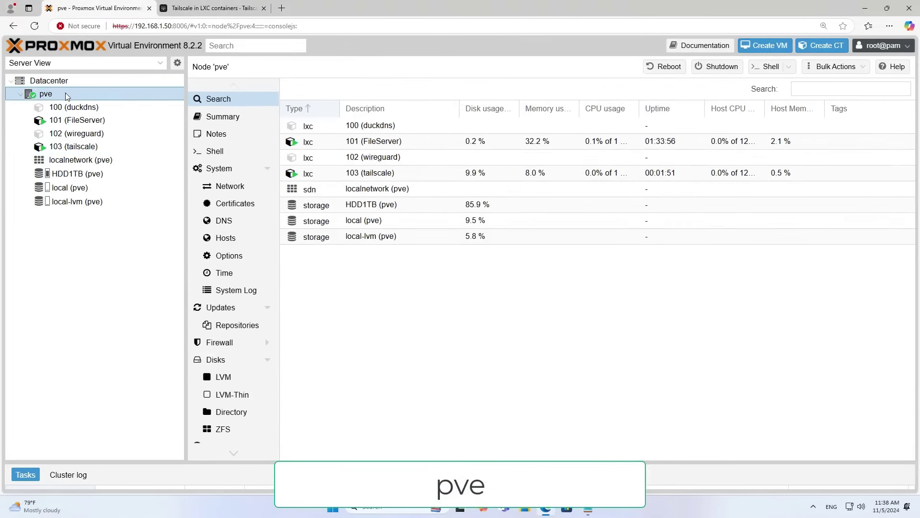
click(213, 153)
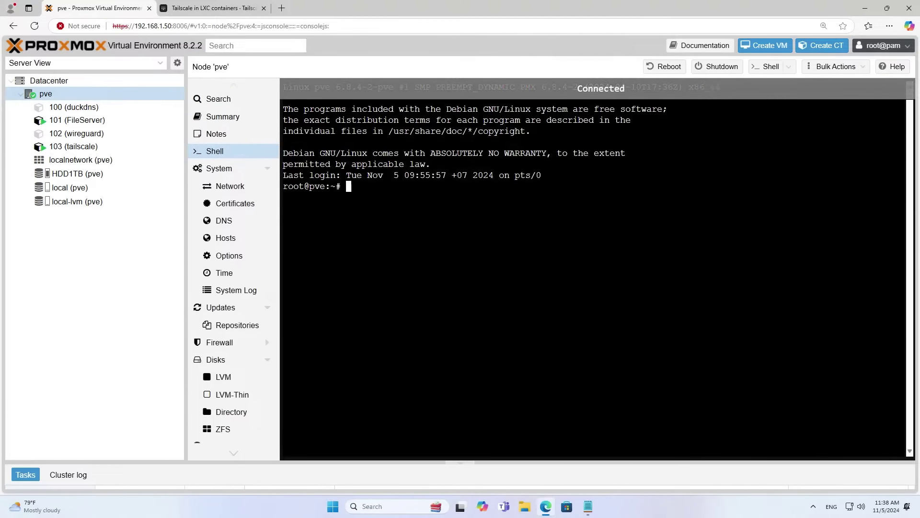
text(nano /e)
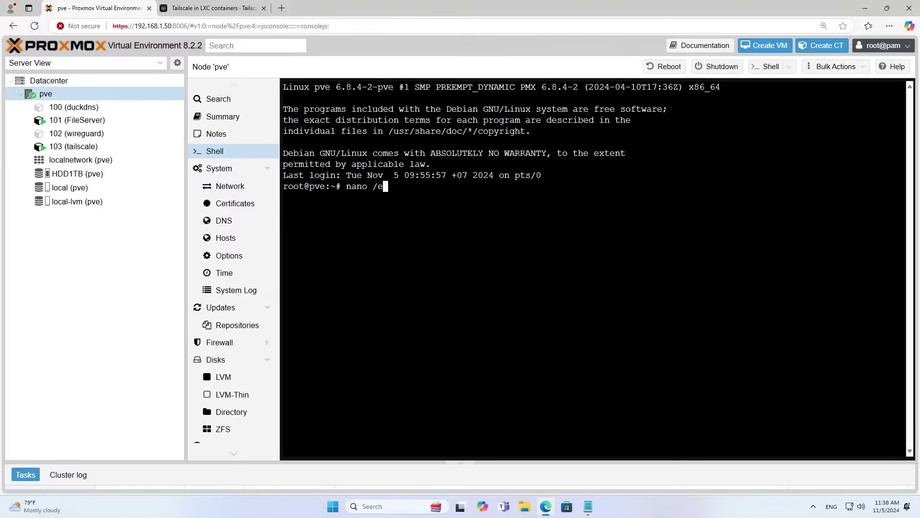
text(tc/pve/lxc/10)
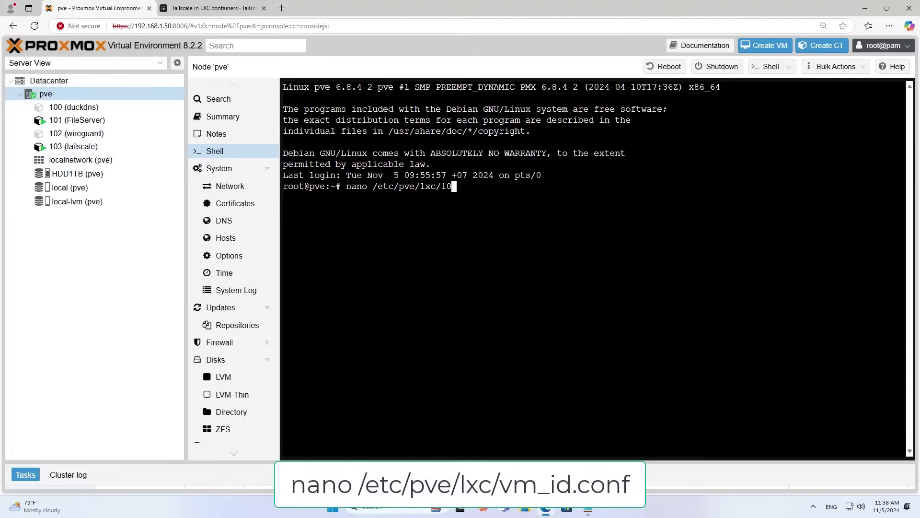
text(3)
key(Tab)
key(Return)
key(Down)
key(Down)
key(Down)
key(Down)
key(Down)
key(Down)
key(Down)
key(Down)
key(Down)
key(Down)
key(Down)
key(Down)
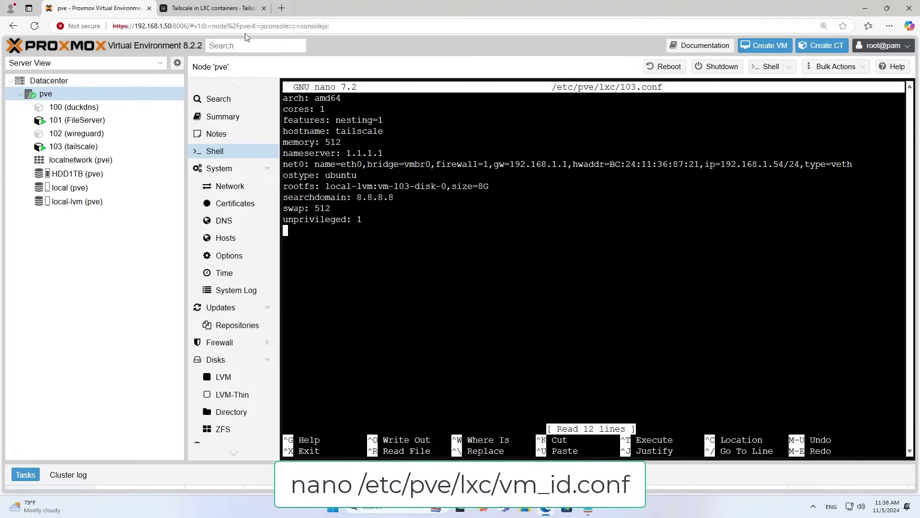
Paste the lxc.cgroup2.devices.allow and lxc.mount.entry /dev/net/tun lines from the guide and save 103.conf.
click(226, 8)
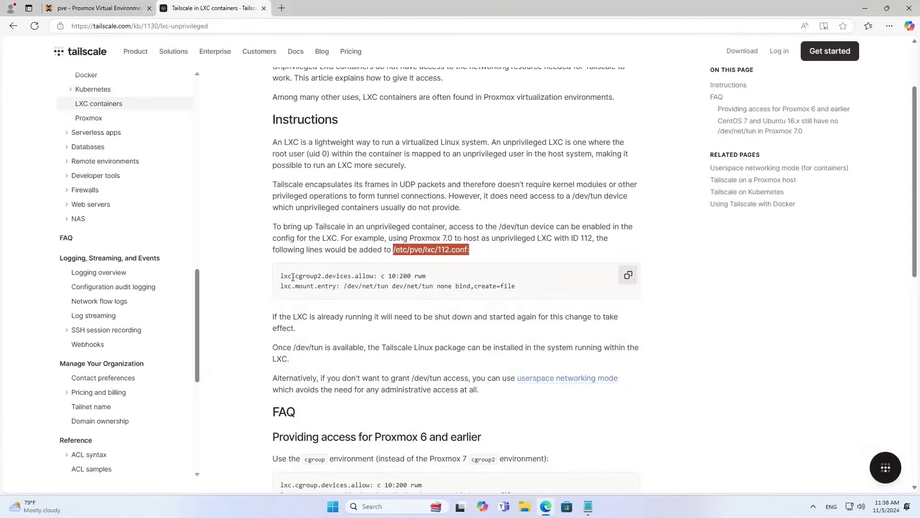
click(629, 276)
click(106, 11)
right_click(460, 288)
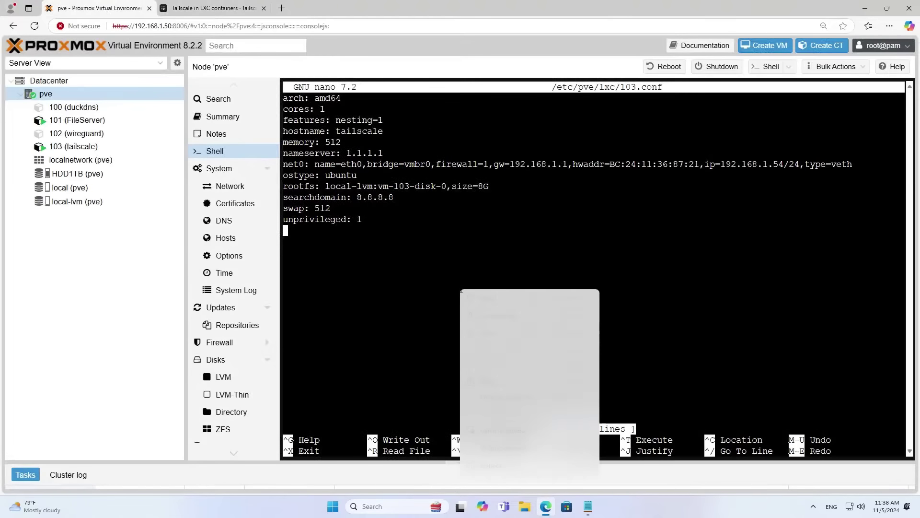
click(503, 379)
key(ctrl+x)
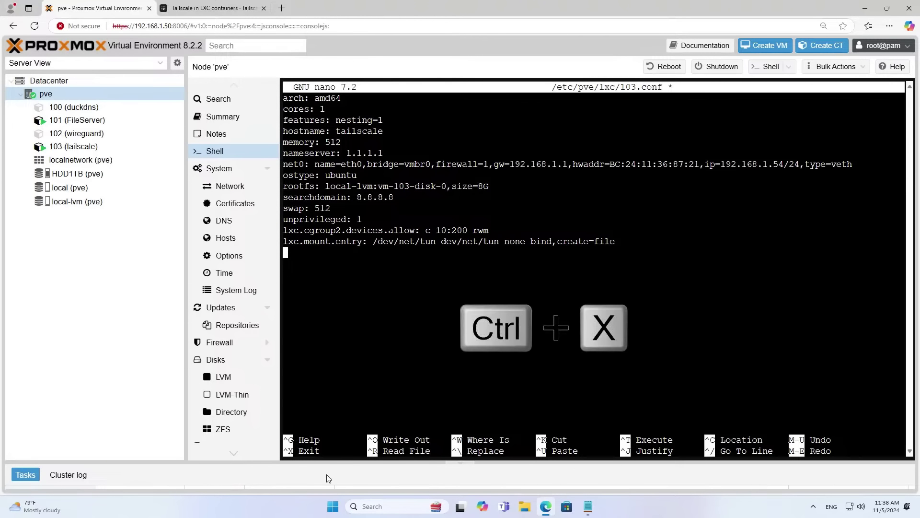
key(y)
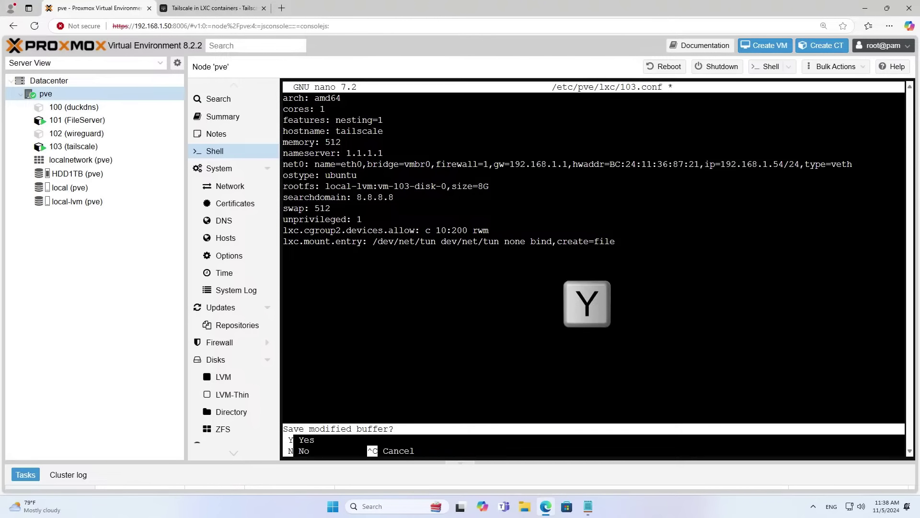
key(Return)
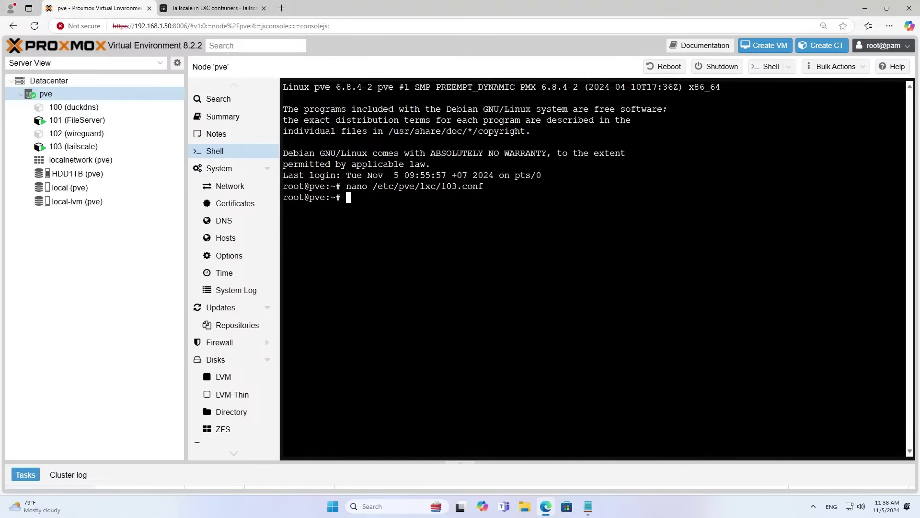
Open /etc/sysctl.conf in nano in container 103's console using the command copied from the notes.
click(79, 146)
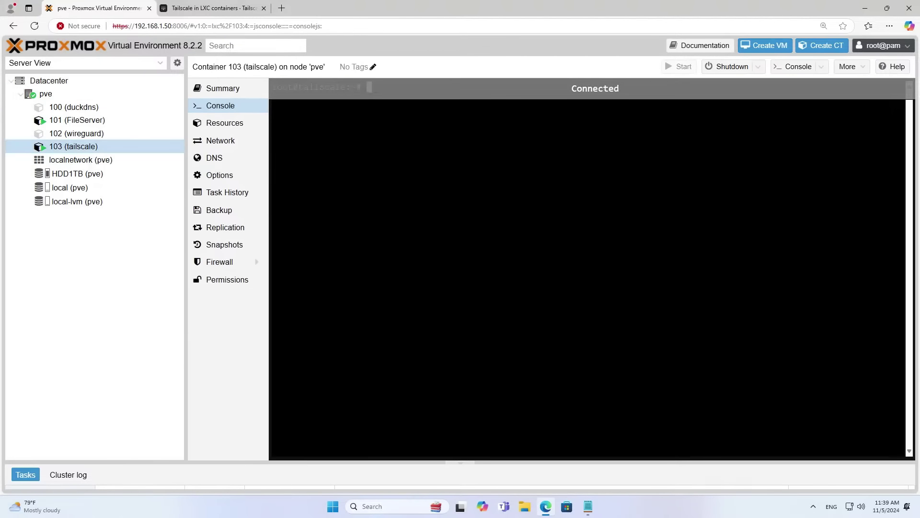
key(Return)
key(Return)
key(Return)
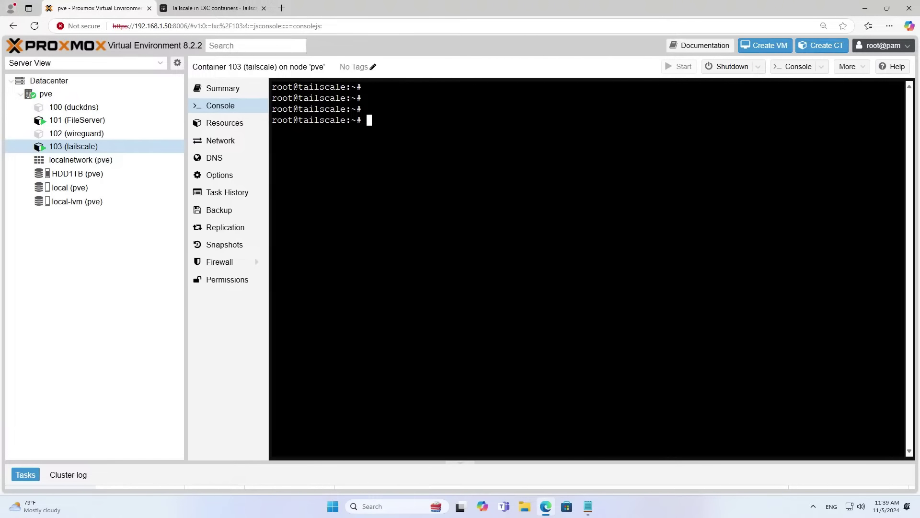
click(589, 506)
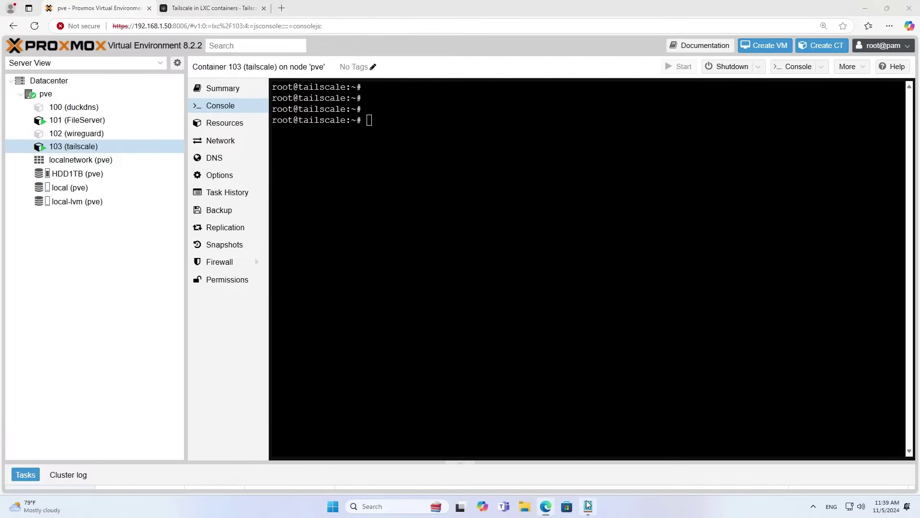
drag(219, 206, 170, 205)
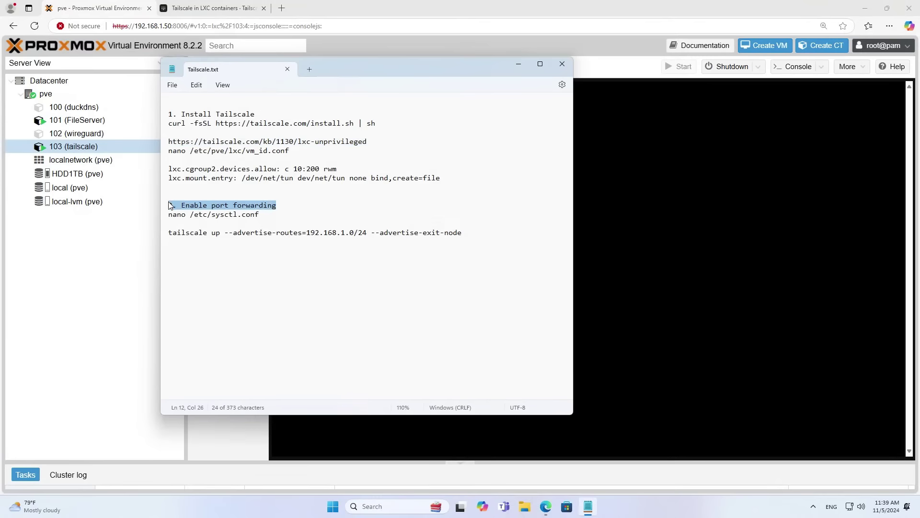
drag(259, 215, 170, 215)
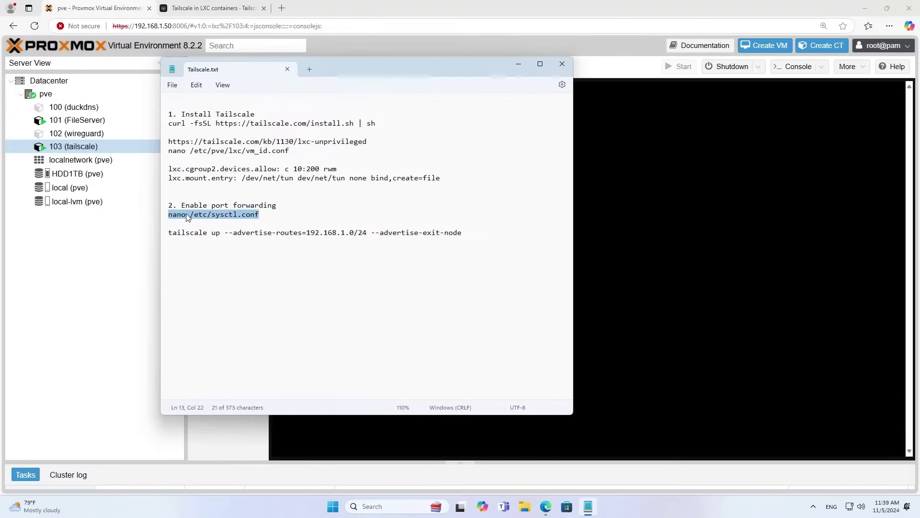
right_click(196, 220)
click(218, 263)
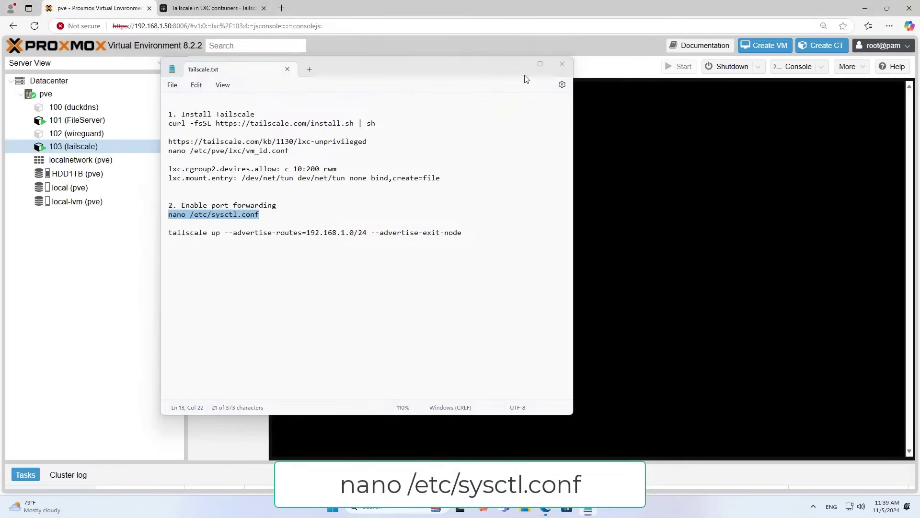
click(522, 67)
right_click(552, 169)
click(599, 259)
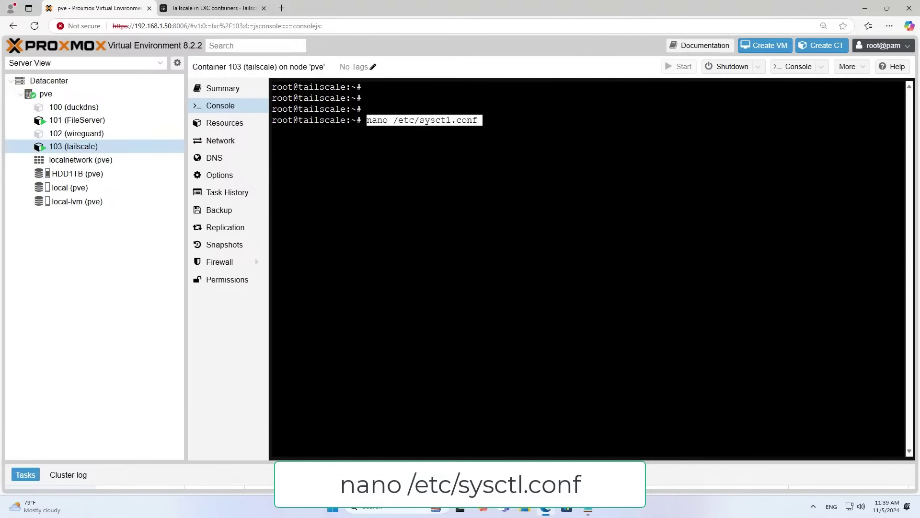
key(Return)
Uncomment net.ipv4.ip_forward=1 and net.ipv6.conf.all.forwarding=1, save the file, and reboot the container.
key(Down)
key(Down)
key(Down)
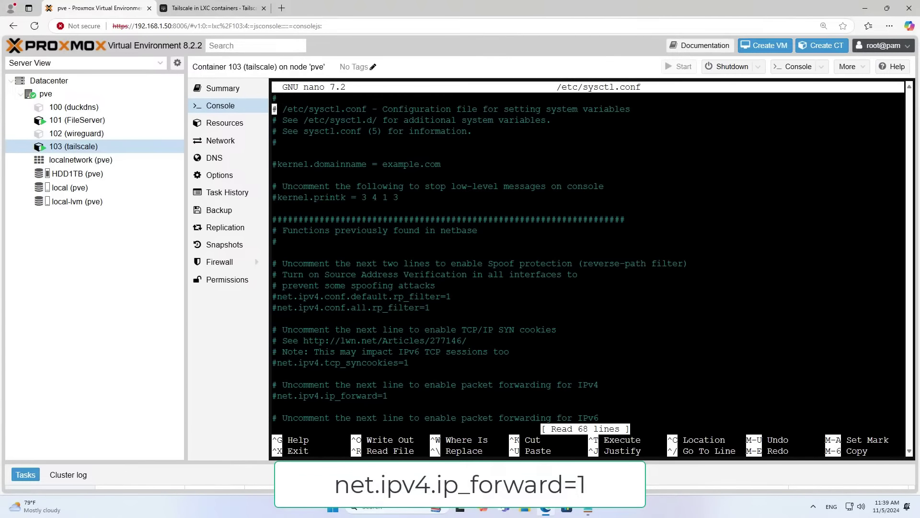
key(Down)
key(Down)
key(Down)
key(Down)
key(Down)
key(Down)
key(Down)
key(Down)
key(Down)
key(Down)
key(Down)
key(Down)
key(Down)
key(Down)
key(Down)
key(Down)
key(Down)
key(Down)
key(Down)
key(Down)
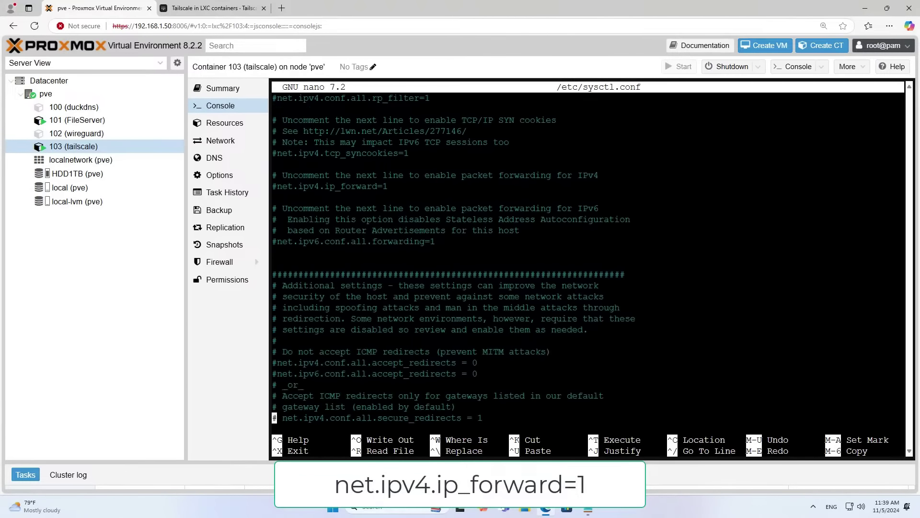
key(Up)
key(Up)
key(Up)
key(Up)
key(Up)
key(Up)
key(Up)
key(Up)
key(Up)
key(Up)
key(Up)
key(Up)
key(Up)
key(Up)
key(Up)
key(Up)
key(Up)
key(Up)
key(Up)
key(Up)
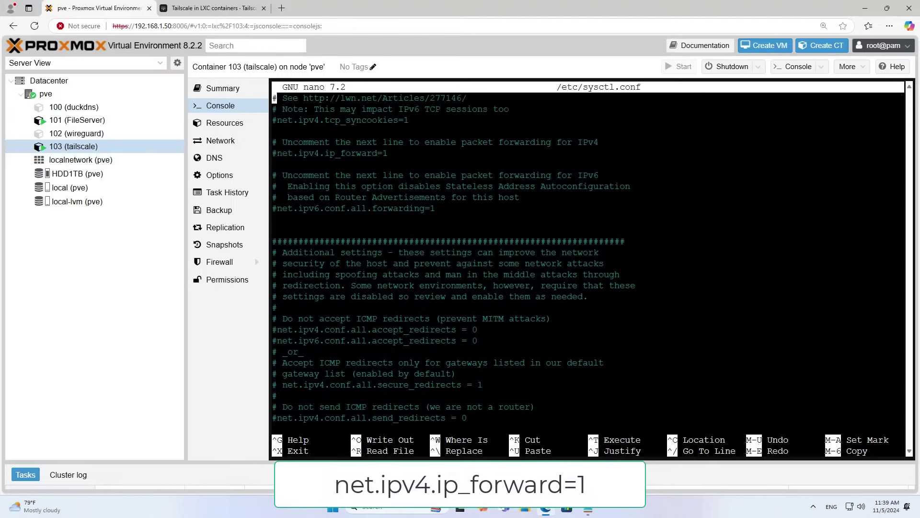
key(Down)
key(Down)
key(Down)
key(Down)
key(Down)
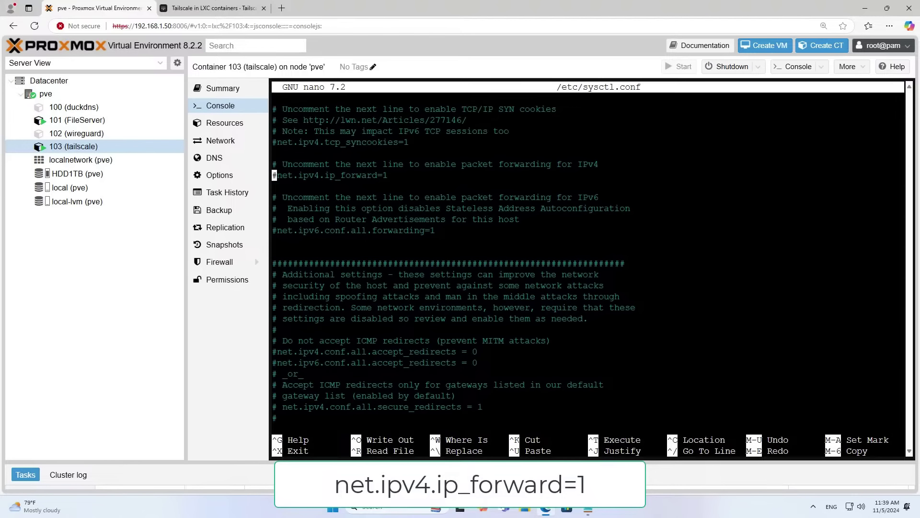
key(Delete)
key(Down)
key(Down)
key(Down)
key(Down)
key(Down)
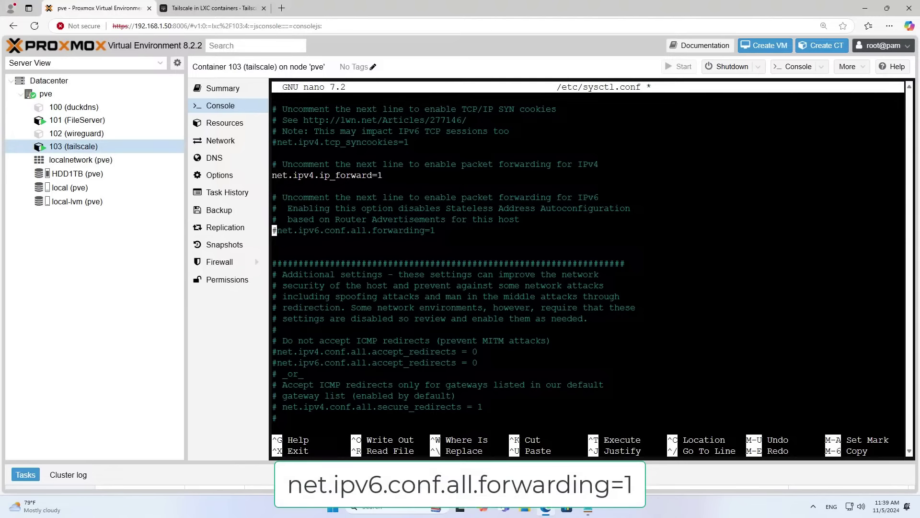
key(Delete)
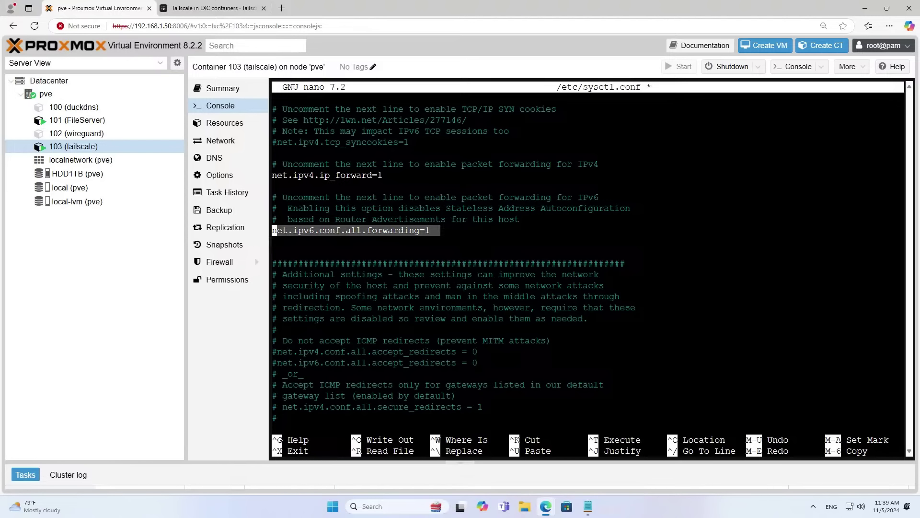
key(ctrl+x)
key(y)
key(Return)
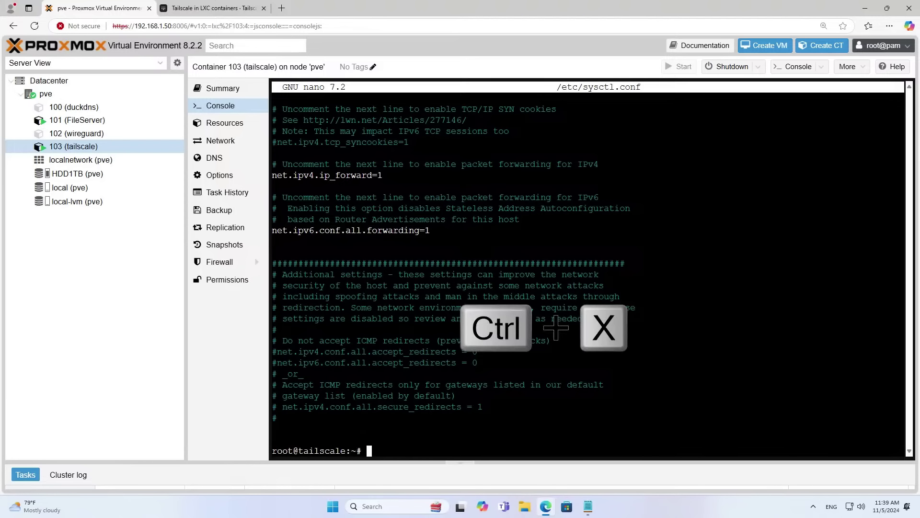
text(reboot)
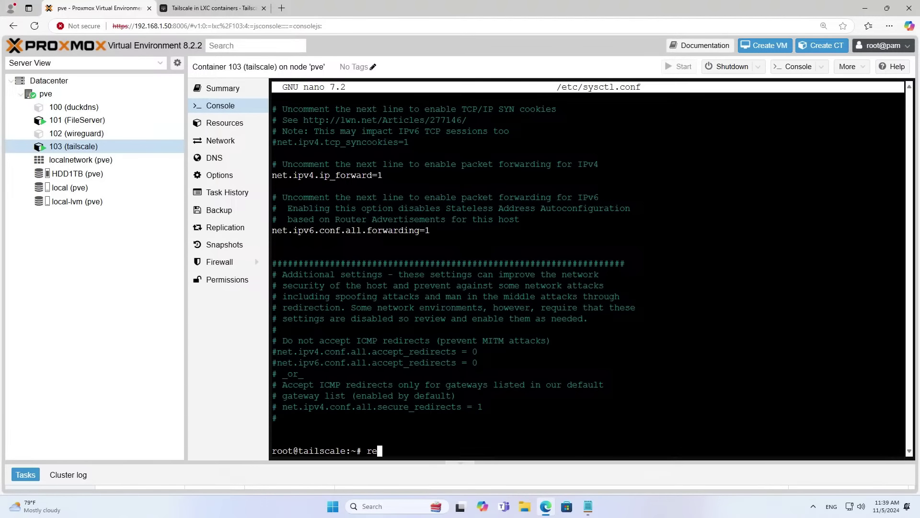
key(Return)
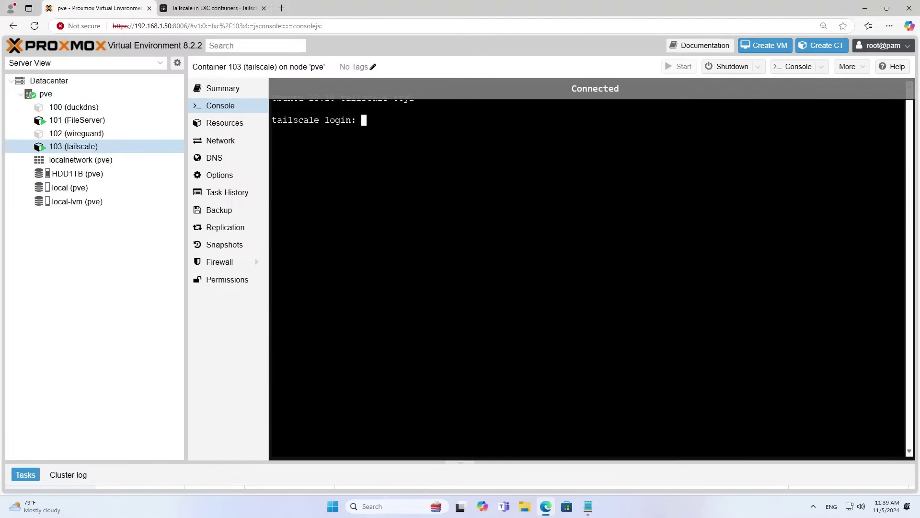
Log in as root, run tailscale up, and copy the printed Tailscale authentication URL.
text(root)
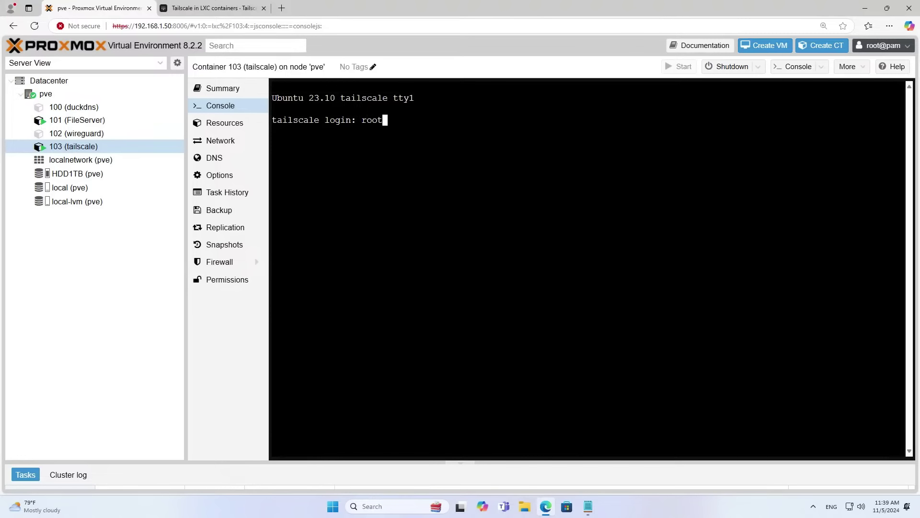
key(Return)
key(Return)
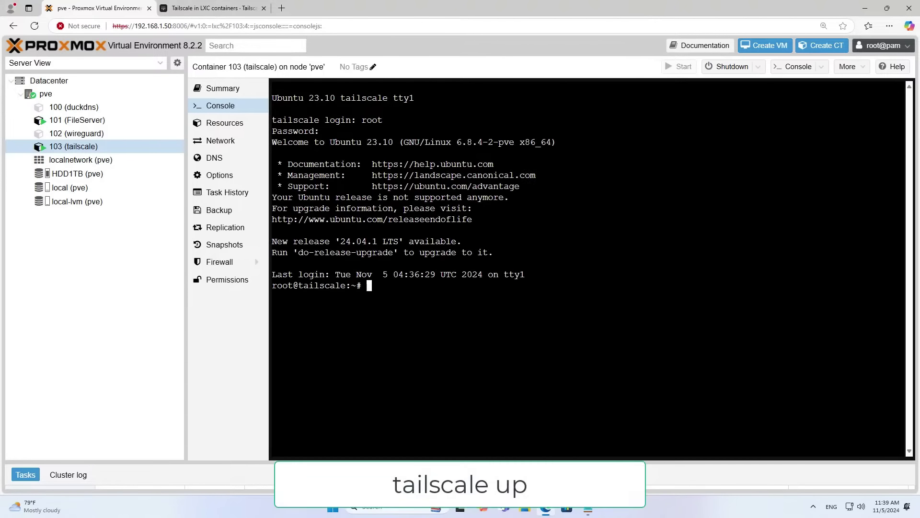
text(tai)
text(lscale)
text( up)
key(Return)
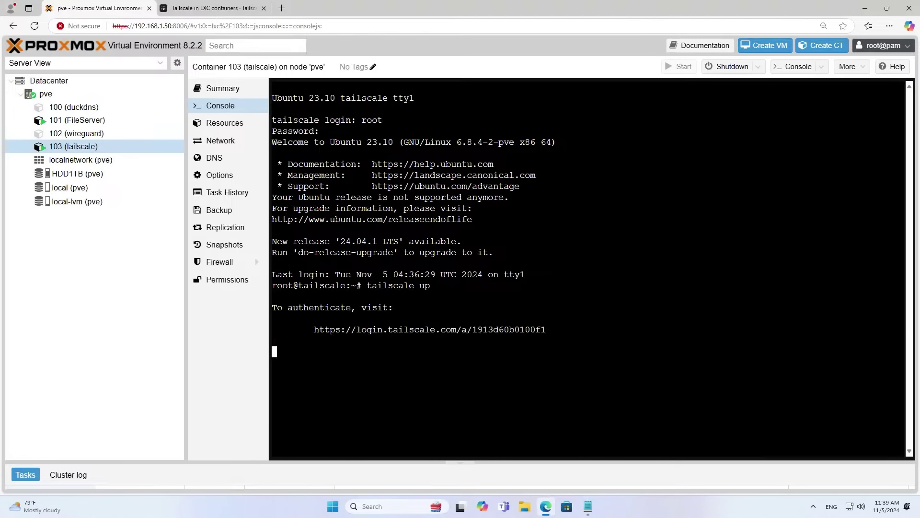
drag(314, 330, 542, 329)
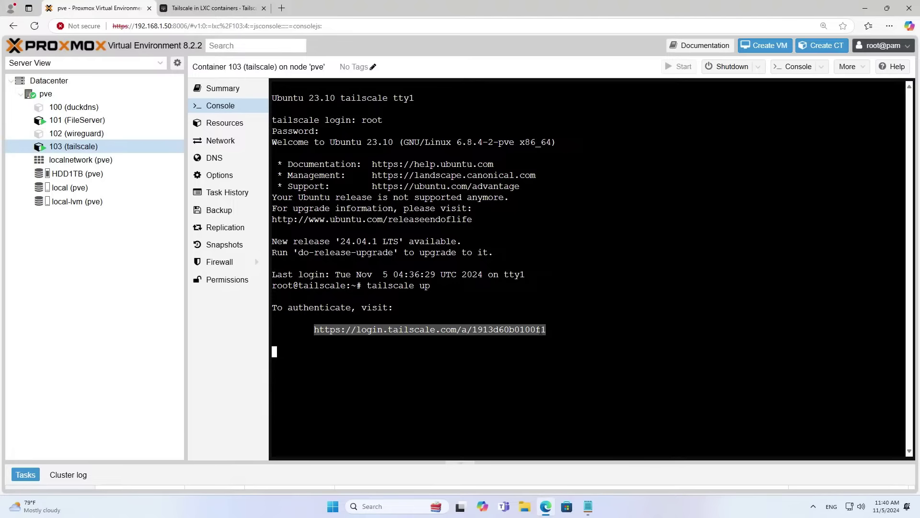
right_click(542, 330)
click(578, 205)
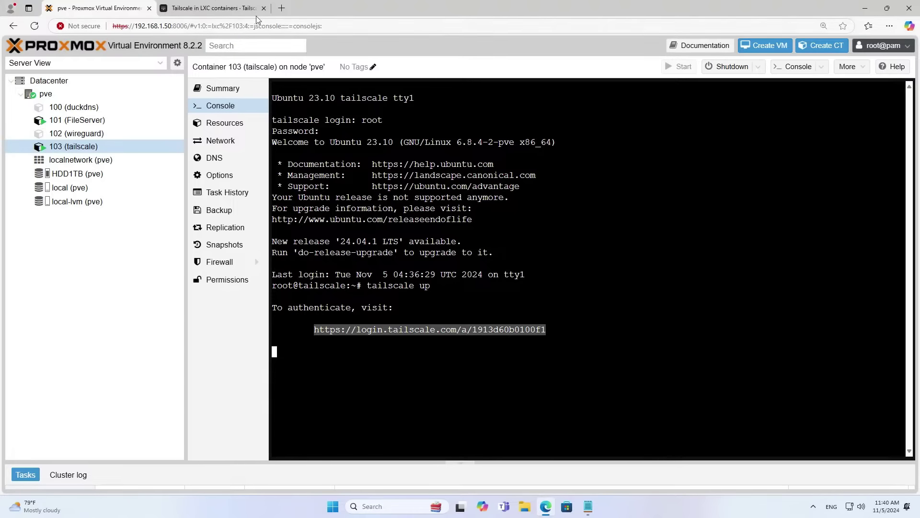
Open the pasted Tailscale login URL in a new tab and sign in with the account e-mail.
click(281, 8)
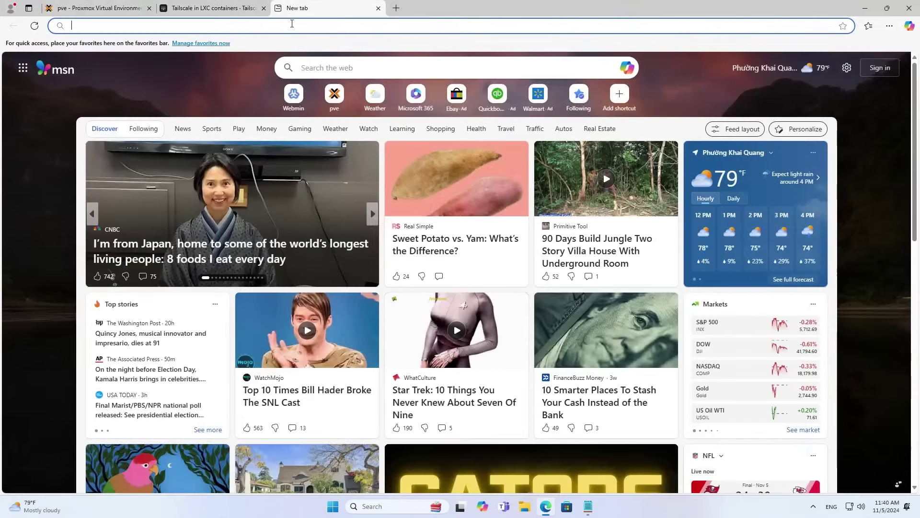
right_click(292, 26)
click(360, 142)
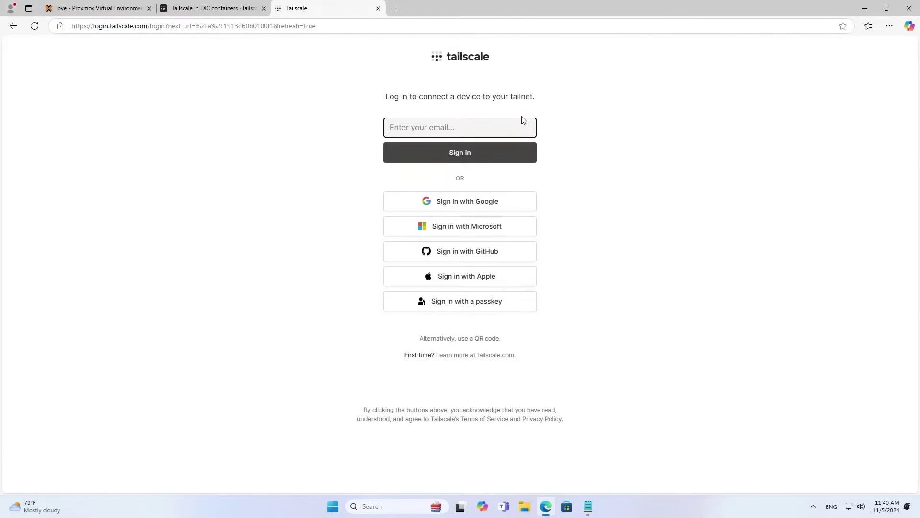
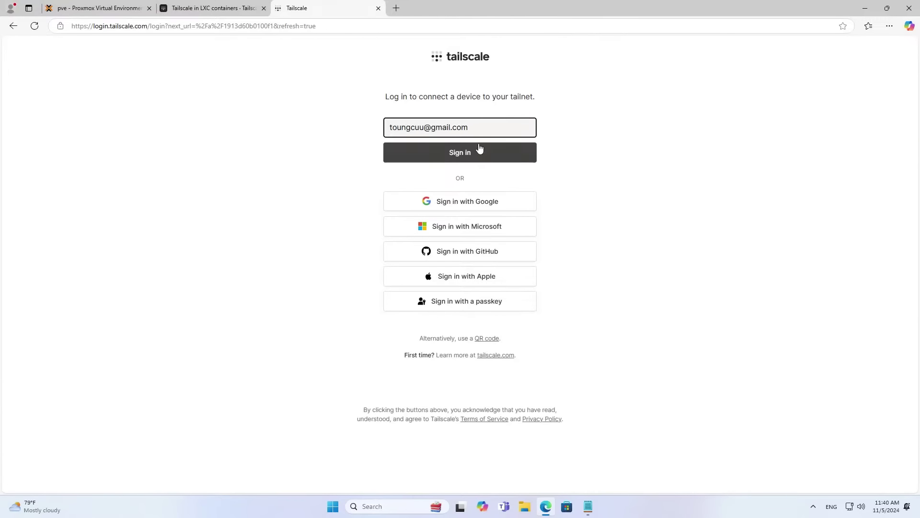
click(475, 152)
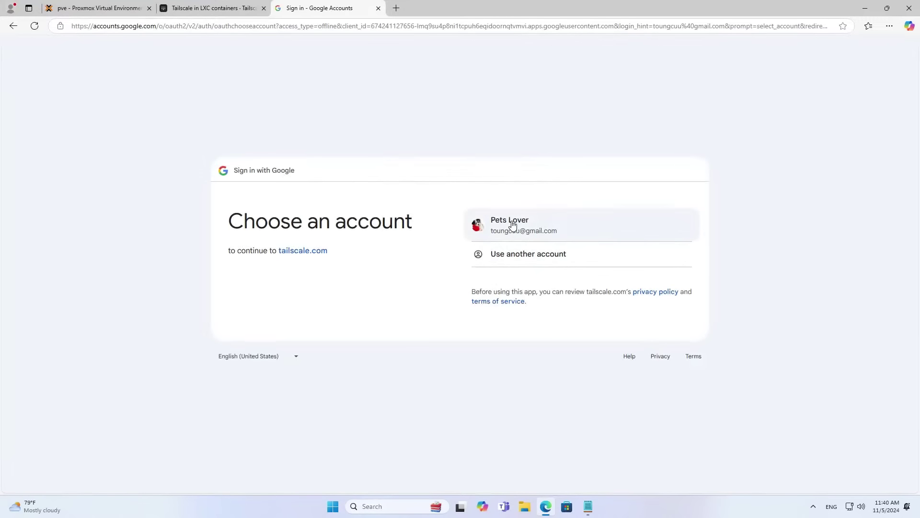
click(510, 224)
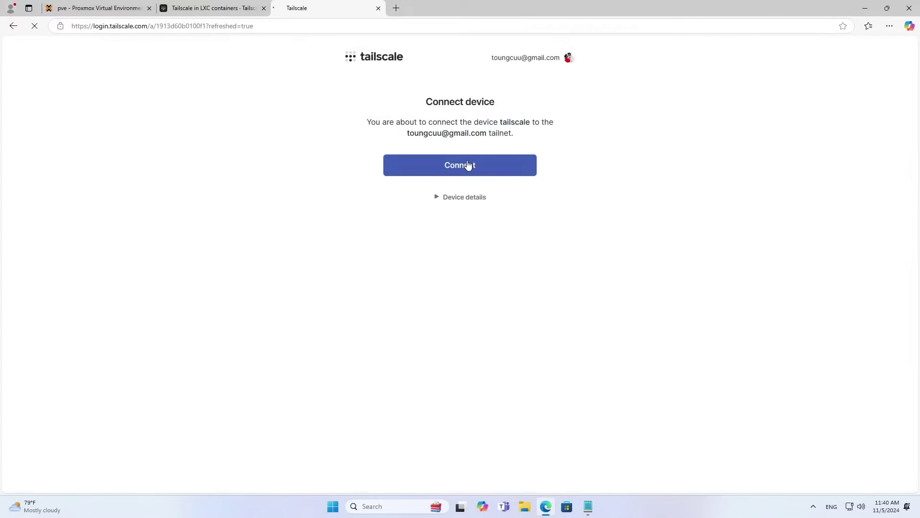
Connect the container device to the tailnet, view the admin console, then return to Proxmox.
click(469, 165)
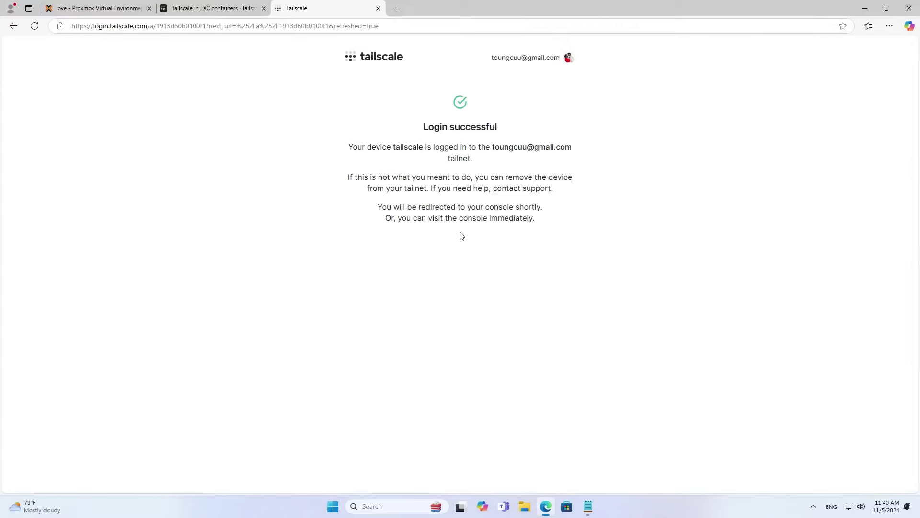
click(458, 219)
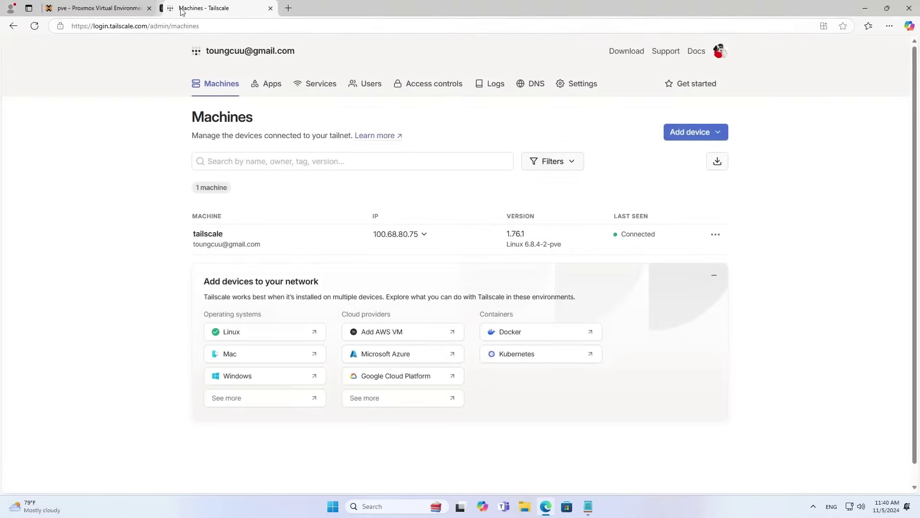
click(263, 8)
click(117, 10)
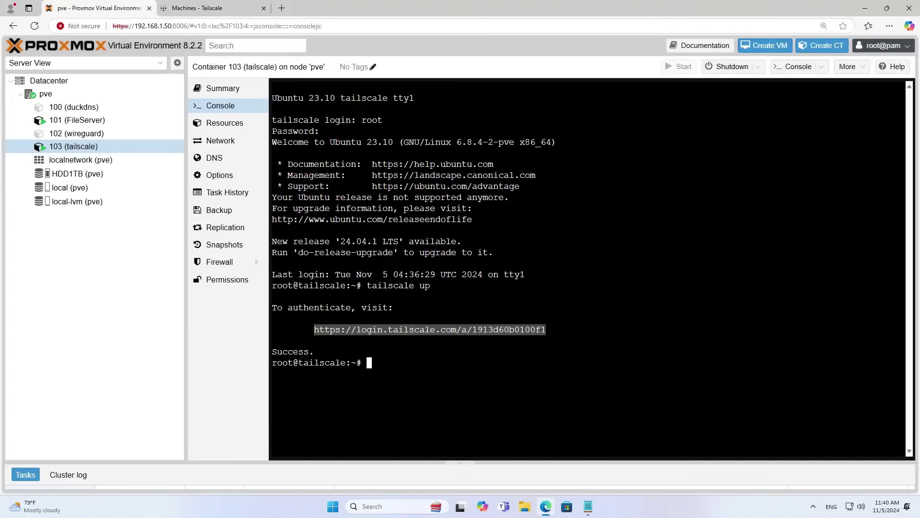
Run 'tailscale down' in the container console to disconnect Tailscale.
drag(319, 351, 272, 351)
click(317, 374)
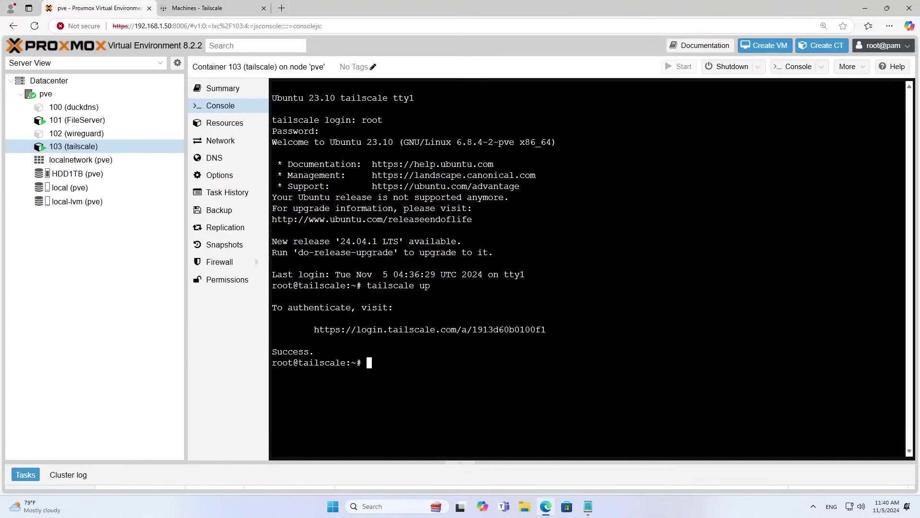
key(Up)
key(BackSpace)
key(BackSpace)
text(down)
key(Return)
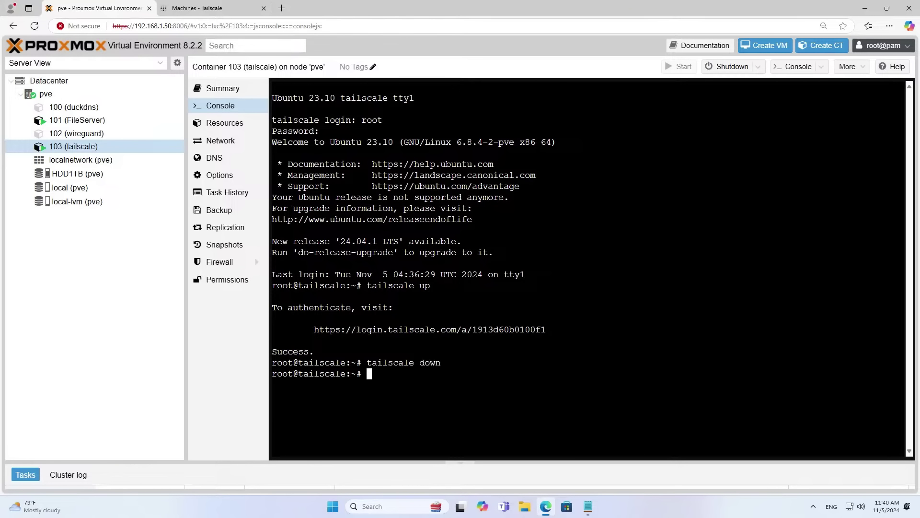
Copy the 'tailscale up --advertise-routes=192.168.1.0/24 --advertise-exit-node' line from Tailscale.txt.
key(alt+Tab)
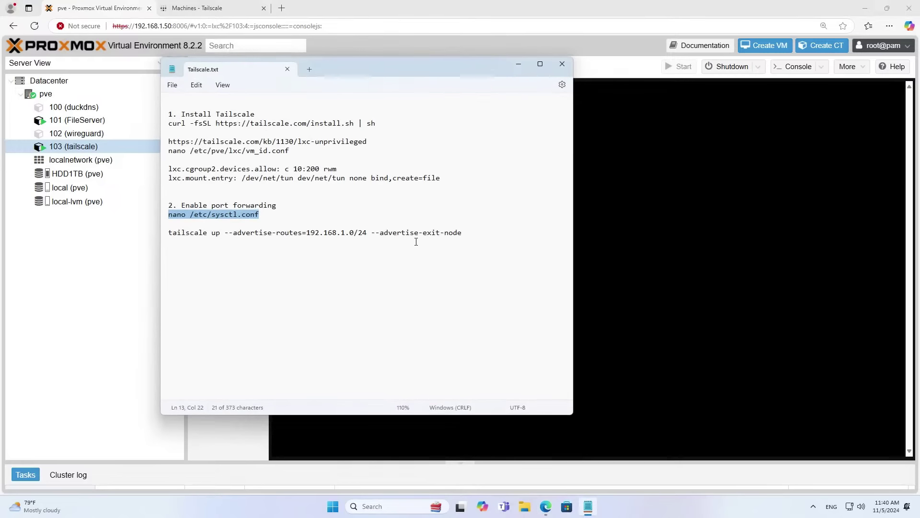
drag(467, 233, 169, 236)
click(328, 234)
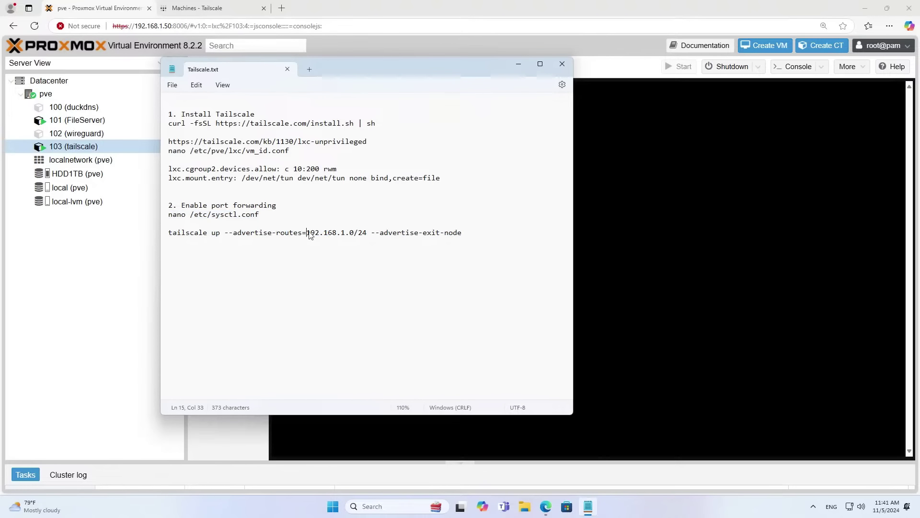
drag(309, 235, 368, 233)
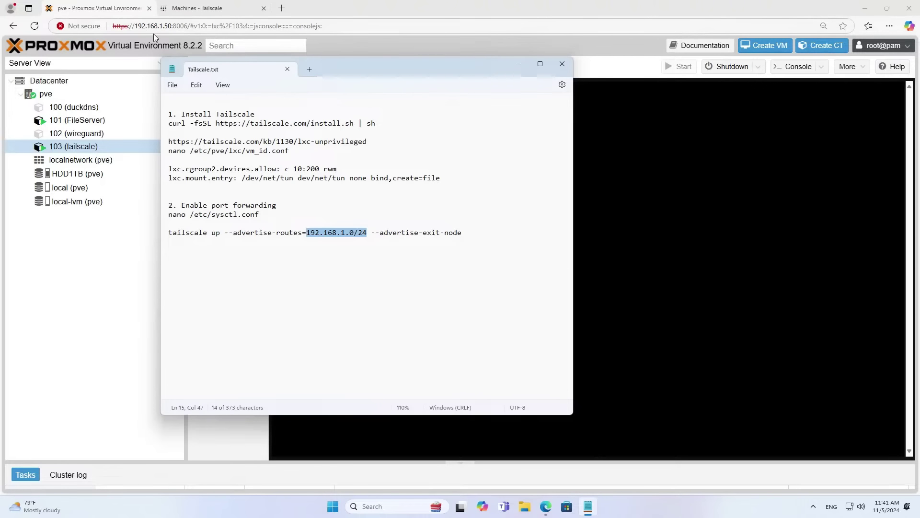
drag(465, 234, 169, 236)
right_click(186, 235)
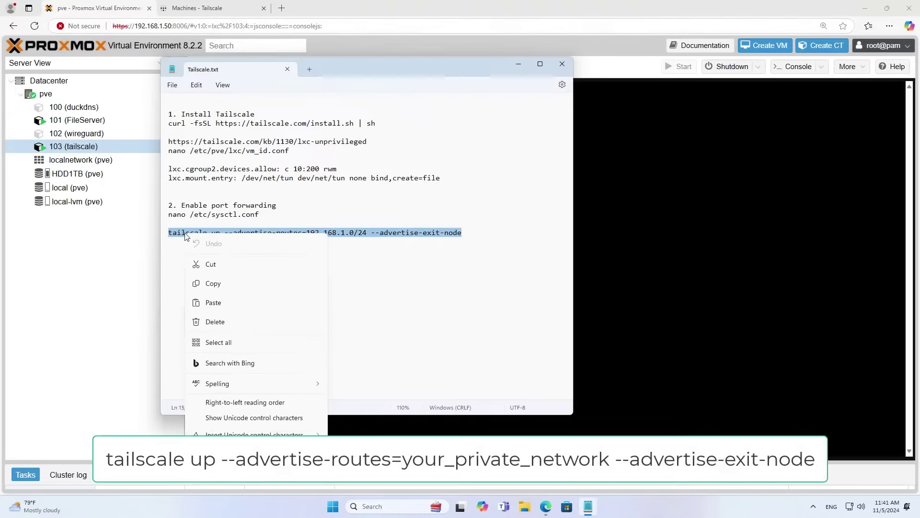
click(214, 283)
Paste and run the tailscale up command at the container's root prompt.
click(129, 10)
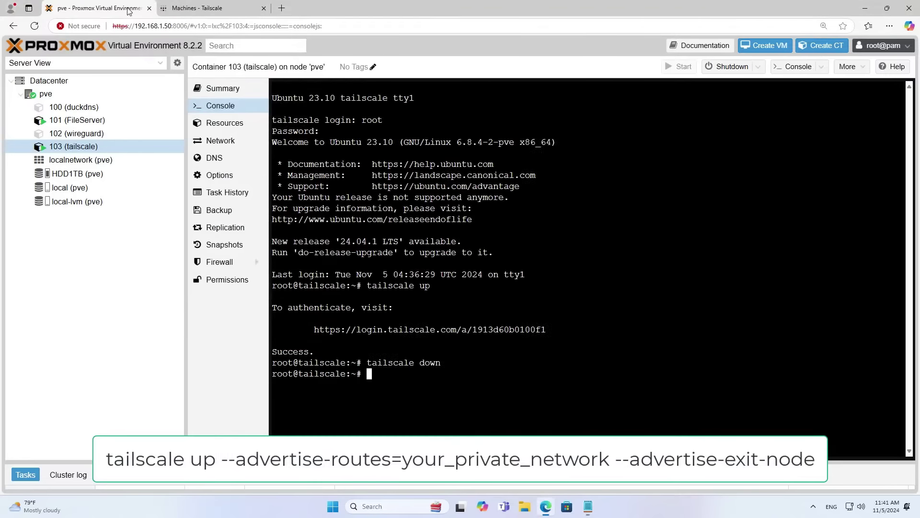
right_click(592, 276)
click(629, 370)
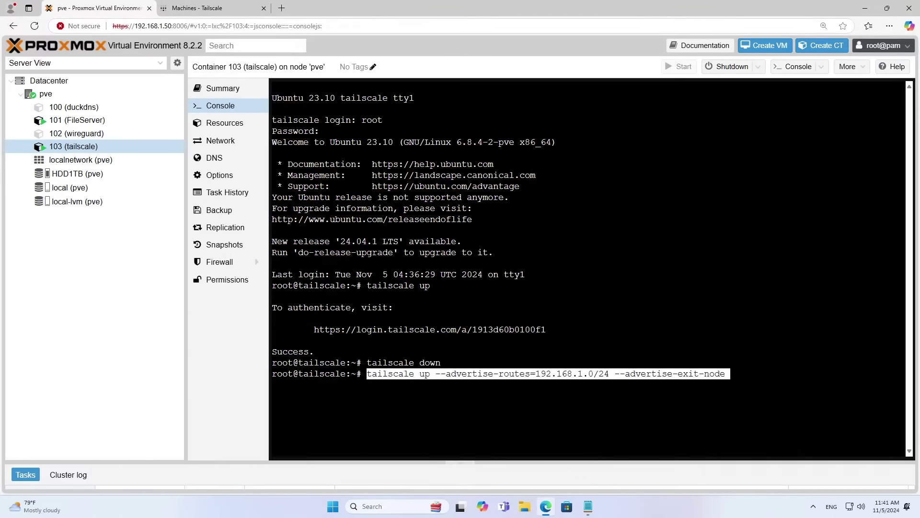
key(Right)
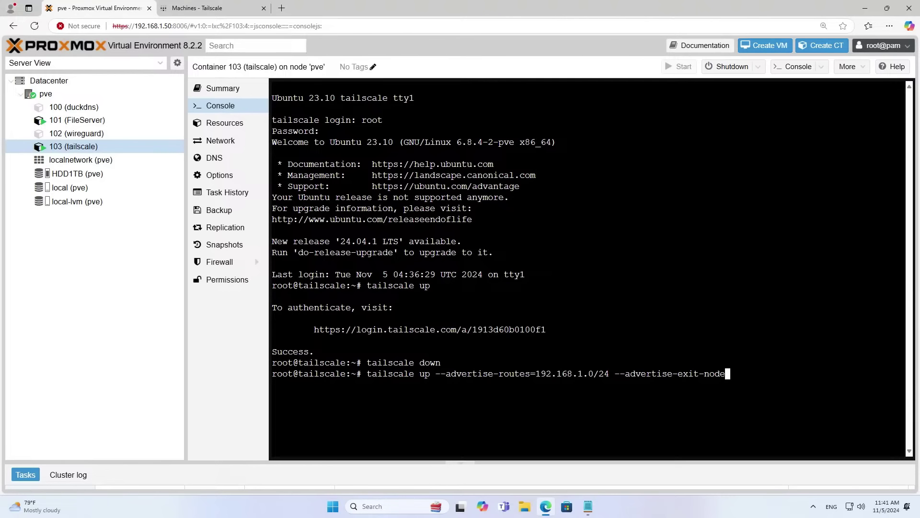
key(Return)
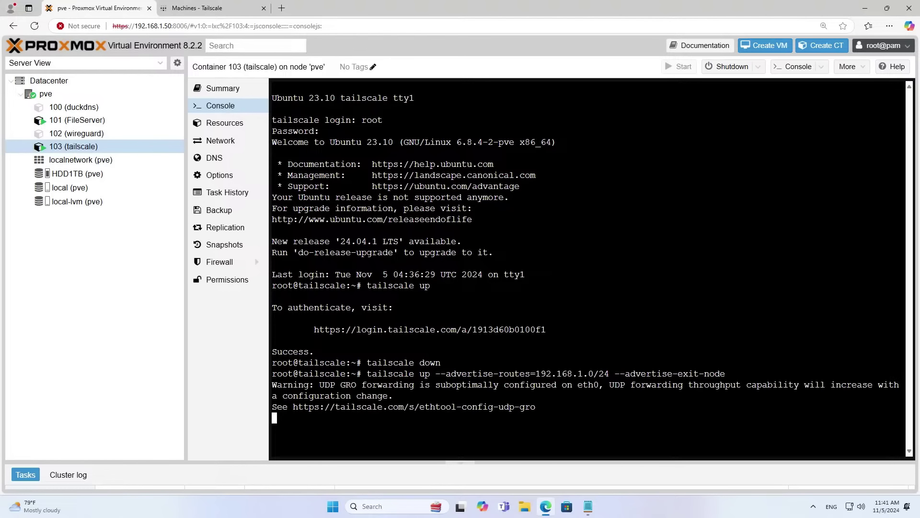
In the tailscale machine's route settings, tick subnet 192.168.1.0/24 and Use as exit node.
click(228, 9)
mouse_move(210, 252)
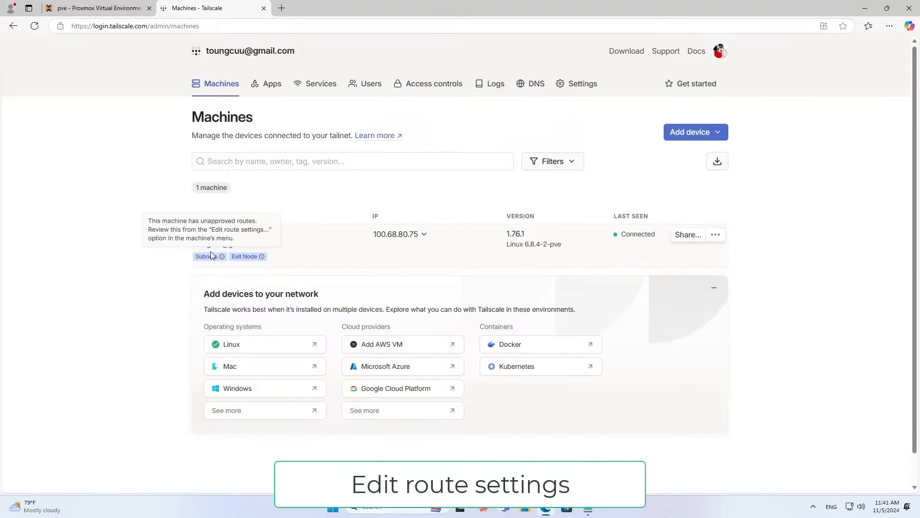
mouse_move(253, 255)
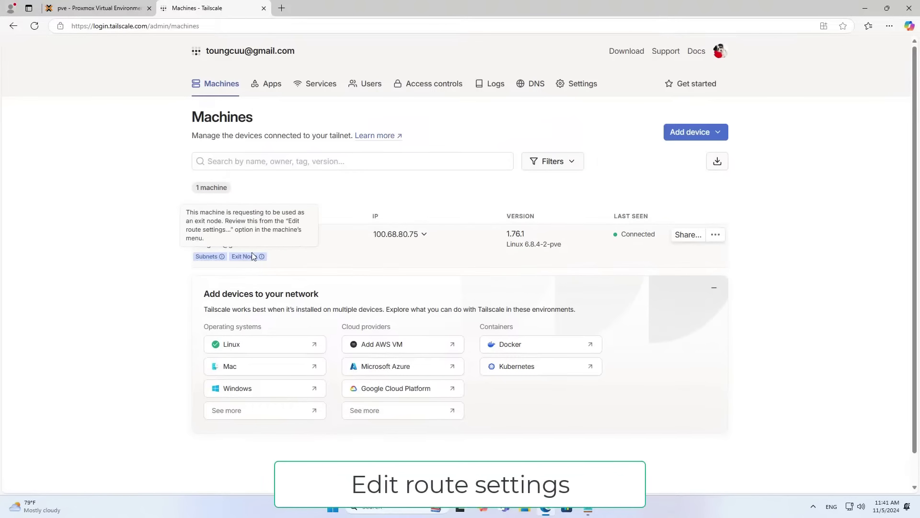
click(717, 235)
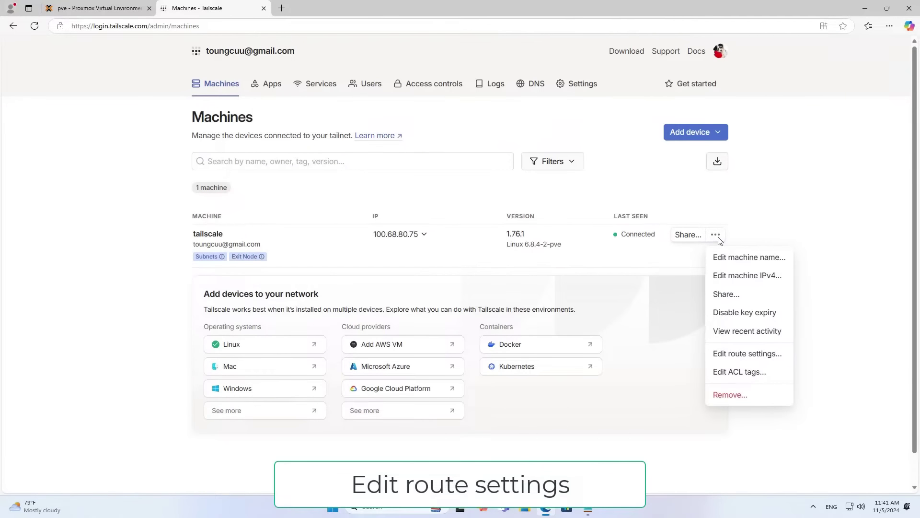
click(748, 354)
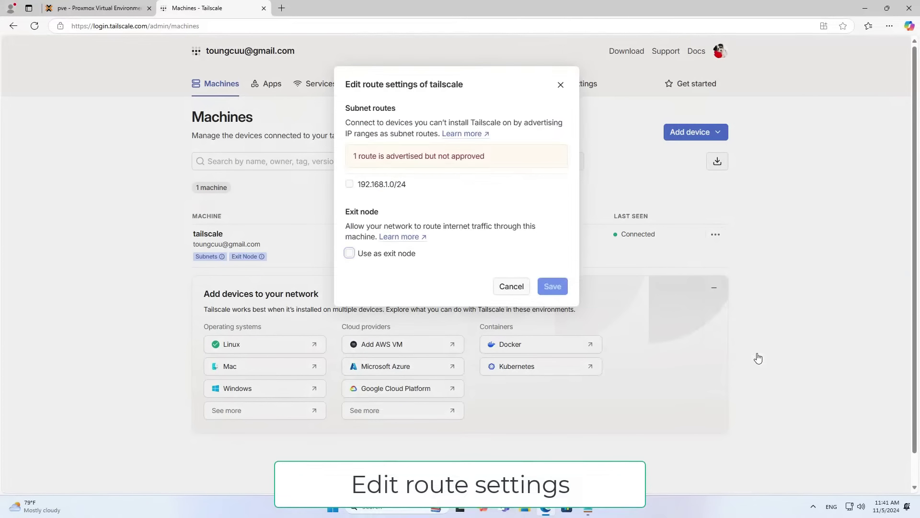
click(350, 184)
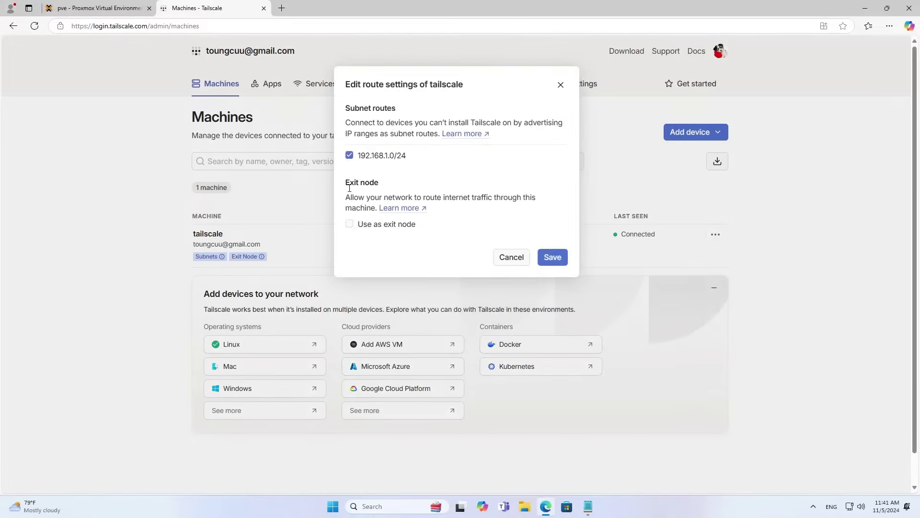
click(350, 225)
Save the route settings and disable key expiry for the tailscale machine.
click(552, 257)
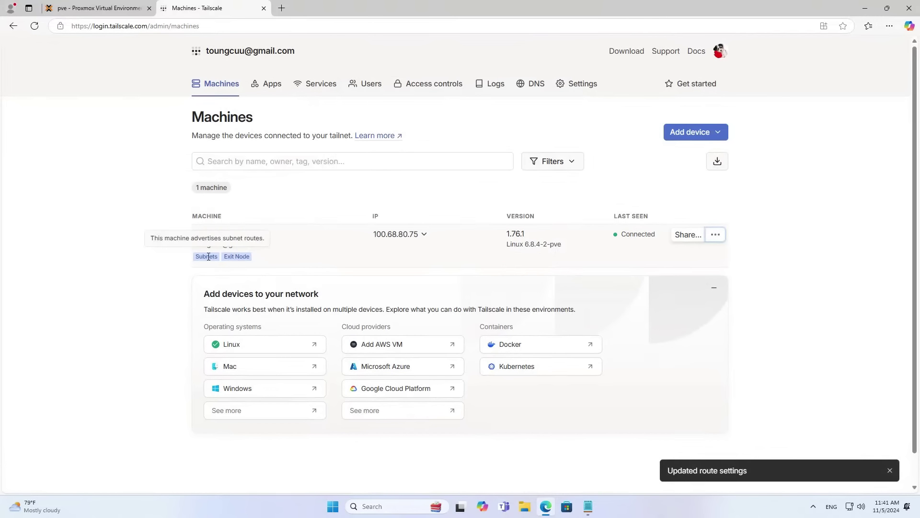
click(716, 236)
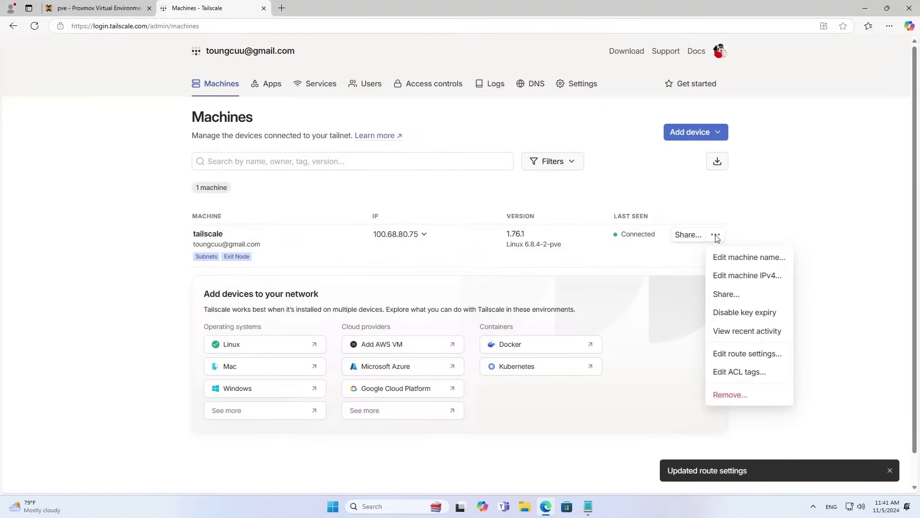
click(764, 318)
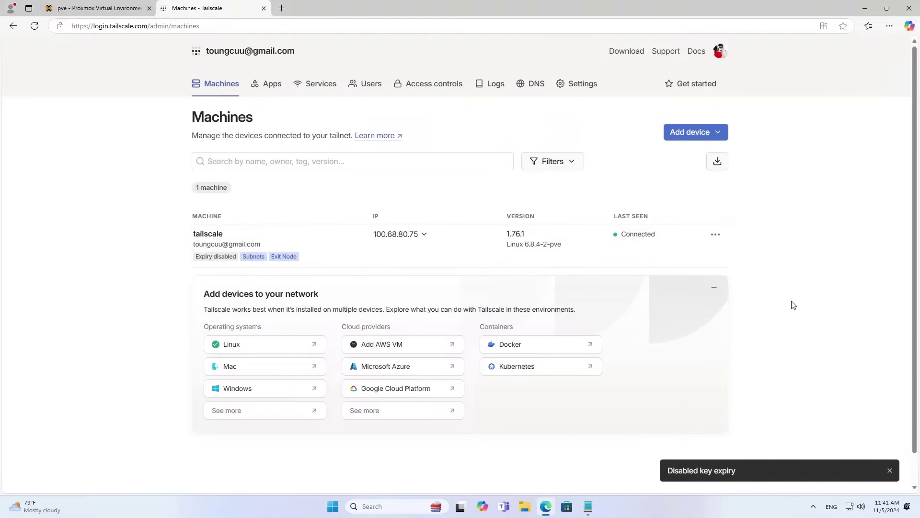
Download the Tailscale installer for Windows and launch it.
click(629, 52)
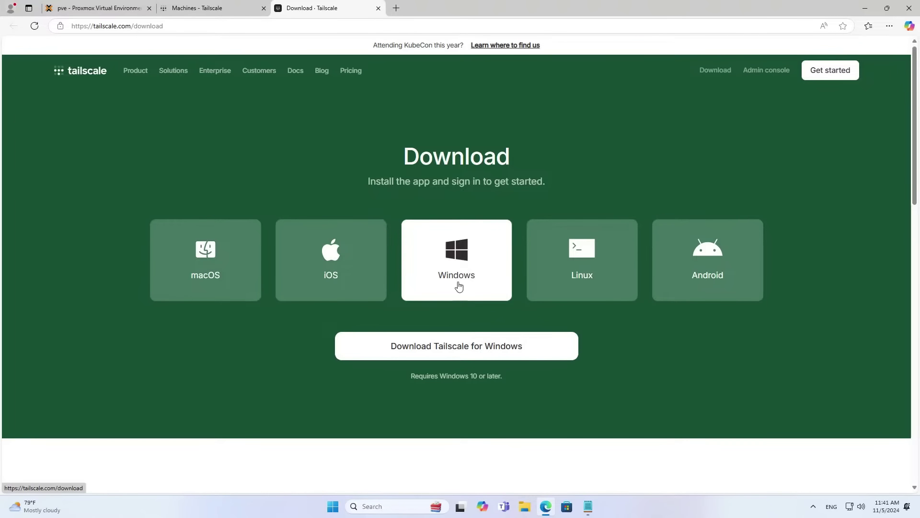
click(469, 347)
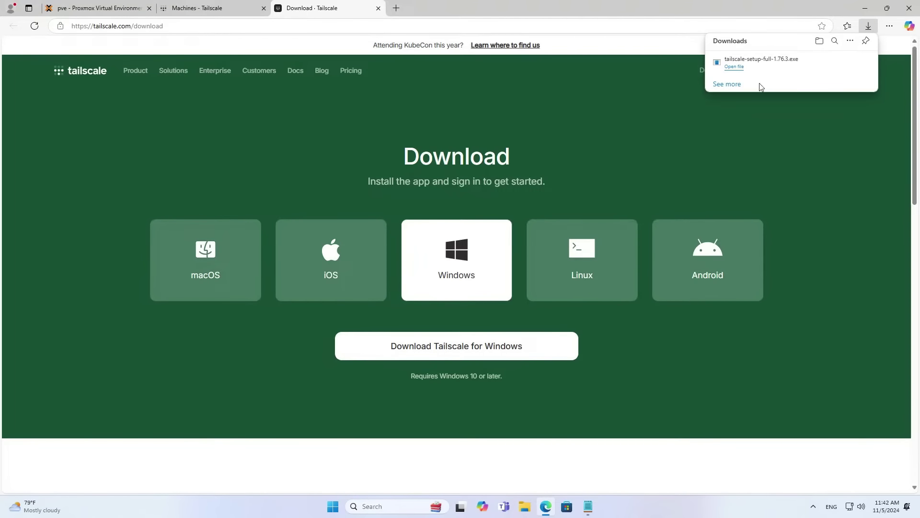
click(740, 72)
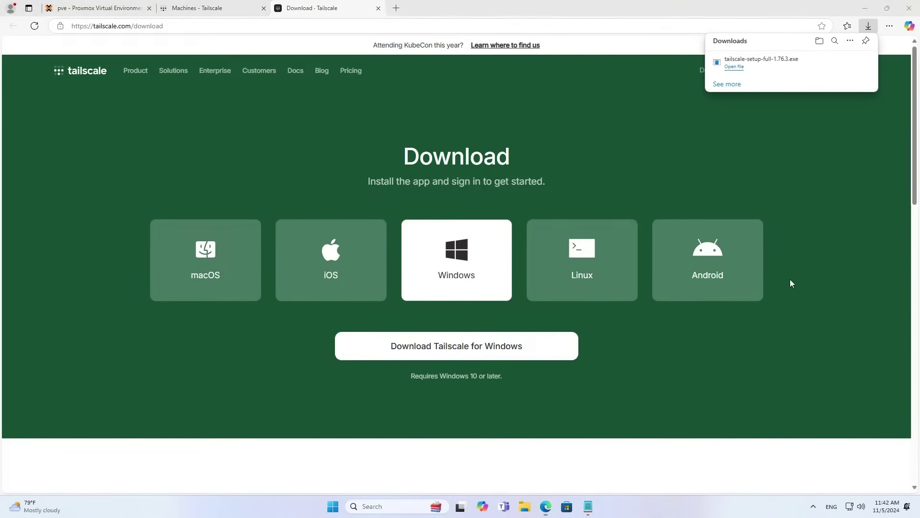
Accept the license terms and install Tailscale 1.76.3 on the PC.
click(865, 8)
click(865, 8)
click(516, 62)
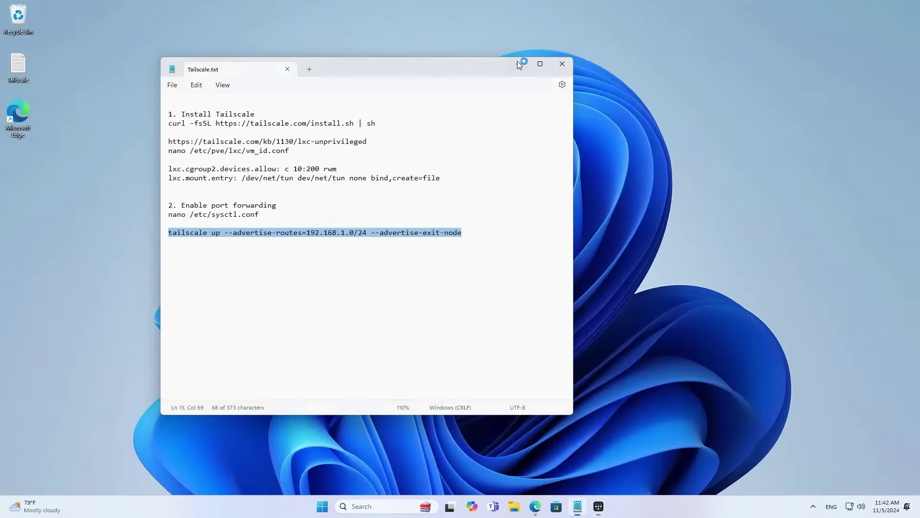
click(519, 64)
click(446, 292)
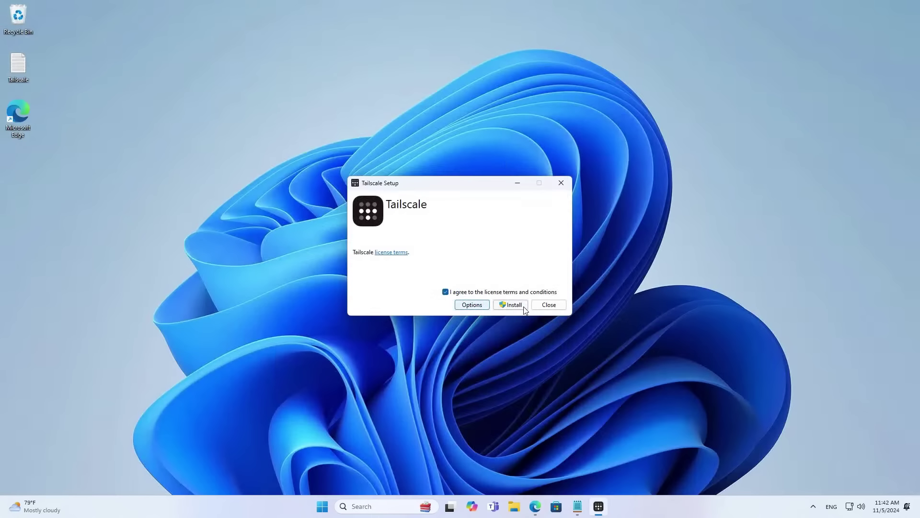
click(511, 305)
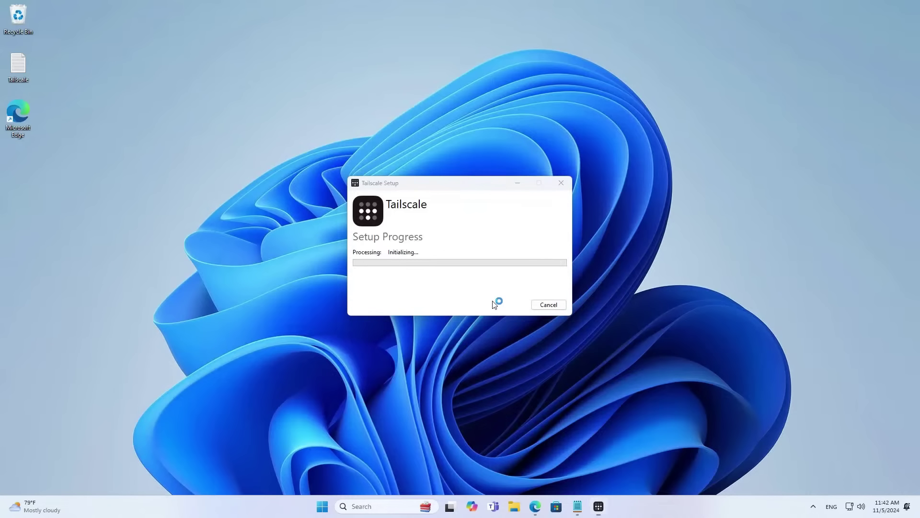
click(542, 307)
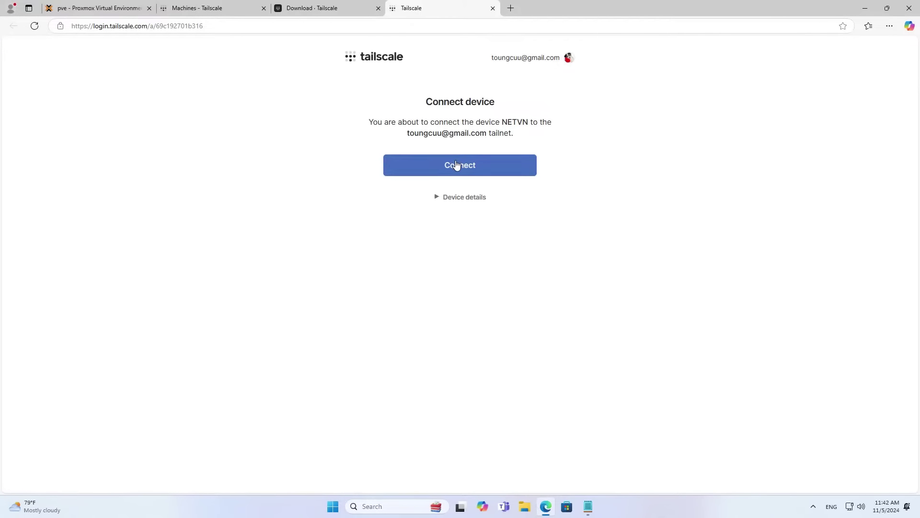
Connect device NETVN to the tailnet and rename its machine to pc.
click(460, 166)
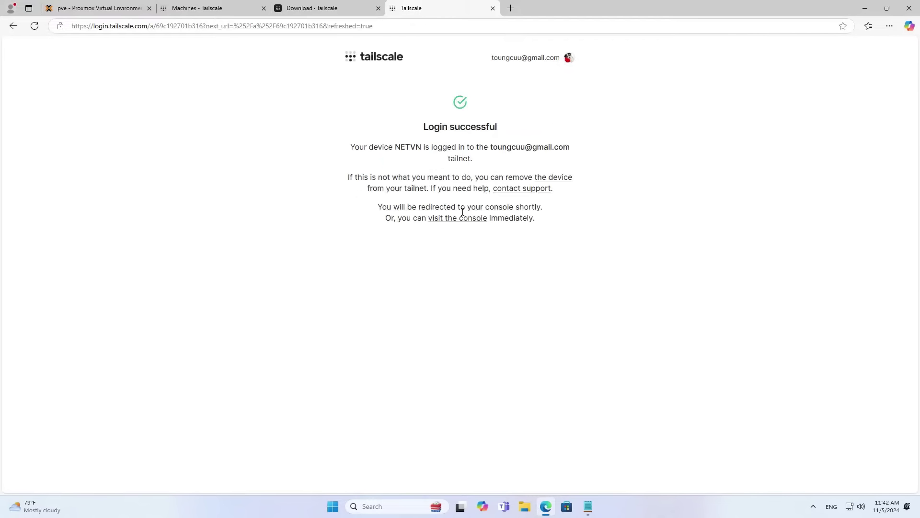
click(462, 221)
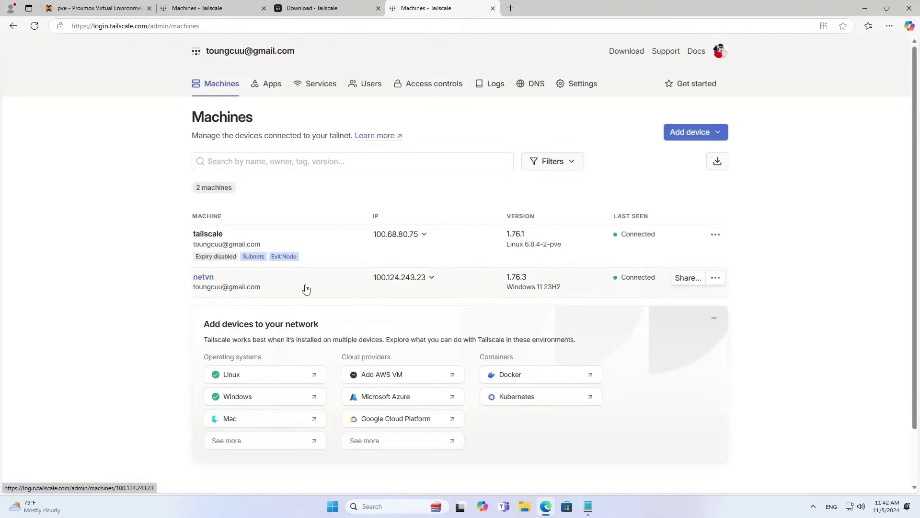
click(716, 279)
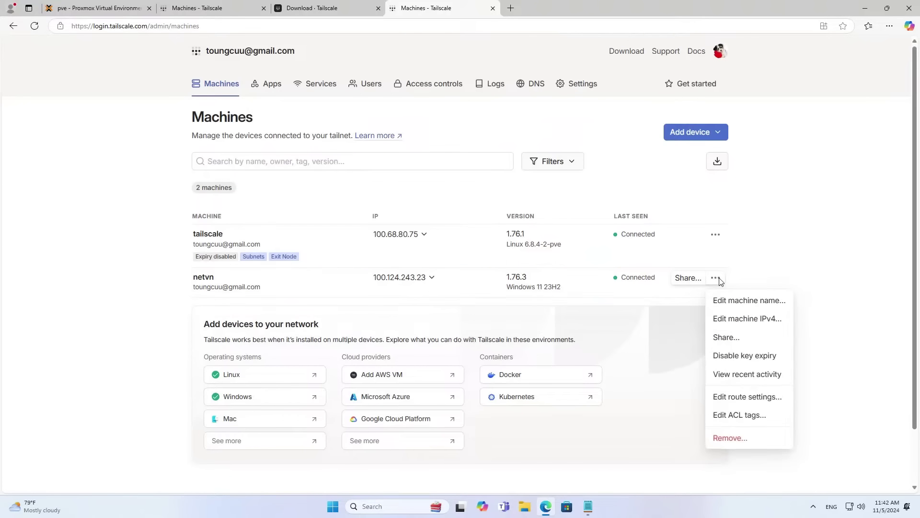
click(735, 300)
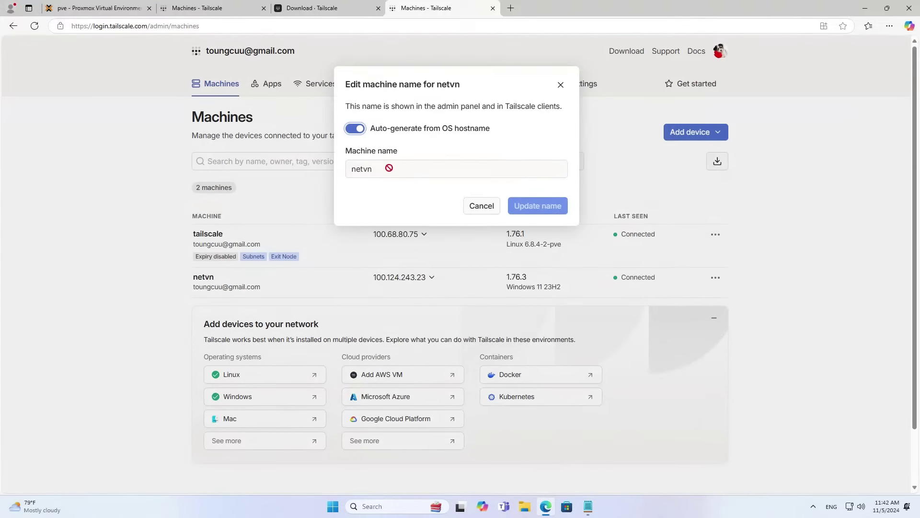
click(355, 129)
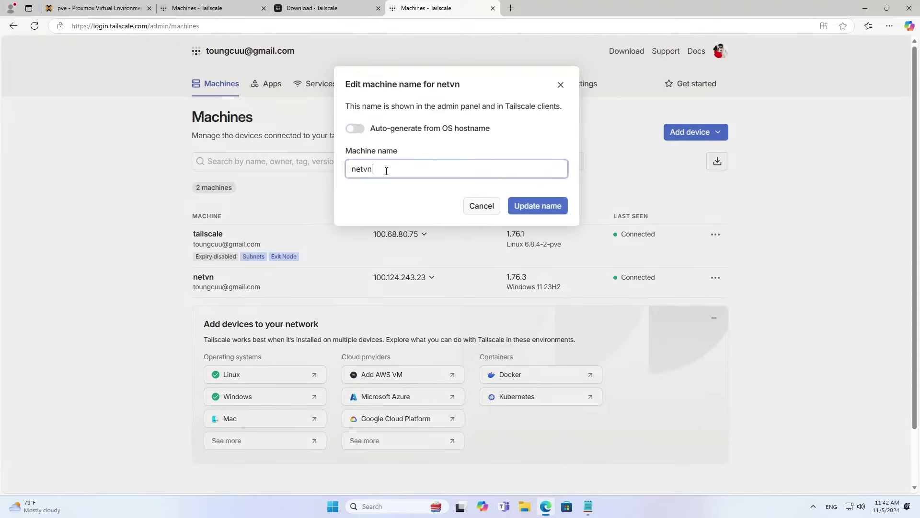
drag(376, 169, 342, 170)
text(pc)
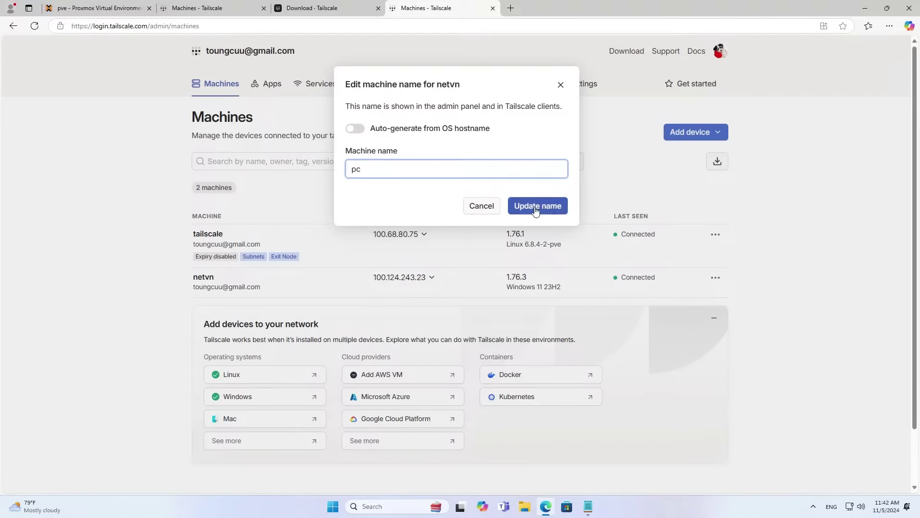
click(538, 205)
Rename the tailscale machine to proxmox.
click(715, 237)
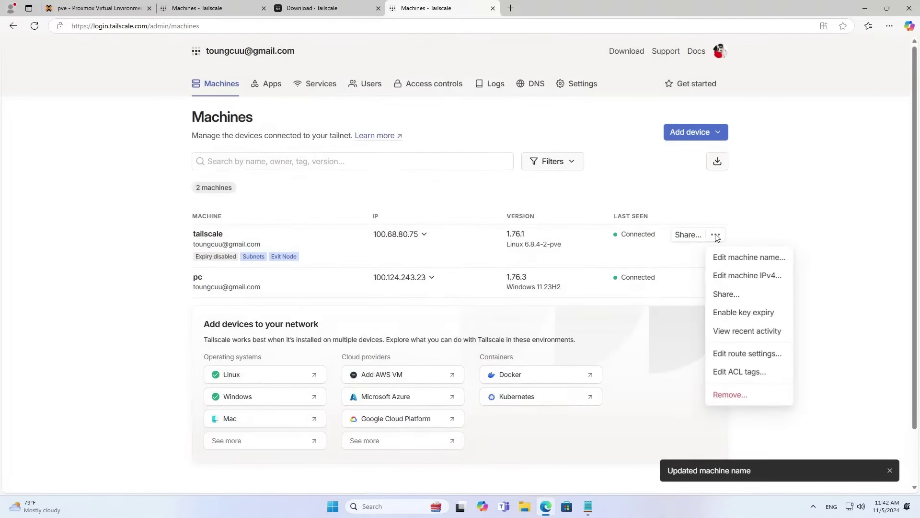
click(742, 257)
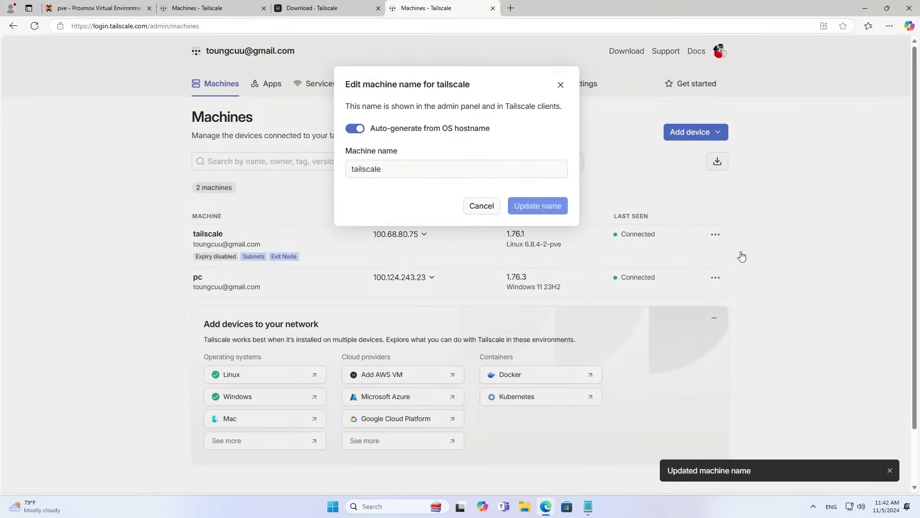
click(355, 129)
double_click(376, 168)
text(proxmox)
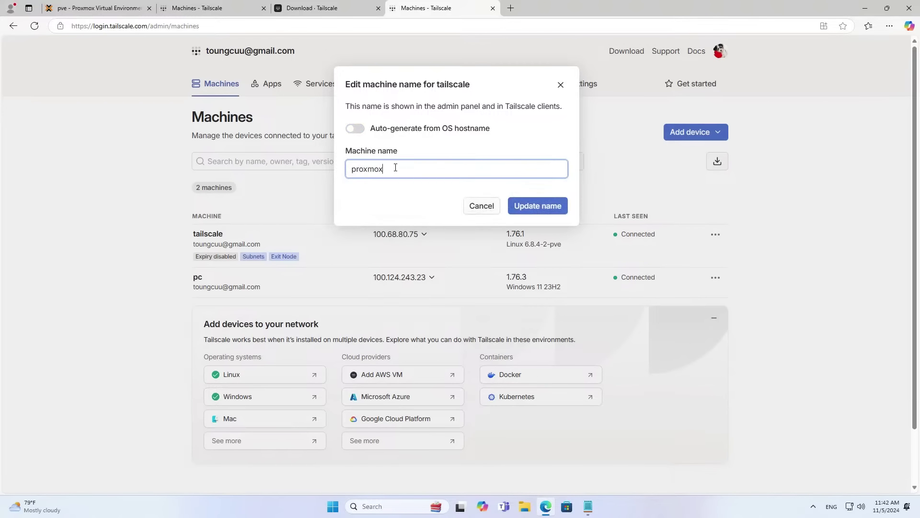
click(531, 207)
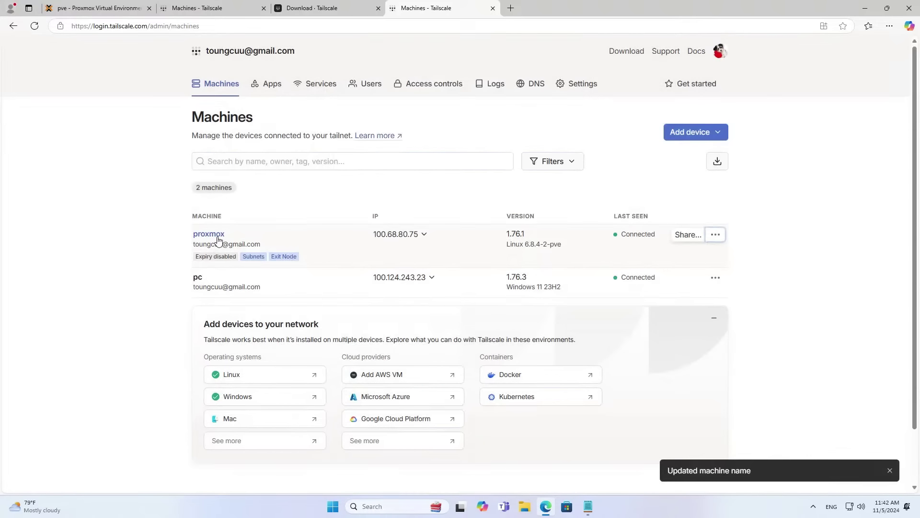
Close the duplicate admin console and download tabs and minimize the browser.
click(492, 8)
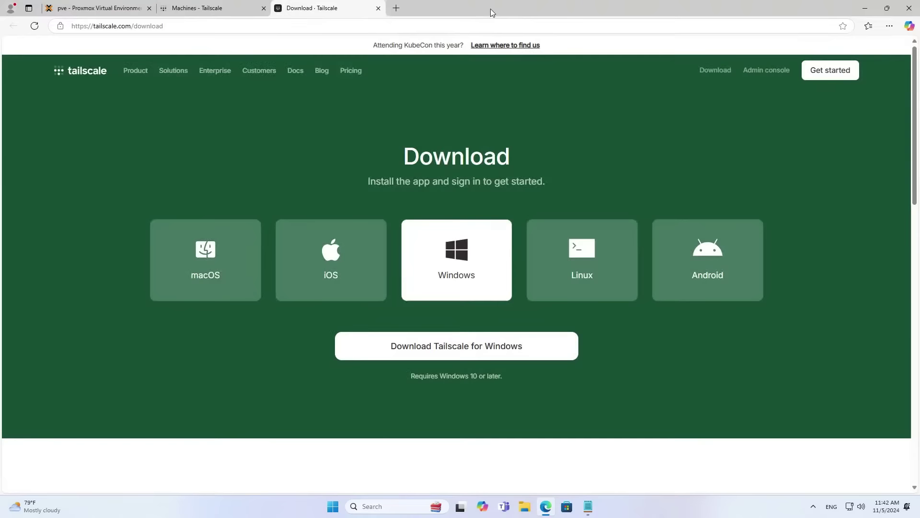
click(378, 8)
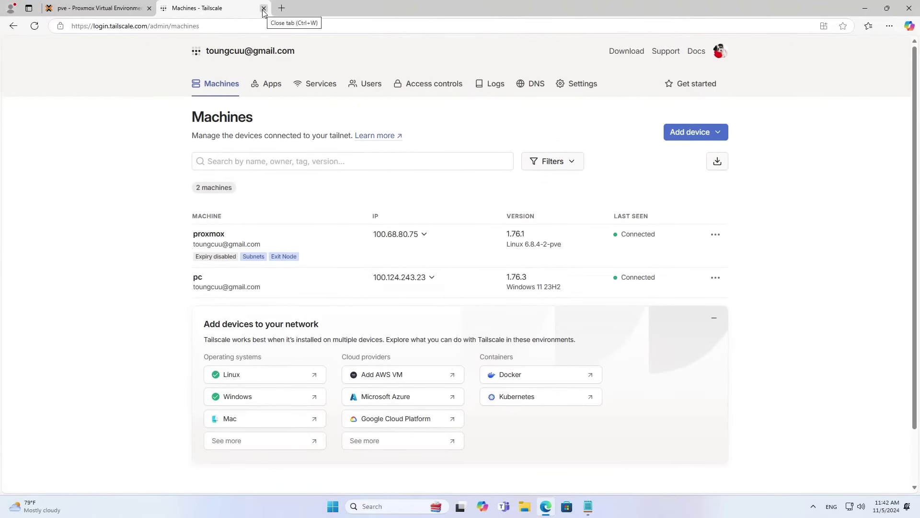
click(866, 8)
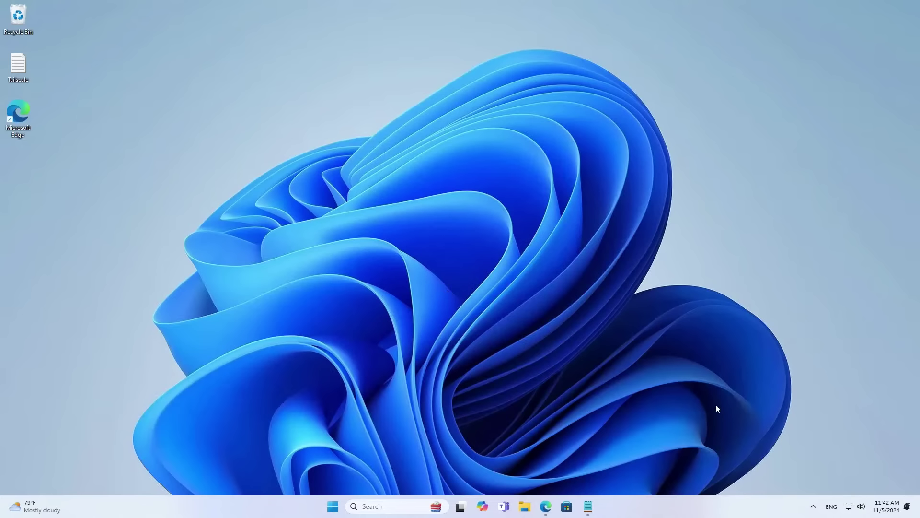
Connect the PC's Wi-Fi to the Galaxy A04 hotspot instead of NETVN.
click(851, 501)
click(793, 312)
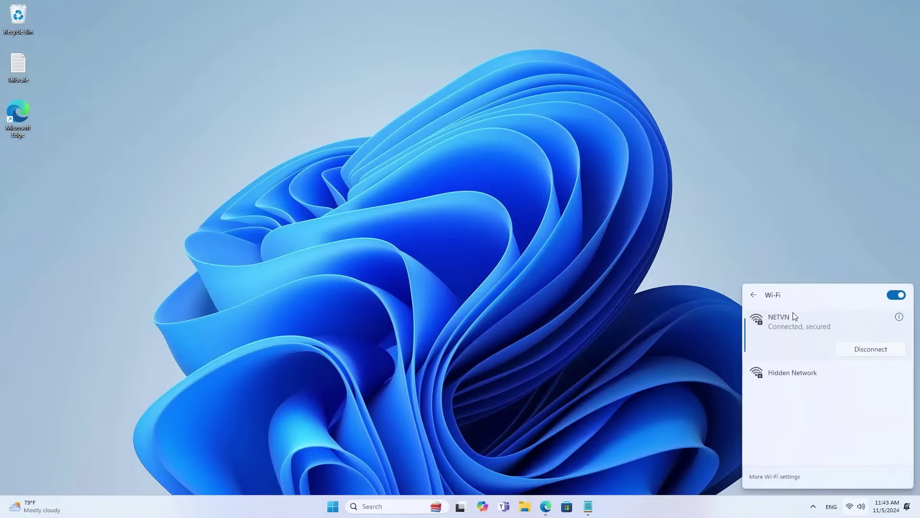
click(792, 372)
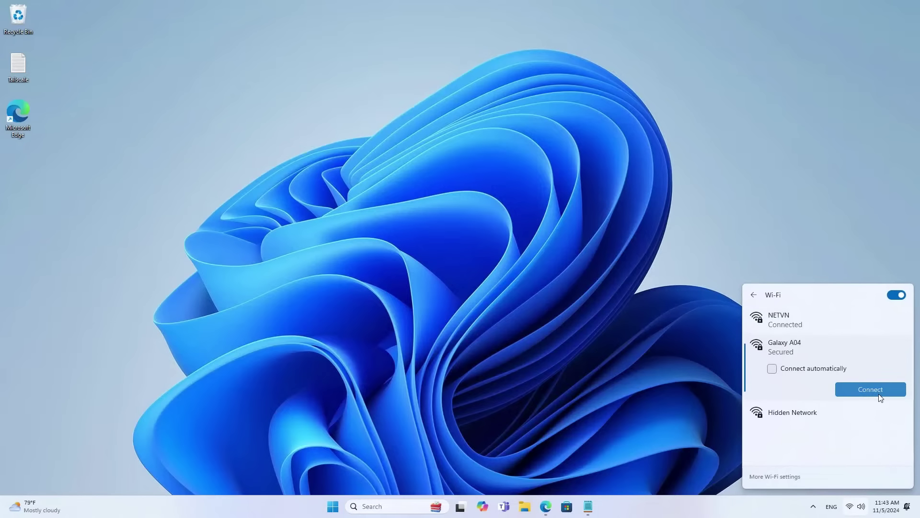
key(Return)
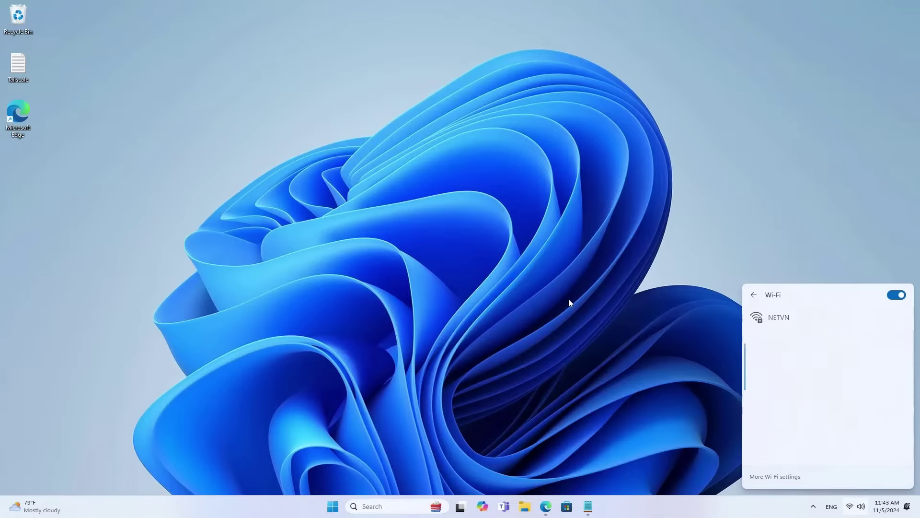
click(583, 304)
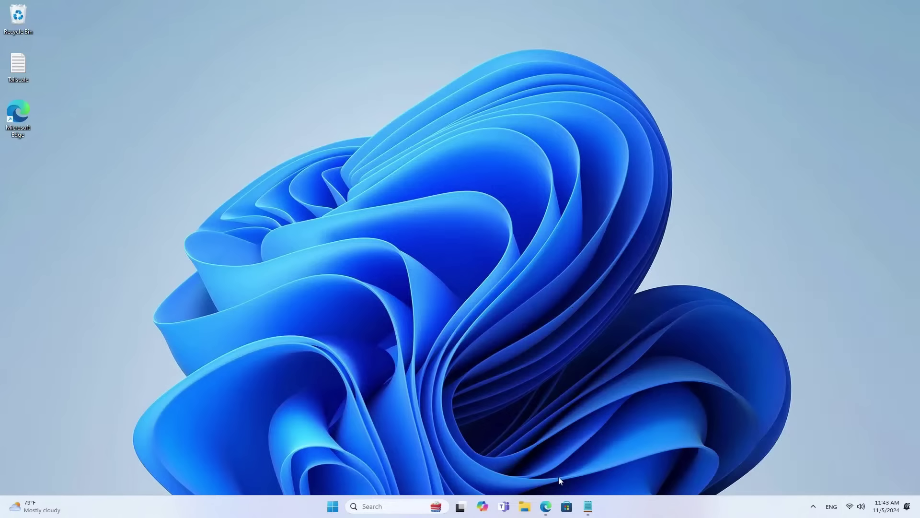
click(546, 506)
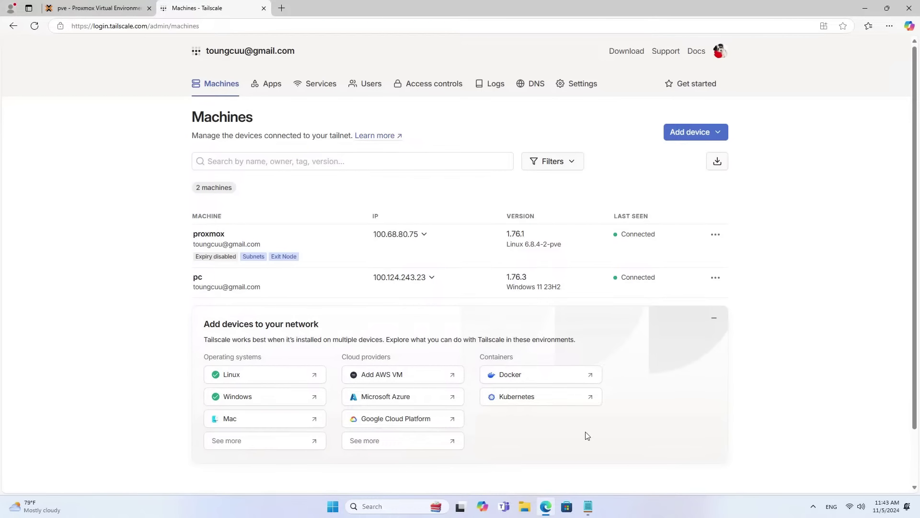
Reload the Machines page, exit WireGuard from the tray, and confirm Tailscale is connected as pc.
click(34, 25)
click(812, 503)
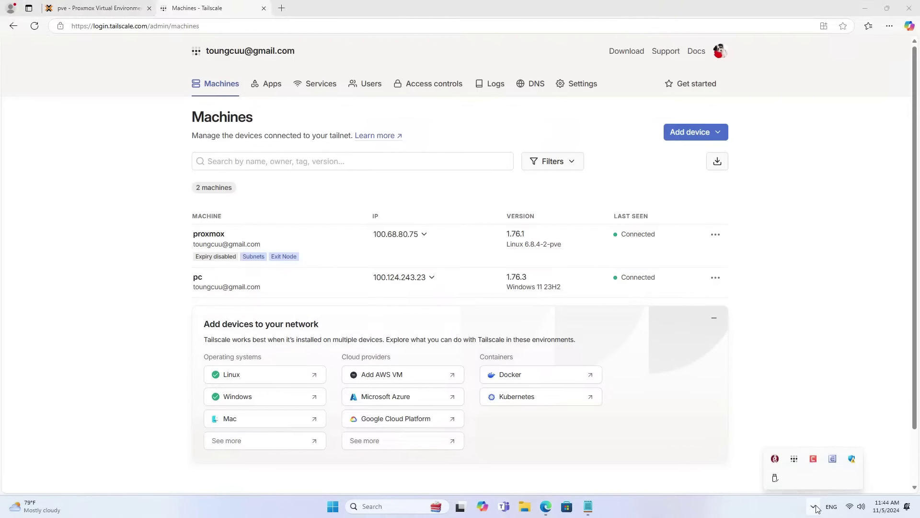
right_click(776, 459)
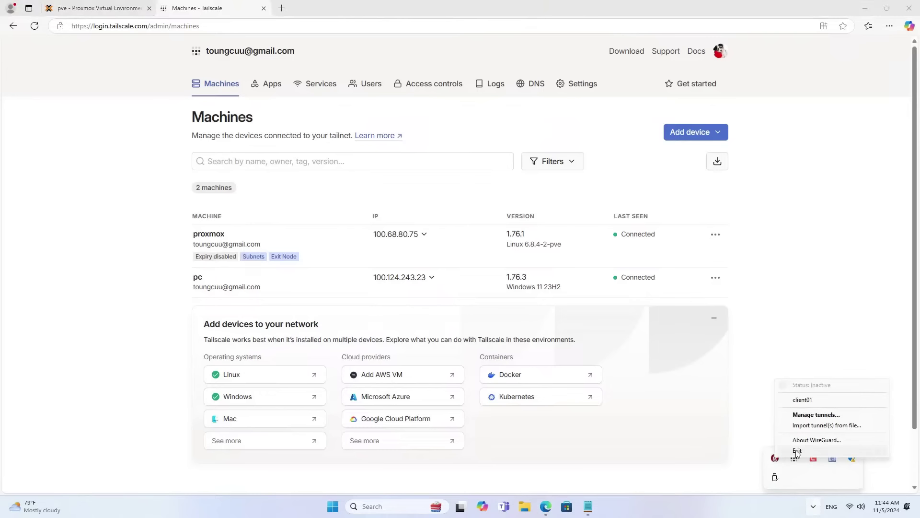
click(798, 452)
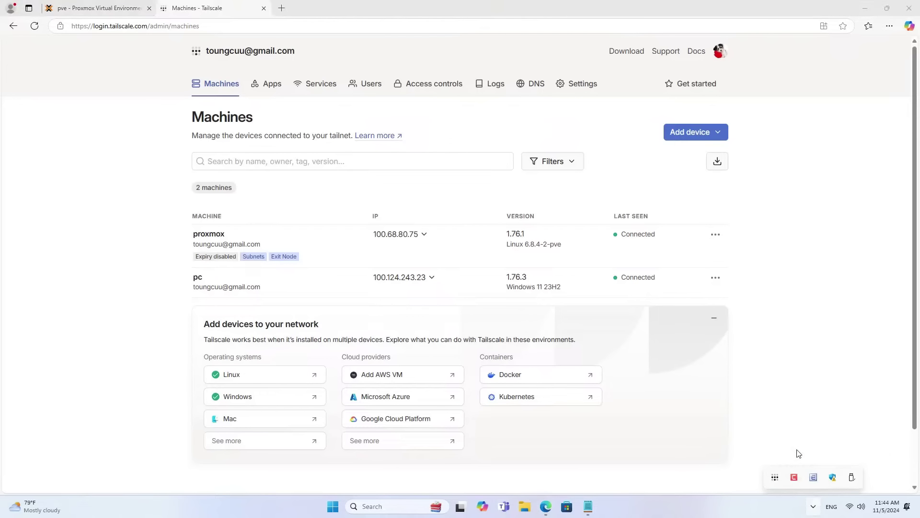
right_click(775, 478)
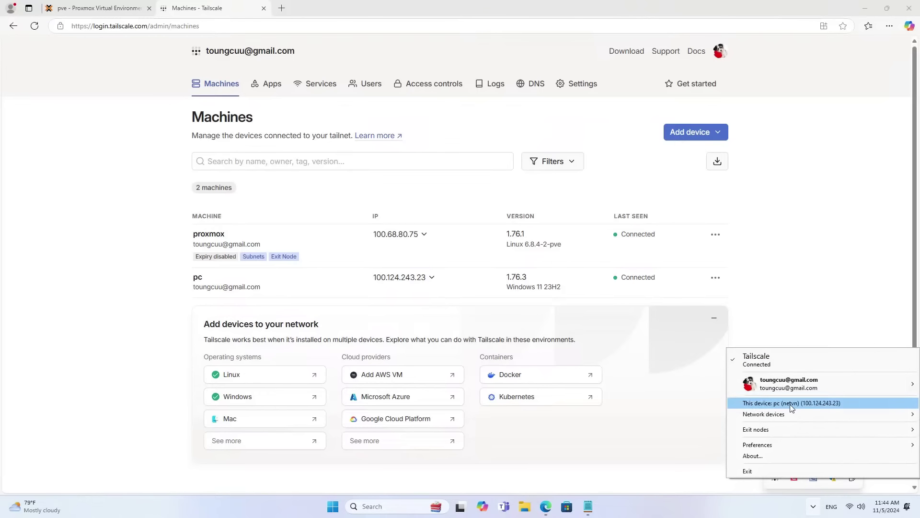
click(799, 297)
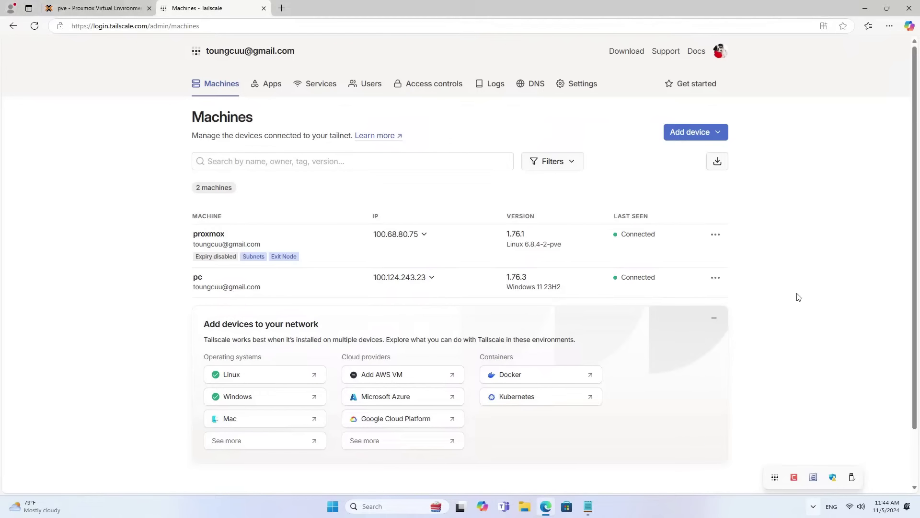
click(866, 17)
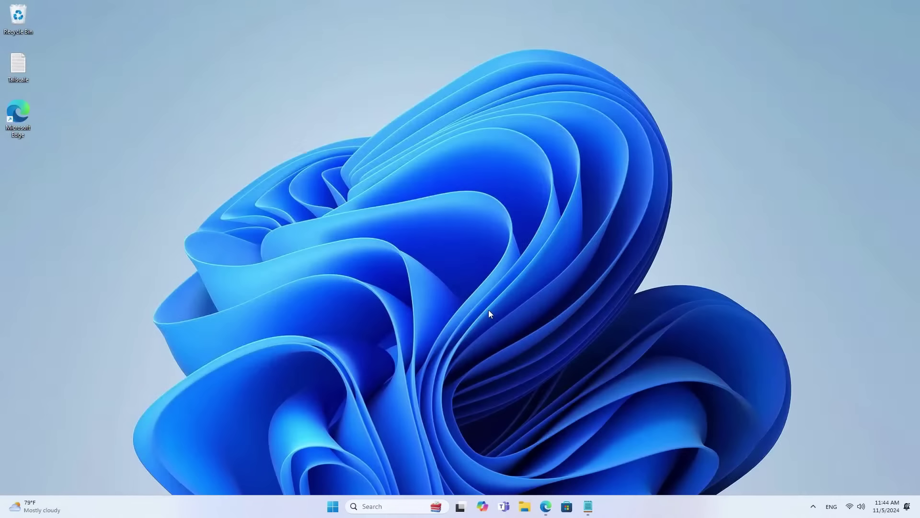
Run ipconfig in Command Prompt and copy the Tailscale IPv4 address 100.124.243.23.
key(super+r)
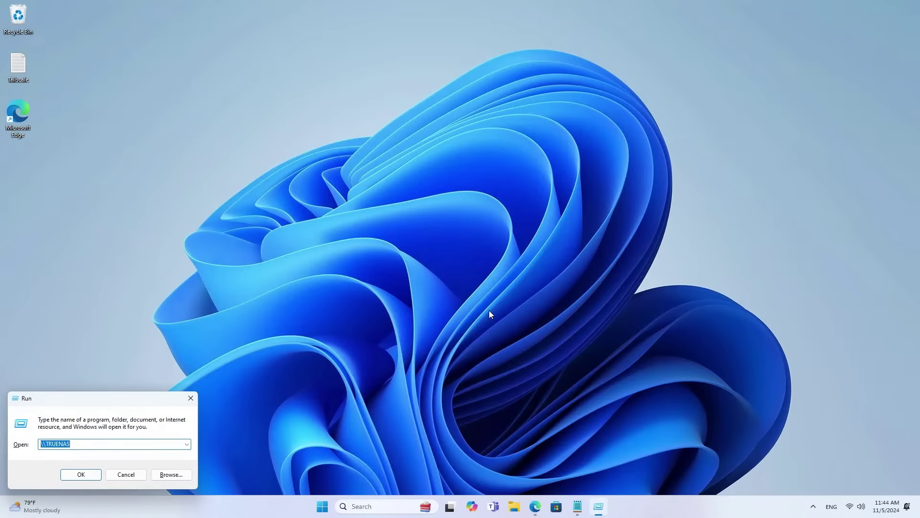
text(cmd)
key(Return)
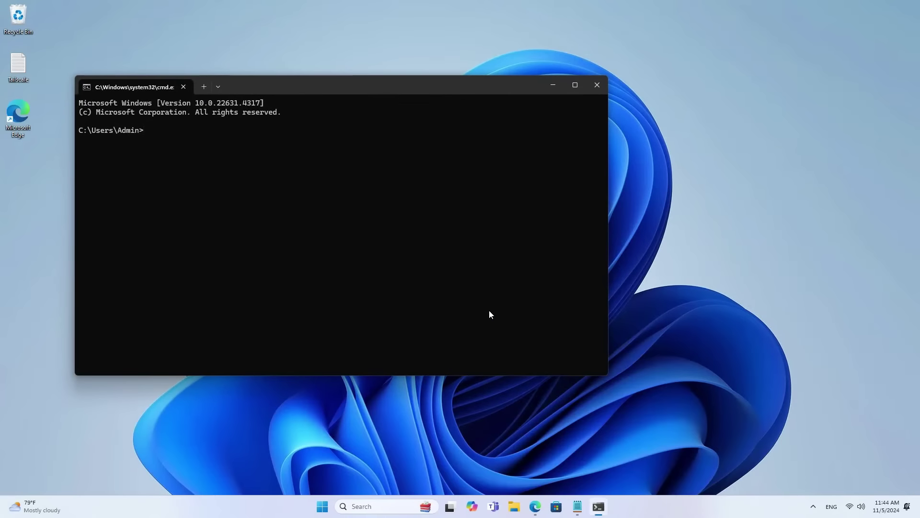
text(ipconfig)
key(Return)
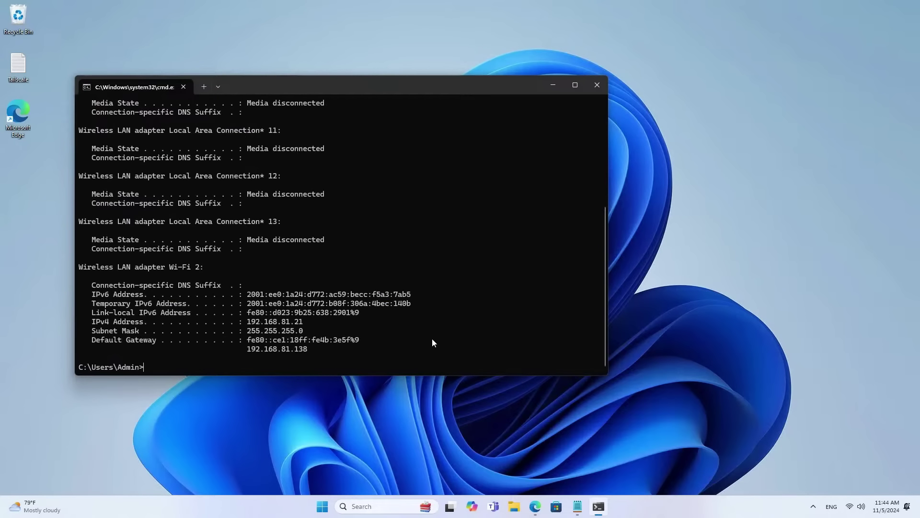
scroll(427, 330, up, 6)
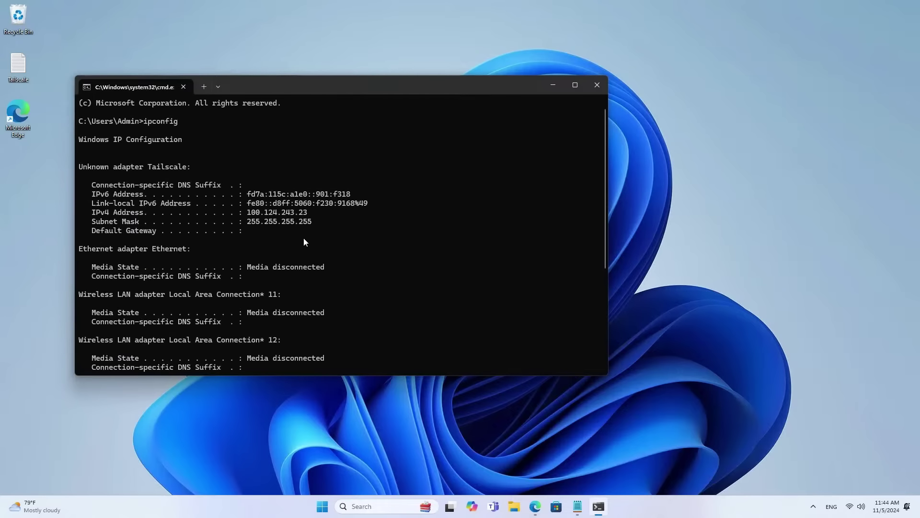
drag(253, 212, 305, 210)
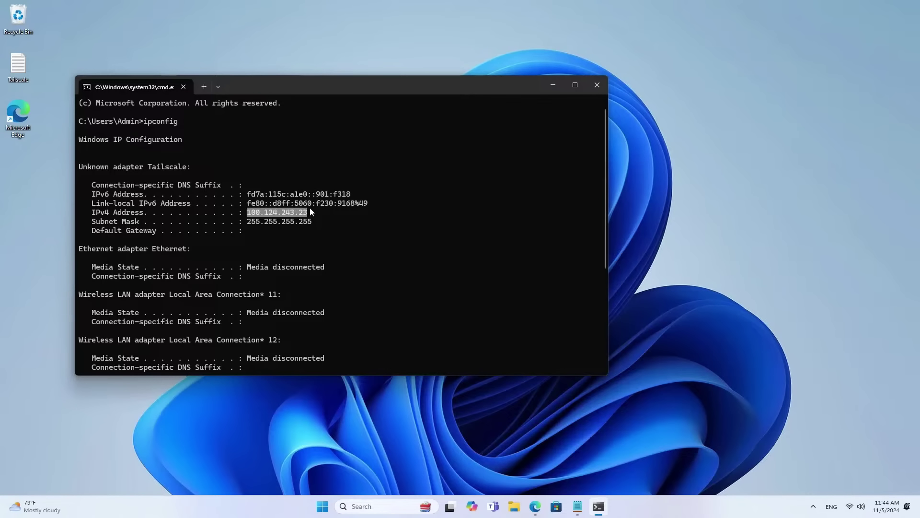
key(ctrl+c)
Ping 192.168.1.50 and highlight its three replies with 0% loss.
key(Return)
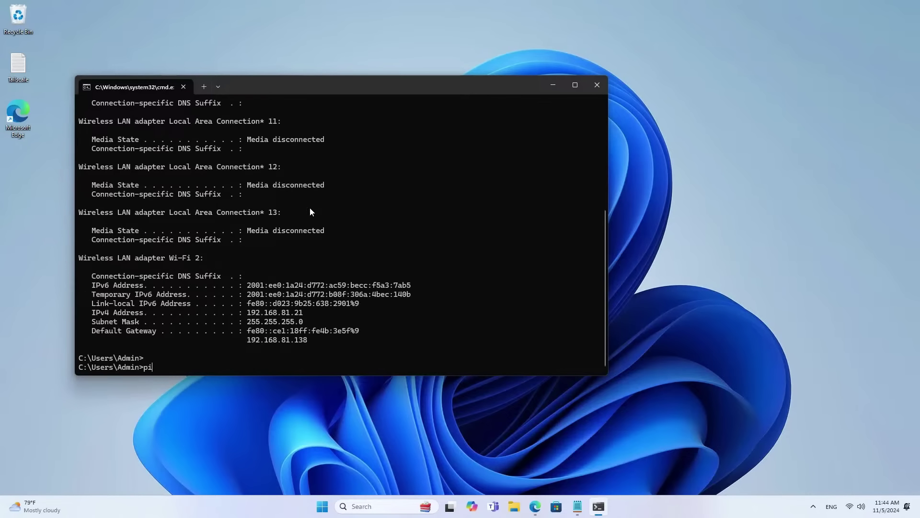
text(ping 192.168.1.50)
key(Return)
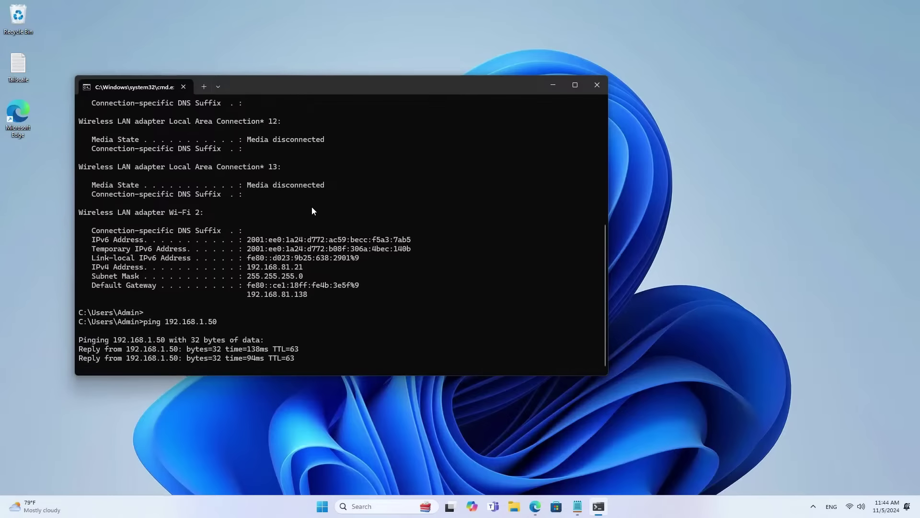
key(ctrl+c)
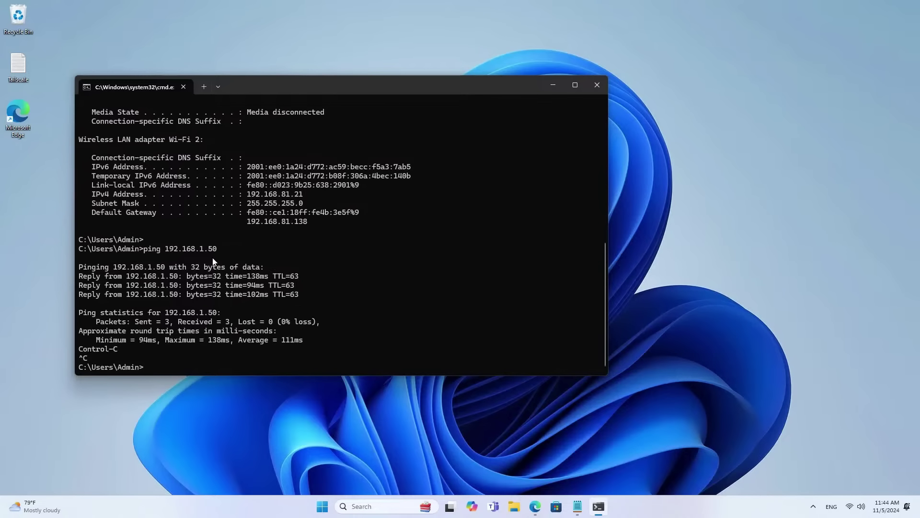
drag(217, 251, 143, 250)
click(304, 295)
drag(304, 297, 76, 277)
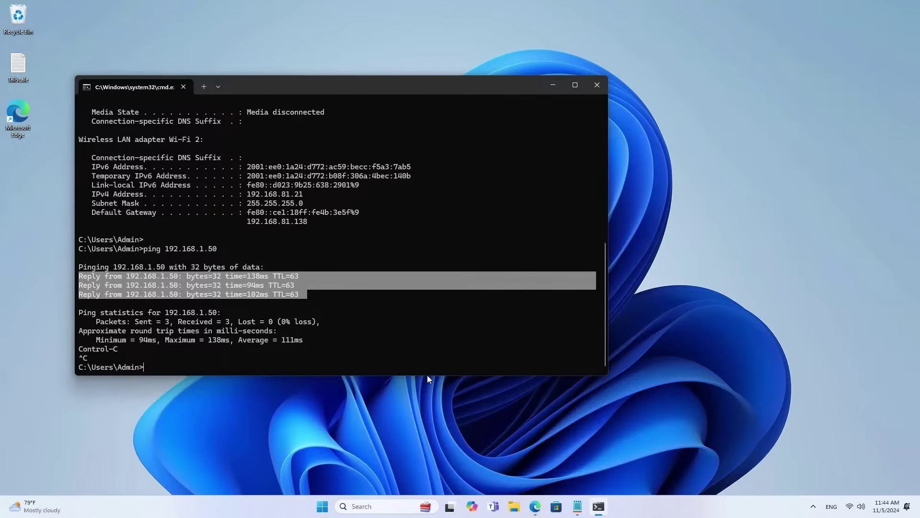
click(535, 505)
Load Proxmox at 192.168.1.50:8006 and view containers 101 (FileServer) and 103 (tailscale).
click(281, 9)
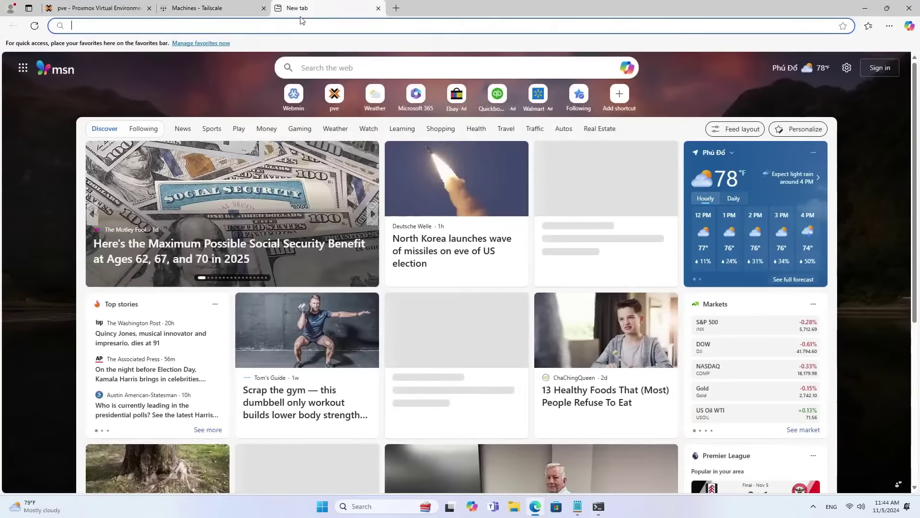
text(192)
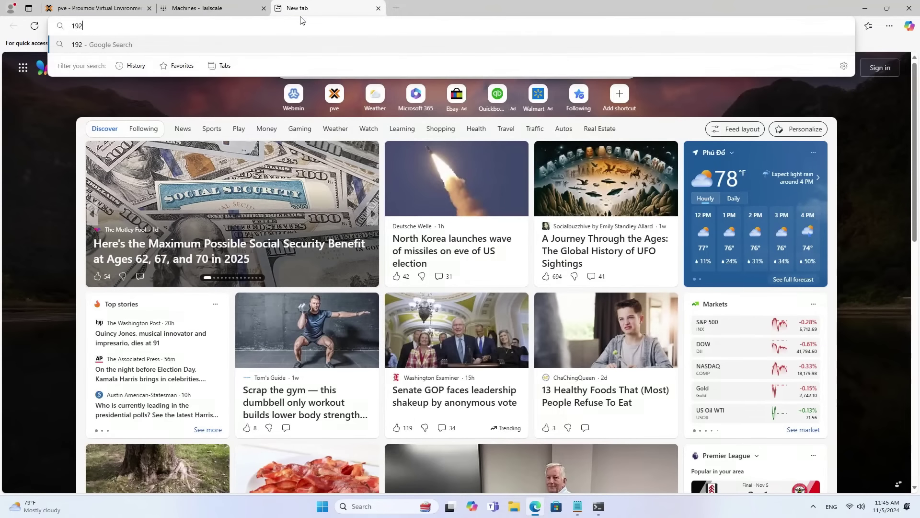
text(.168.1)
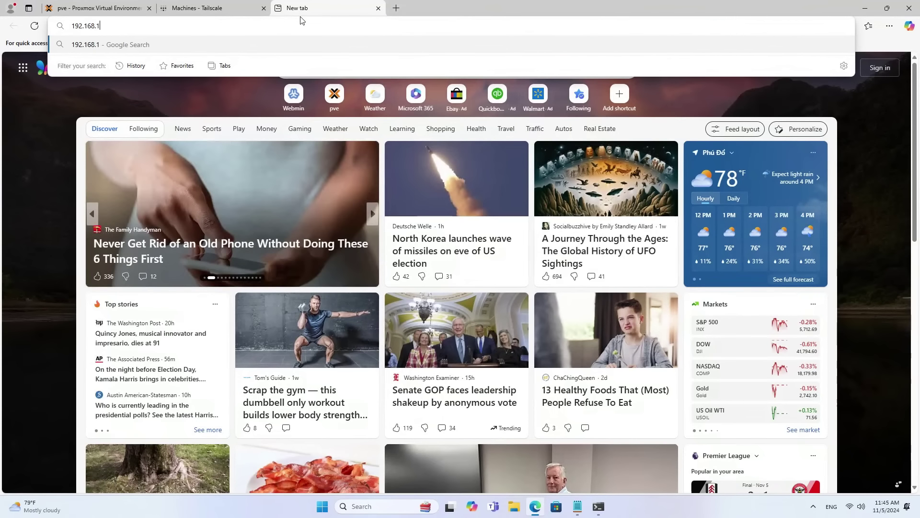
text(.50)
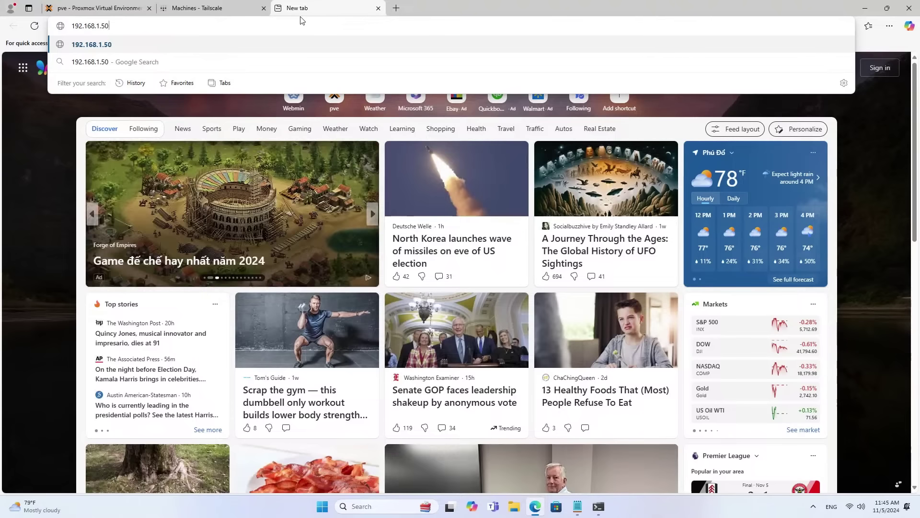
text(:8006)
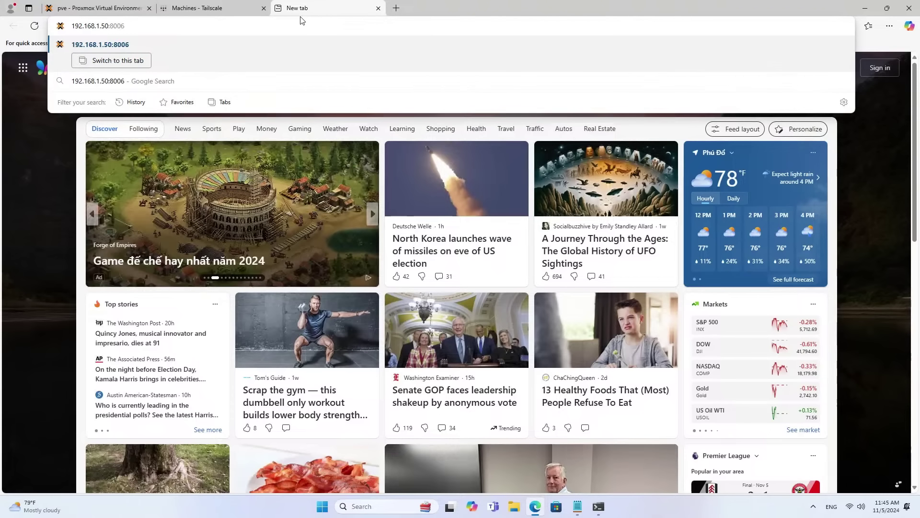
key(Return)
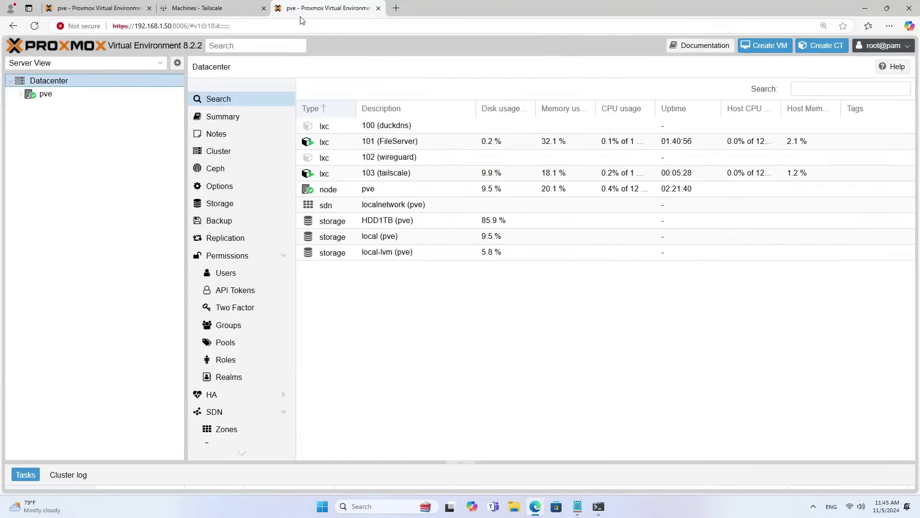
click(21, 96)
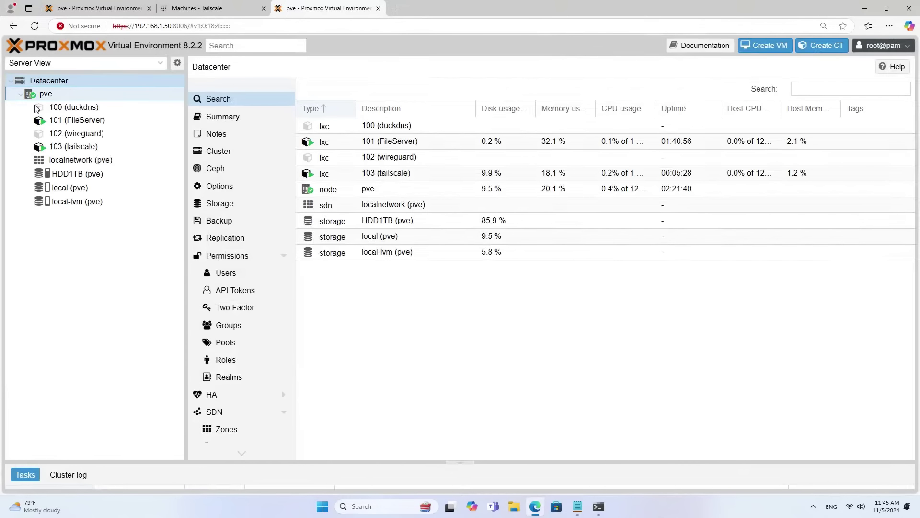
click(98, 121)
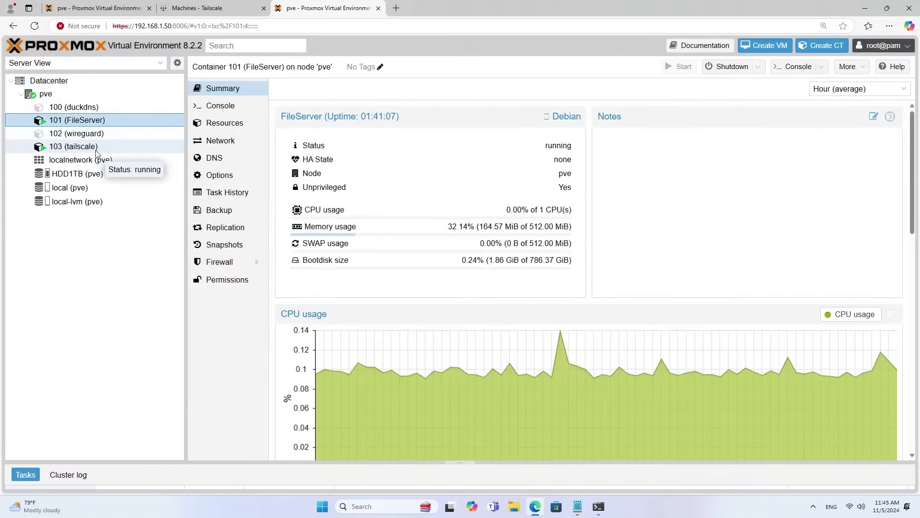
click(97, 148)
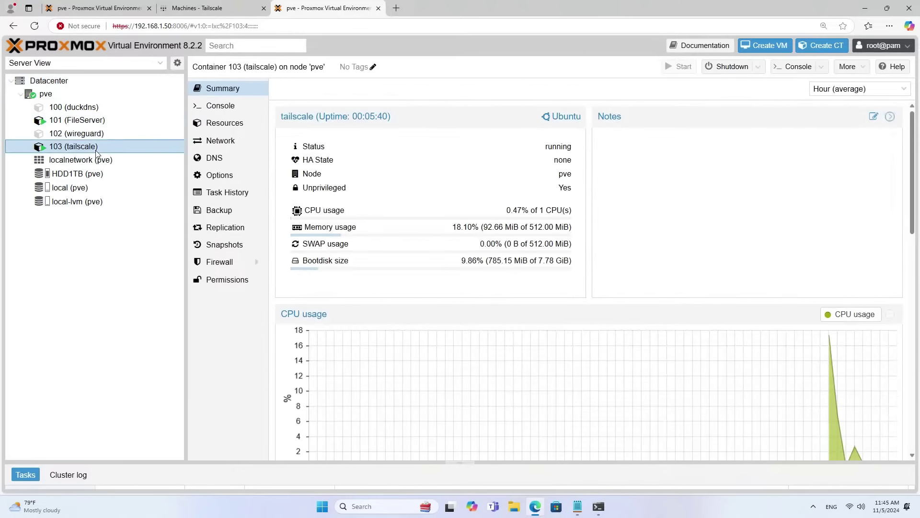
click(866, 9)
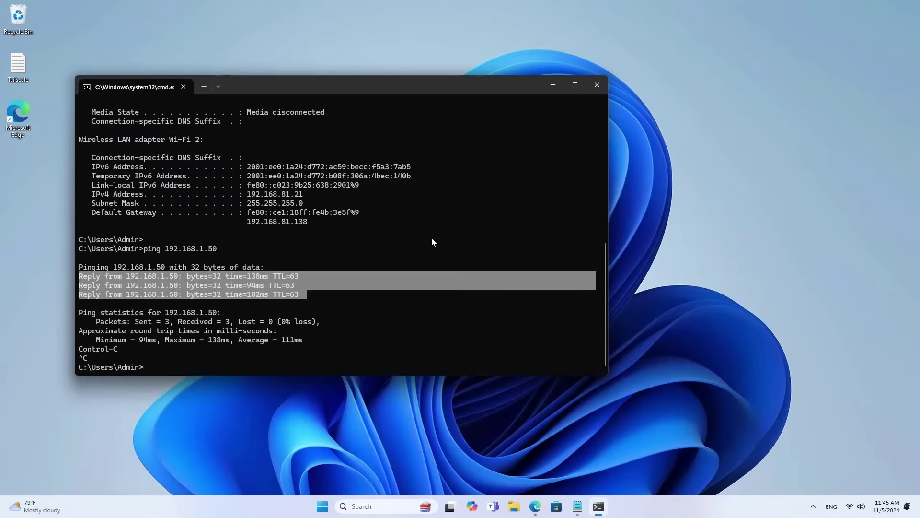
Ping 192.168.1.52 and highlight its two replies with no loss.
click(432, 239)
key(Up)
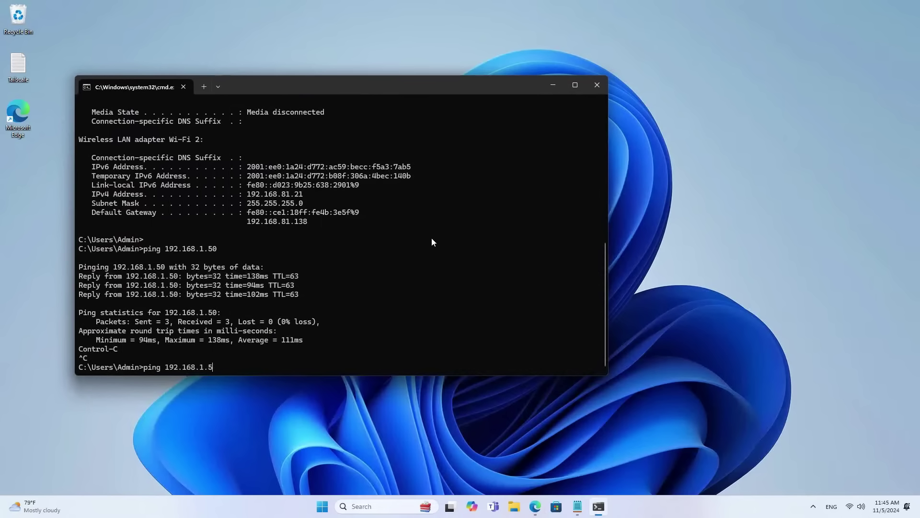
text(2)
key(Return)
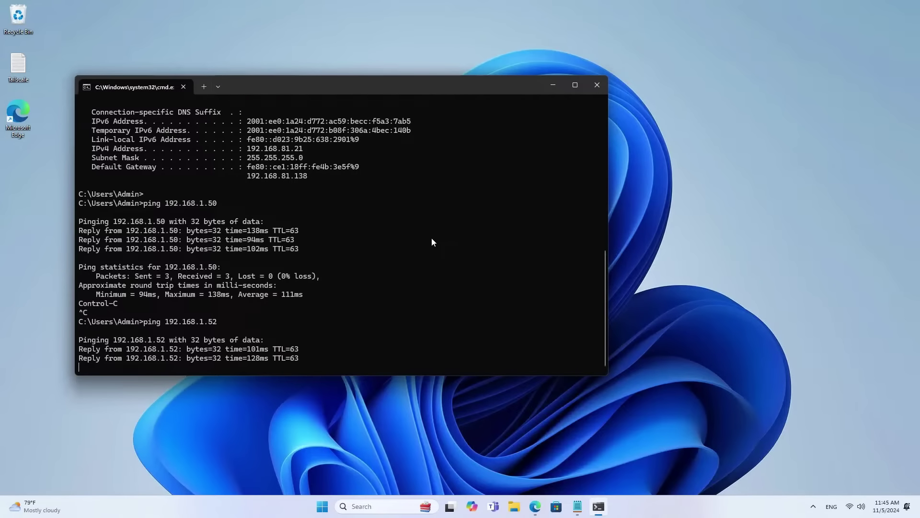
key(ctrl+c)
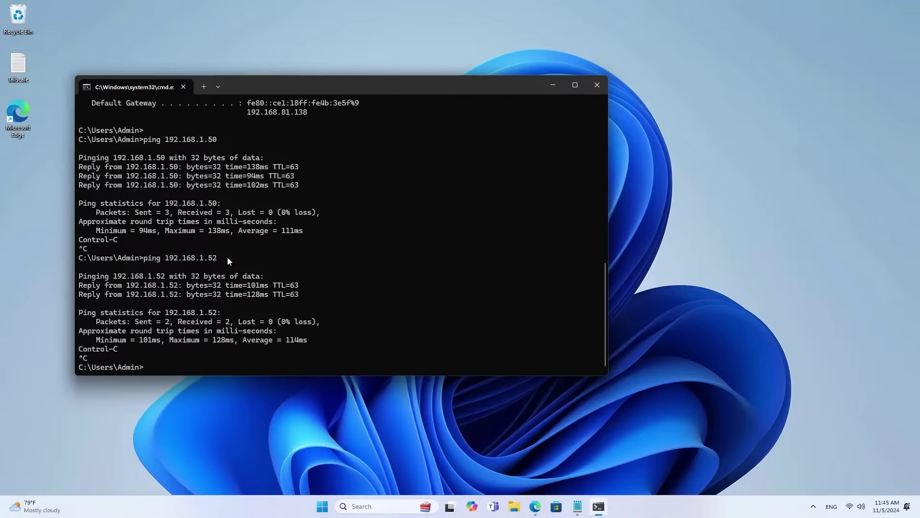
drag(307, 298, 74, 286)
click(554, 87)
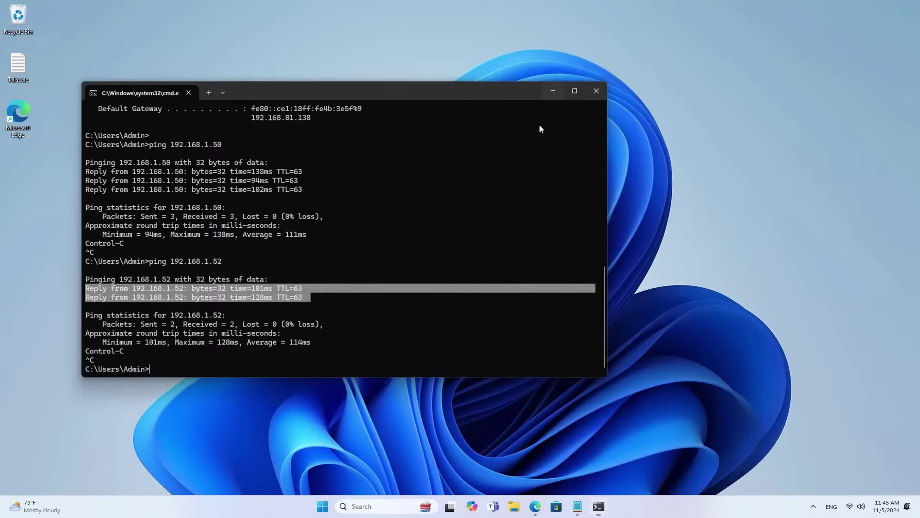
Open the \\192.168.1.52 network share from the Run box.
key(super+r)
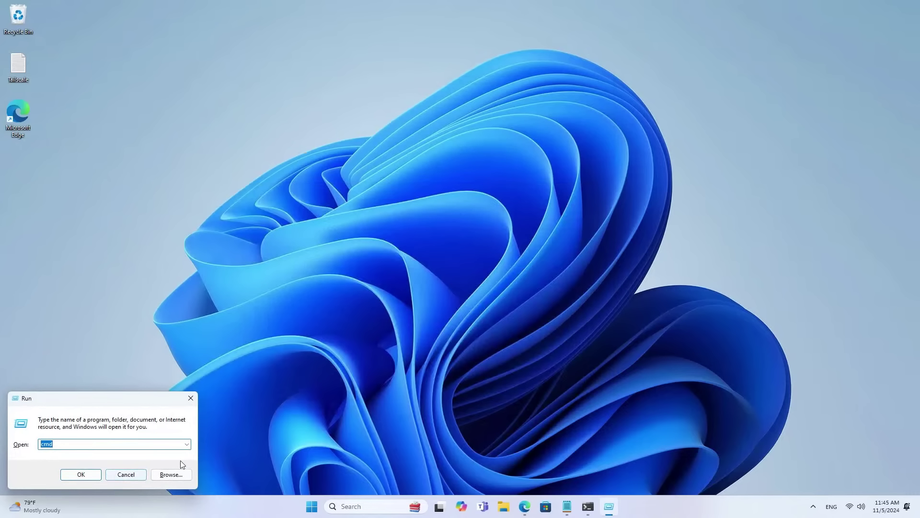
drag(145, 401, 449, 235)
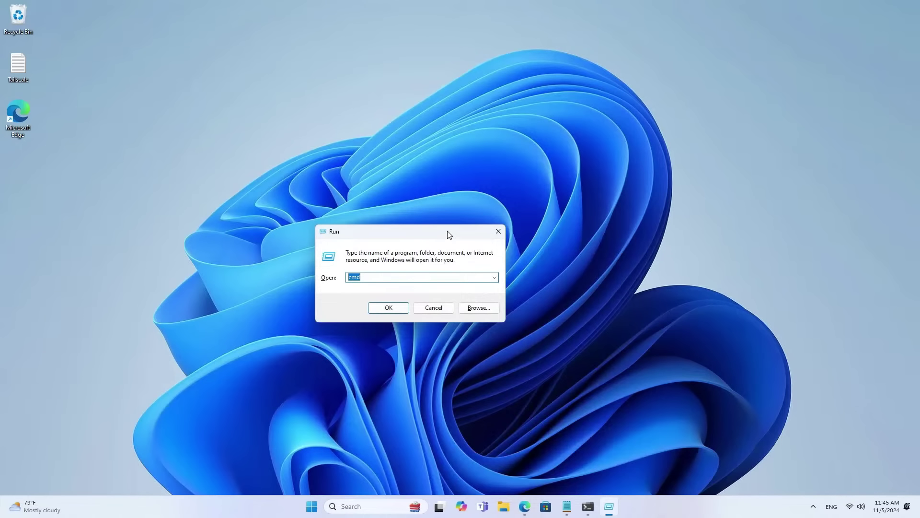
text(\\1)
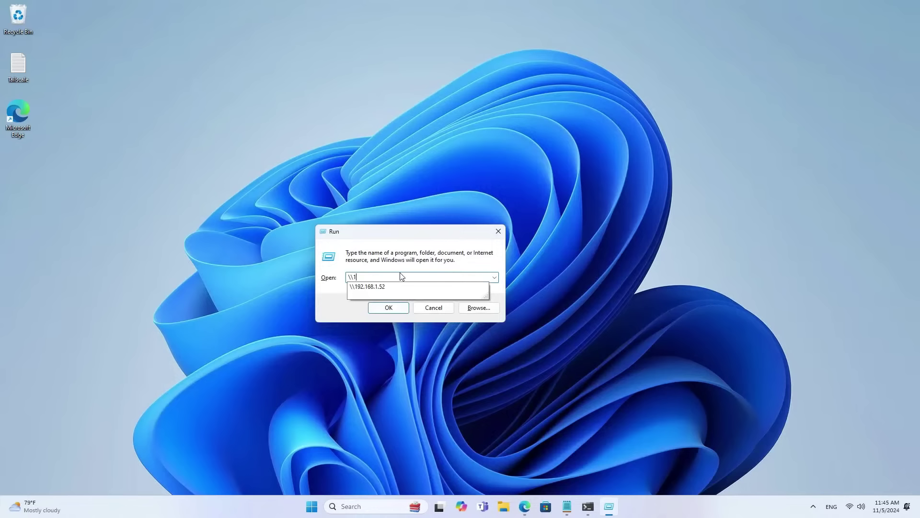
click(395, 286)
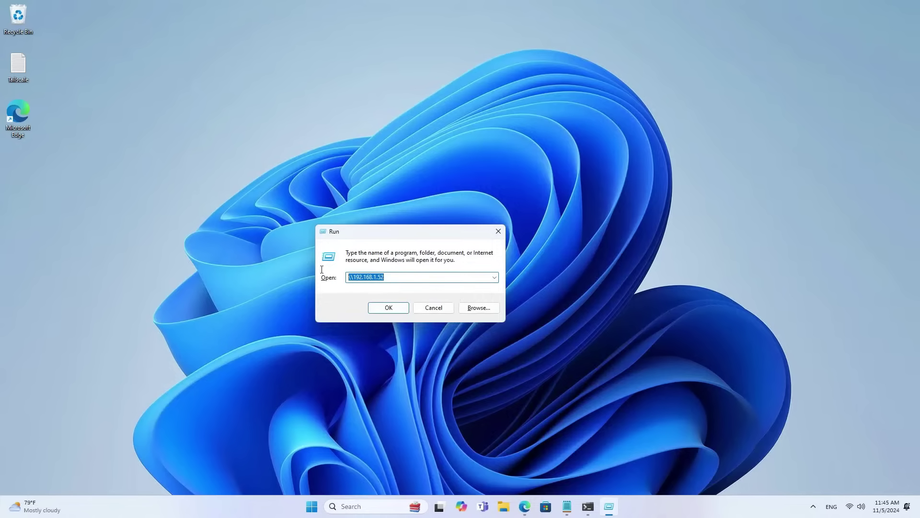
click(391, 310)
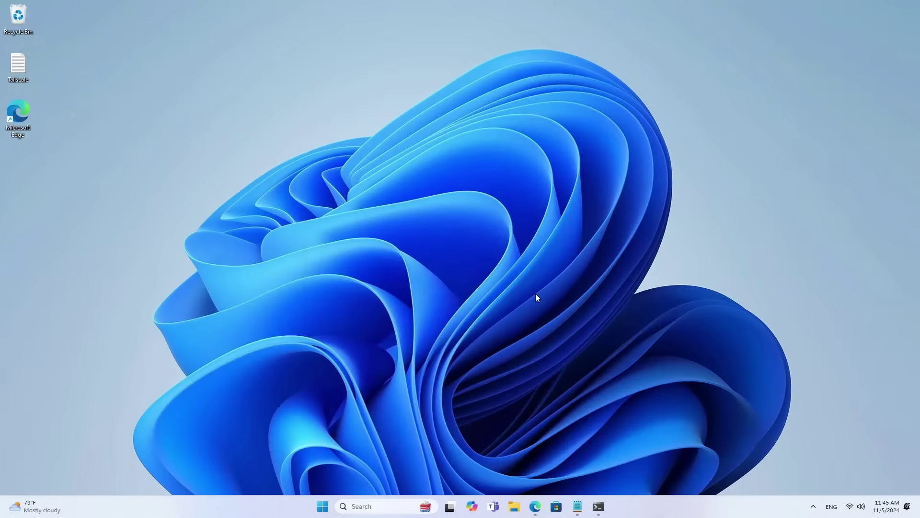